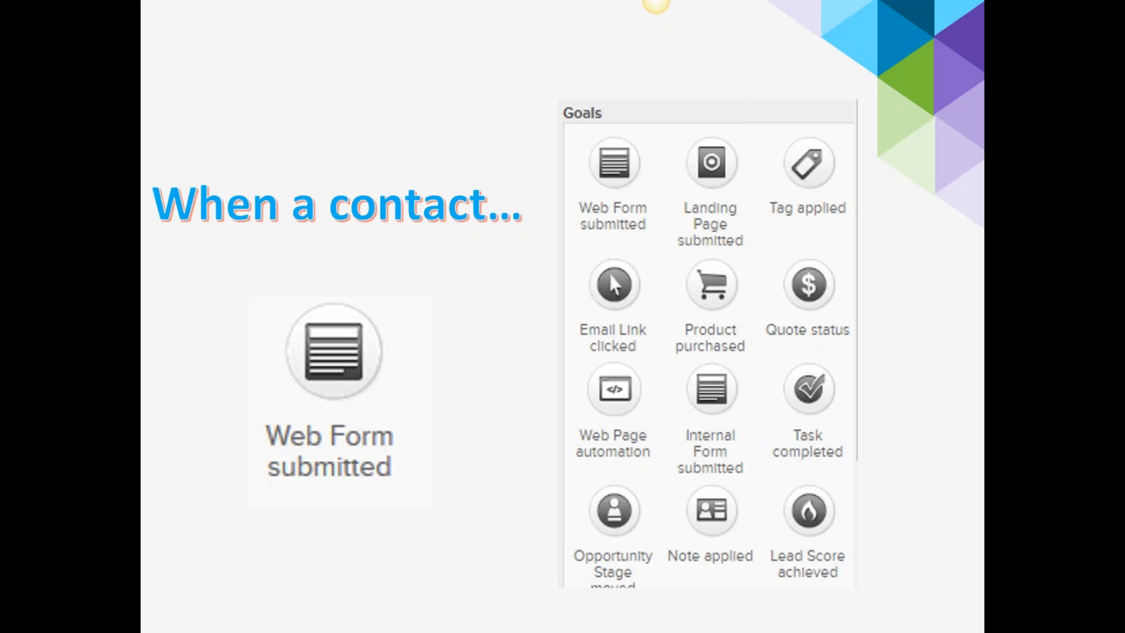
Step: Advance to the slide showing the Email, Delay Timer, Email, Delay Timer, Create Task sequence
key(Right)
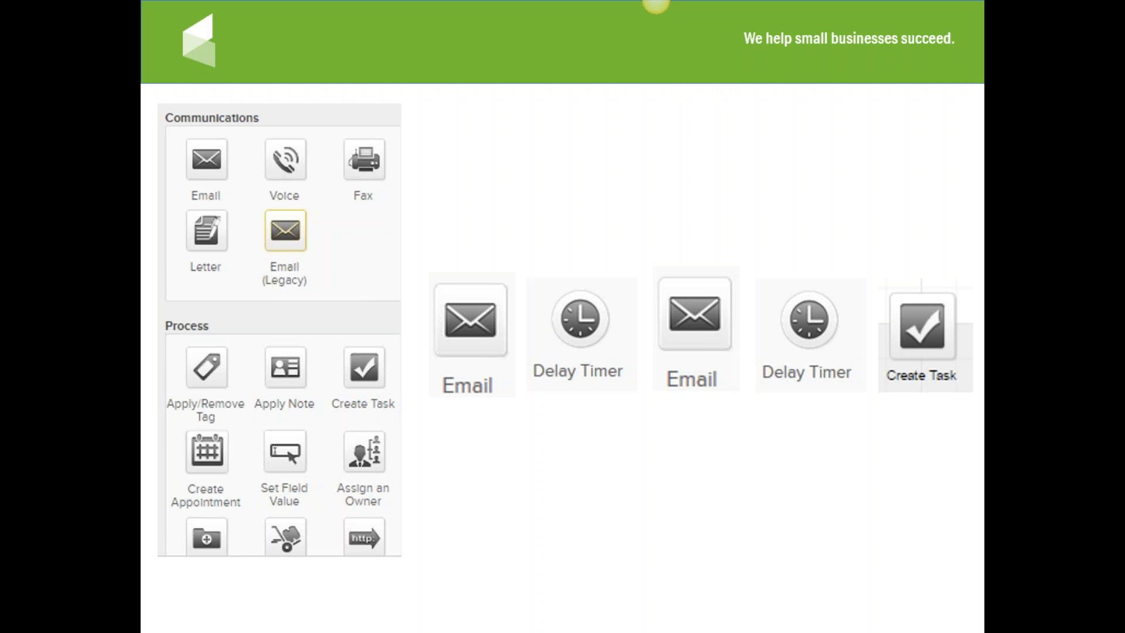
Step: Move past the last slide to the Marketing dashboard showing 216 contacts
click(513, 468)
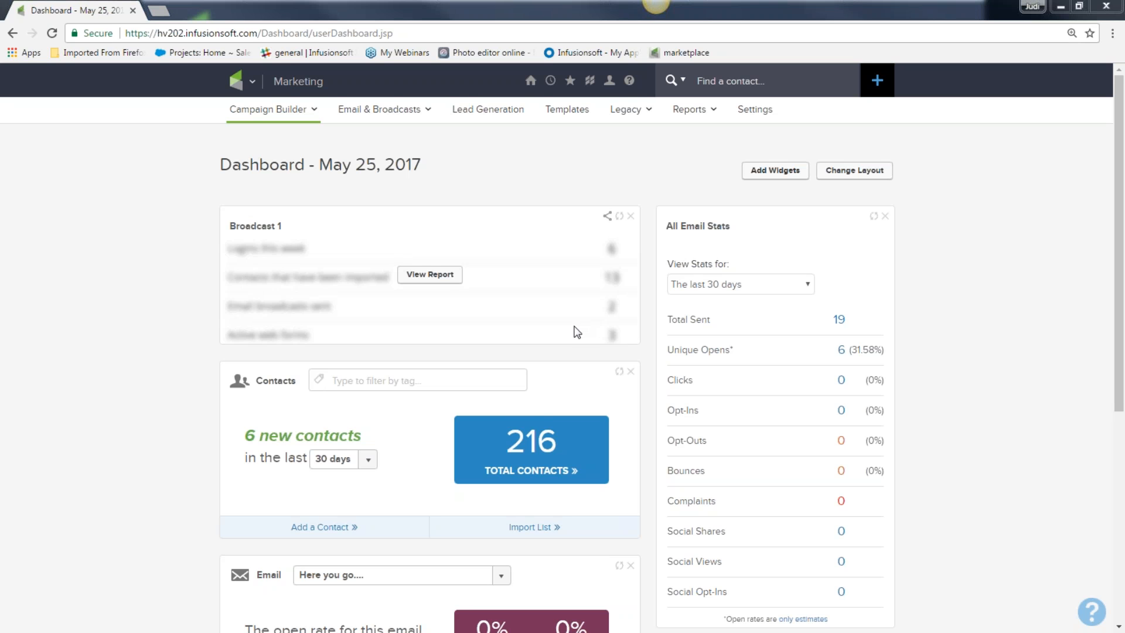
Step: Go to Campaign Builder from the logo menu to list the six existing campaigns
click(254, 83)
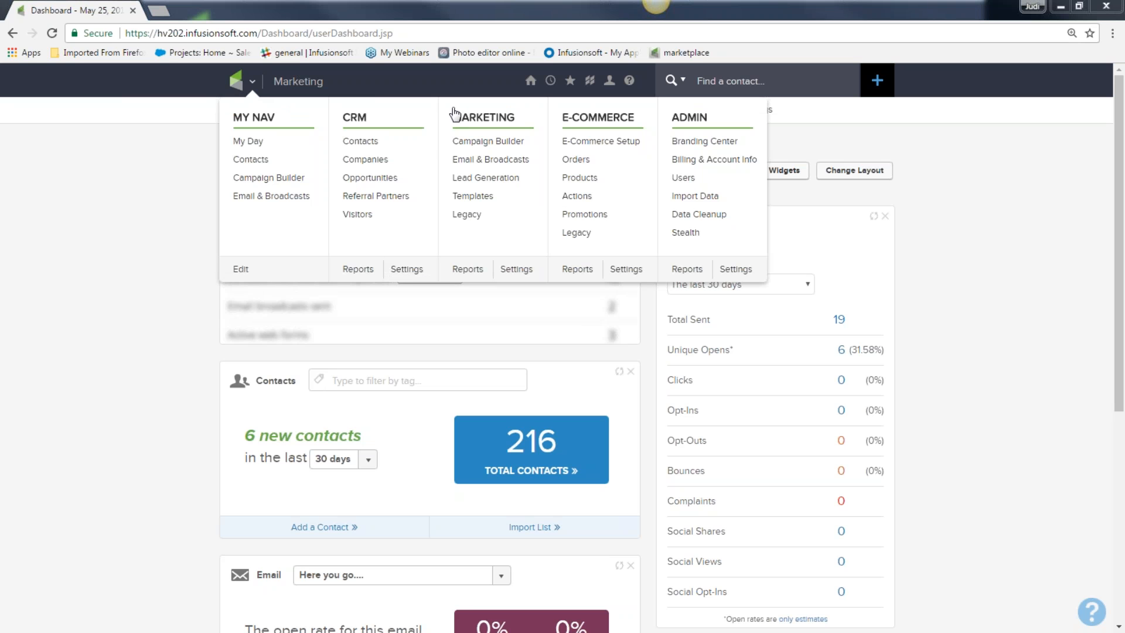
click(472, 141)
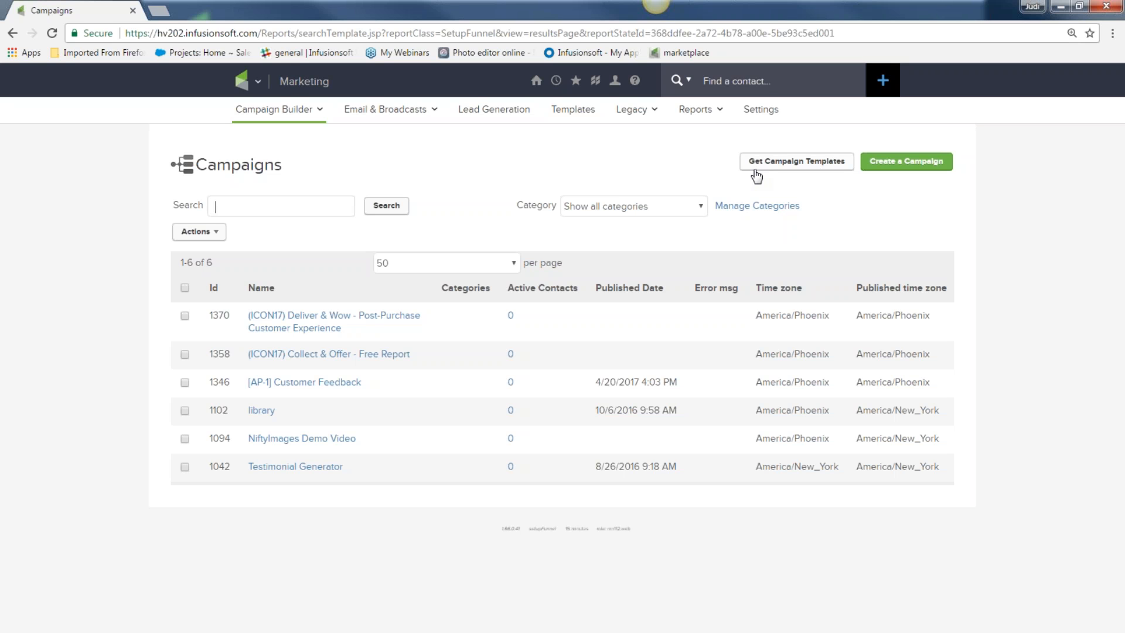
click(325, 328)
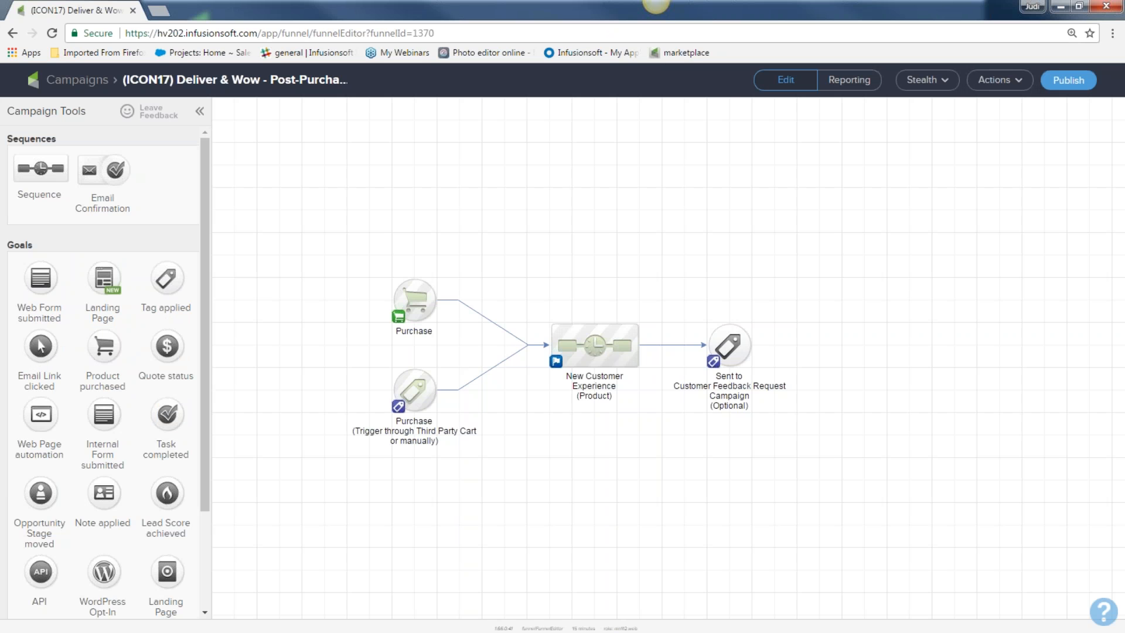
drag(359, 253, 484, 461)
drag(523, 280, 666, 435)
drag(669, 282, 783, 424)
mouse_move(402, 363)
click(63, 84)
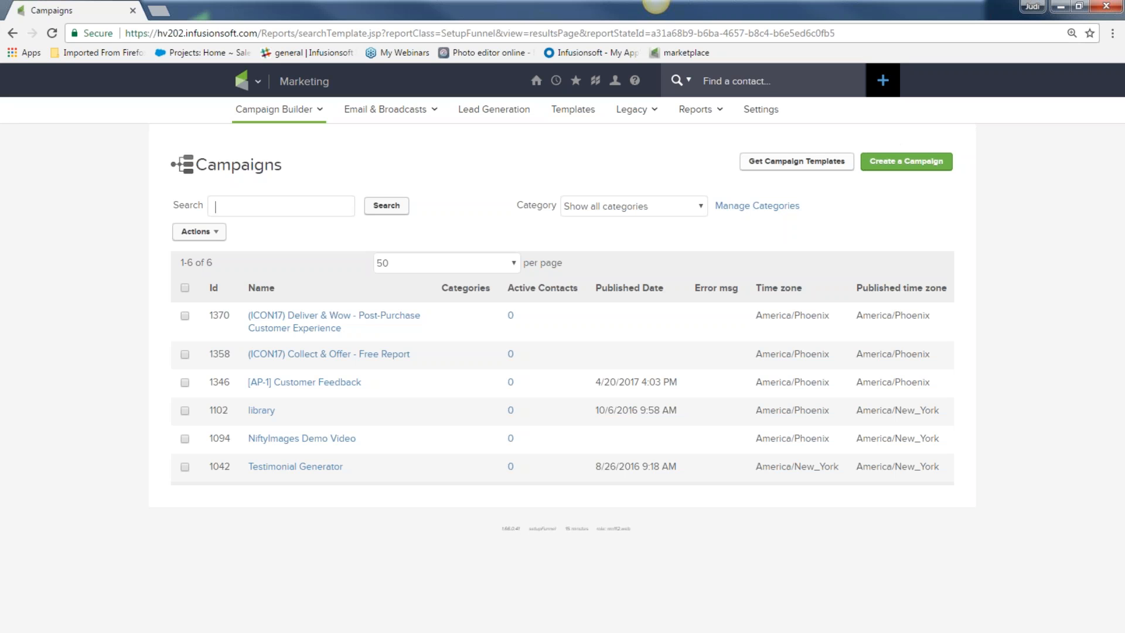
Step: Create a new campaign named 'Get my newsletter' and save it
click(912, 169)
click(912, 168)
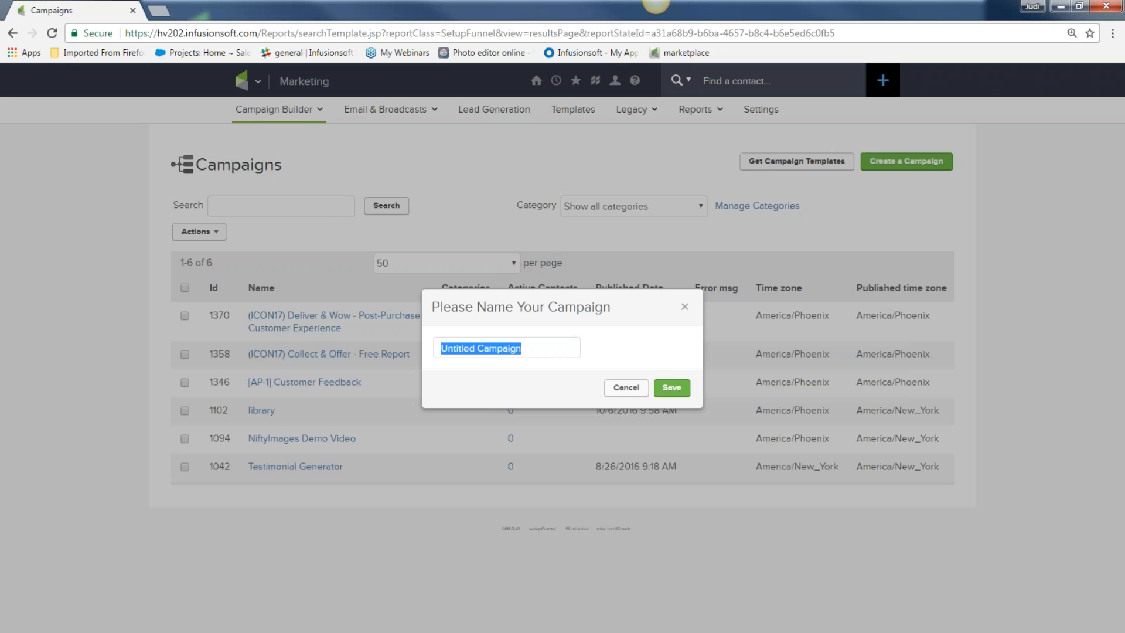
text(Gt)
key(BackSpace)
text(et my newsletter)
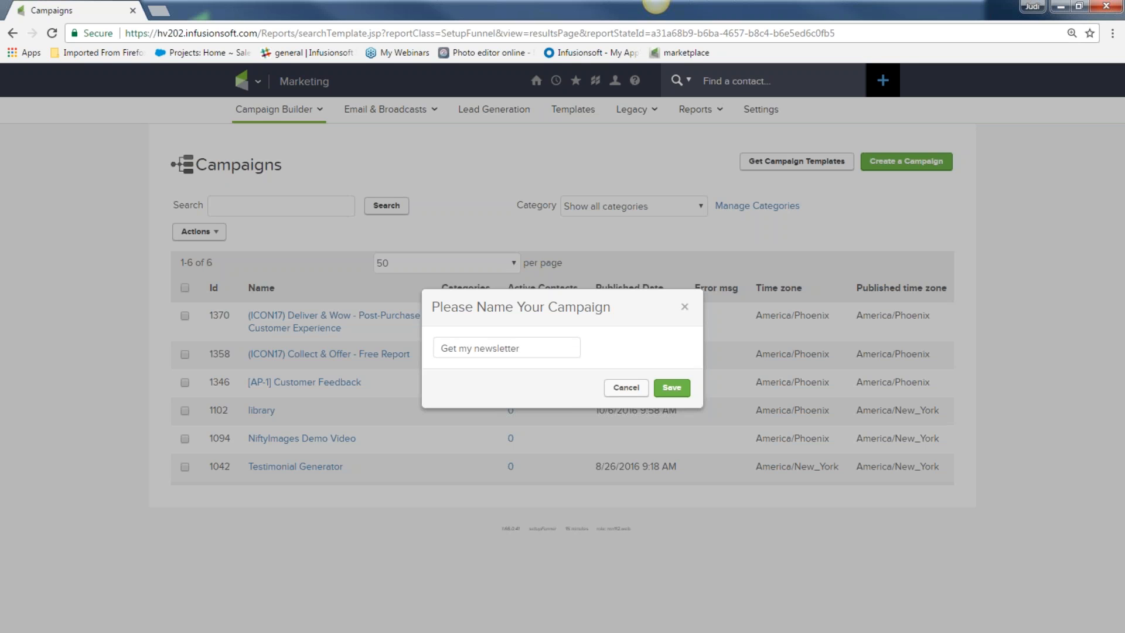
click(674, 387)
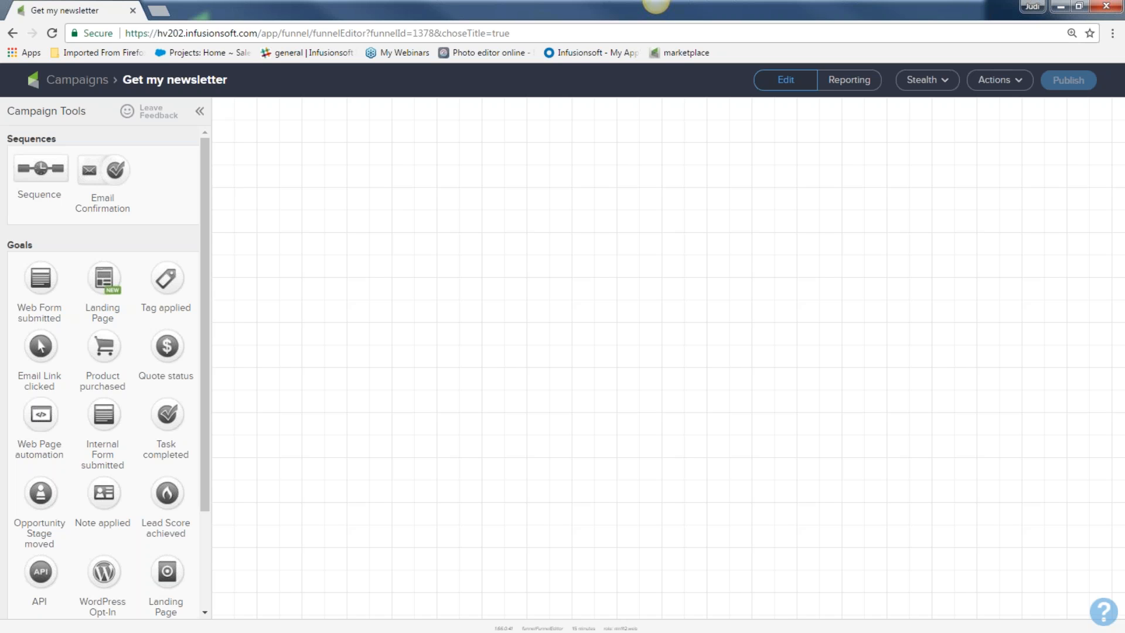
Step: Drop a Web Form submitted goal on the canvas and label it 'newsletter sign up'
drag(51, 246, 280, 255)
key(ctrl+plus)
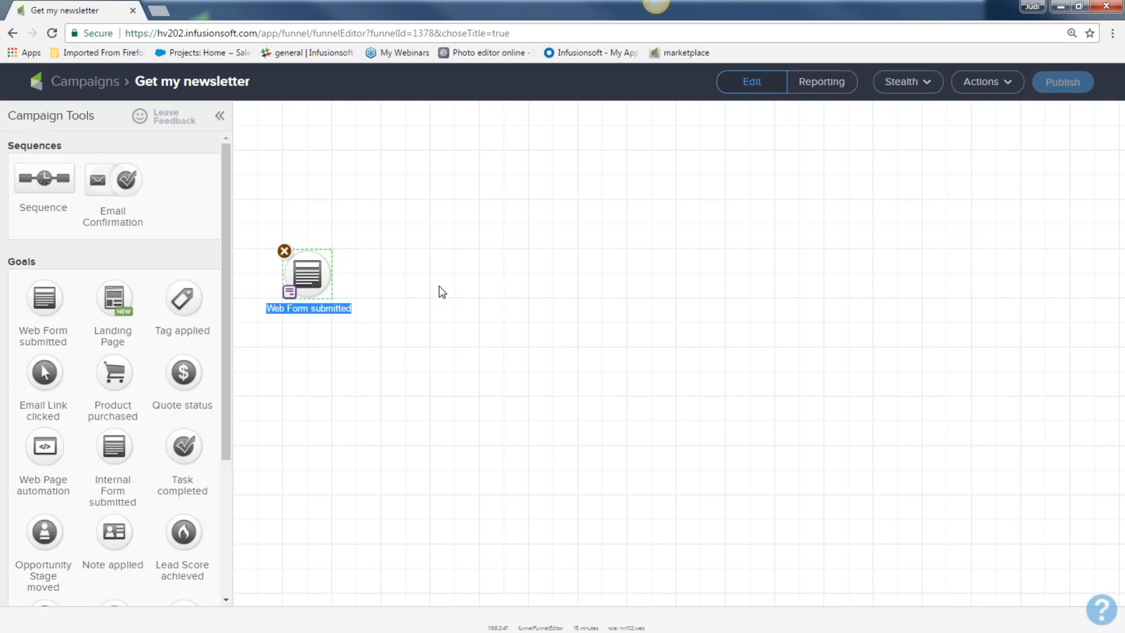
text(new)
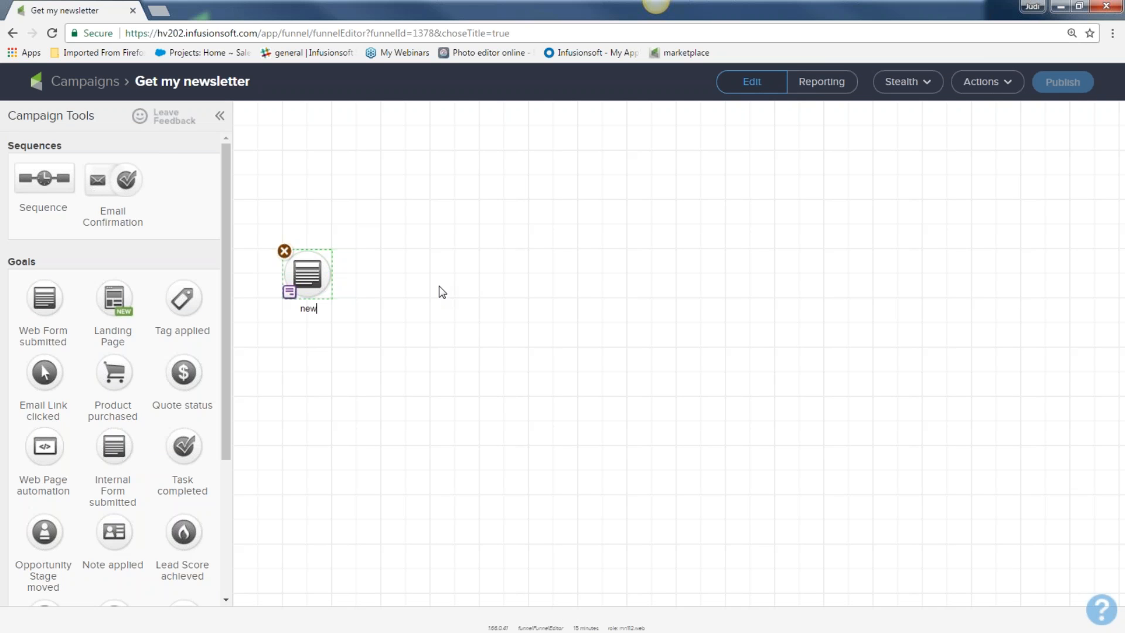
text(sletter sigh up)
key(BackSpace)
key(BackSpace)
key(BackSpace)
key(BackSpace)
text(n up)
drag(258, 222, 360, 351)
click(363, 434)
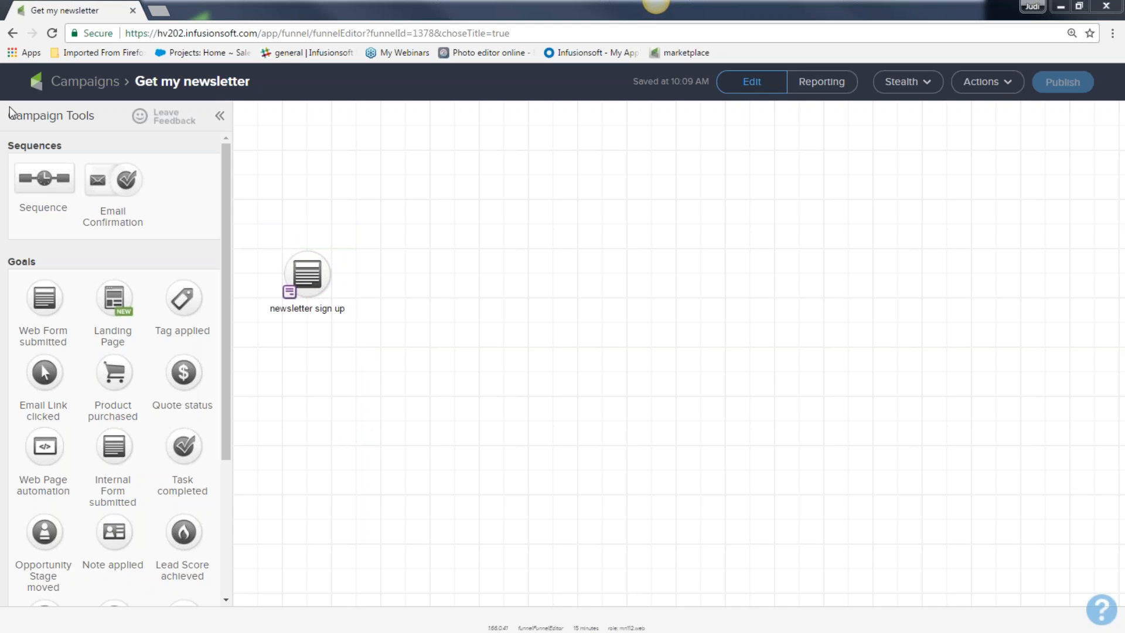
Step: Place a Sequence right of the goal, named 'welcome and deliver more great info'
drag(7, 146, 401, 266)
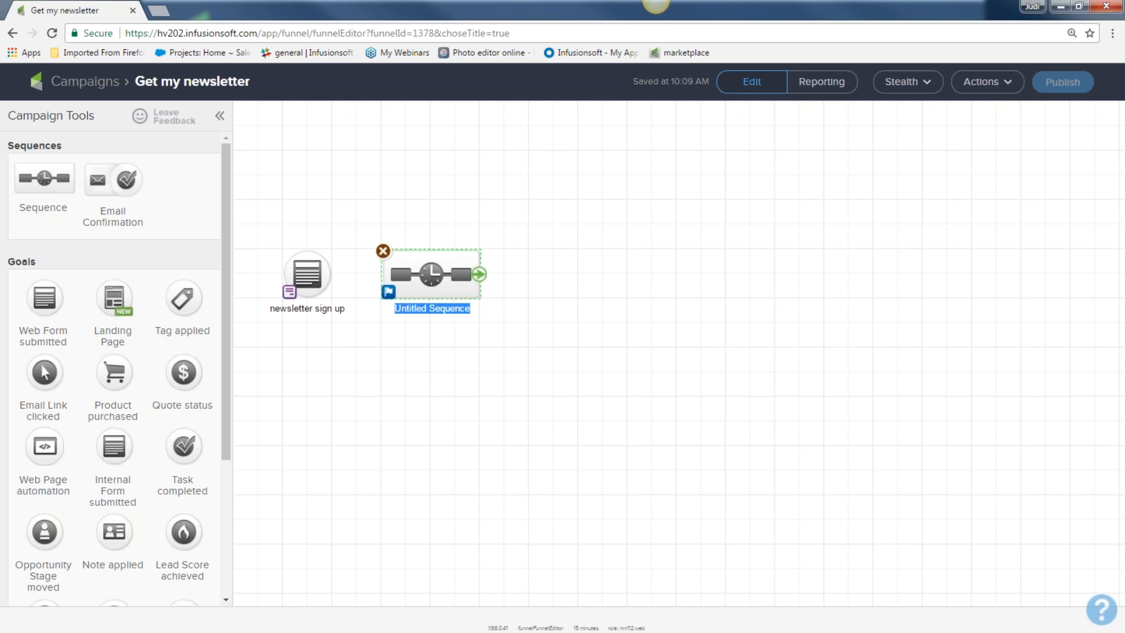
text(w)
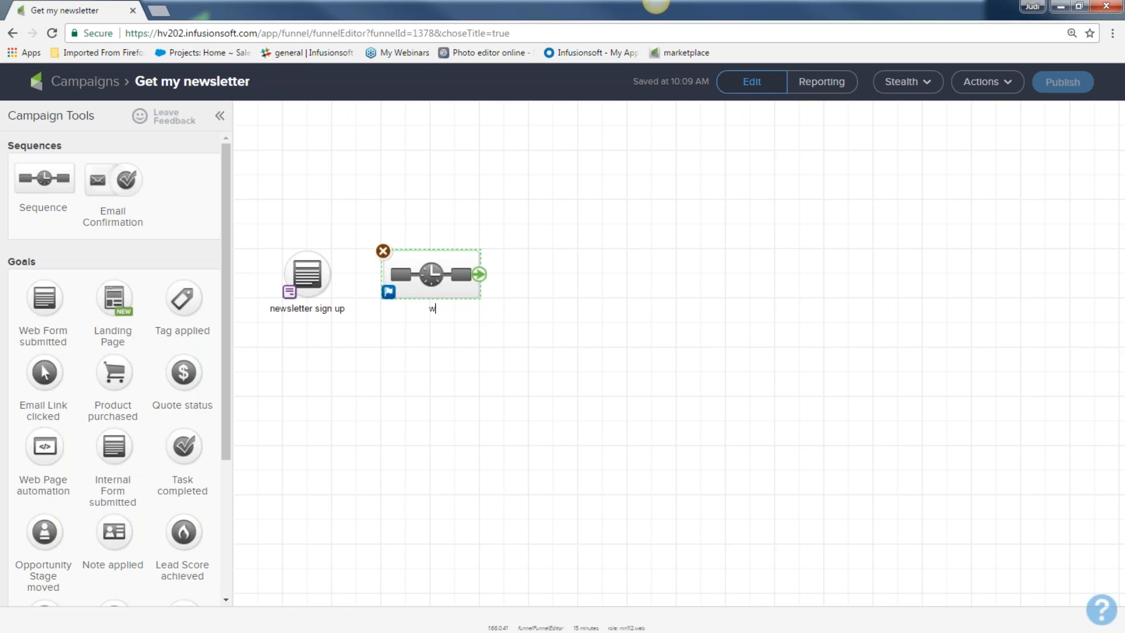
text(elcome and deliver more great info)
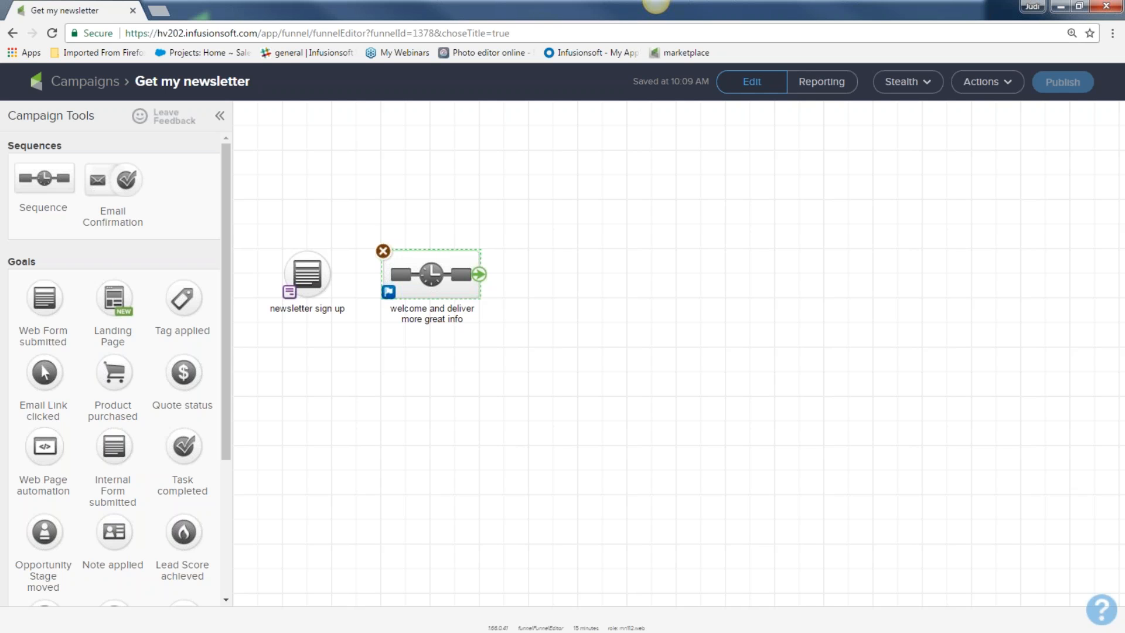
drag(256, 229, 341, 332)
drag(359, 239, 530, 351)
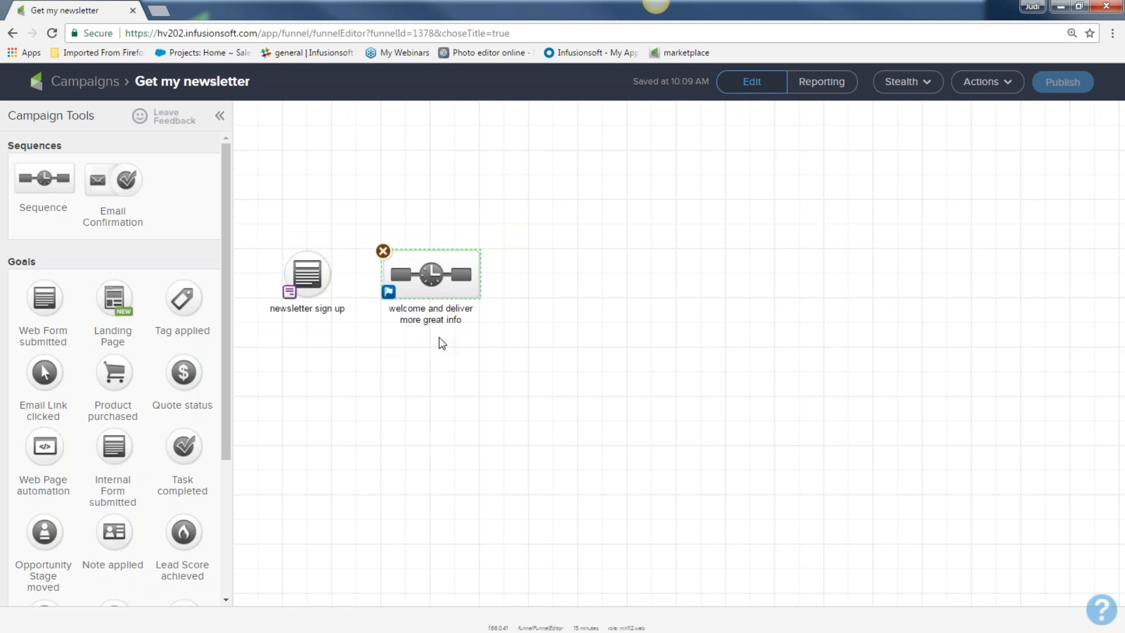
mouse_move(333, 263)
Step: Link the newsletter sign up goal to the welcome and deliver more great info sequence
drag(331, 280, 430, 276)
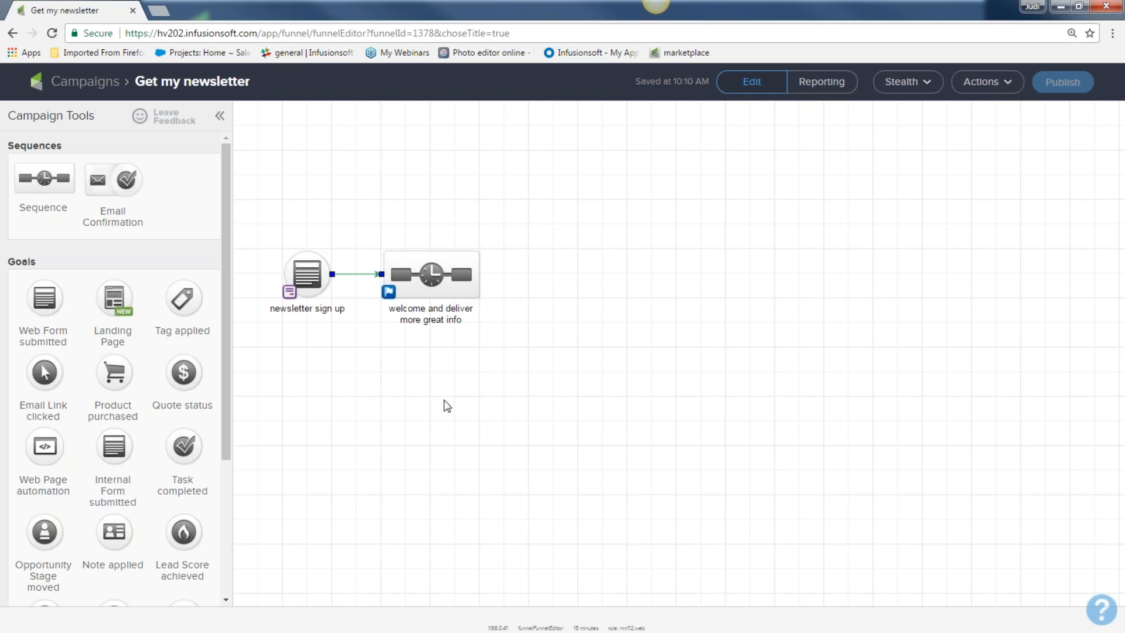
drag(262, 240, 337, 326)
drag(365, 235, 519, 342)
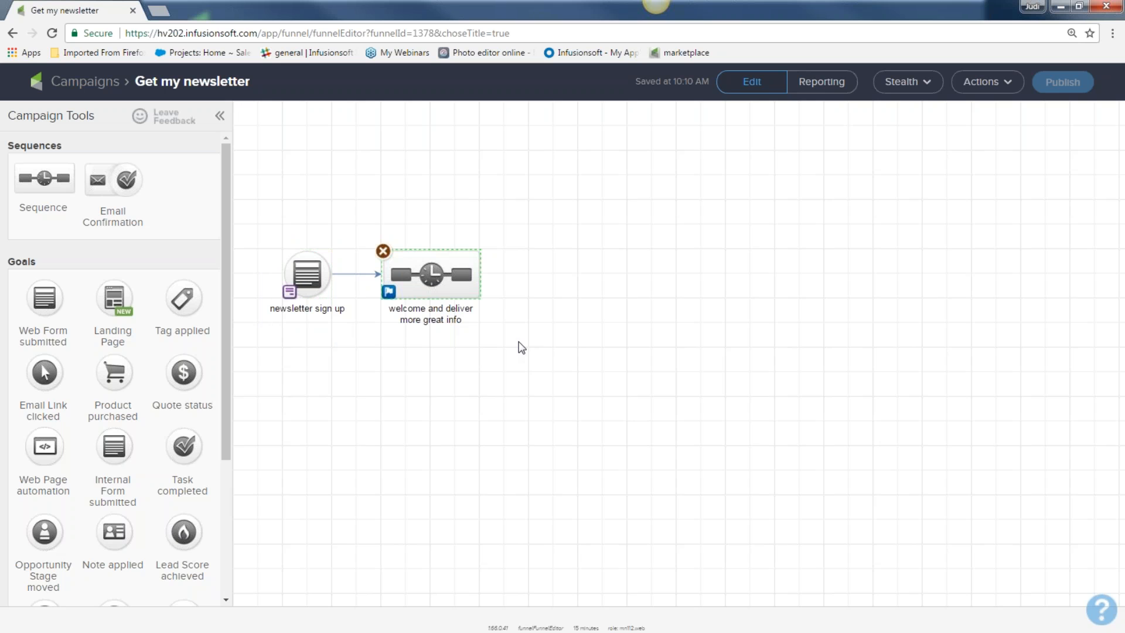
Step: Open the newsletter sign up web form goal in the form editor
mouse_move(302, 273)
click(303, 274)
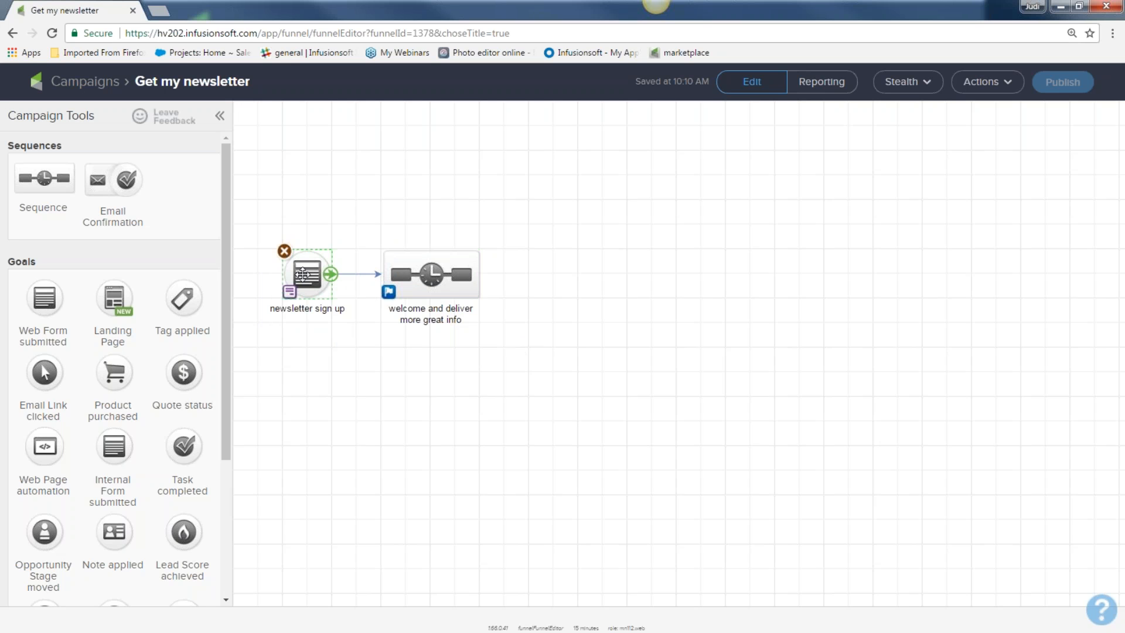
double_click(302, 274)
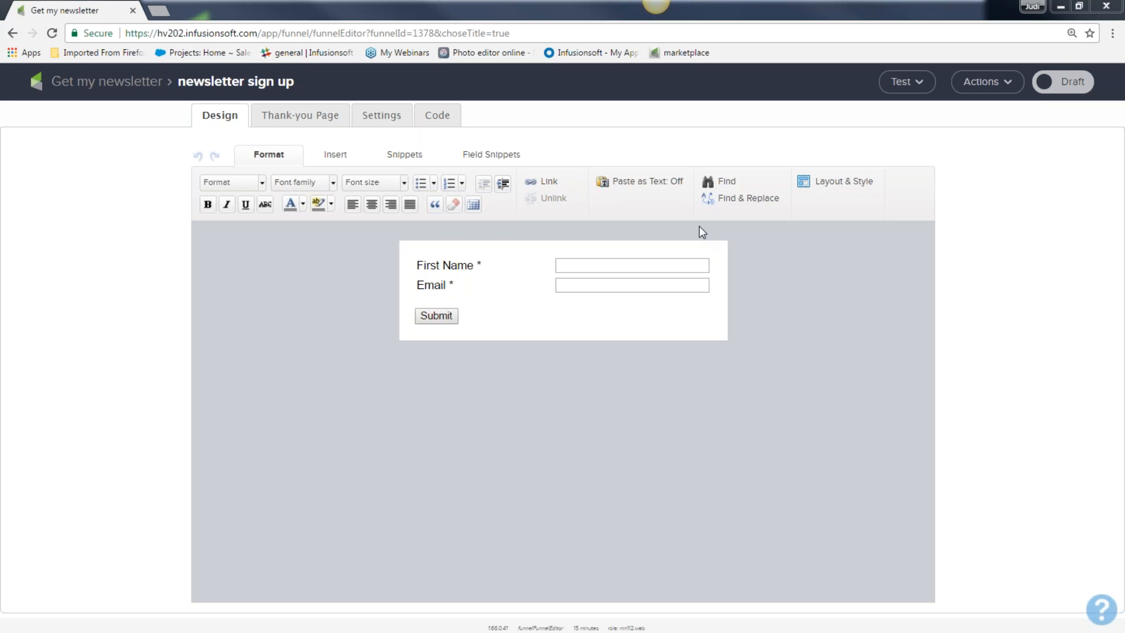
Step: Add a Title snippet at the top of the form reading 'Be a newsletter subscriber now?'
click(403, 155)
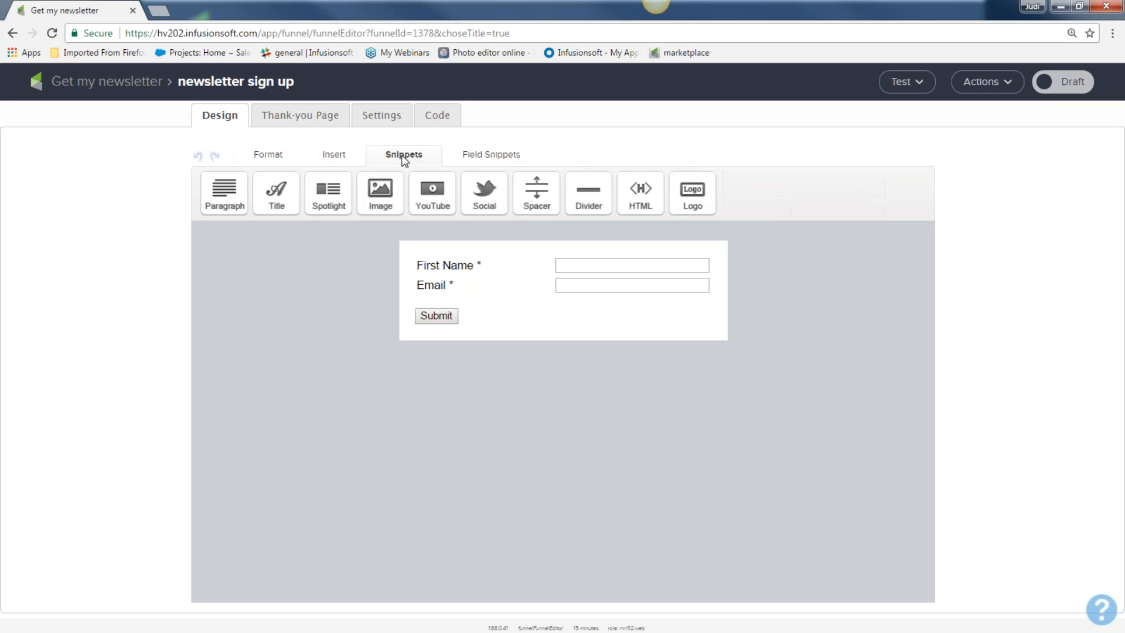
drag(278, 192, 405, 259)
text(Be)
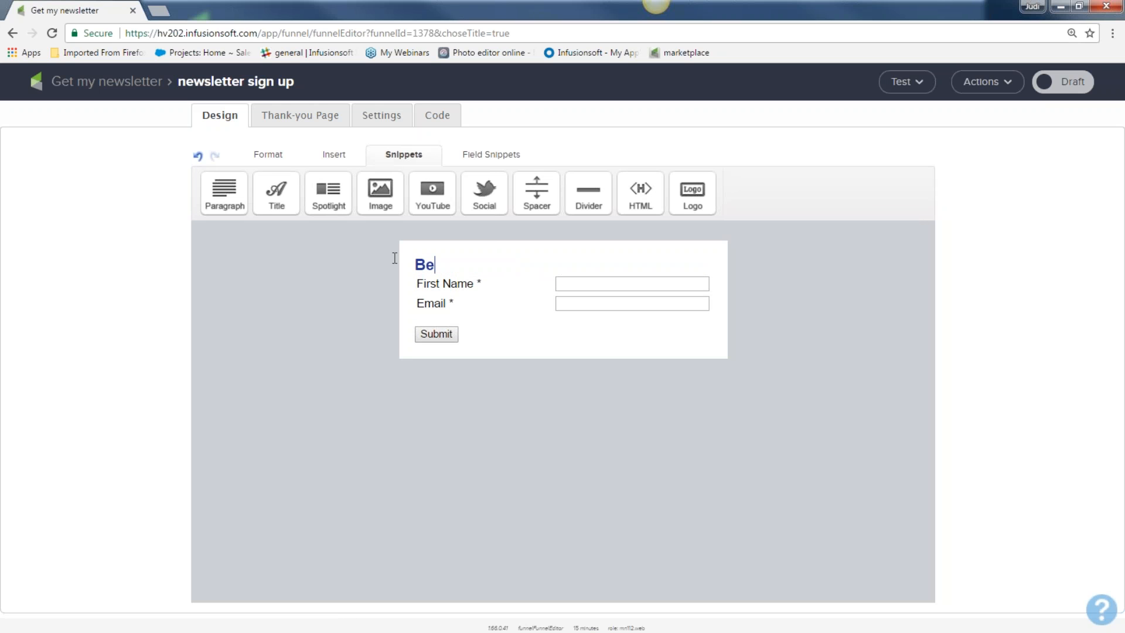
text( a newsletter sub)
text(scriber )
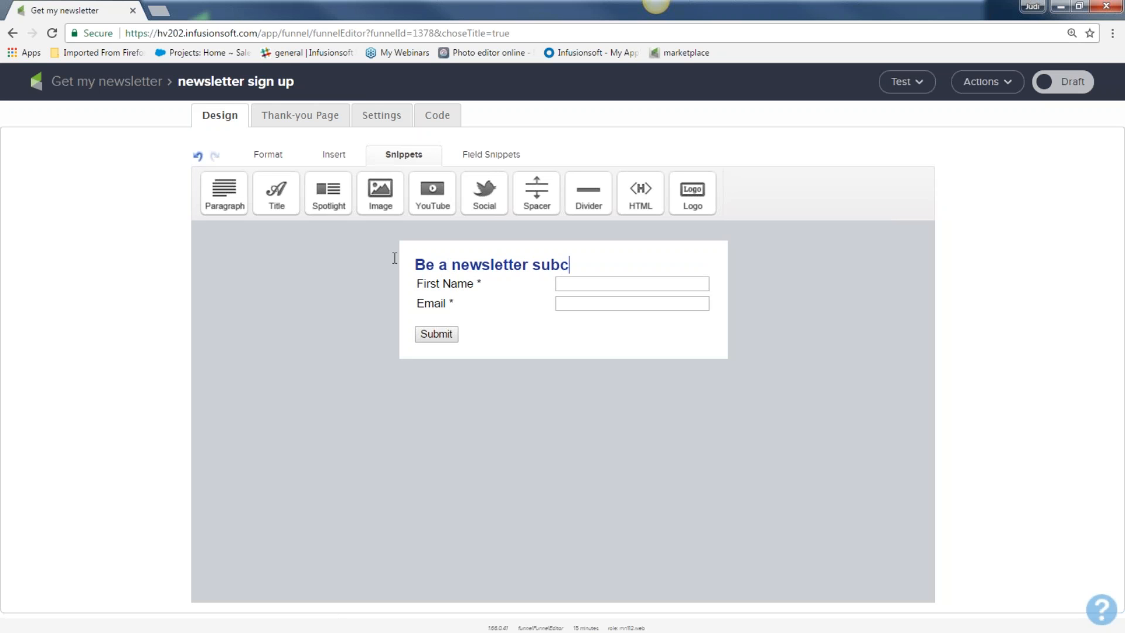
text(now)
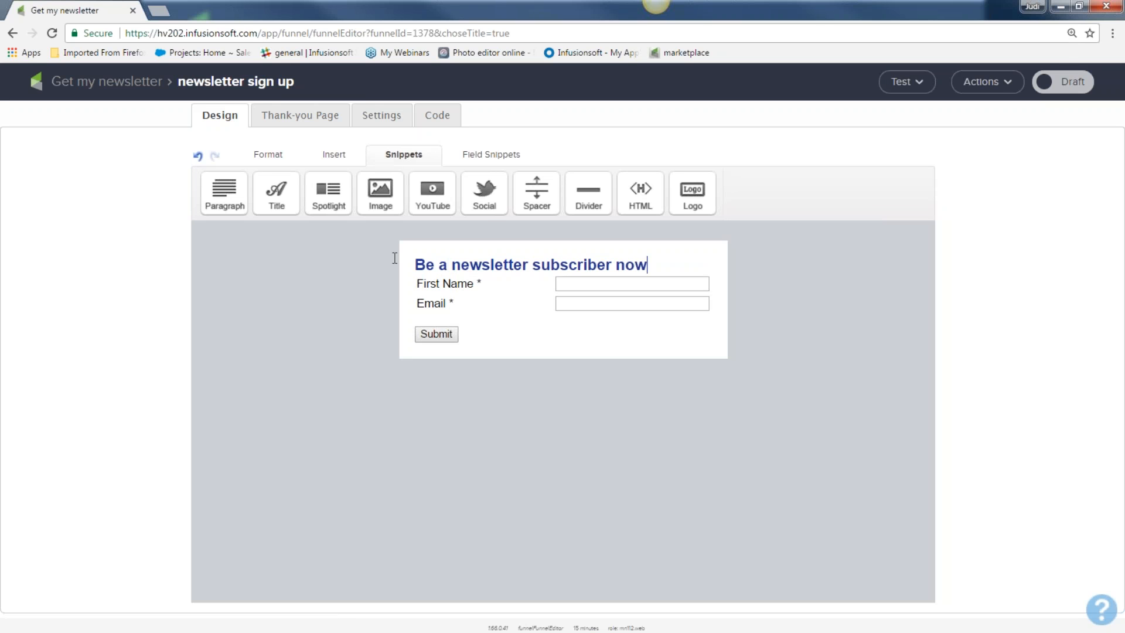
text(?)
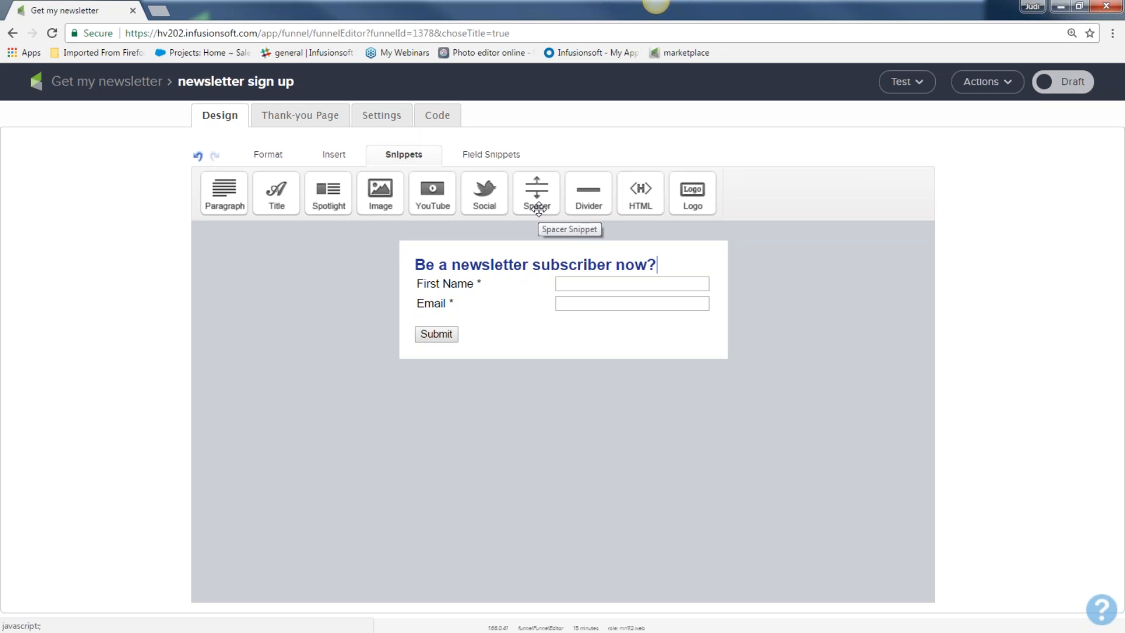
Step: Insert a 15 px Spacer below the form heading
drag(539, 208, 504, 287)
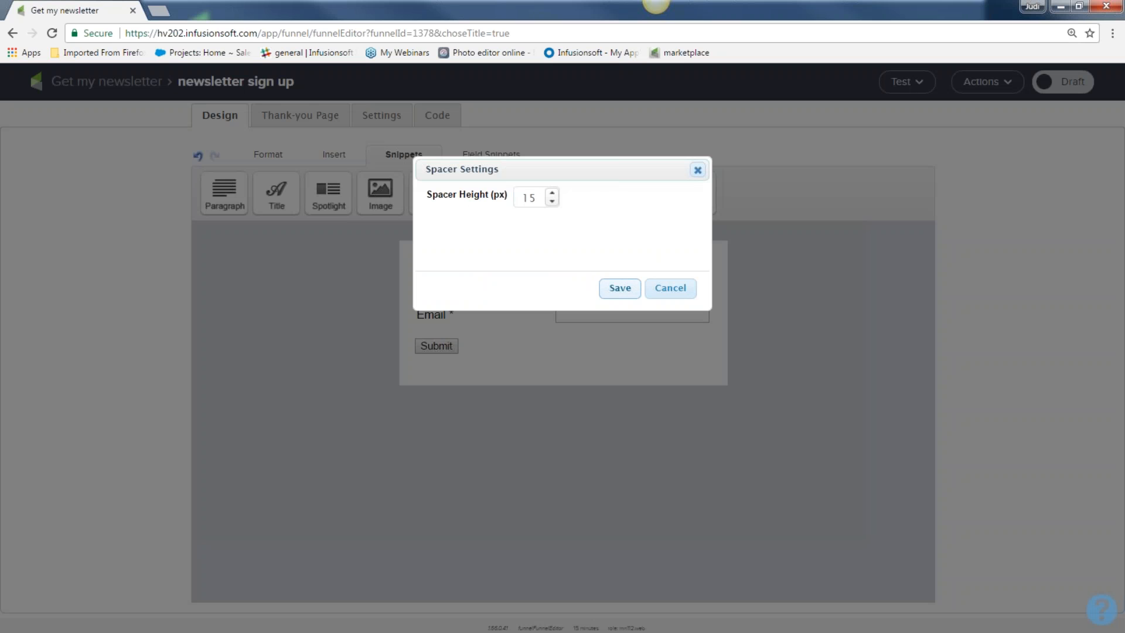
click(624, 290)
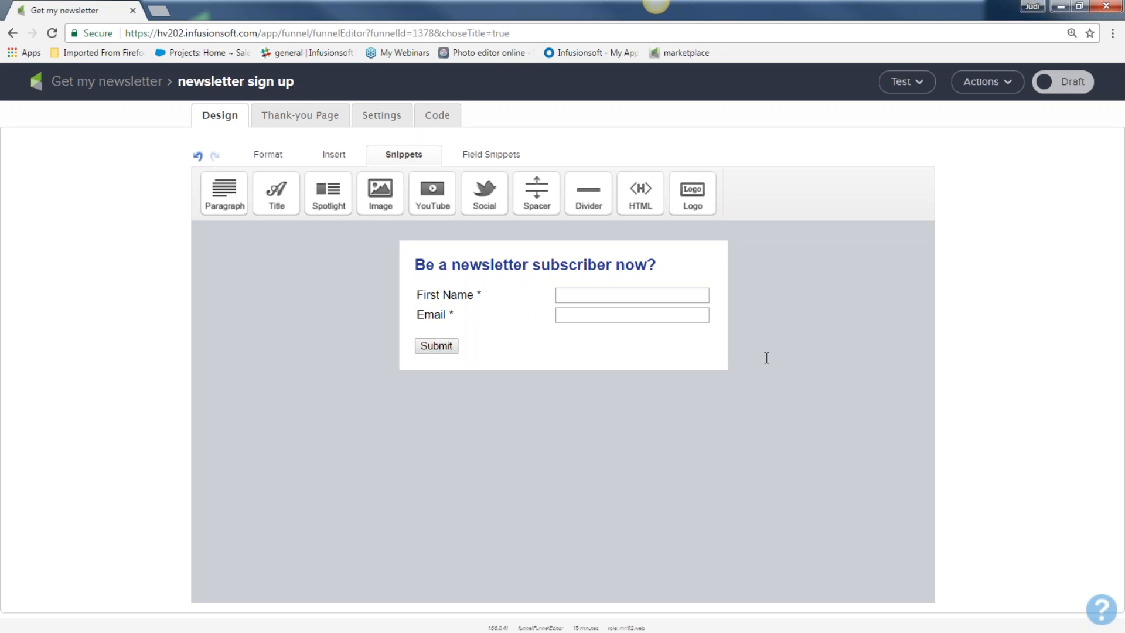
Step: Add a required Last Name field to the name settings, then show the Field Snippets
mouse_move(465, 295)
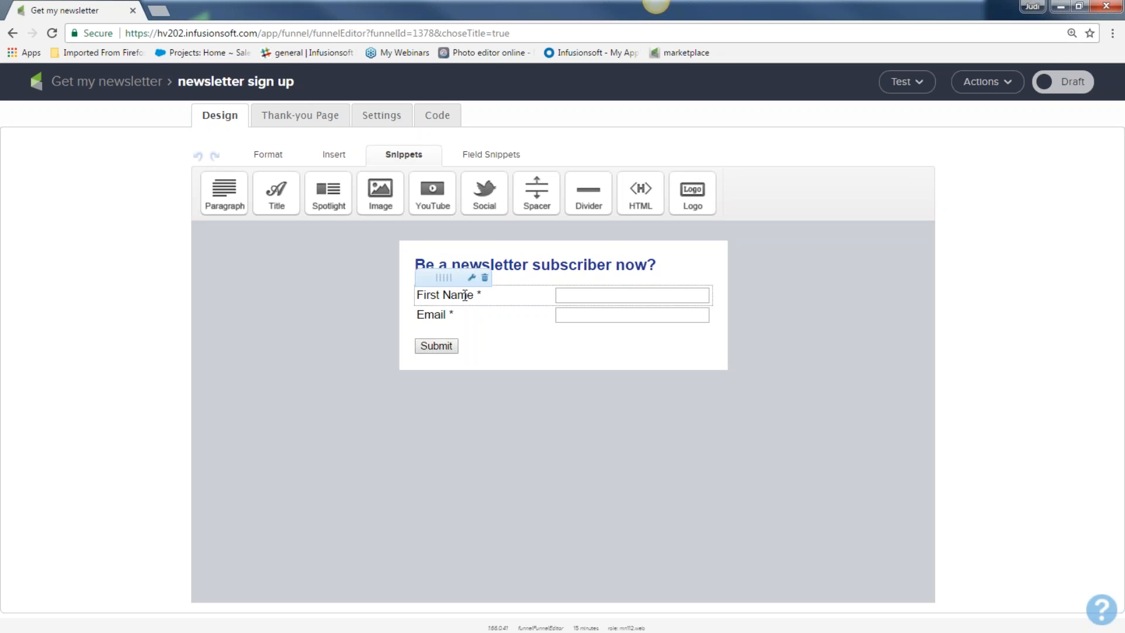
double_click(465, 295)
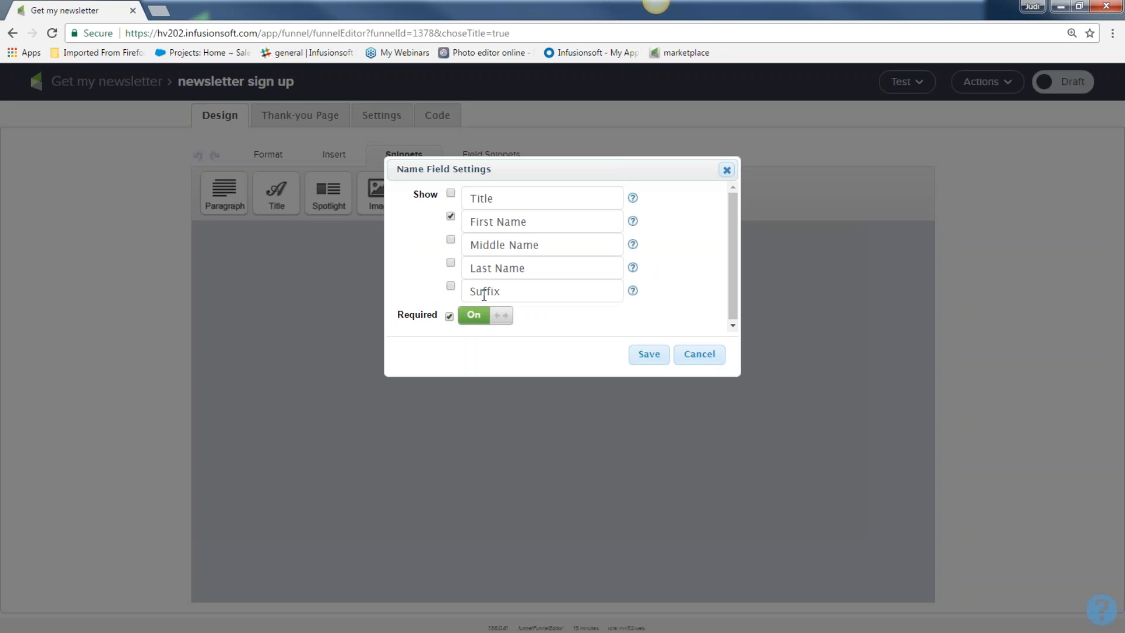
click(450, 262)
click(500, 315)
click(499, 317)
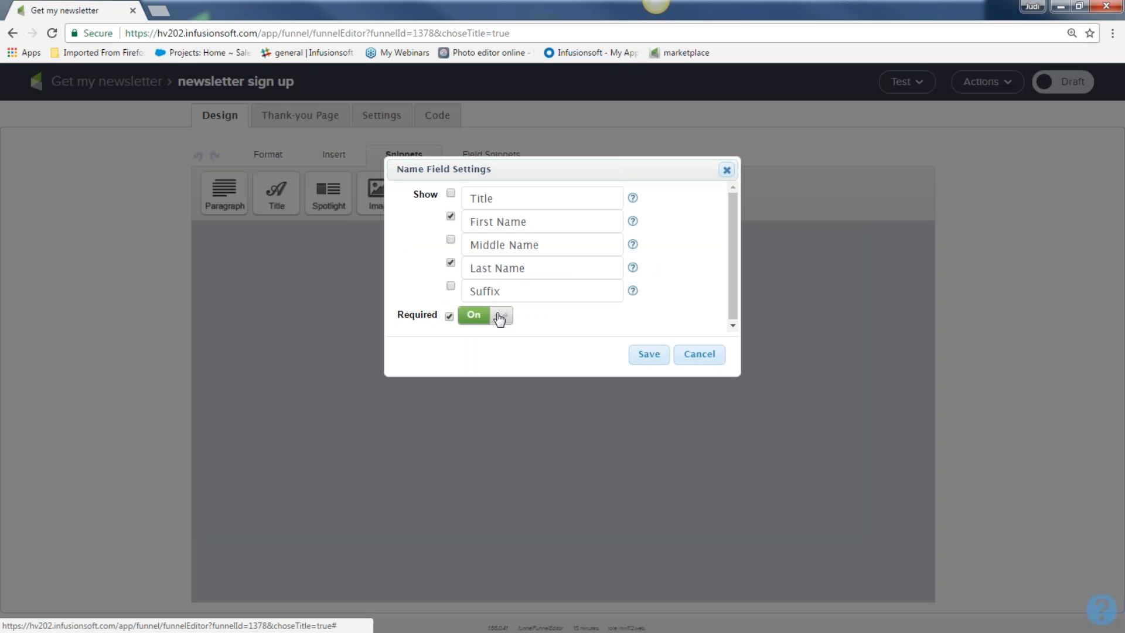
click(654, 359)
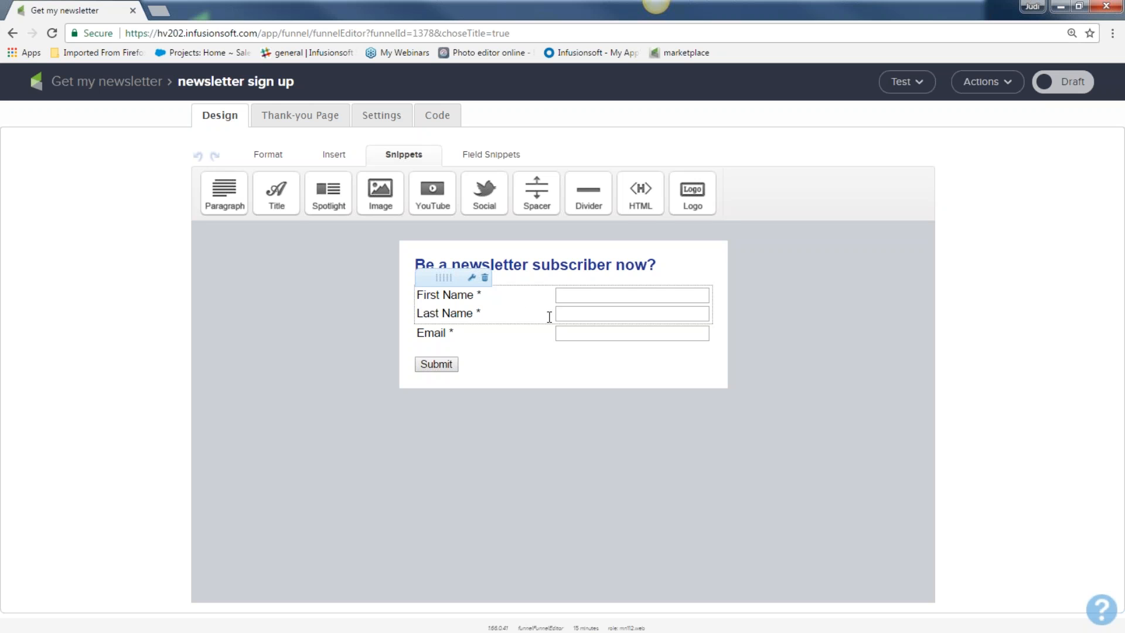
click(492, 156)
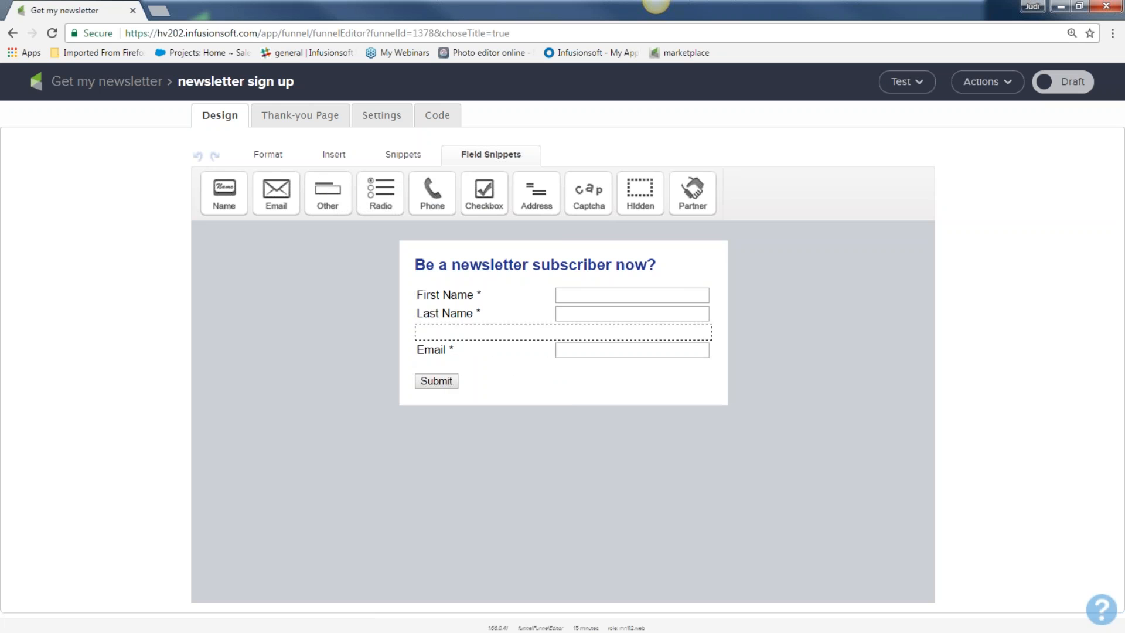
Step: Add an image block above the form heading and insert infusionsoft_hearts.png into it
click(402, 157)
drag(380, 191, 442, 261)
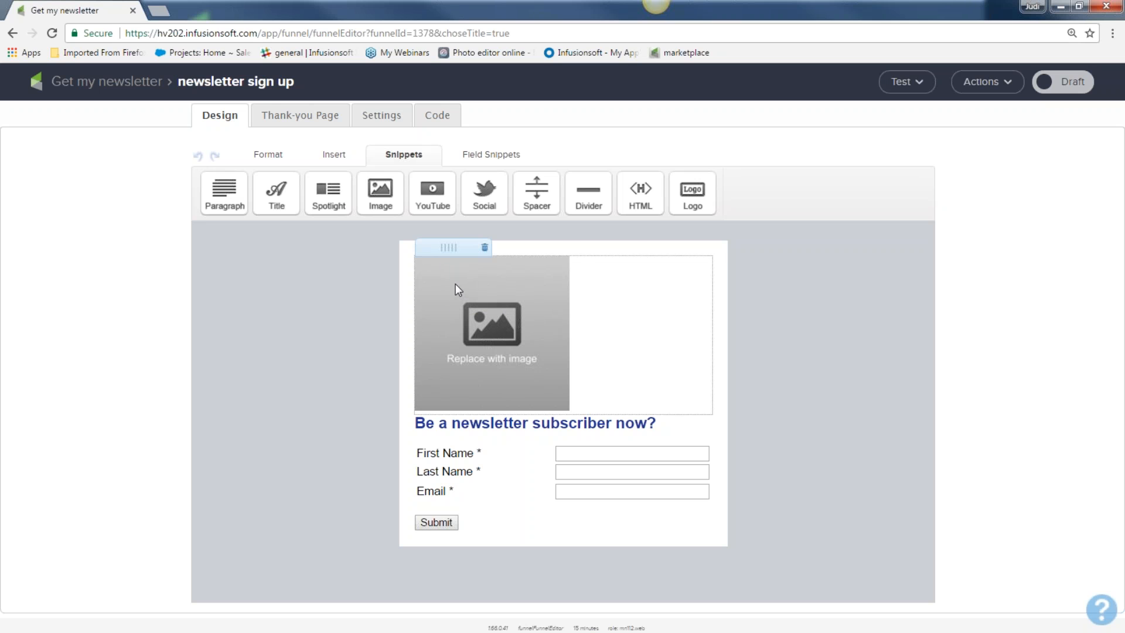
double_click(455, 283)
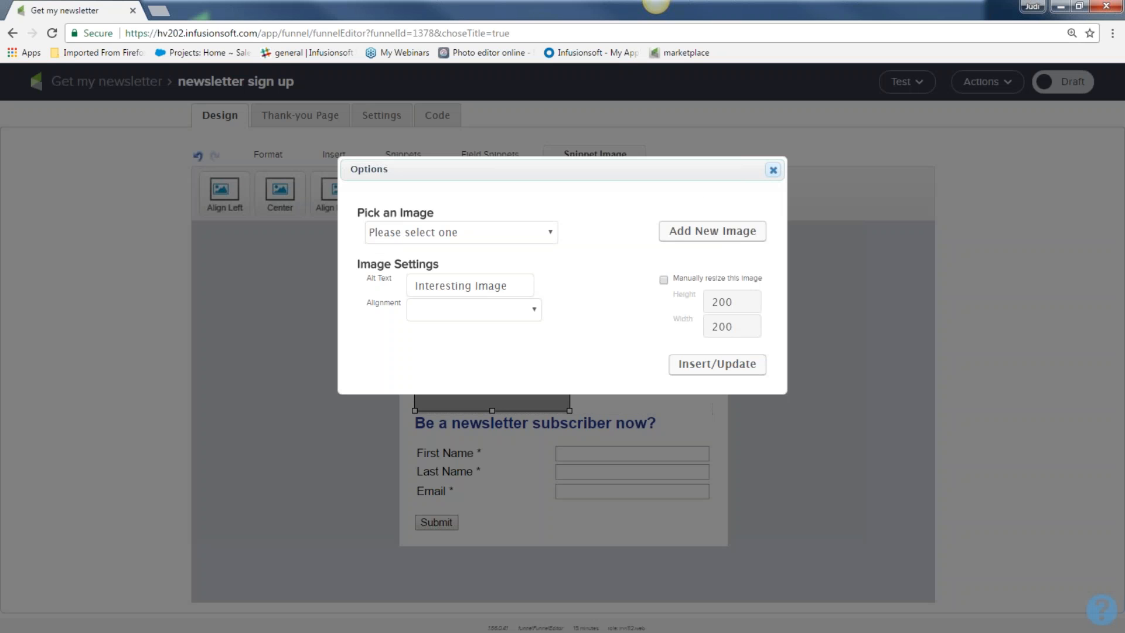
click(549, 233)
scroll(502, 369, down, 10)
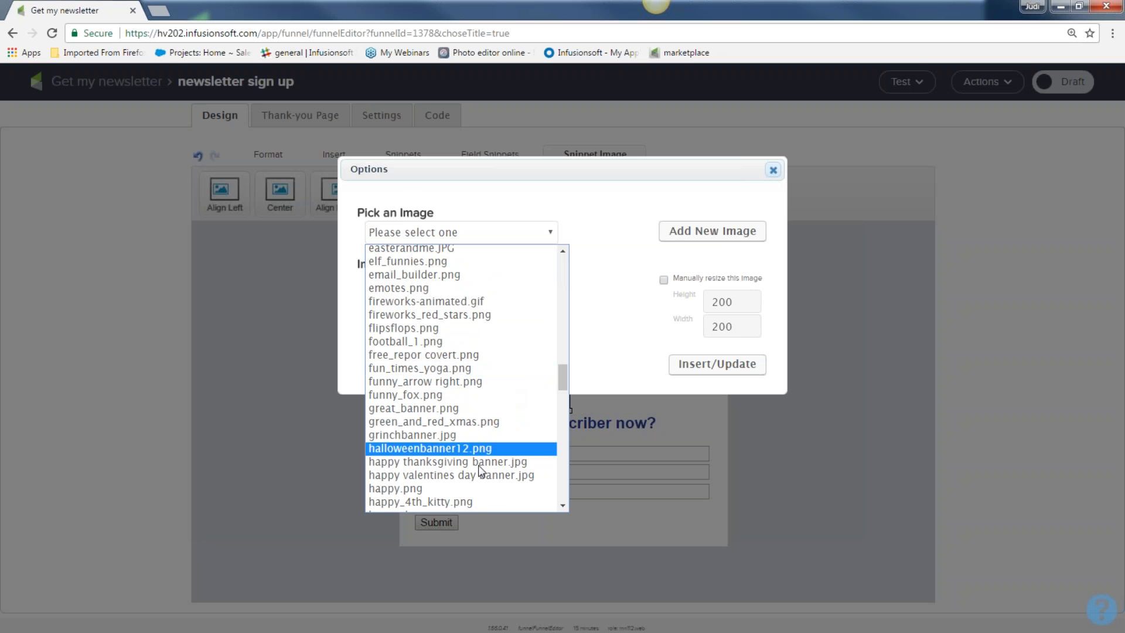
scroll(477, 475, down, 5)
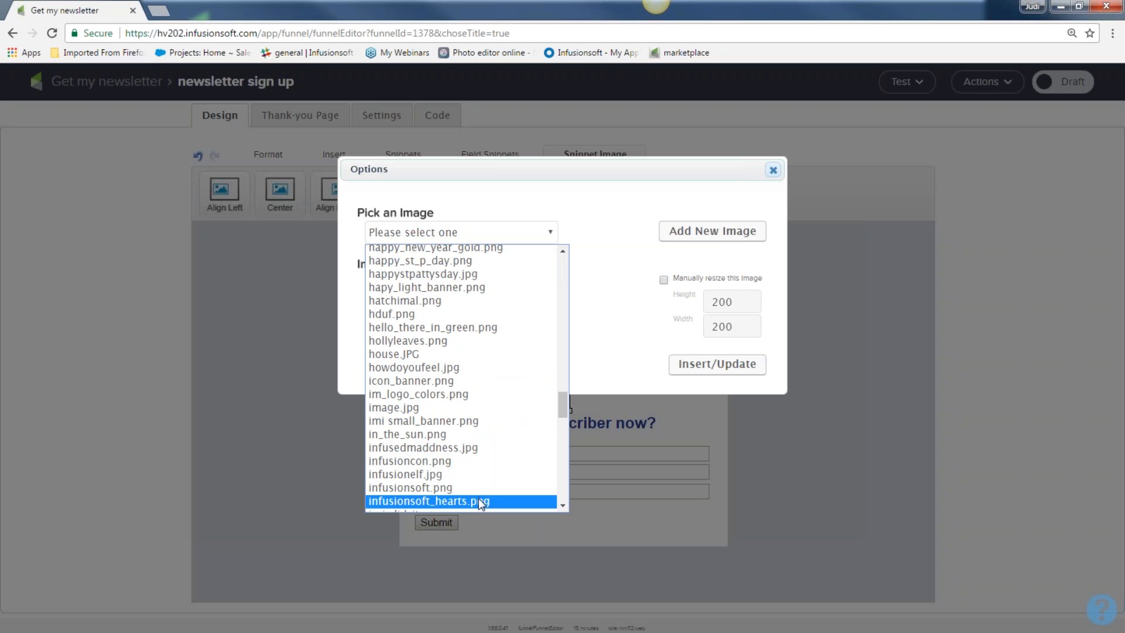
click(478, 500)
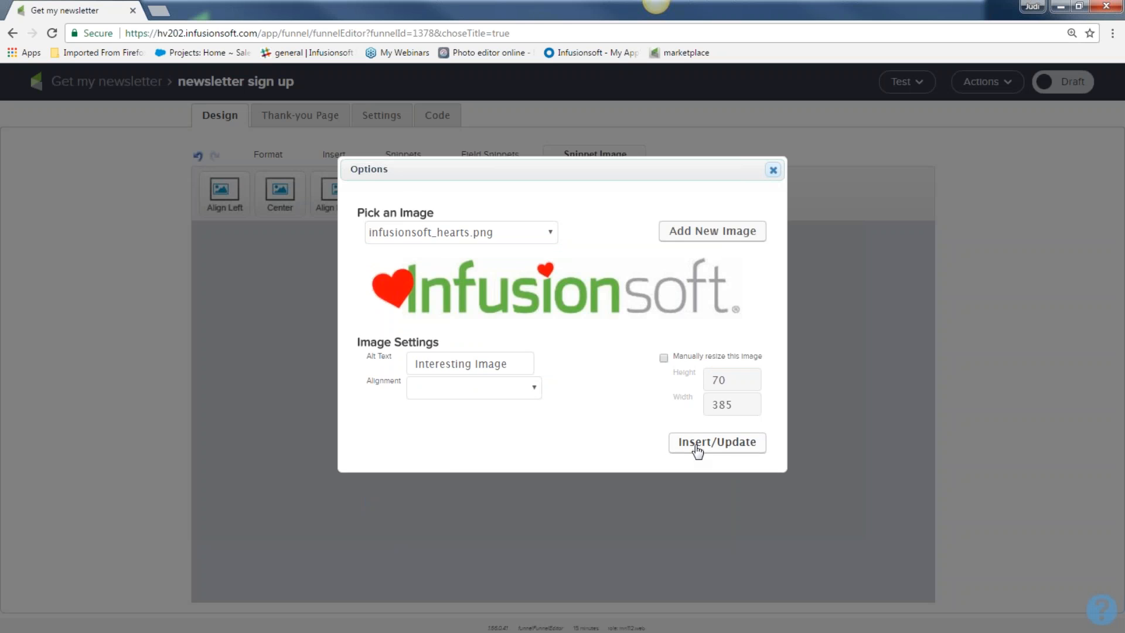
click(696, 451)
click(838, 423)
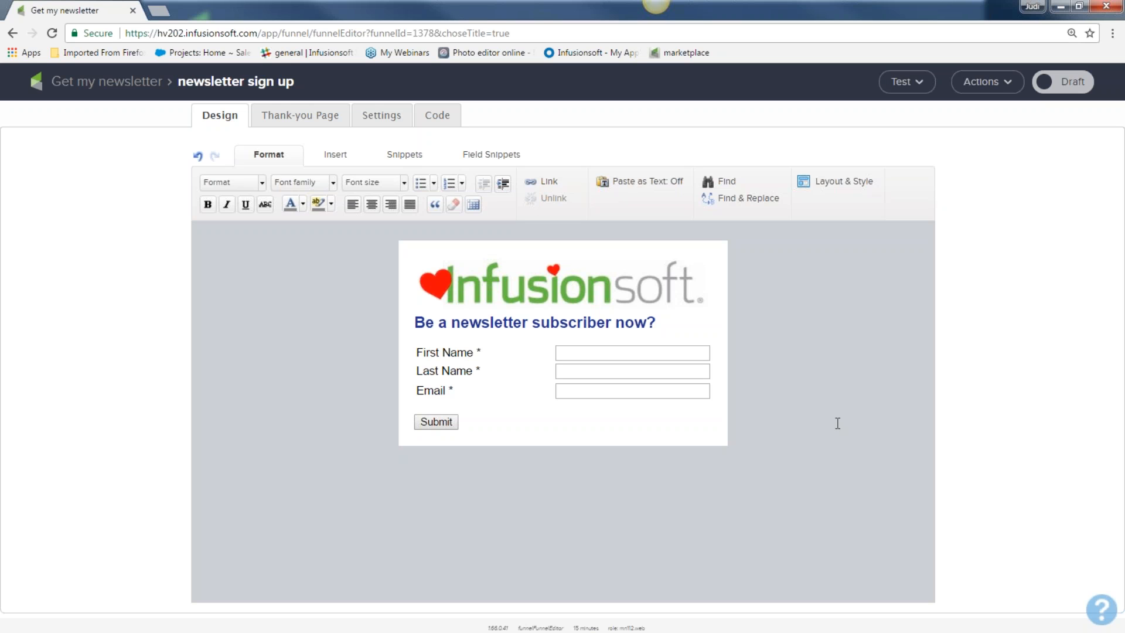
click(397, 155)
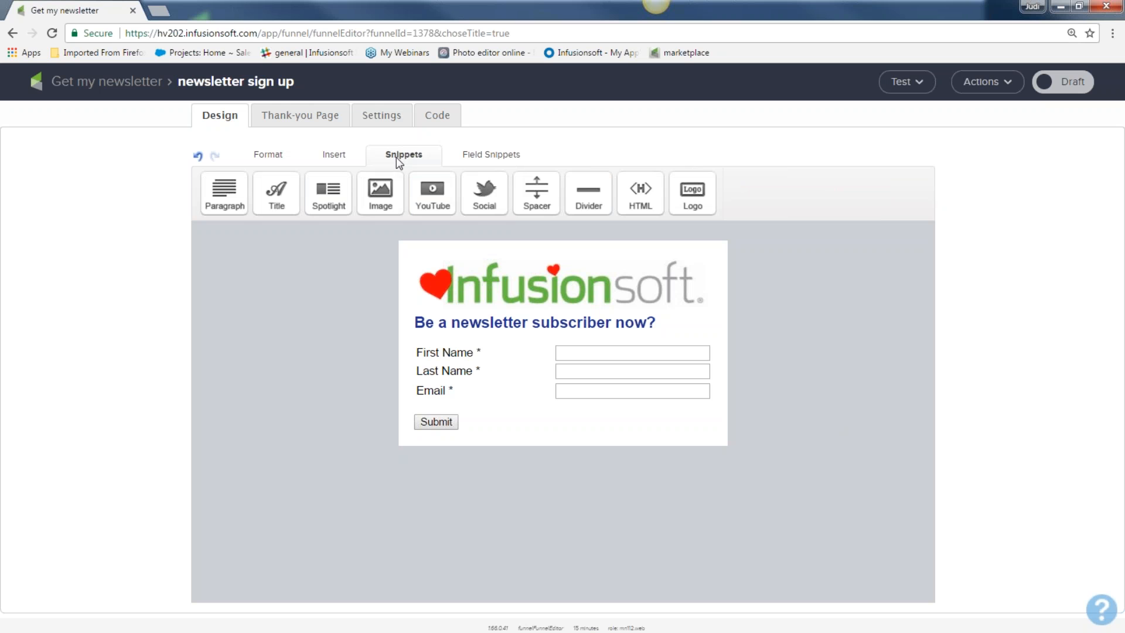
drag(231, 192, 481, 308)
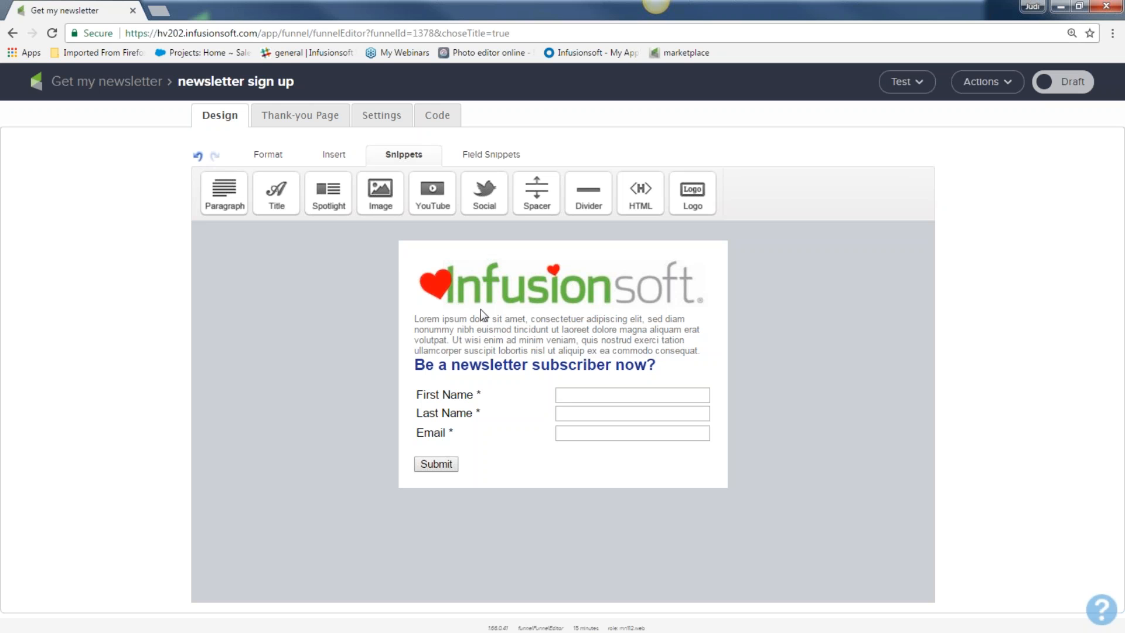
mouse_move(572, 341)
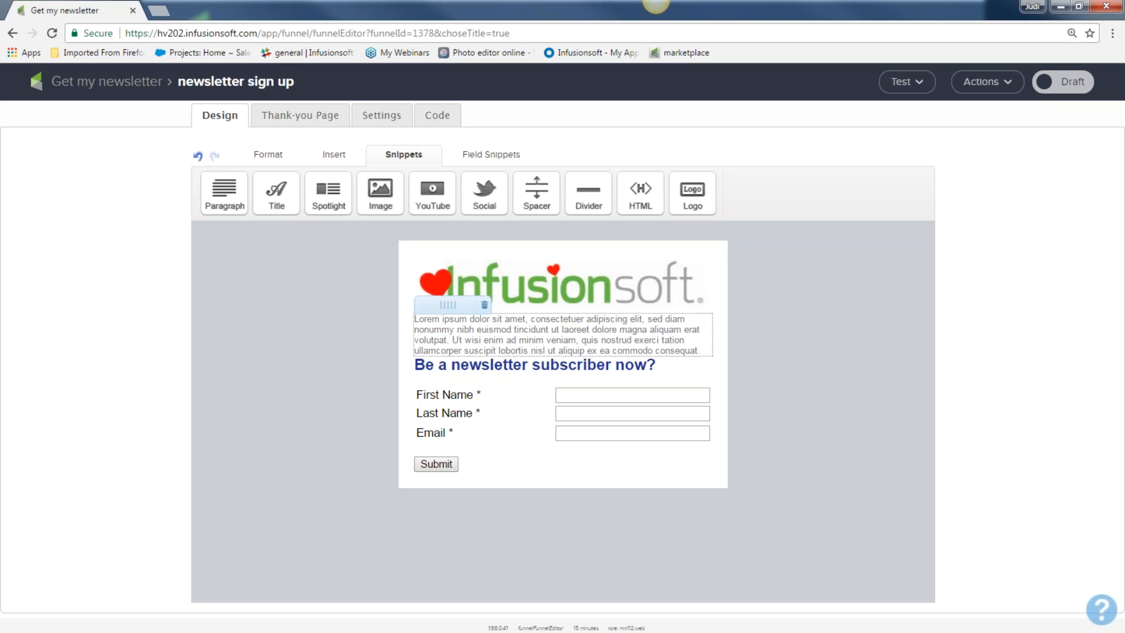
click(484, 304)
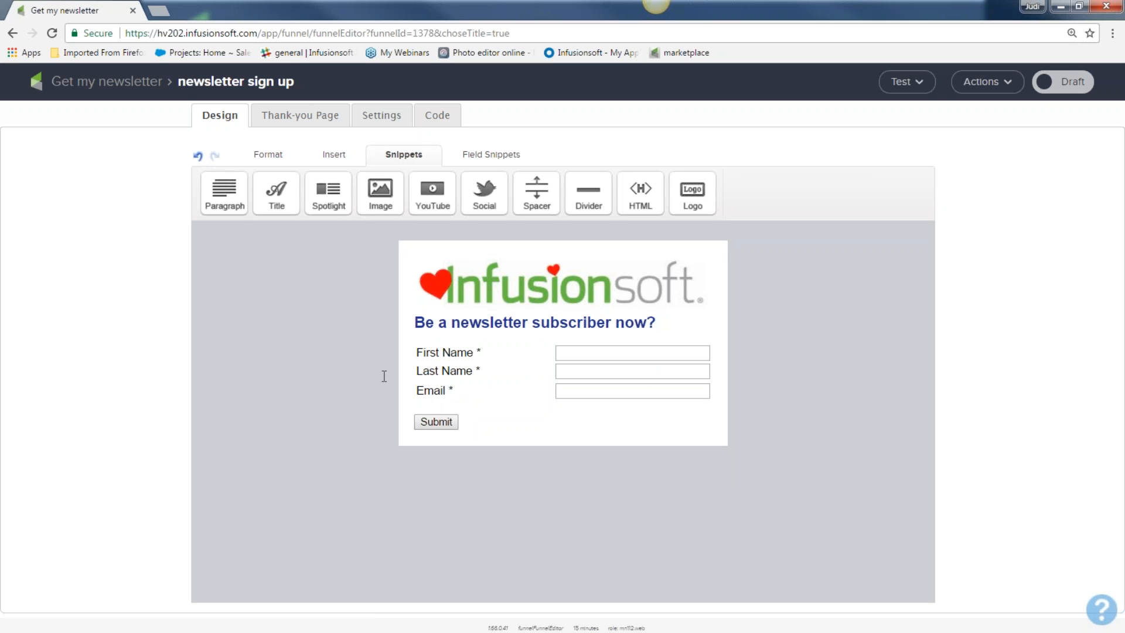
mouse_move(446, 425)
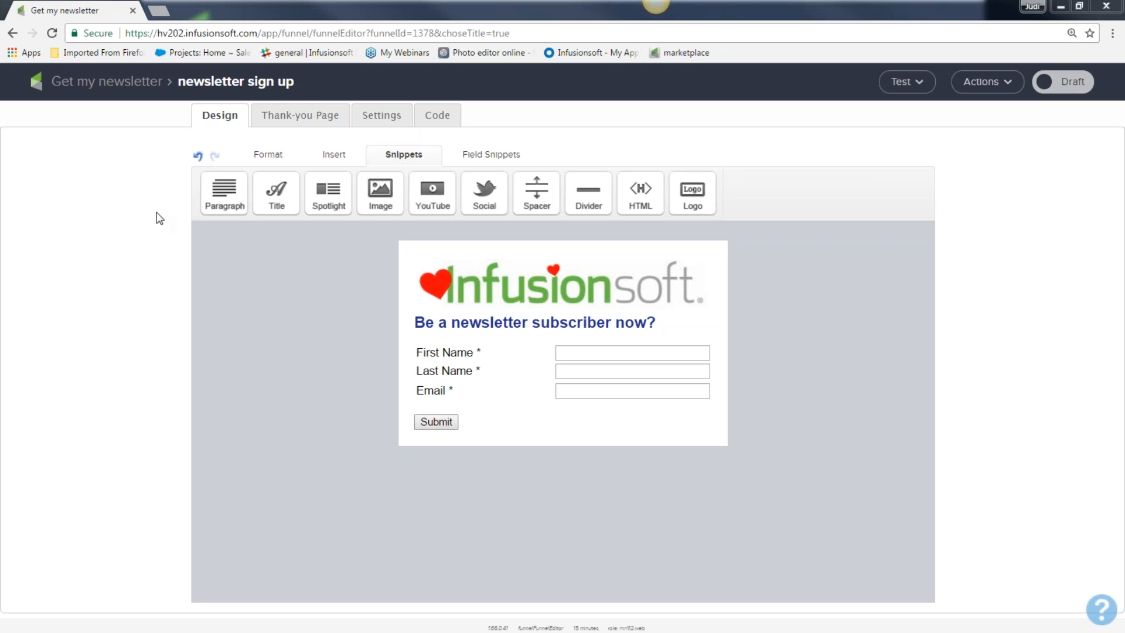
Step: Relabel the submit button 'Subscribe Now!!' and keep it left-aligned
double_click(435, 422)
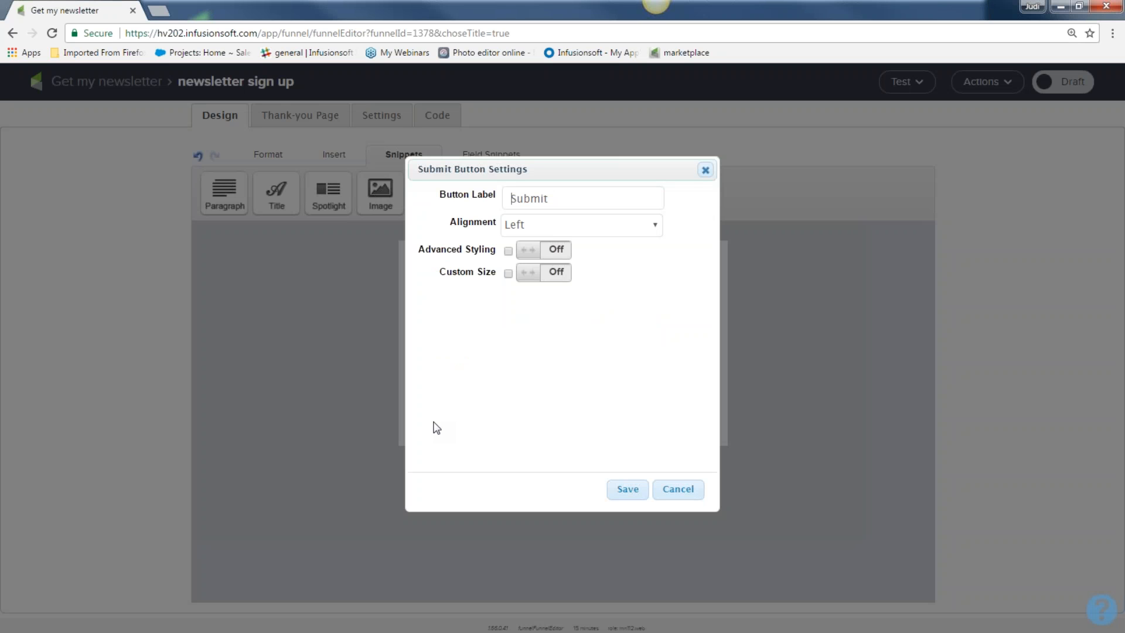
drag(559, 198, 497, 202)
text(Get it N)
key(BackSpace)
key(BackSpace)
key(BackSpace)
key(BackSpace)
key(BackSpace)
key(BackSpace)
key(BackSpace)
key(BackSpace)
text(Subscribe Now!!)
click(655, 227)
click(684, 223)
Step: Give the button a cyan background, border width 2 and custom width 160, then save
click(562, 253)
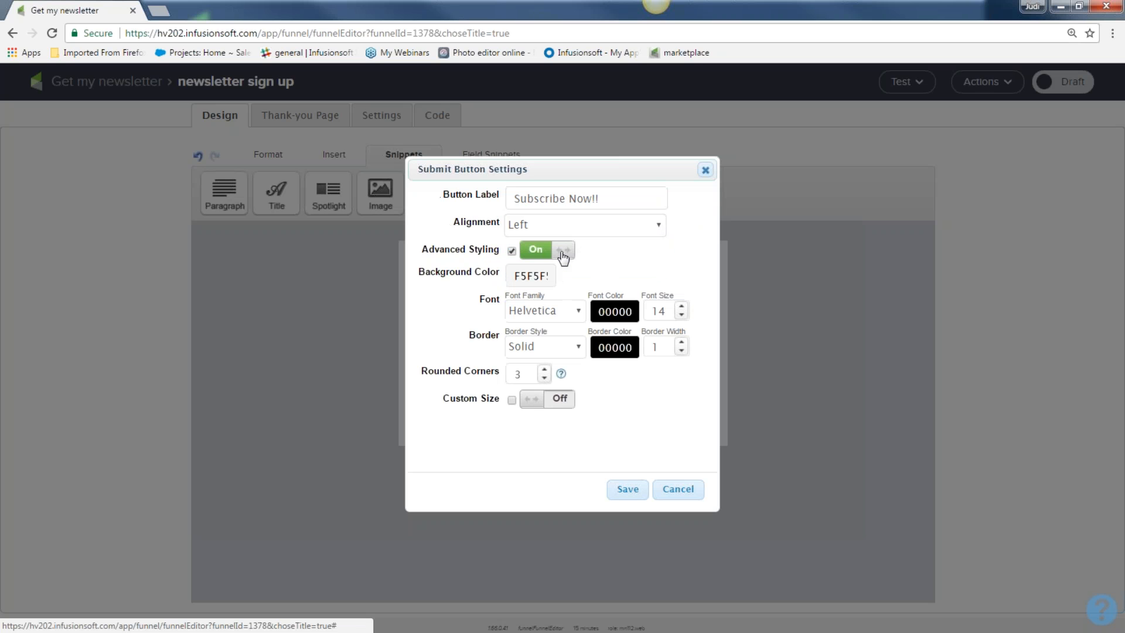
click(530, 275)
click(545, 303)
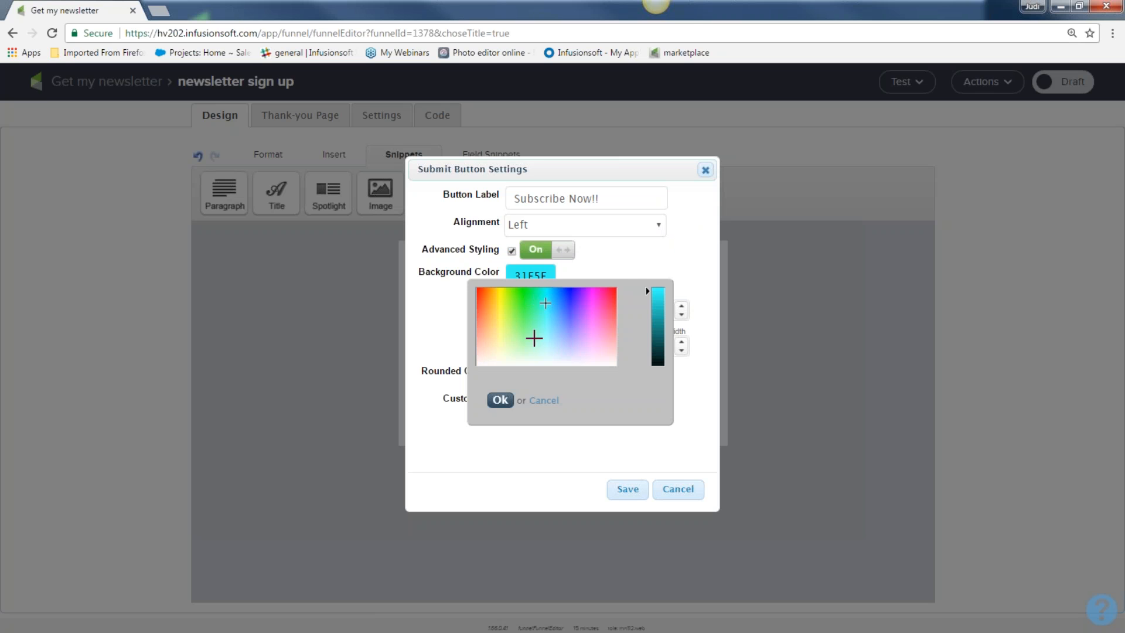
click(500, 400)
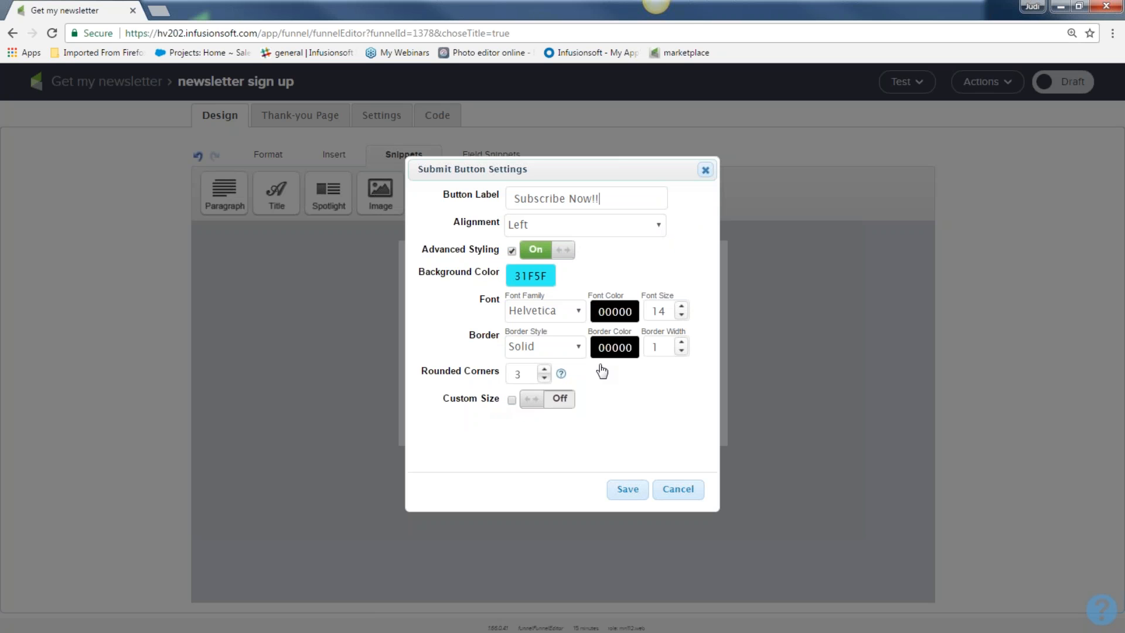
click(681, 342)
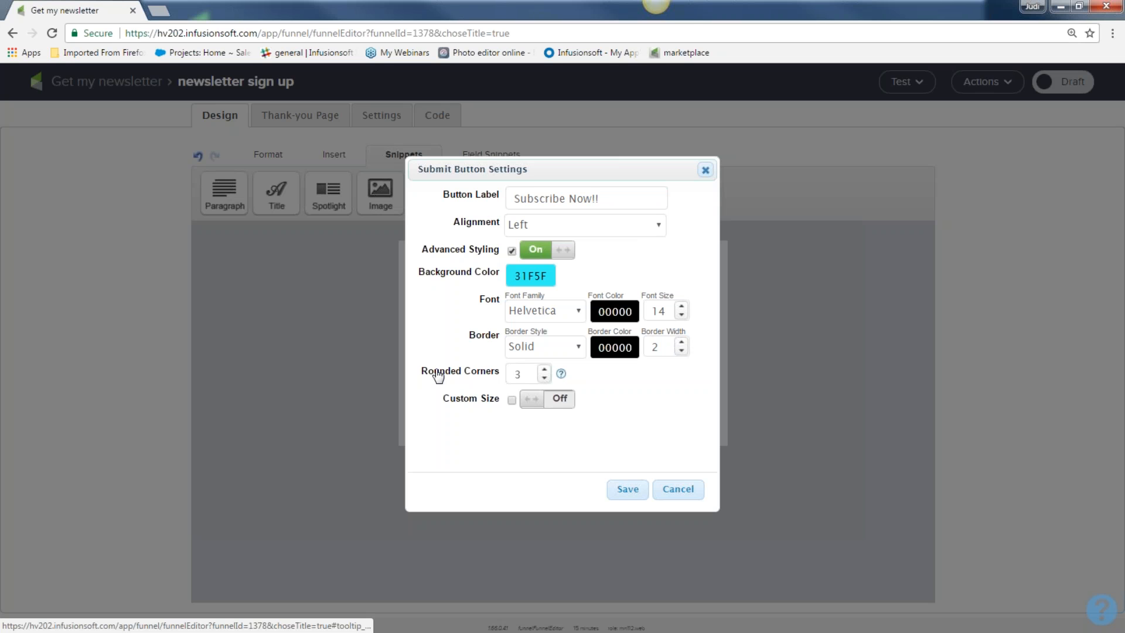
click(555, 400)
click(544, 419)
click(545, 418)
click(545, 418)
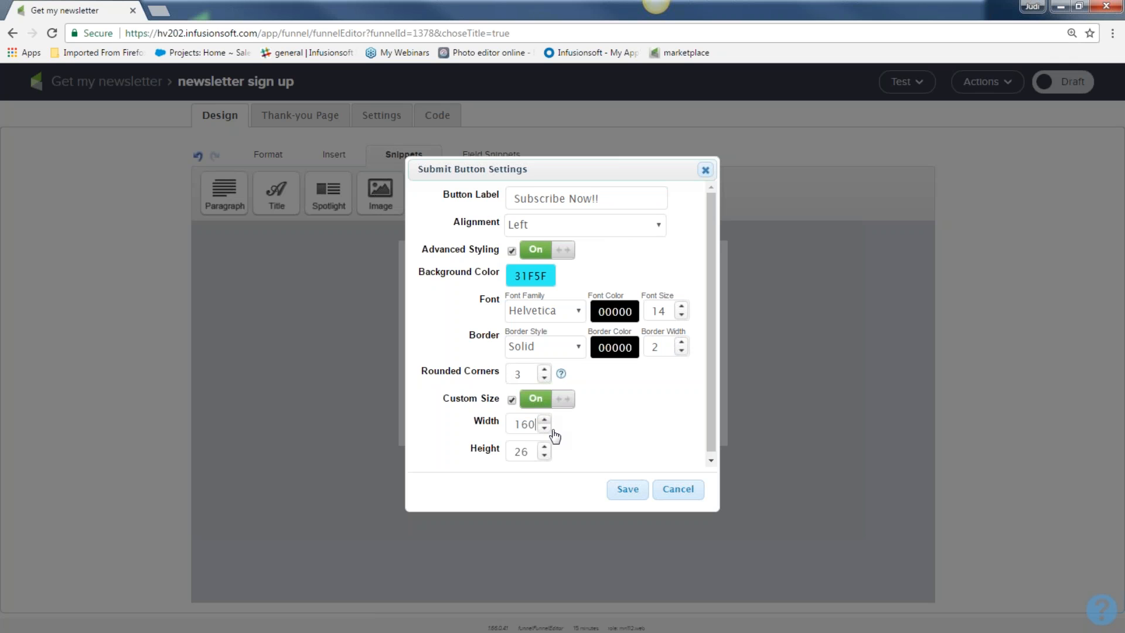
click(627, 492)
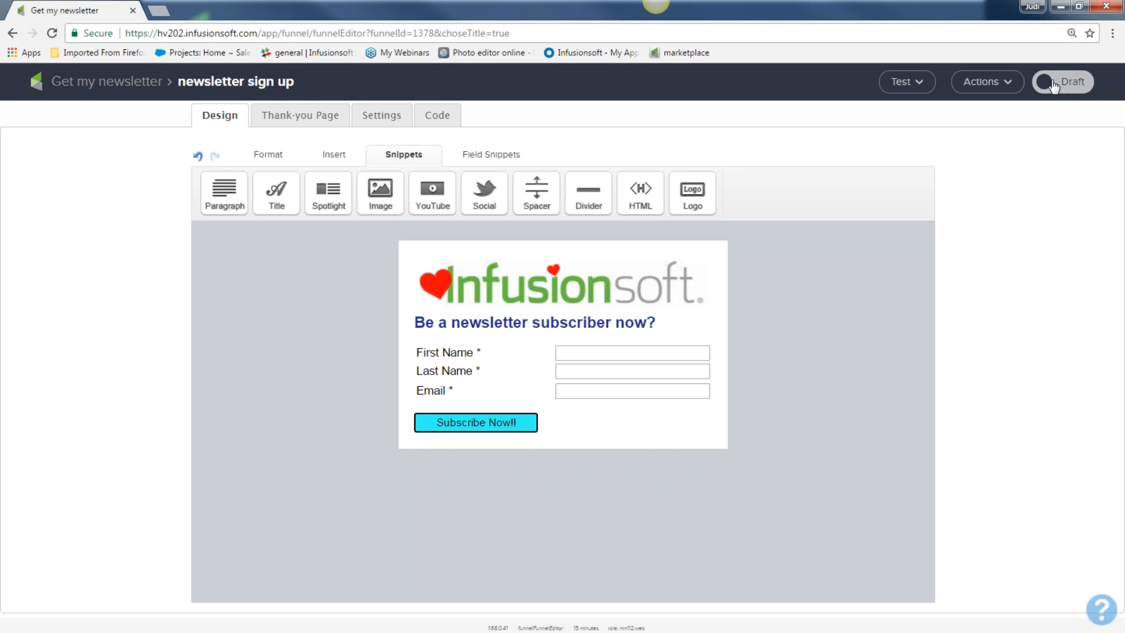
Step: Switch the sign-up form's status toggle from Draft to Ready
click(1079, 87)
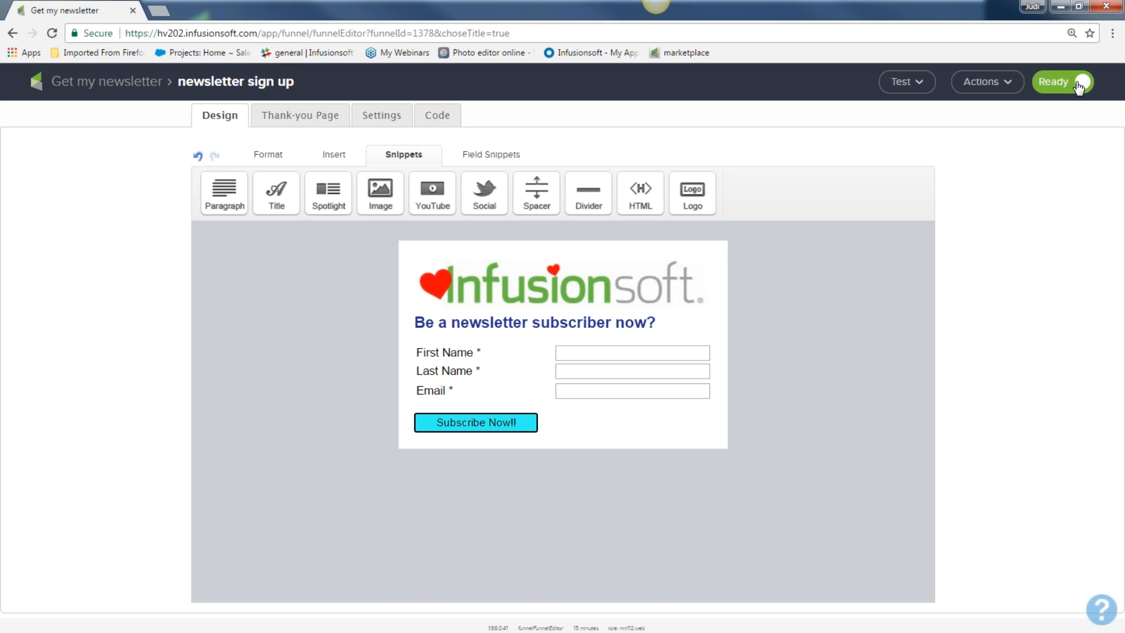
Step: Switch the form editor to the Thank-you Page, dismissing a stray font list
click(305, 113)
click(309, 264)
click(76, 201)
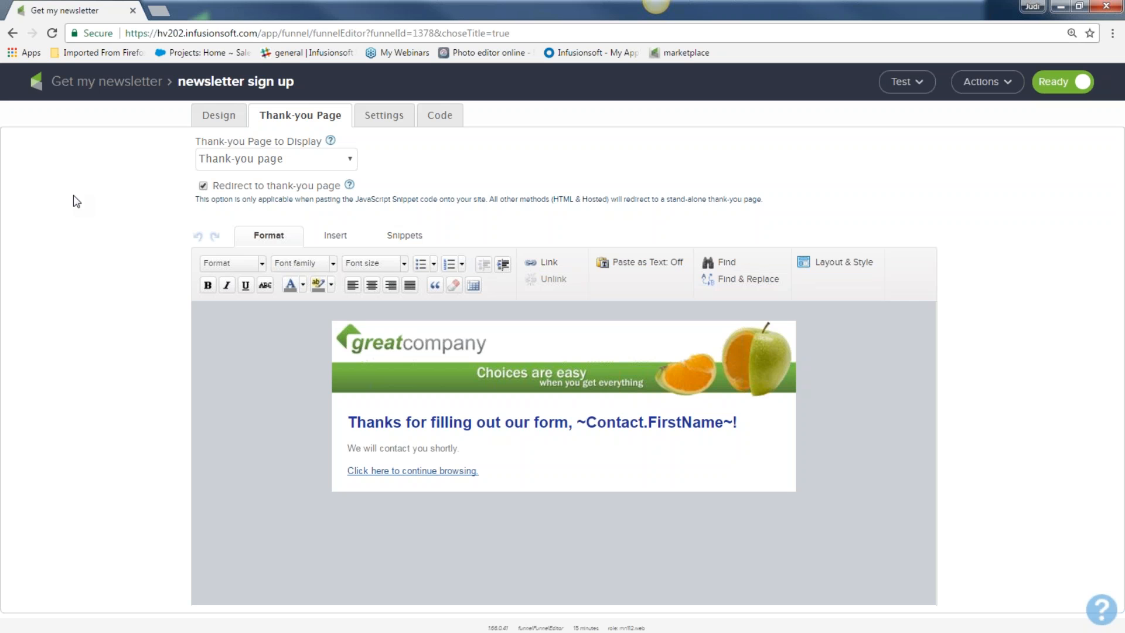
mouse_move(420, 358)
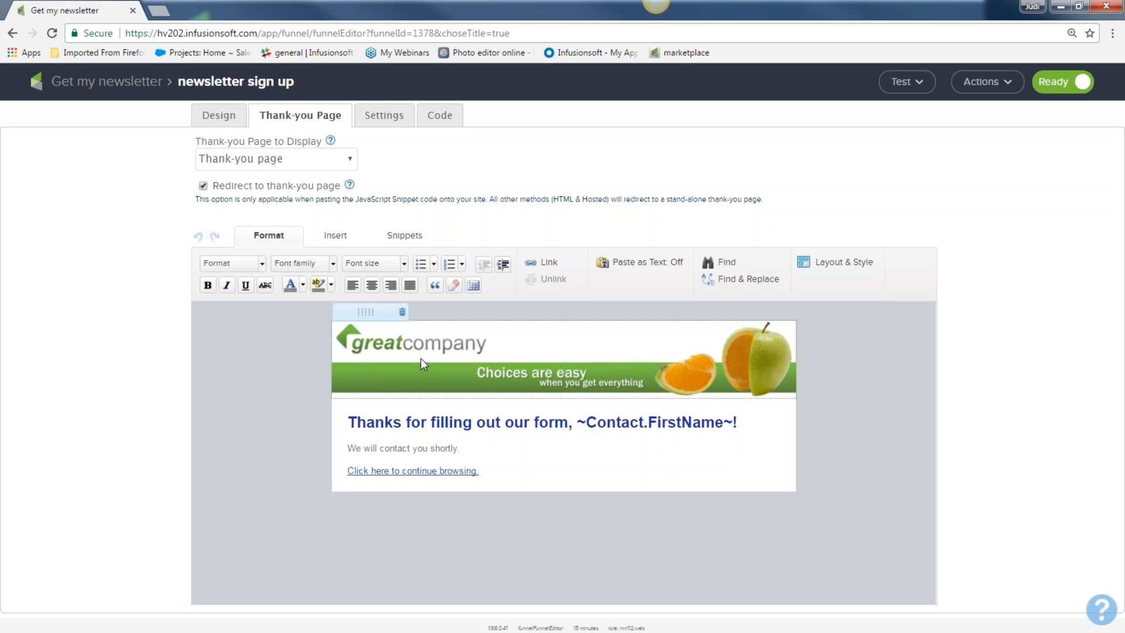
Step: Open the thank-you logo's image options and pick little_pink_heart.png
double_click(421, 358)
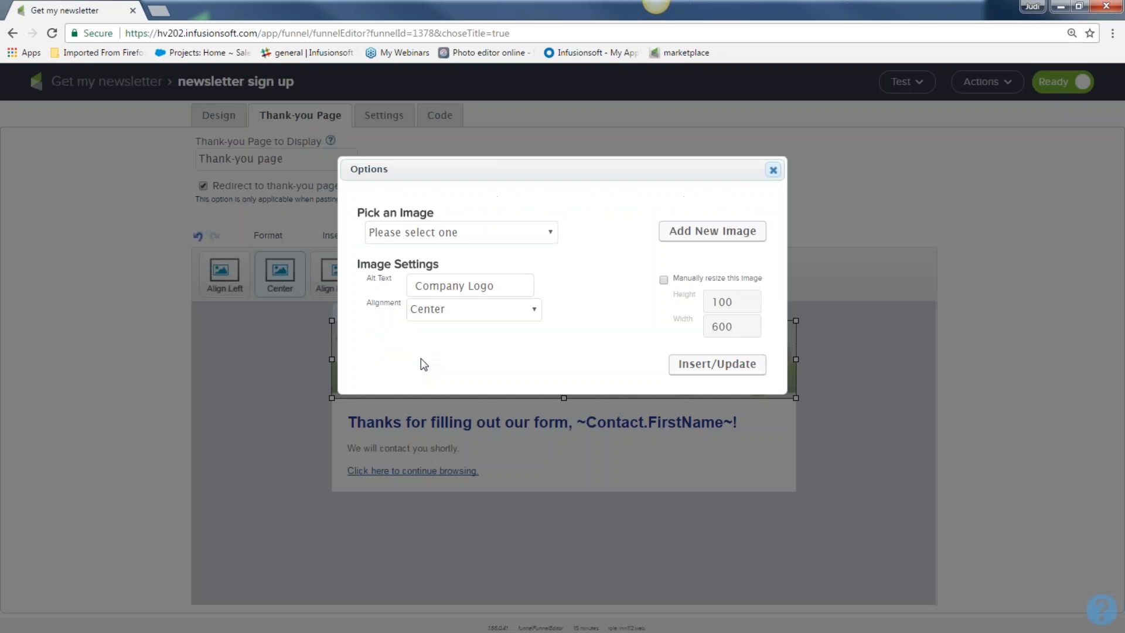
click(548, 233)
scroll(508, 393, down, 20)
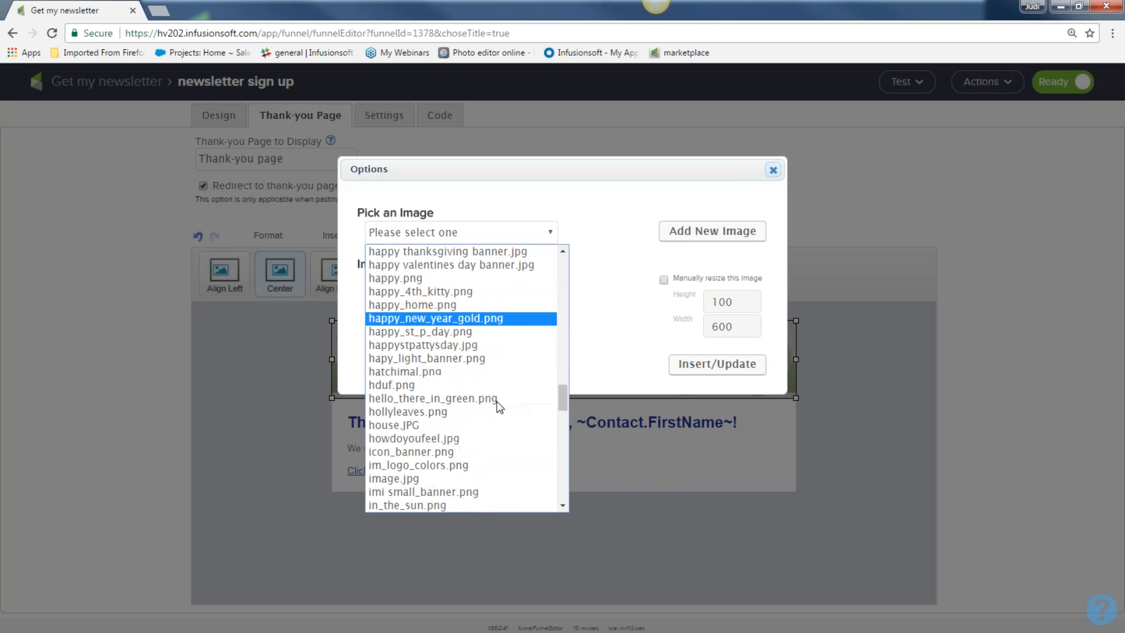
scroll(466, 434, down, 10)
click(449, 392)
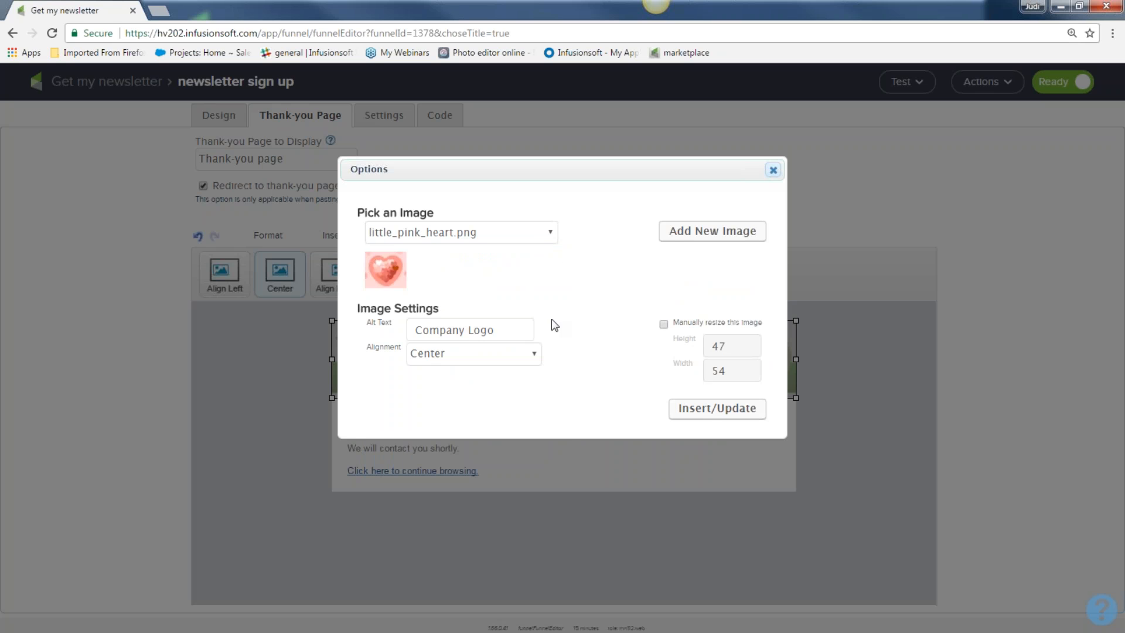
Step: Switch the choice to infusionsoft_hearts.png and insert it atop the thank-you page
click(549, 234)
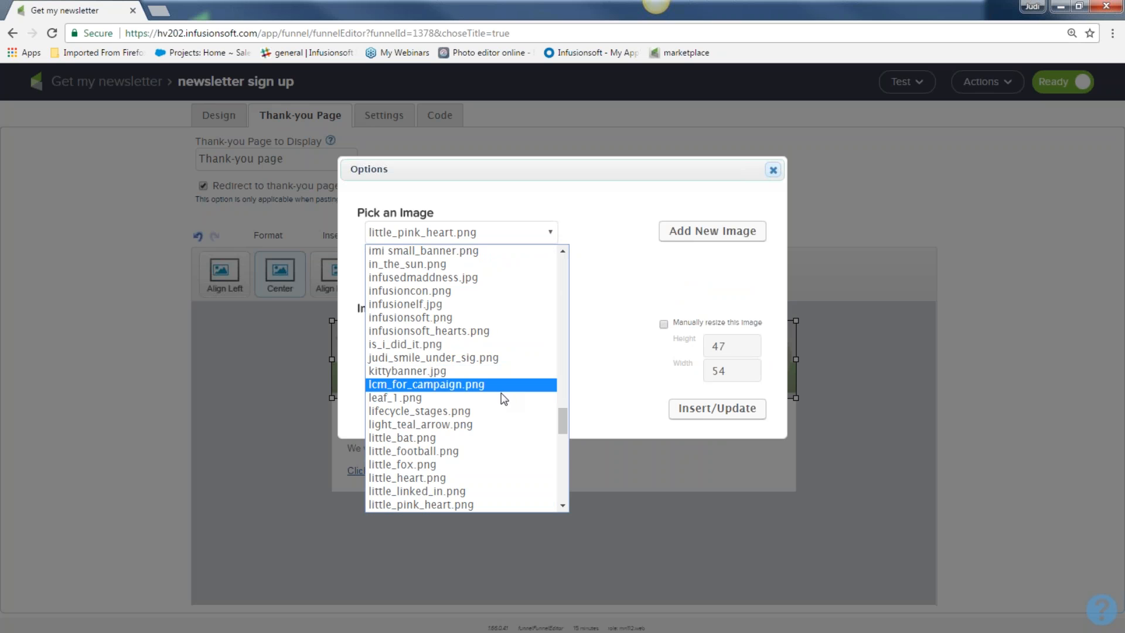
scroll(510, 405, down, 5)
scroll(507, 404, up, 8)
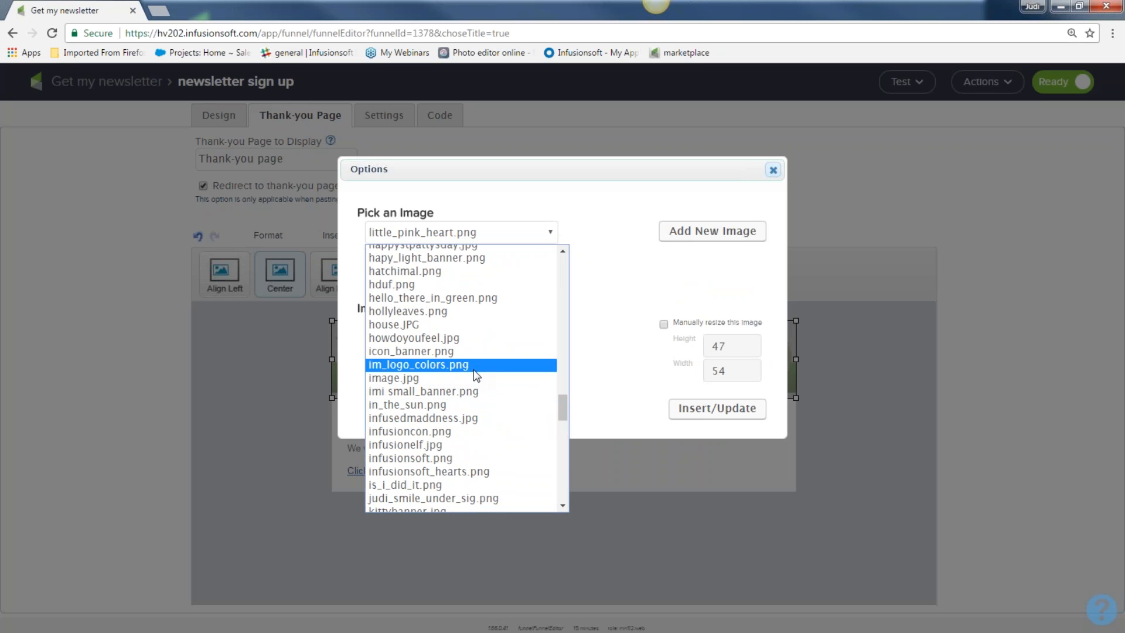
scroll(473, 370, down, 5)
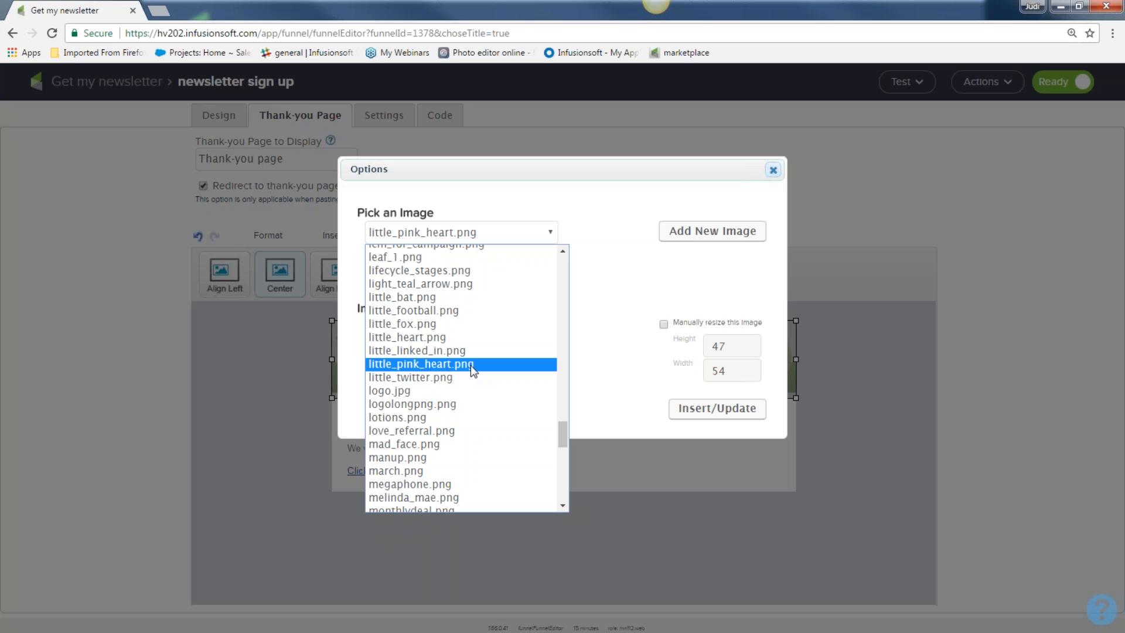
scroll(472, 356, down, 3)
scroll(474, 355, up, 3)
scroll(470, 349, up, 3)
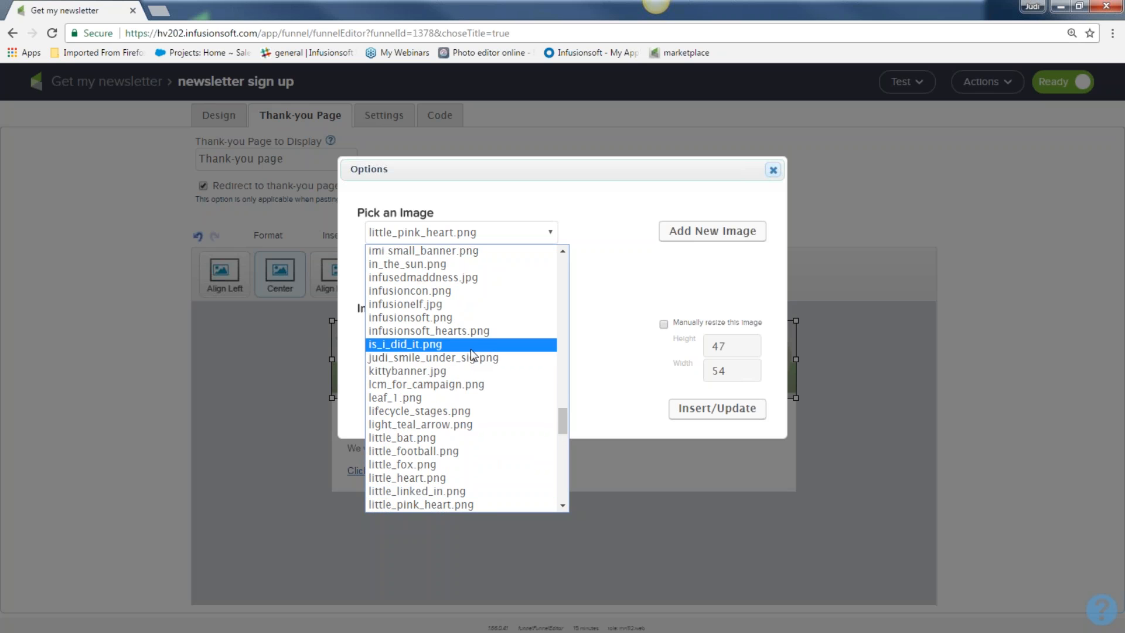
scroll(473, 355, up, 6)
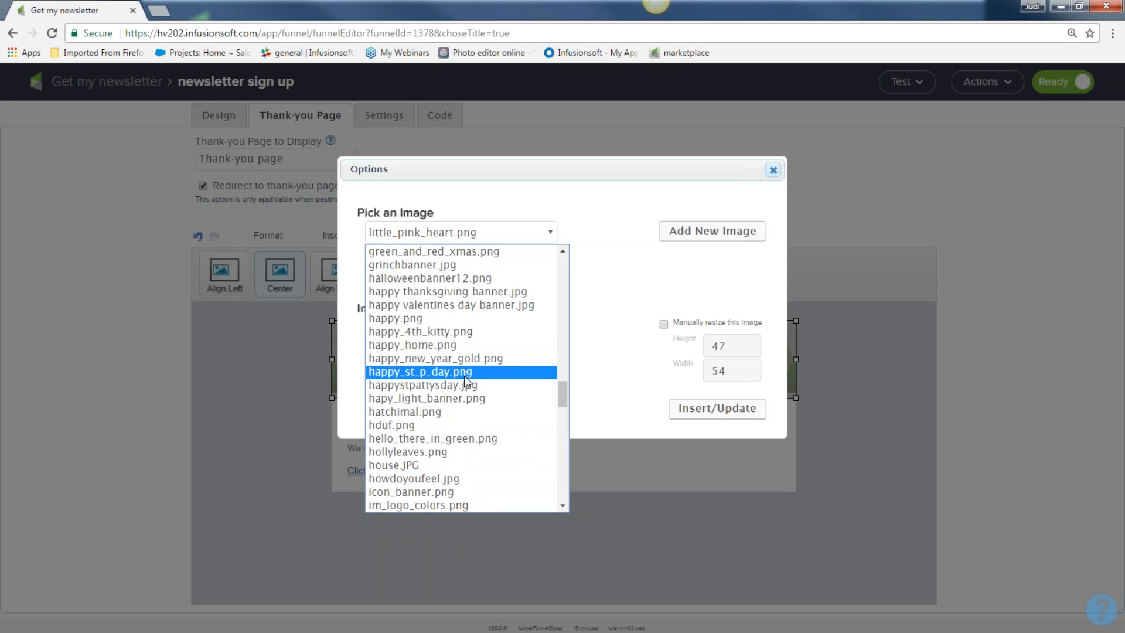
scroll(468, 394, down, 3)
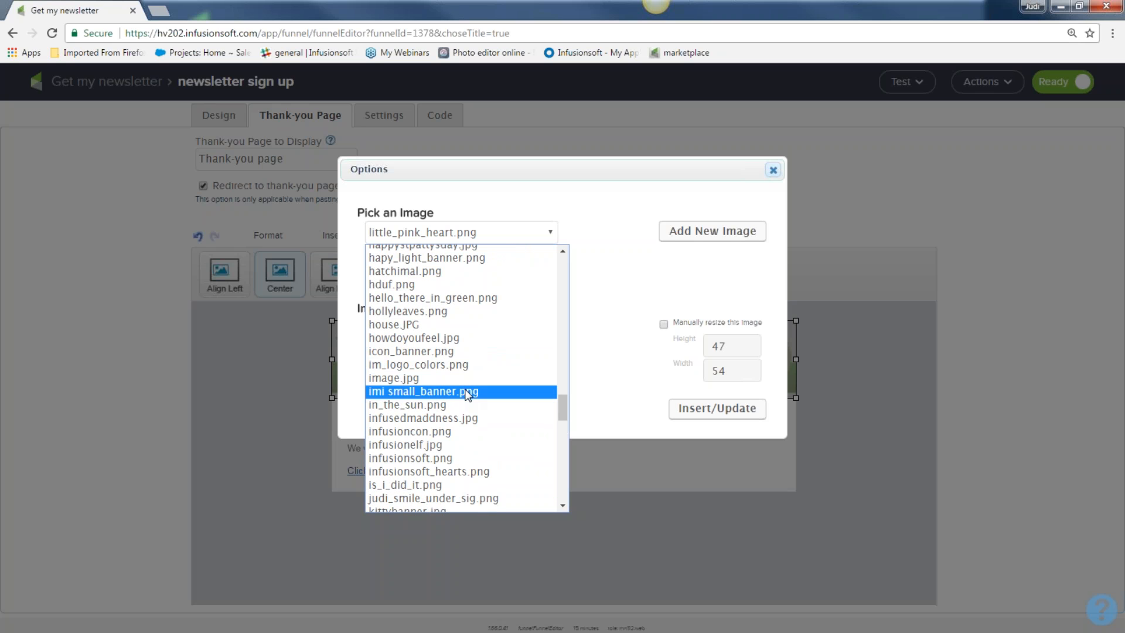
click(436, 468)
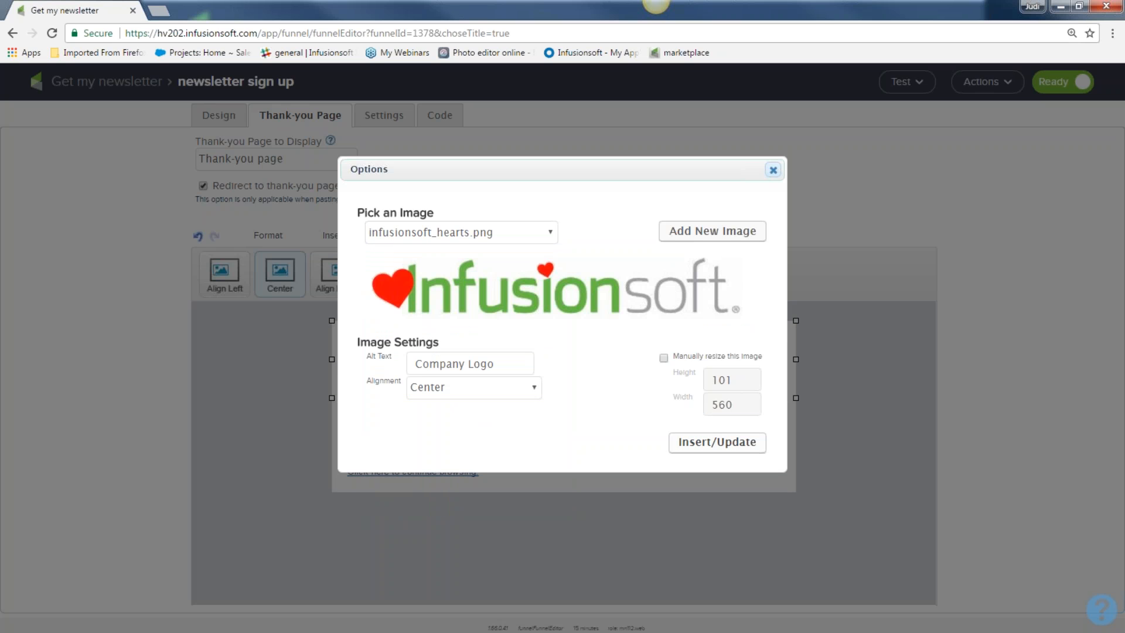
click(717, 442)
click(832, 487)
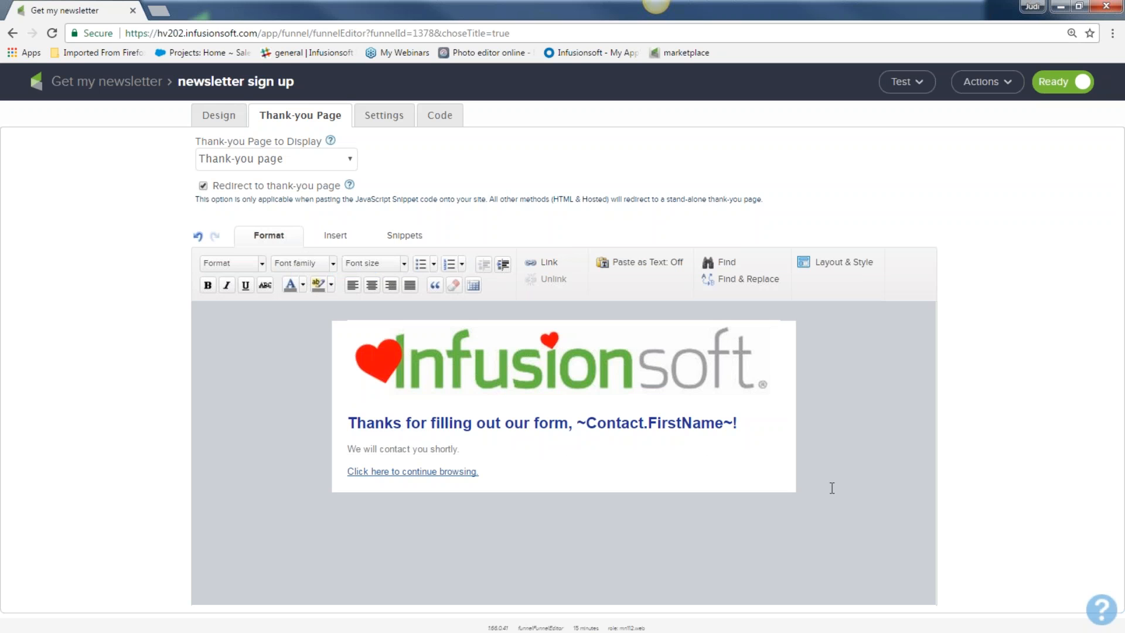
Step: Replace 'Thanks for filling out our form' with 'You got it, ~Contact.FirstName~! …15th of the month!!!'
mouse_move(578, 373)
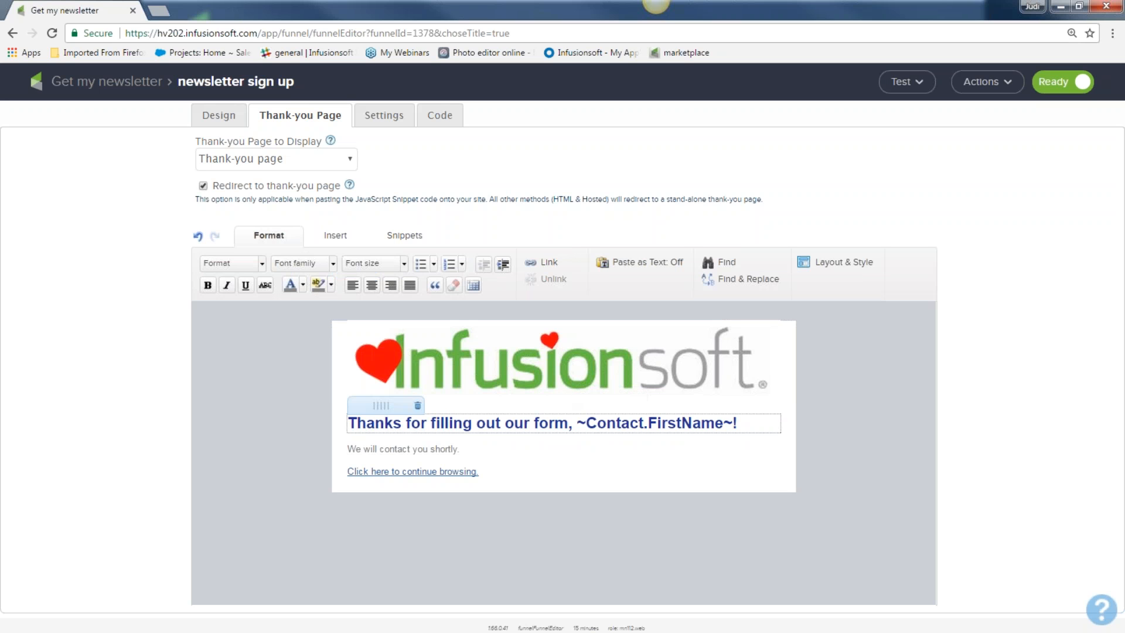
drag(569, 423, 333, 421)
text(You got it)
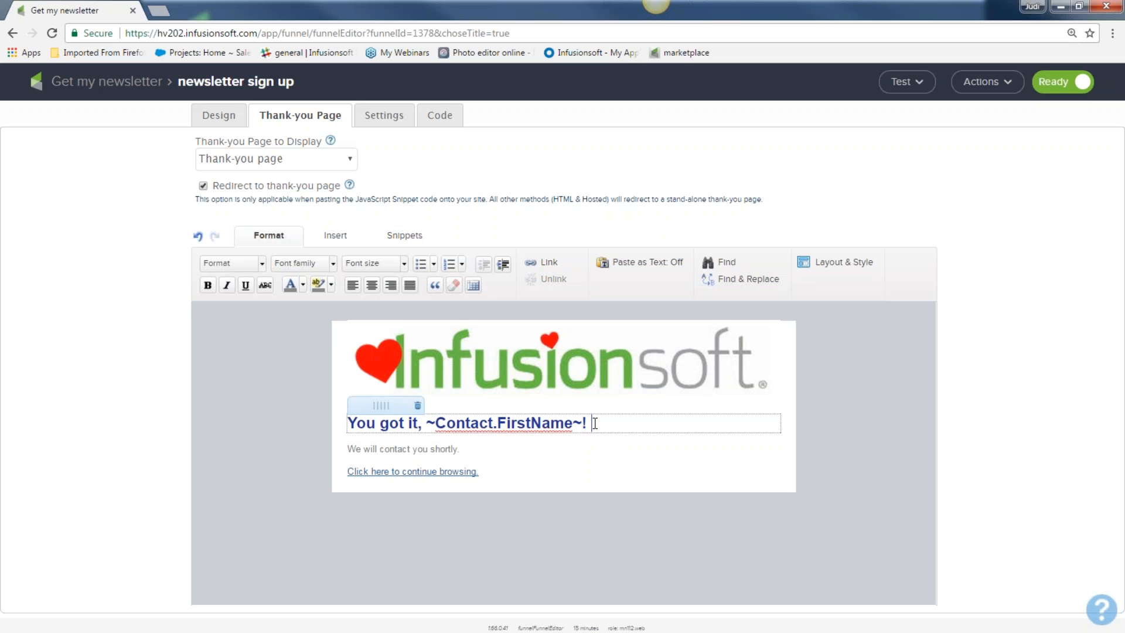
text(You should get your )
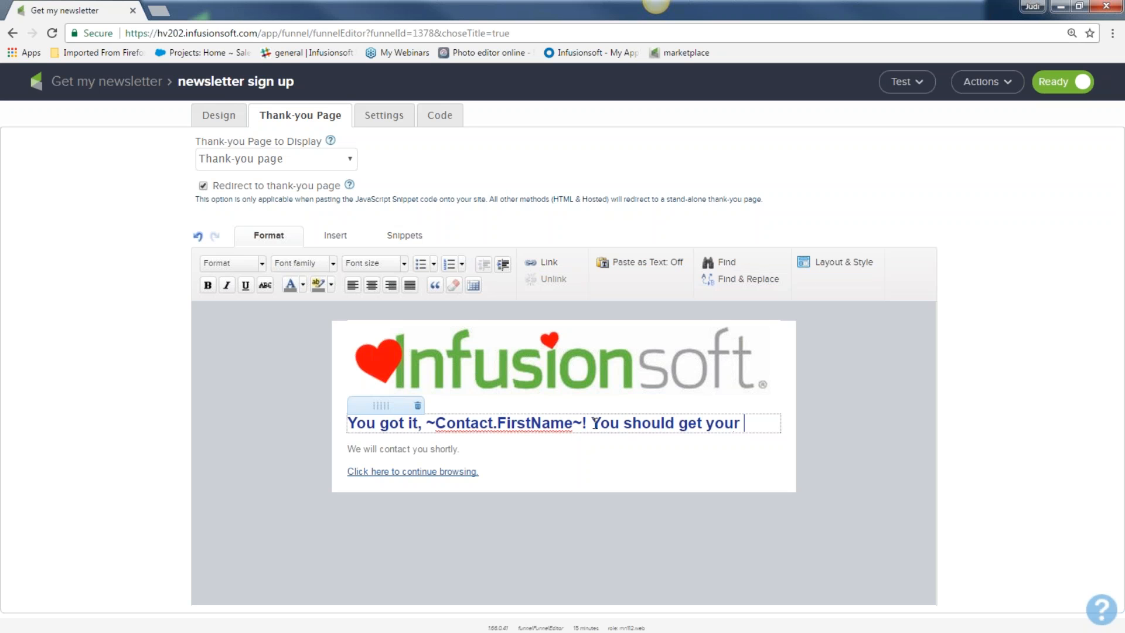
text(first new)
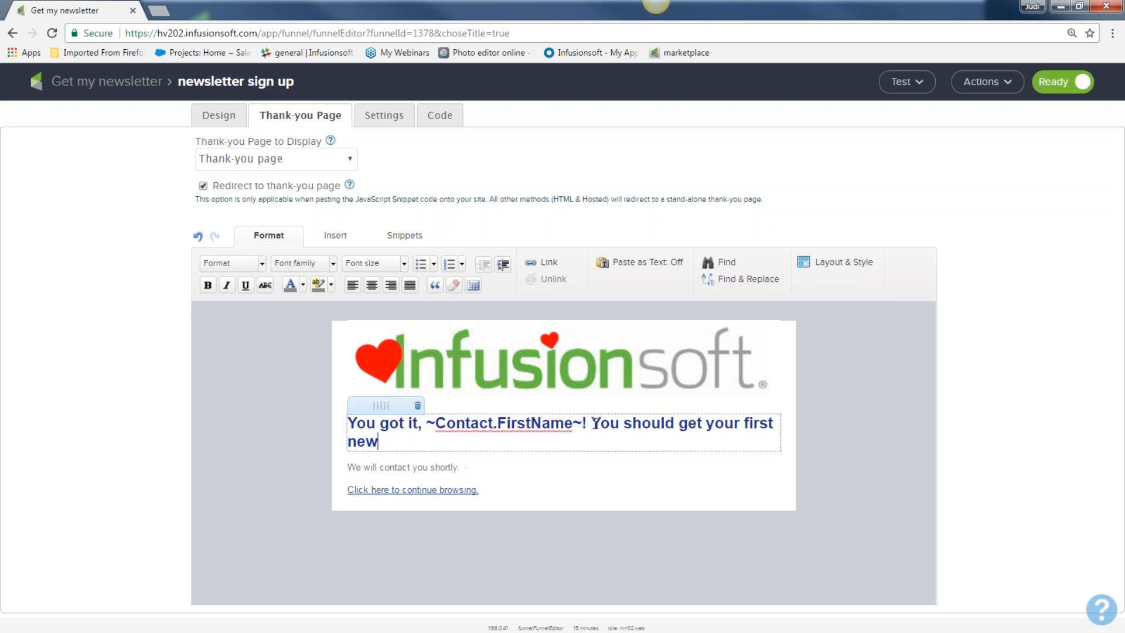
text(sletter on the)
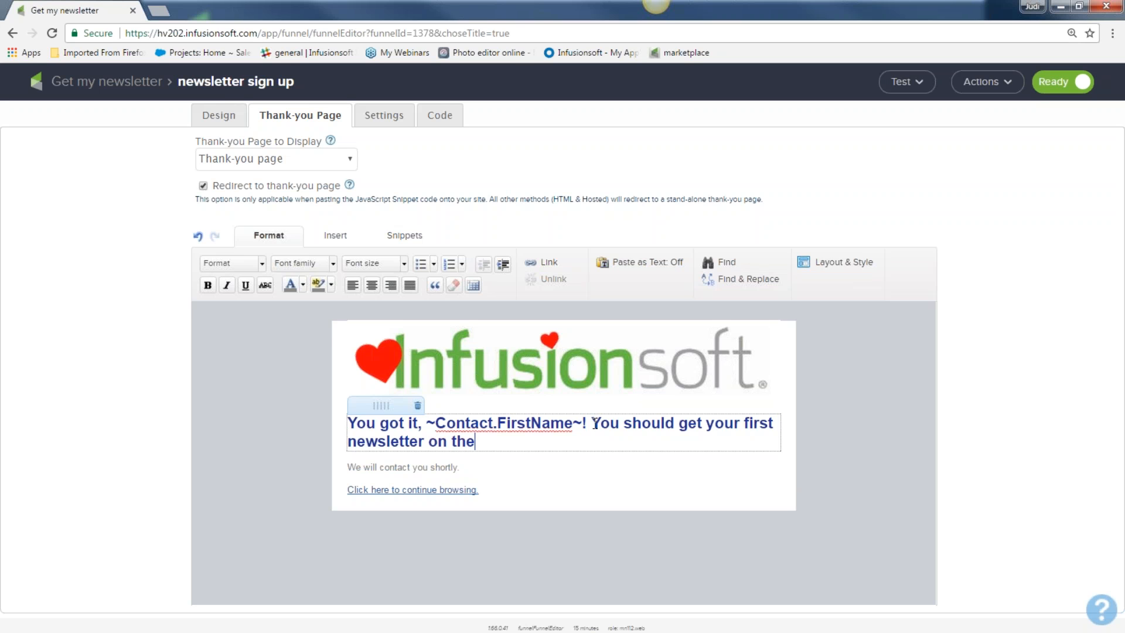
text( 15th of the)
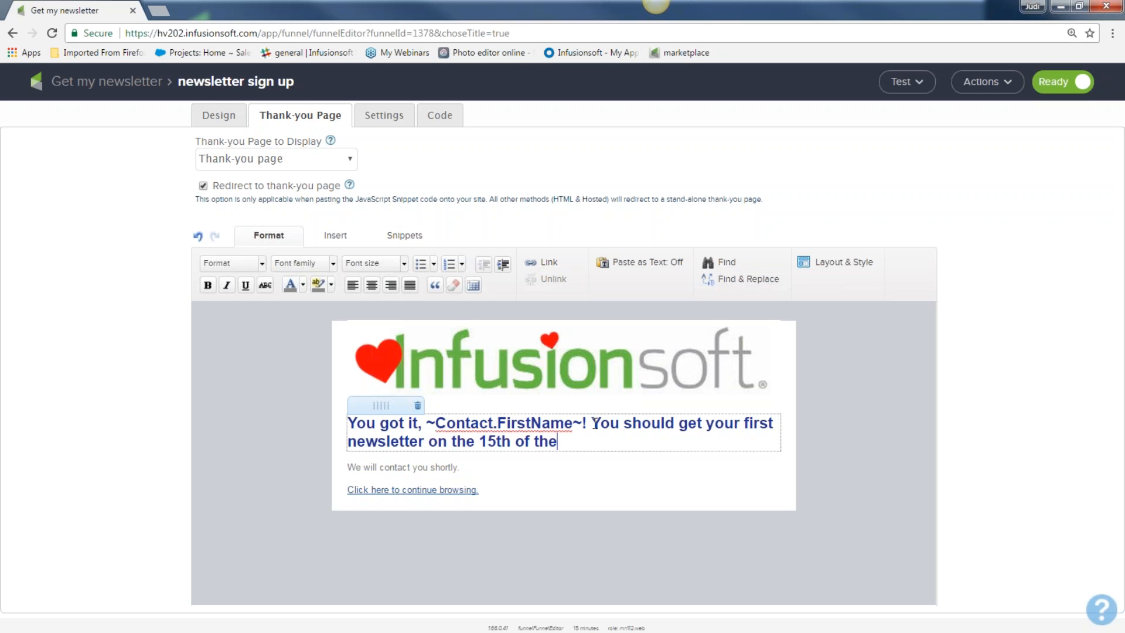
text( month!!!)
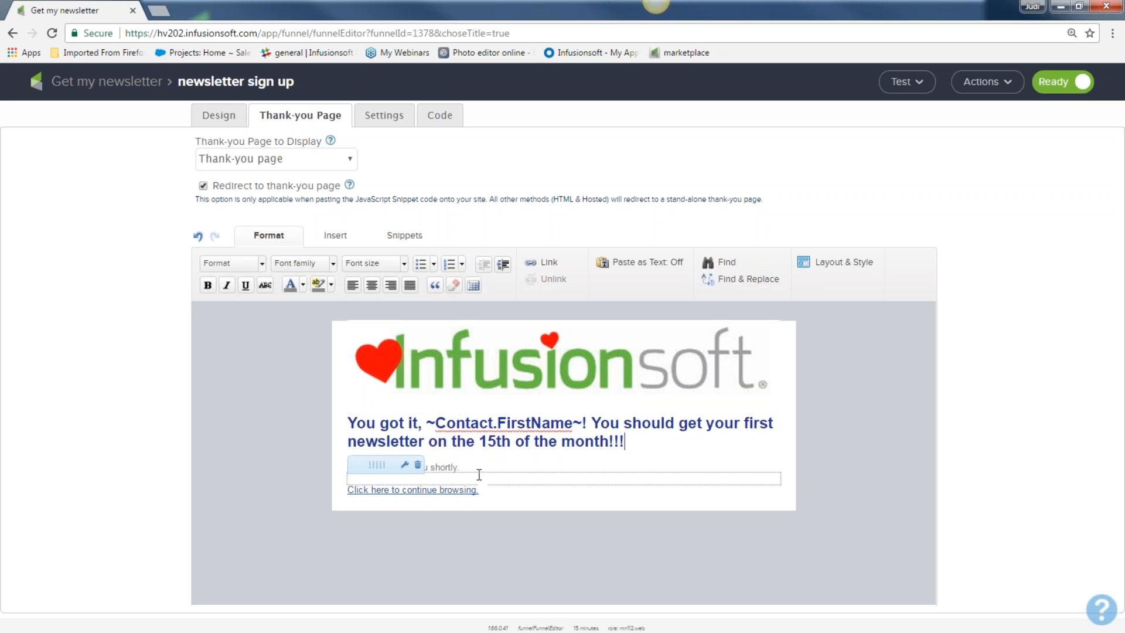
drag(473, 470, 334, 468)
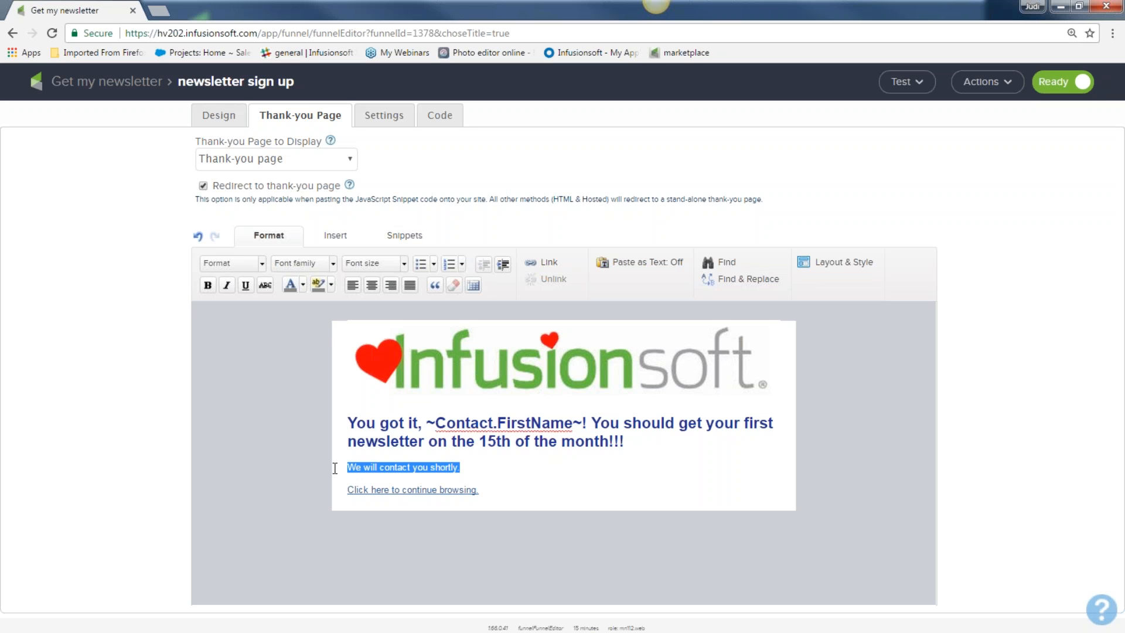
drag(492, 492, 334, 504)
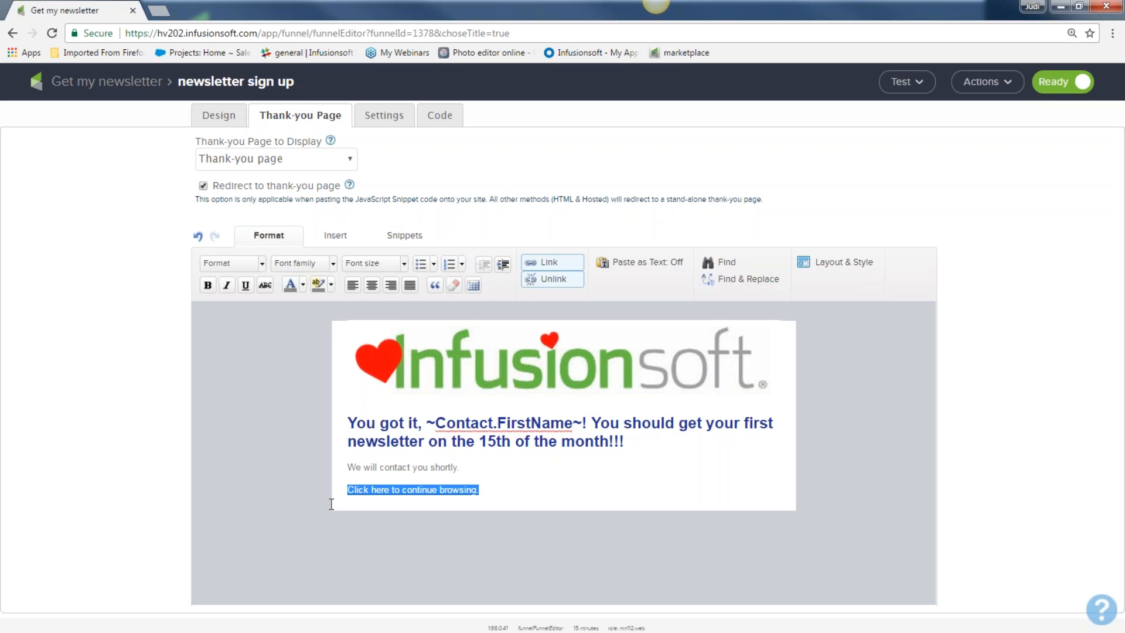
click(542, 262)
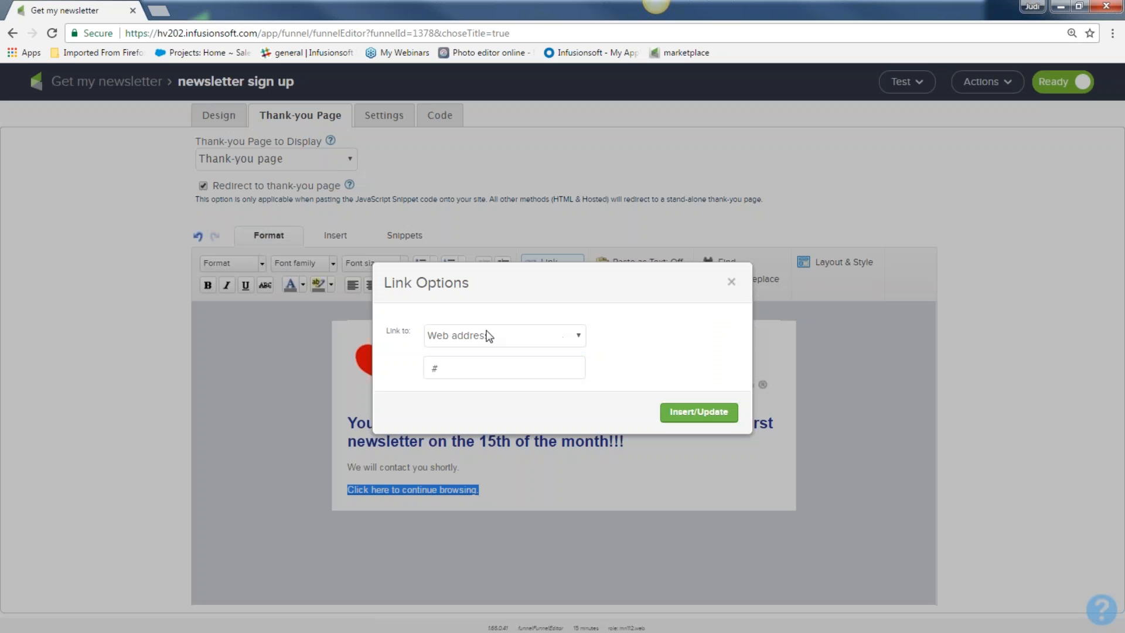
key(ctrl+a)
text(www)
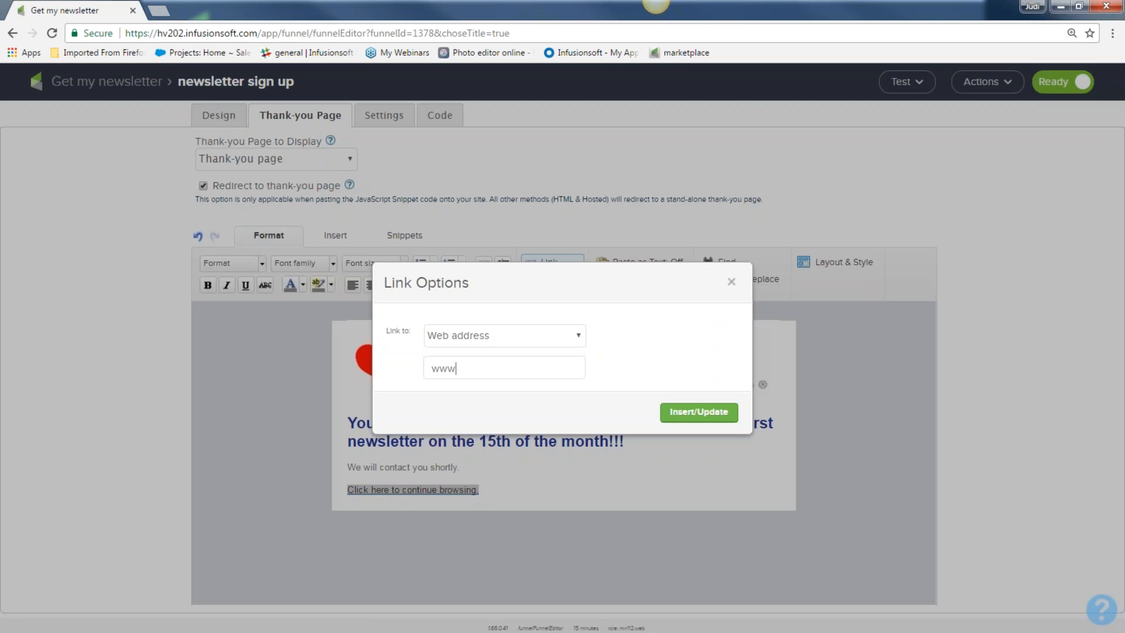
text(.infusionsoft.com)
click(714, 413)
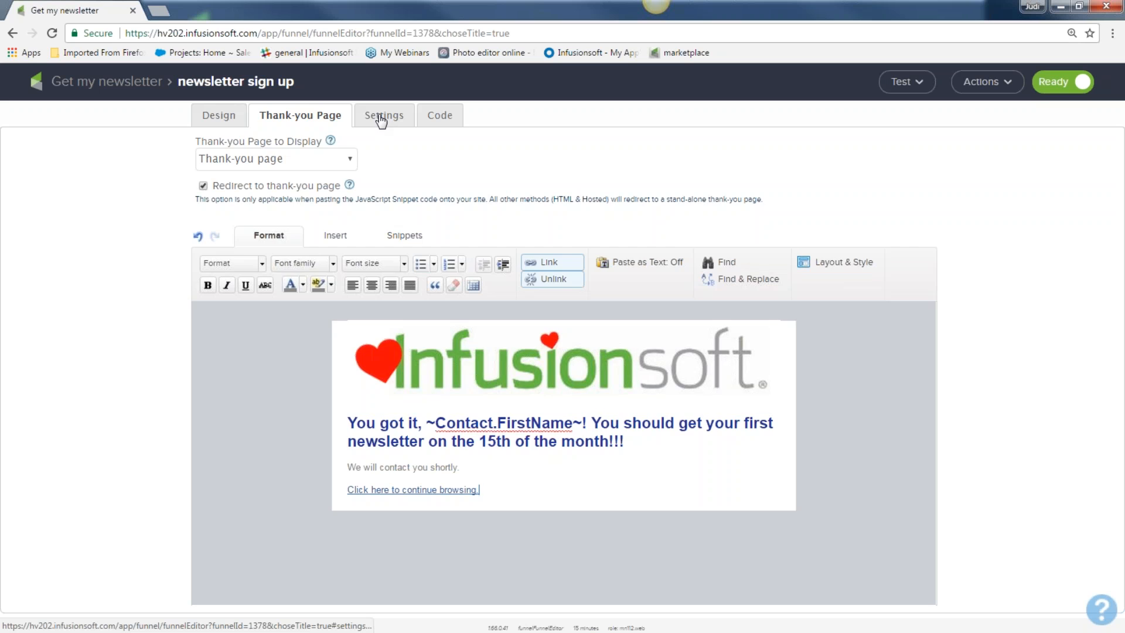
Step: In the form Settings, enter your e-mail address as the notification recipient
click(381, 120)
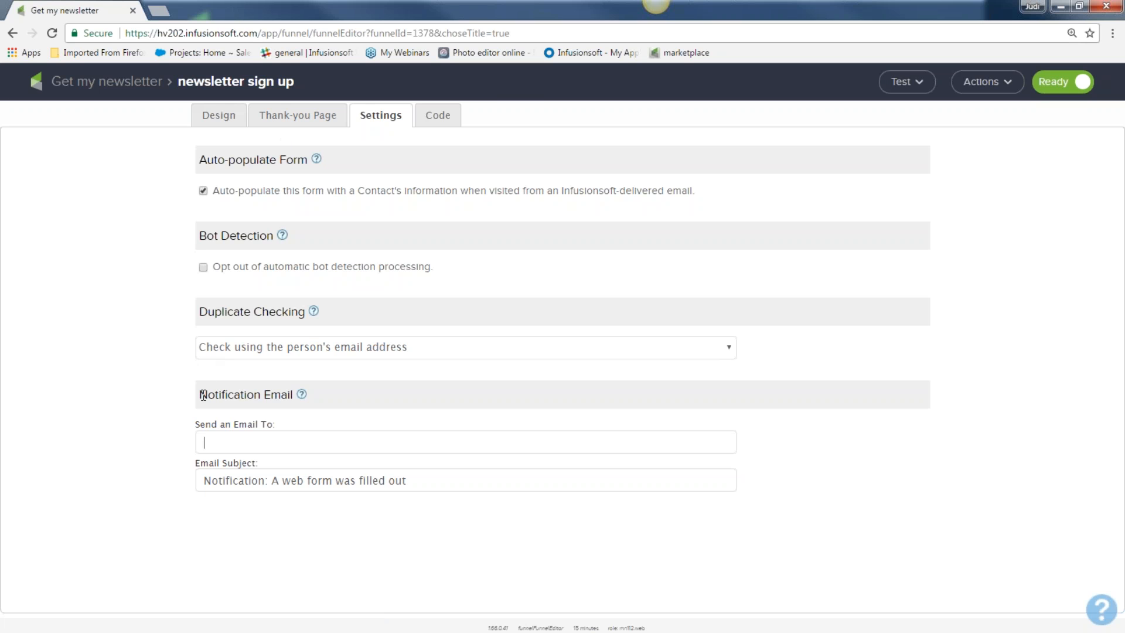
drag(200, 394, 292, 395)
click(263, 443)
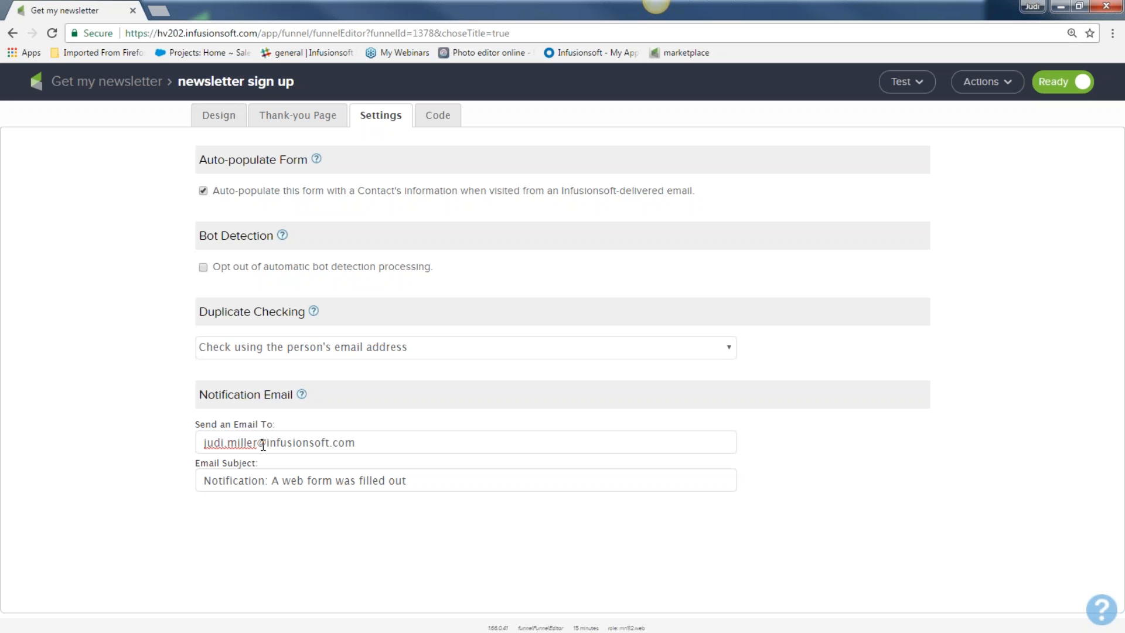
Step: Append 'for my newsletter....yipppeee' to the notification subject and add a comma after the recipient
drag(411, 481, 195, 482)
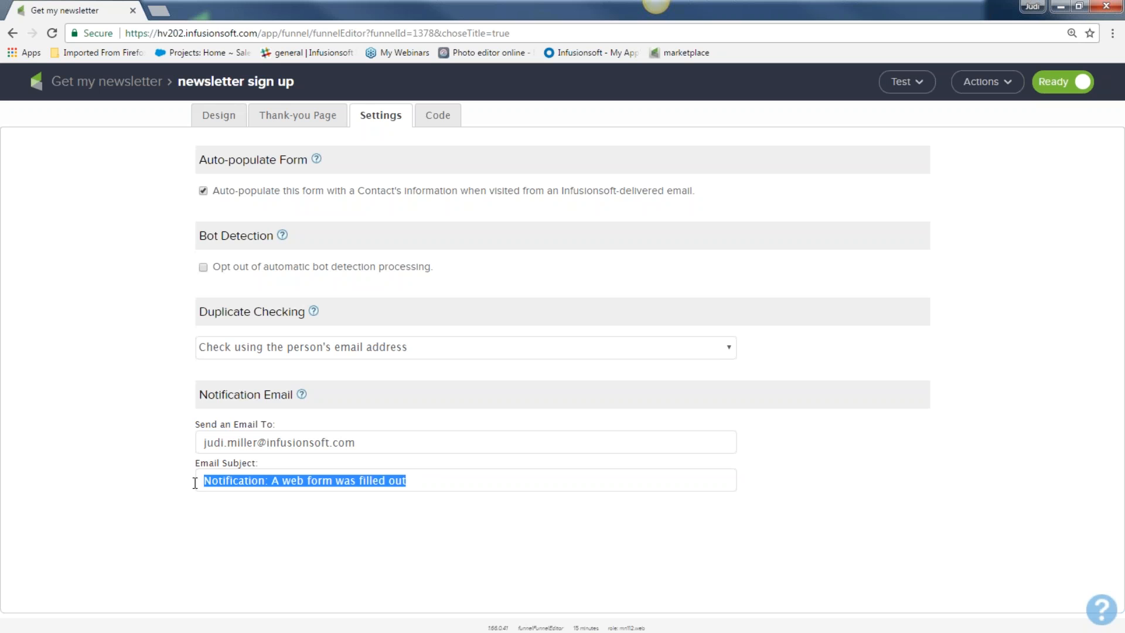
click(441, 483)
text(for m)
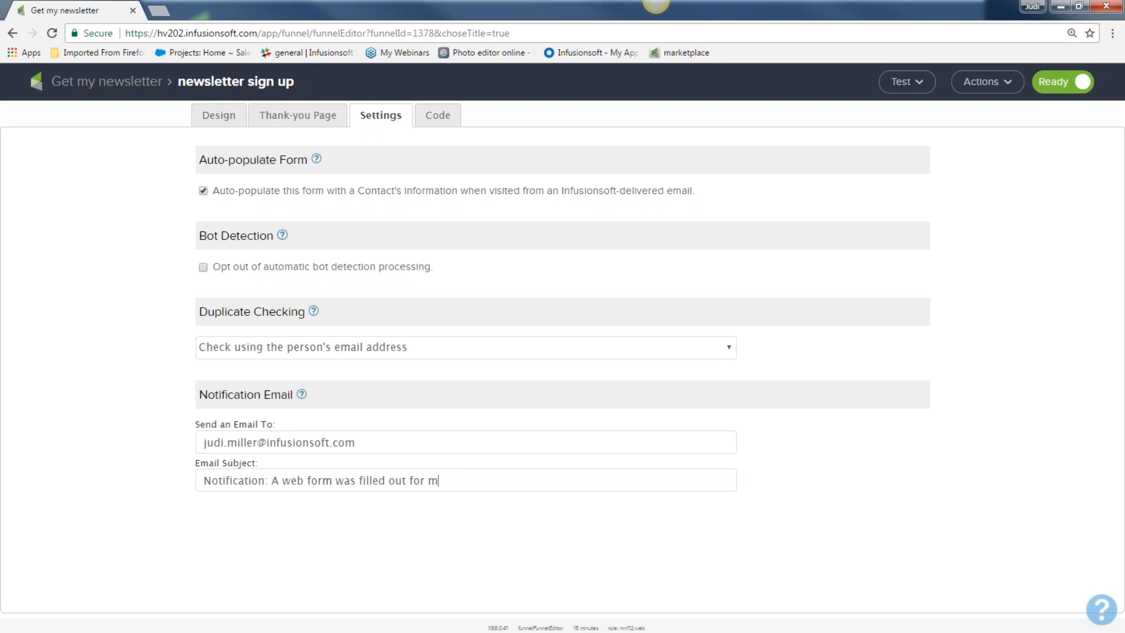
text(y newsletter....yipppeee)
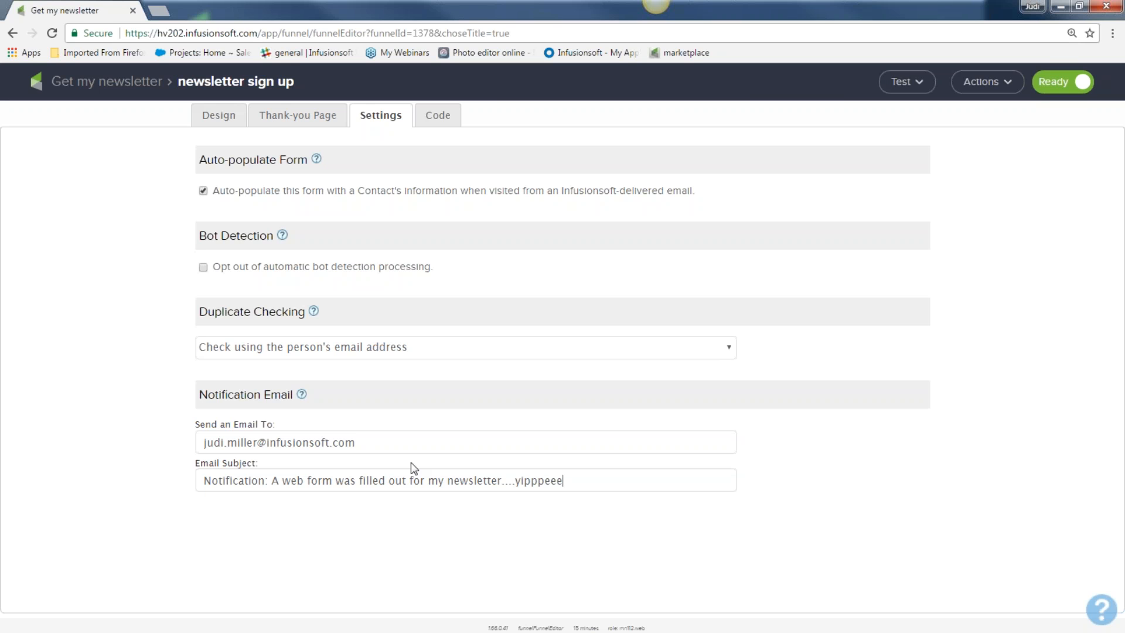
click(372, 446)
text(,)
Step: Point out the bot-detection opt-out, then view the form's Javascript embed code
drag(435, 269, 238, 283)
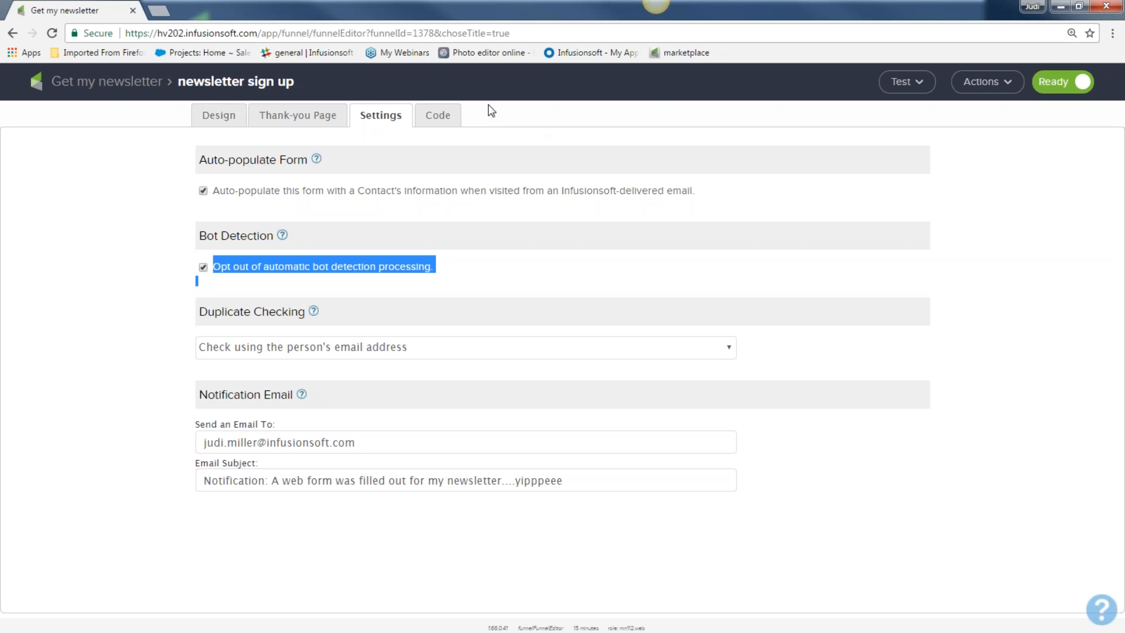
click(440, 119)
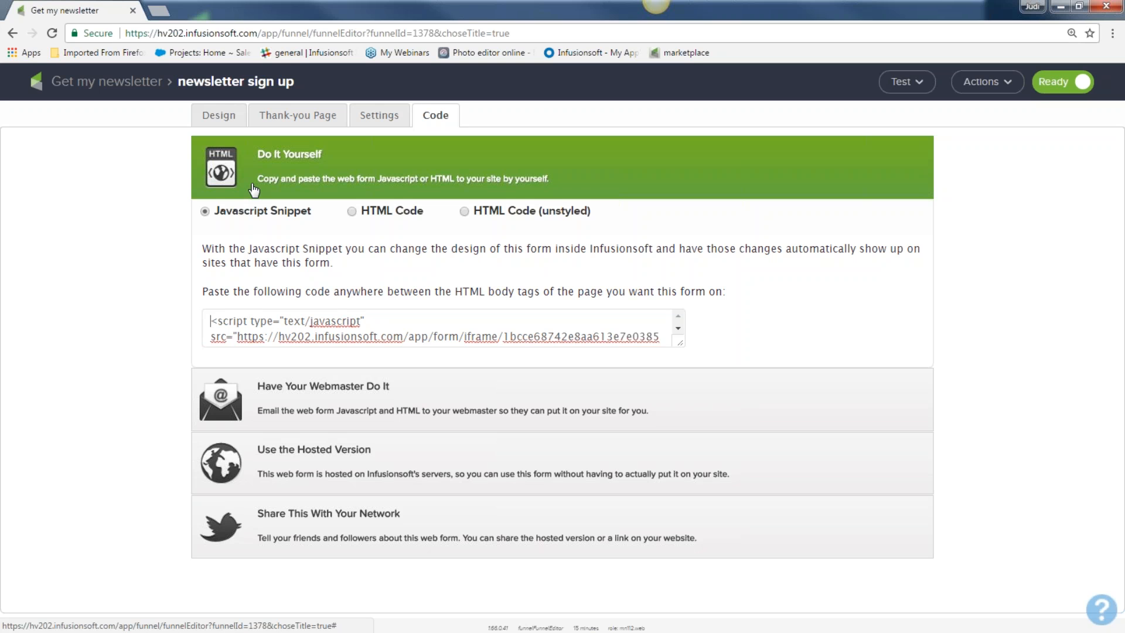
Step: Expand Have Your Webmaster Do It, try test text in its email and message fields, then clear both
click(323, 393)
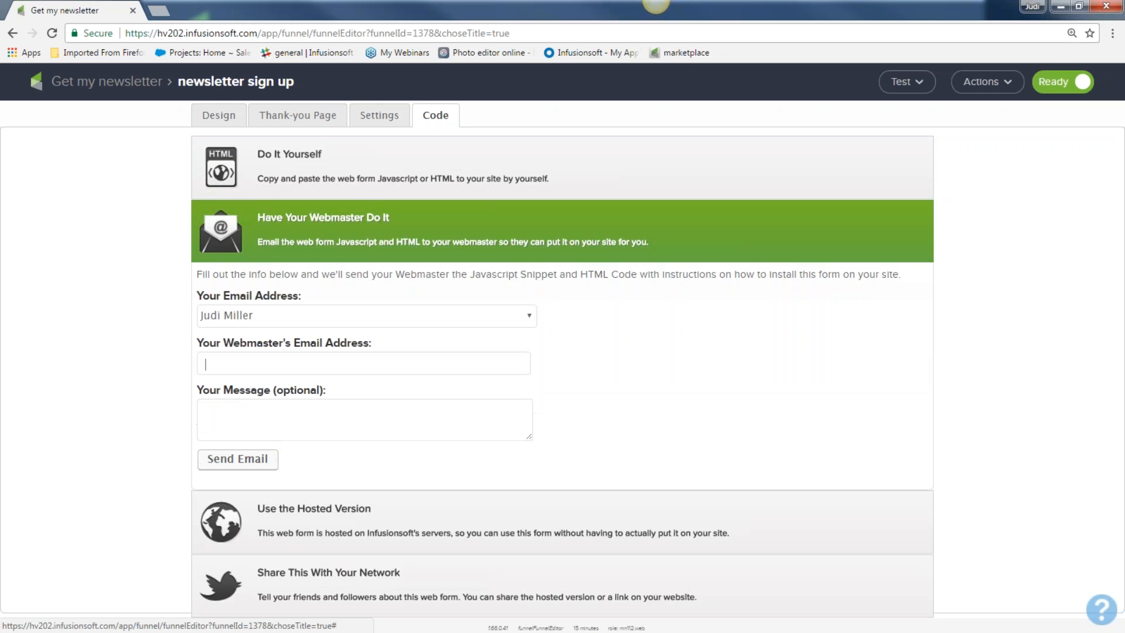
click(212, 359)
text(fjjakfjdjfkadjf)
key(Tab)
text(fldsajkfjdakjfkdaj)
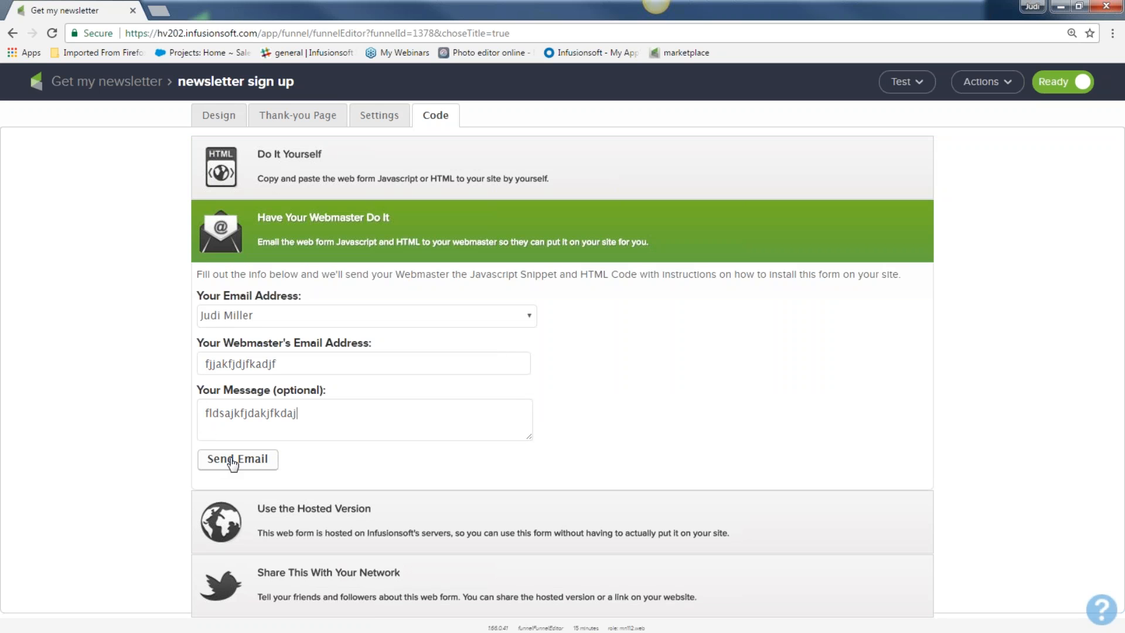
drag(312, 412, 168, 413)
key(BackSpace)
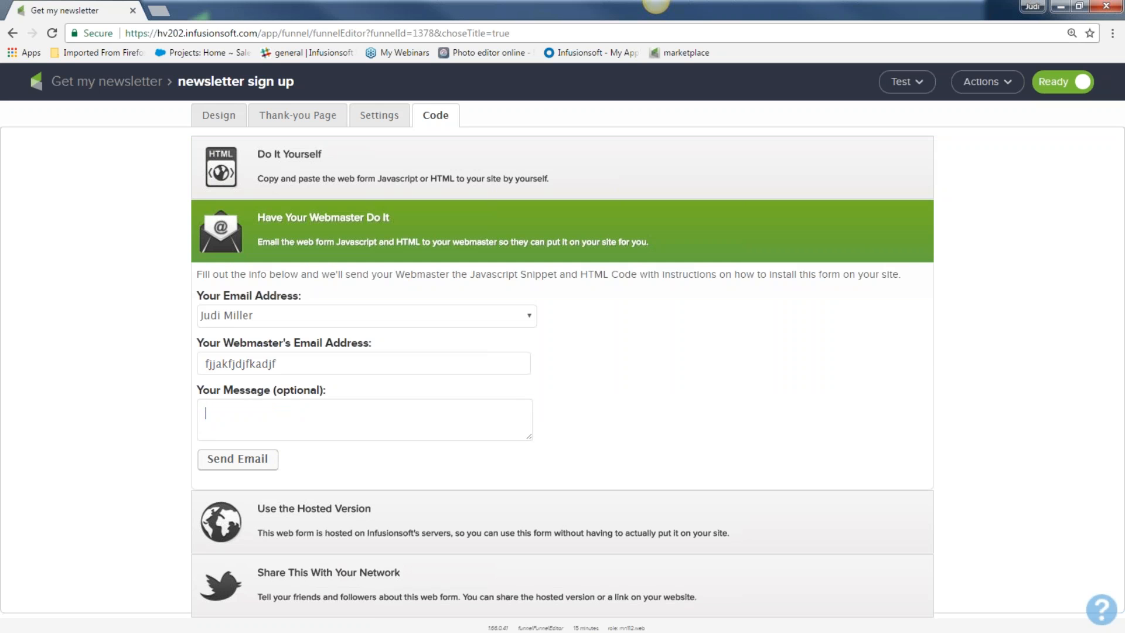
drag(291, 367, 151, 367)
key(BackSpace)
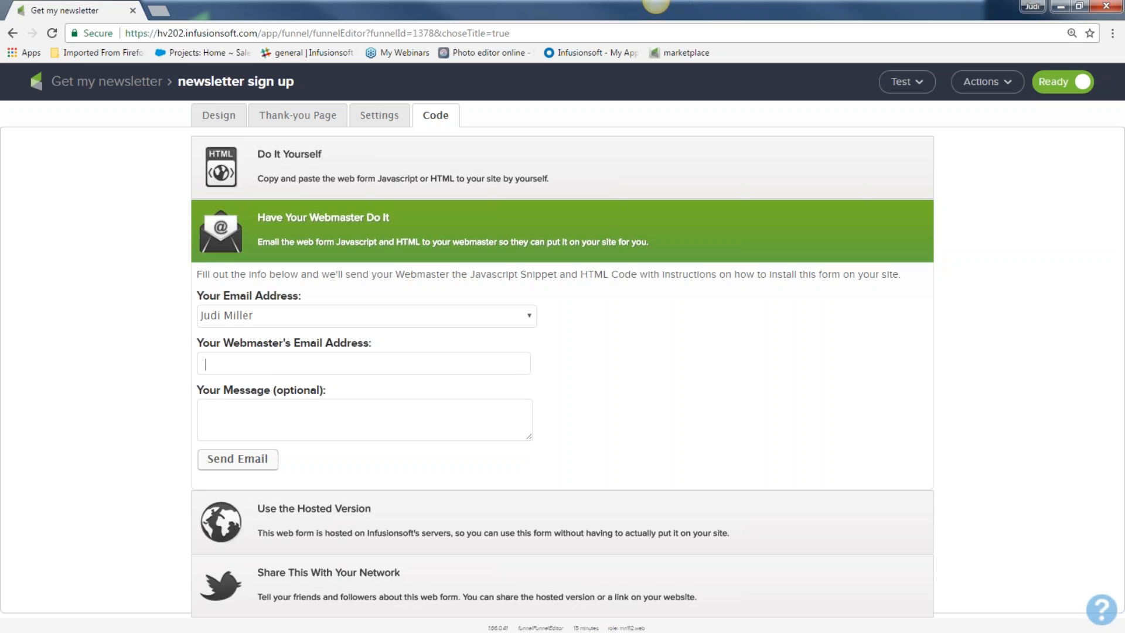
Step: Expand the Do It Yourself embed code and switch it from the JavaScript snippet to full HTML Code
click(283, 161)
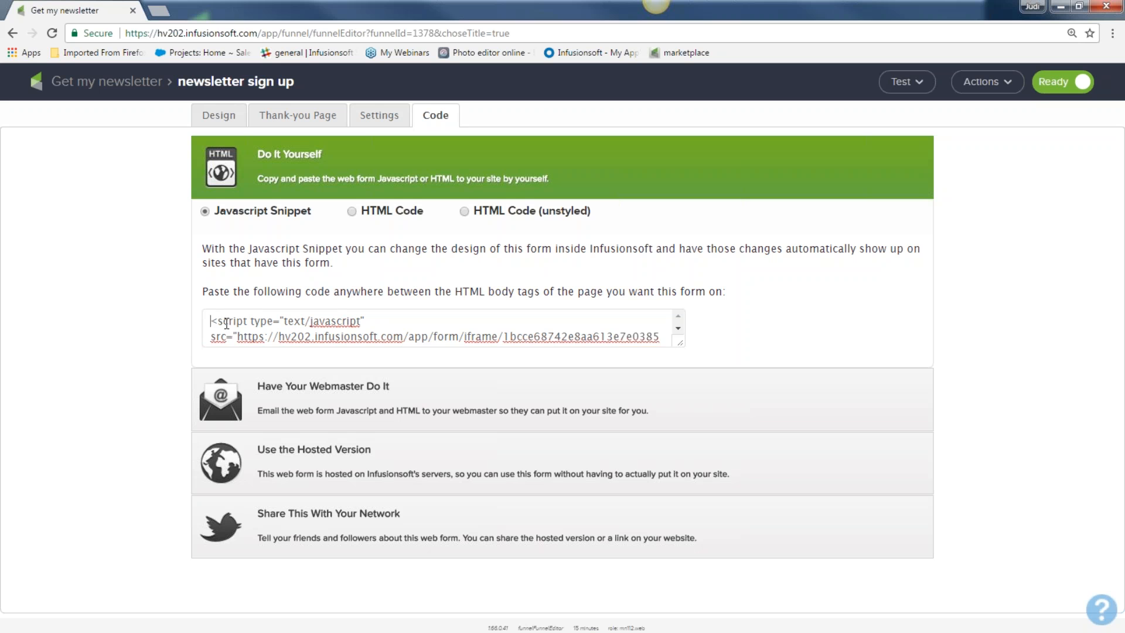
drag(206, 319, 598, 342)
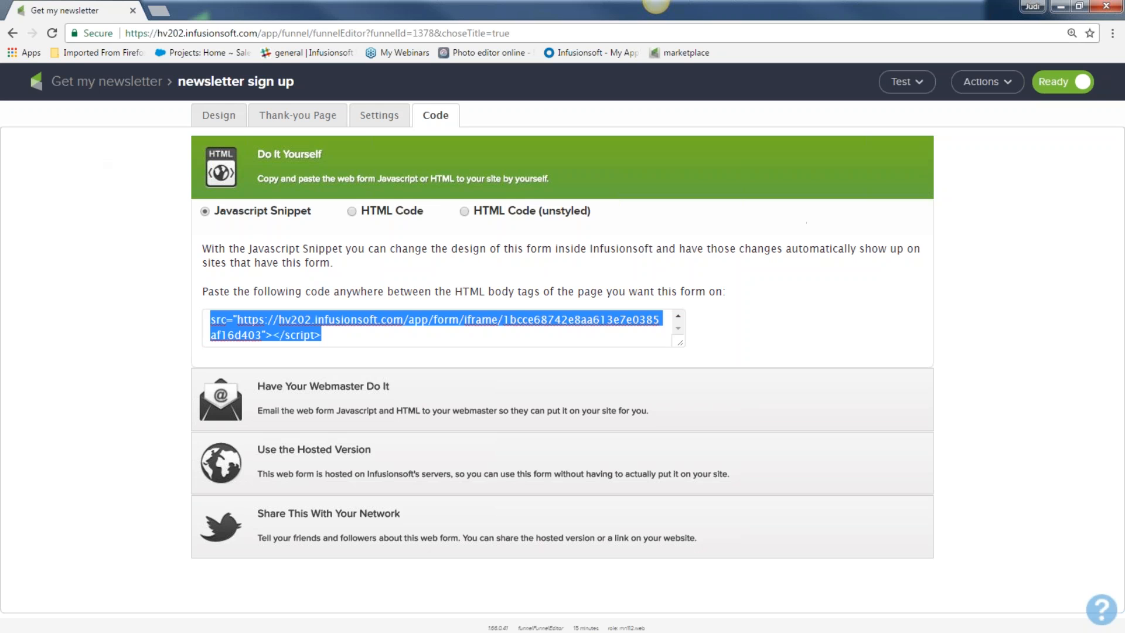
click(352, 211)
click(352, 212)
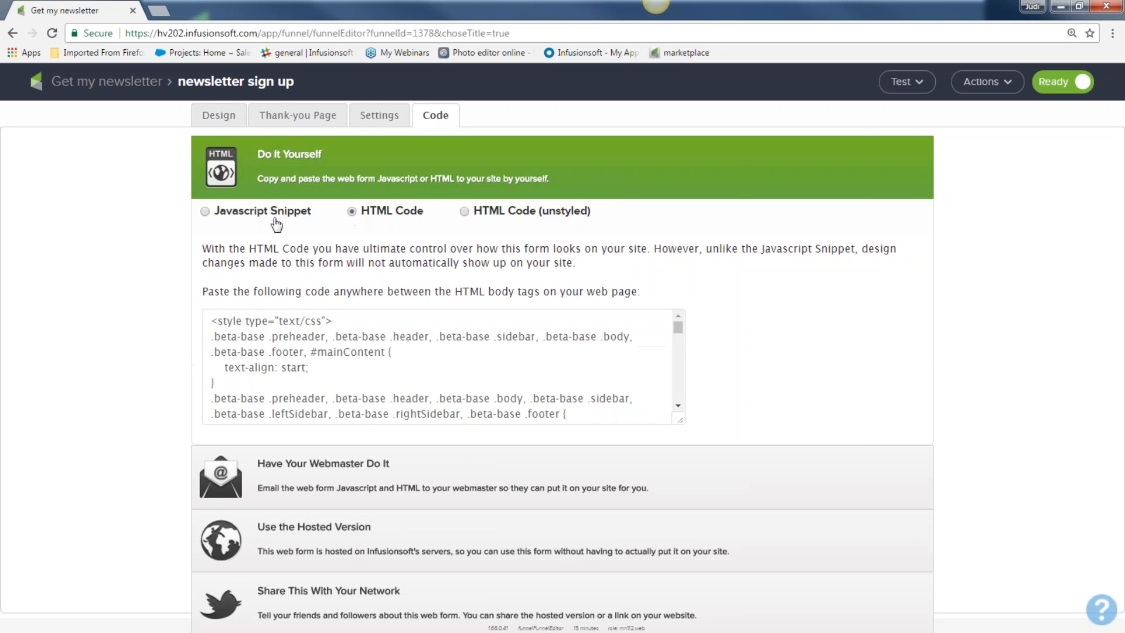
click(206, 212)
drag(329, 331, 198, 317)
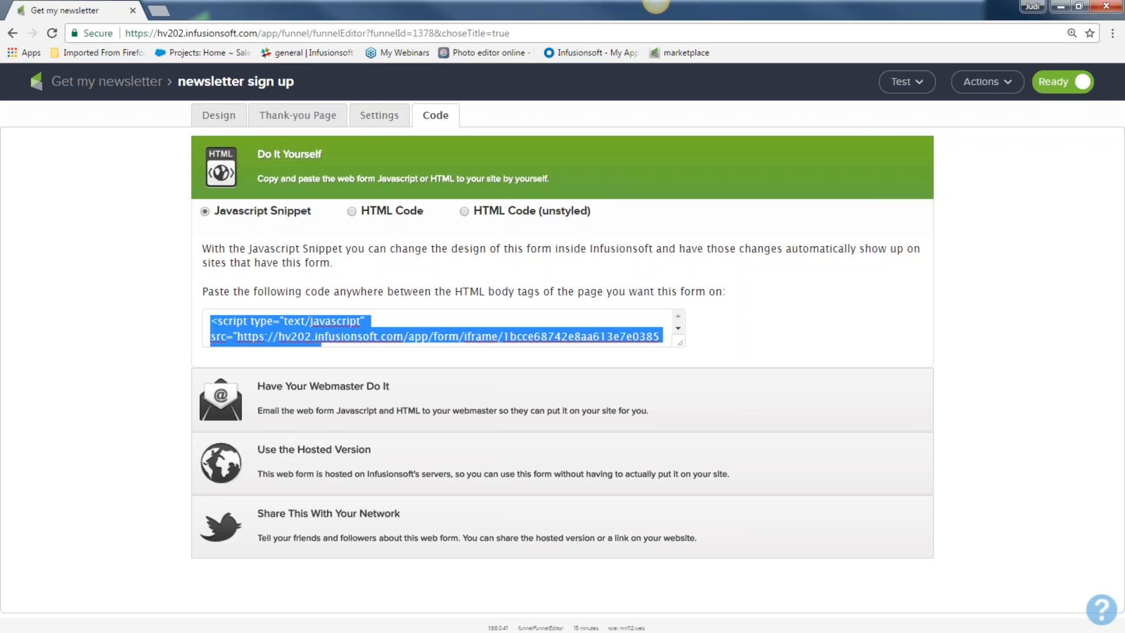
click(352, 211)
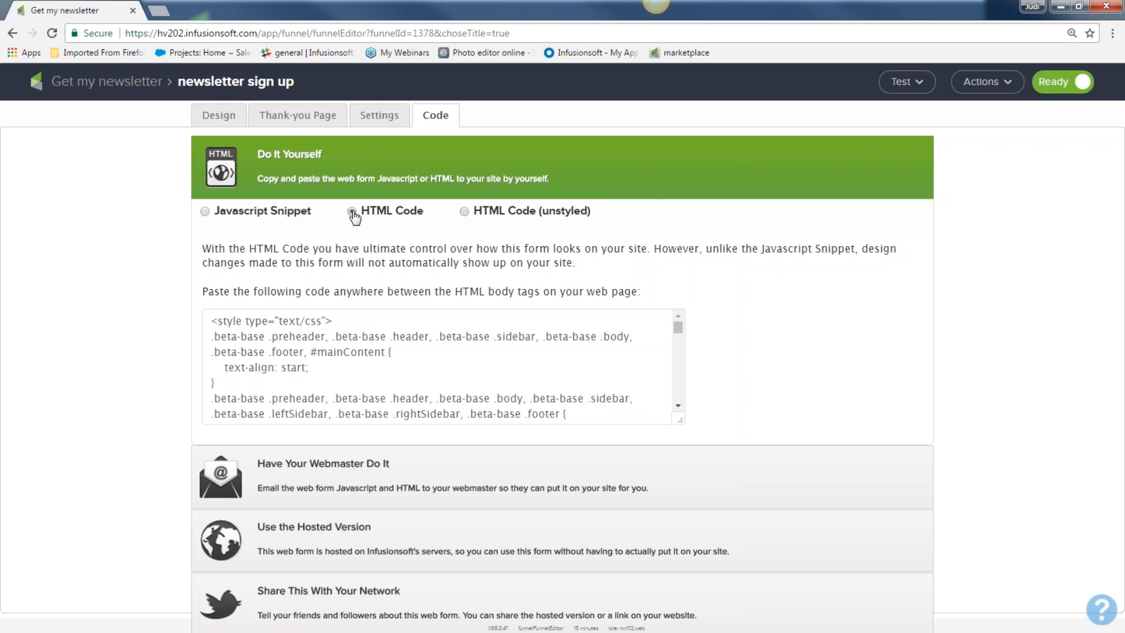
Step: Select the HTML form code, then expand Use the Hosted Version to reveal the Web Form and Pretty URLs
drag(208, 321, 371, 400)
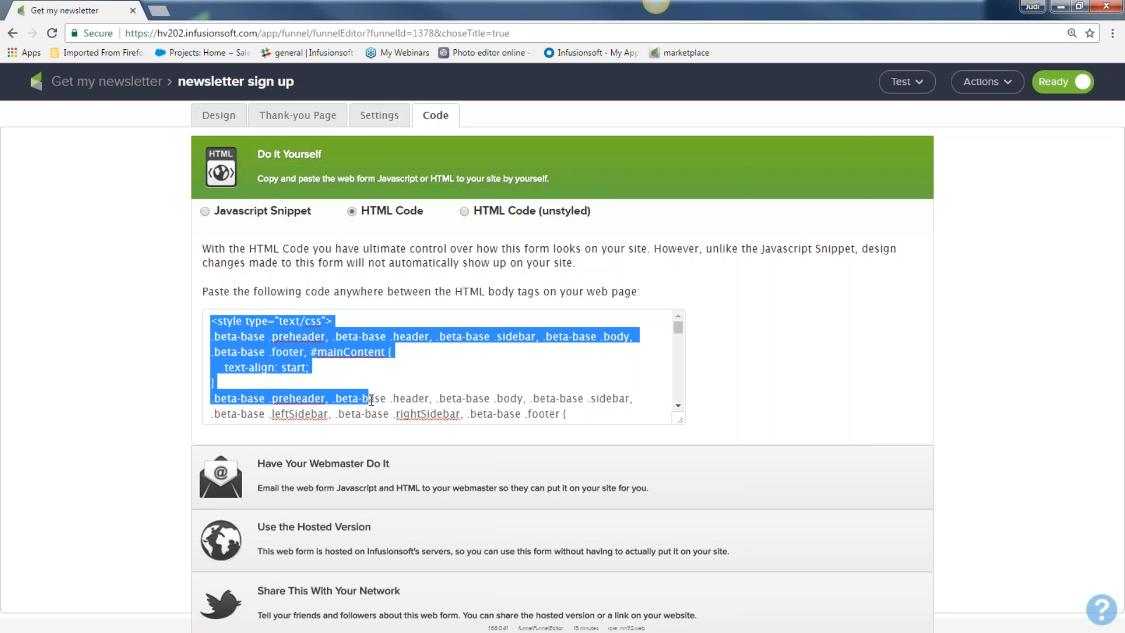
scroll(349, 410, down, 1)
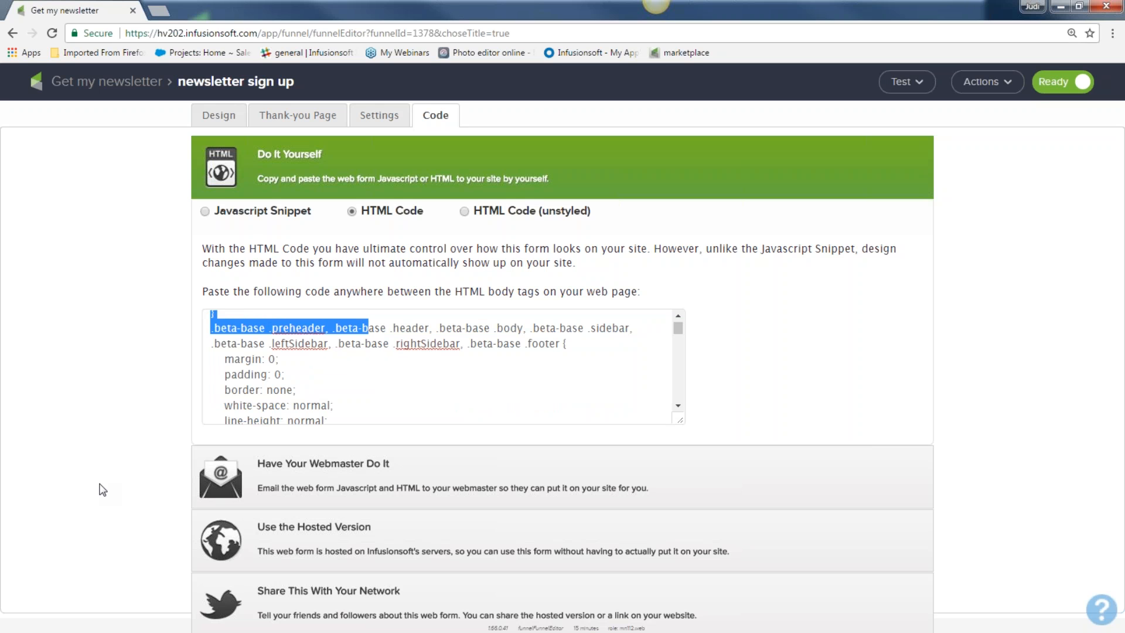
click(305, 527)
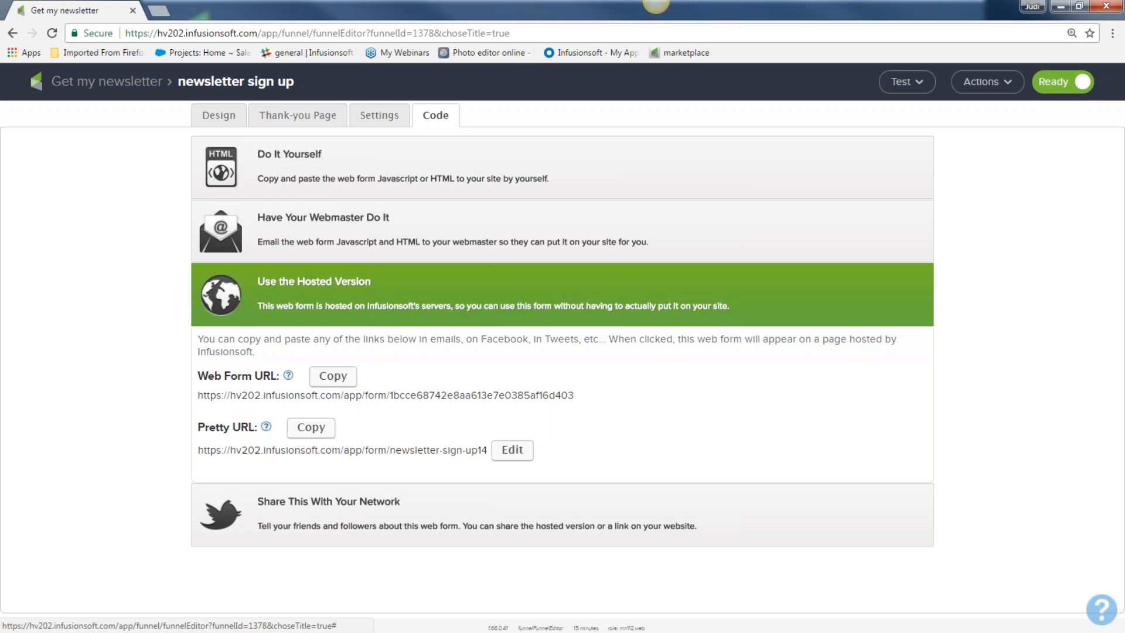
Step: Edit the Pretty URL ending from 'newsletter-sign-up14' to 'newsletter-sign-up now', leaving it unsaved
drag(199, 377, 279, 378)
drag(202, 423, 240, 427)
click(514, 451)
click(519, 452)
key(BackSpace)
key(BackSpace)
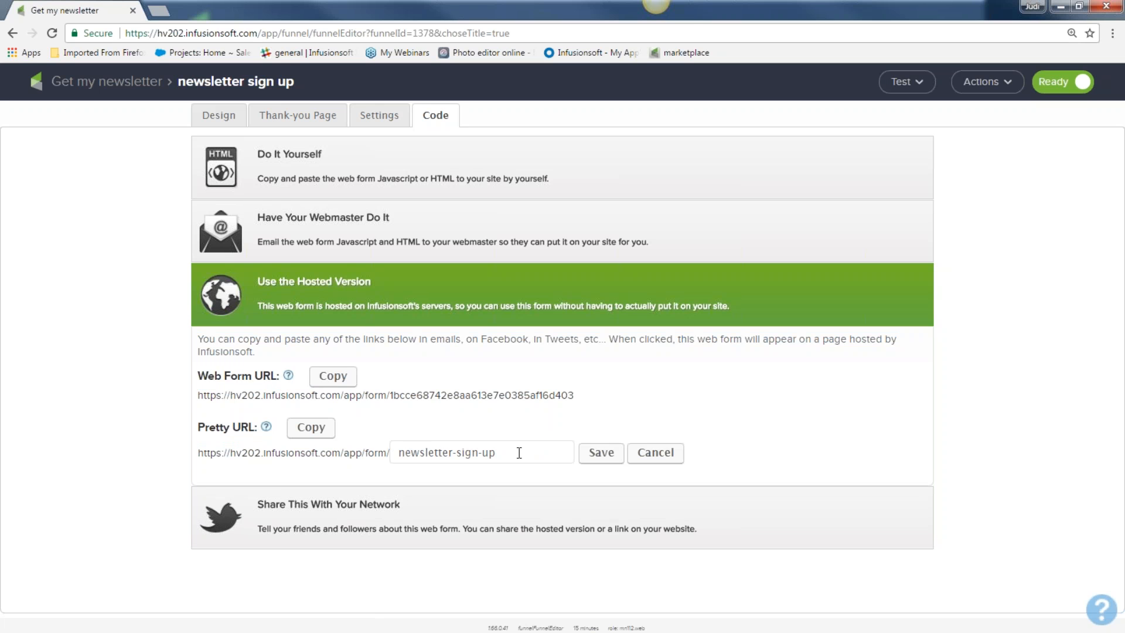
text(now)
drag(540, 454, 368, 453)
drag(573, 395, 523, 396)
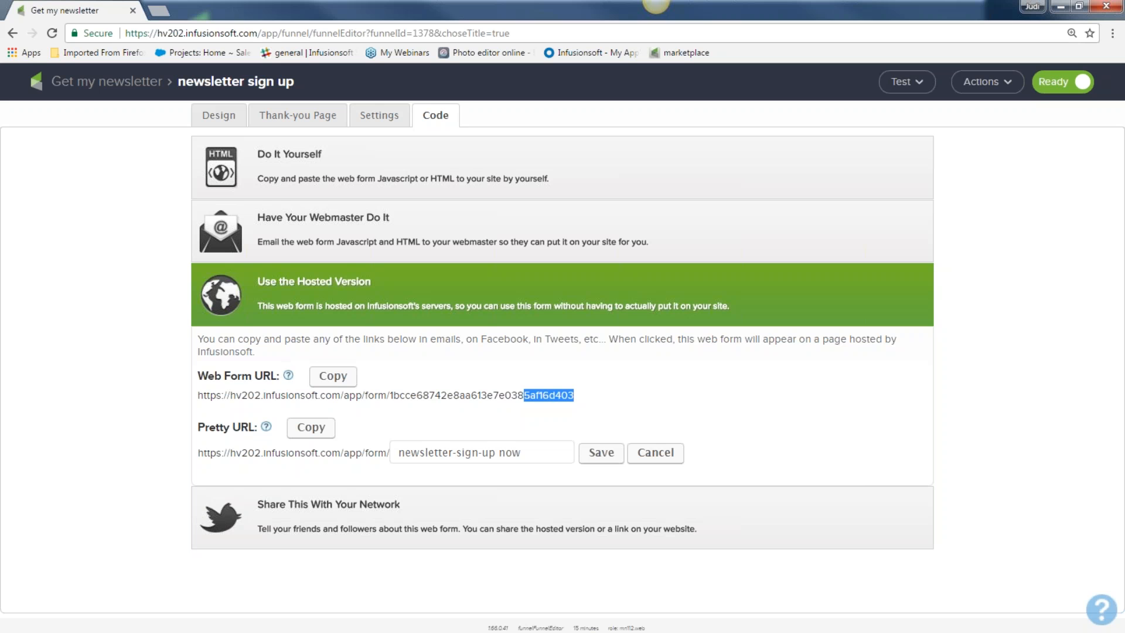
click(94, 294)
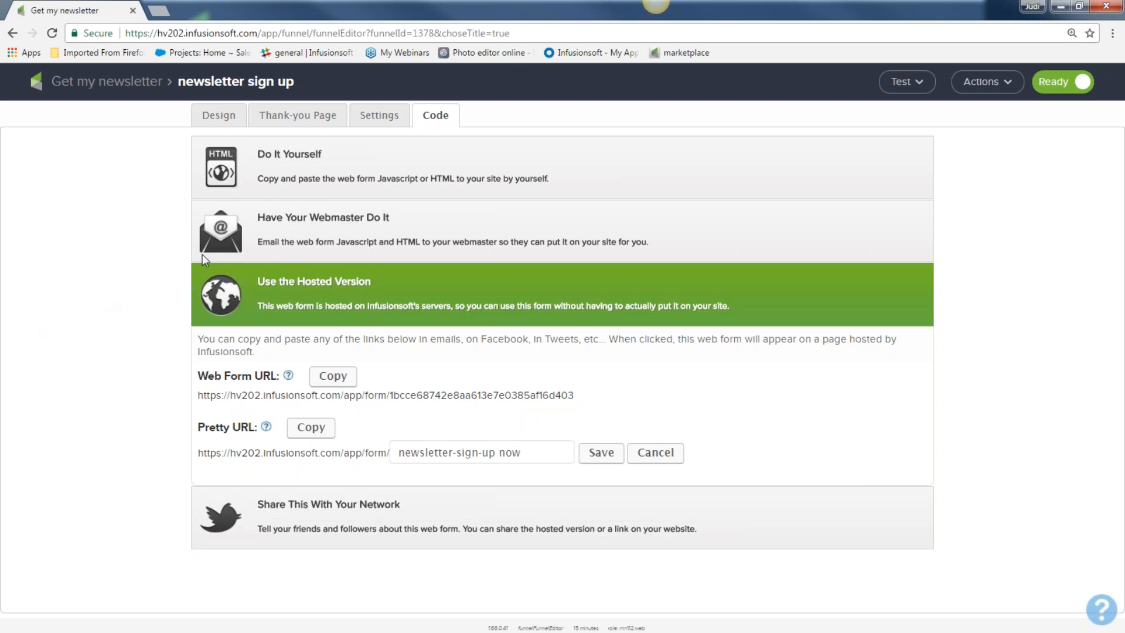
Step: Return to the Get my newsletter campaign canvas and select the welcome and deliver more great info sequence
click(123, 81)
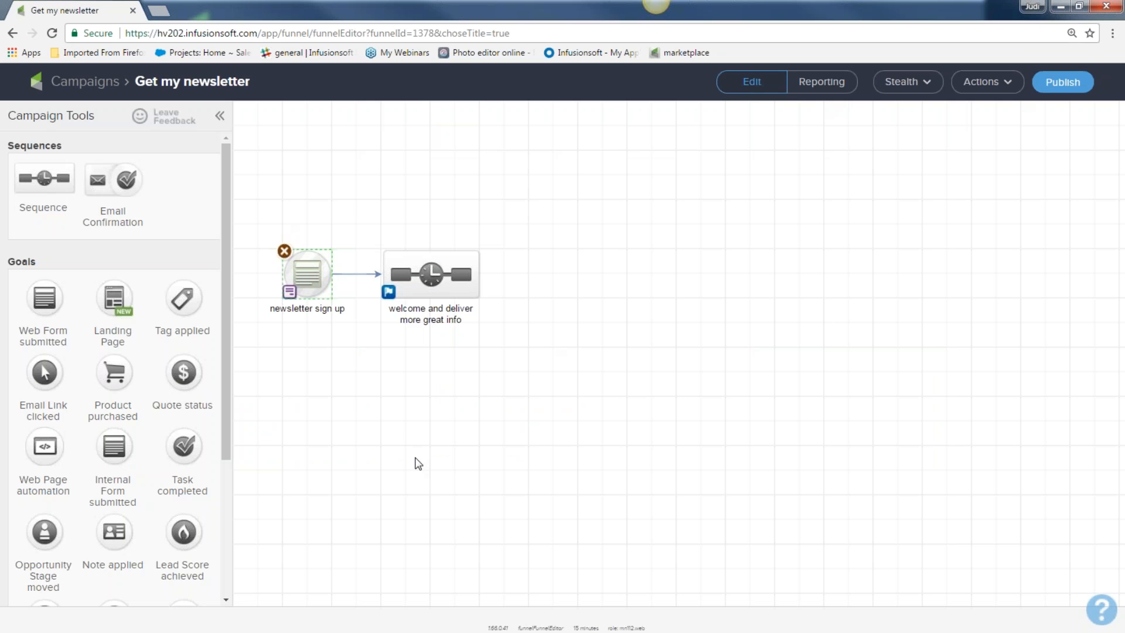
key(ctrl+plus)
drag(350, 291, 466, 477)
click(467, 477)
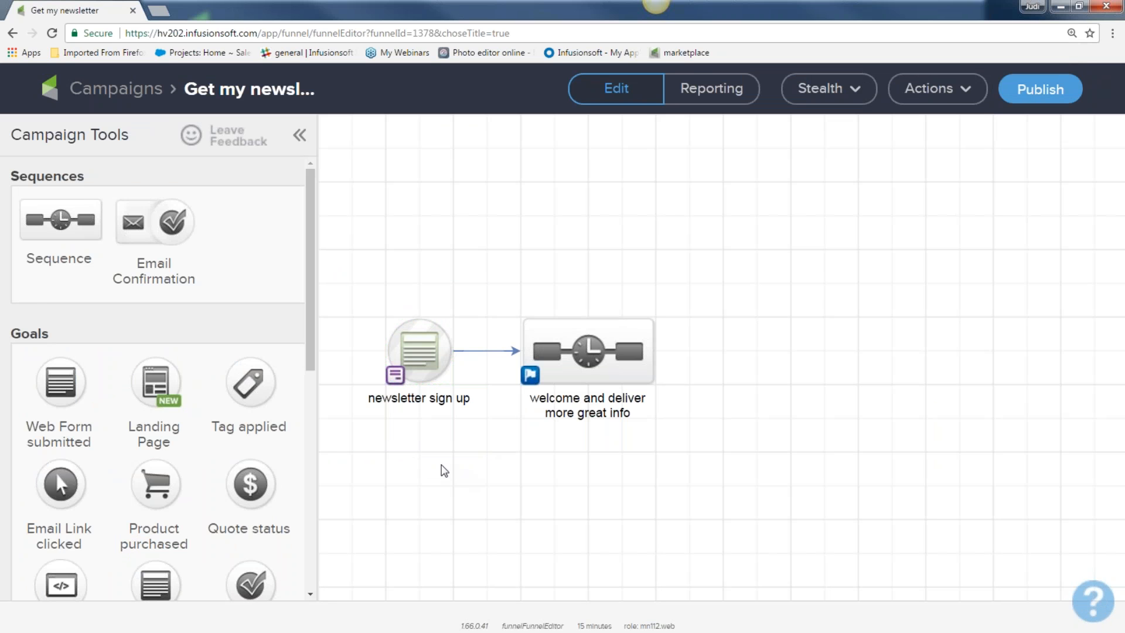
key(ctrl+minus)
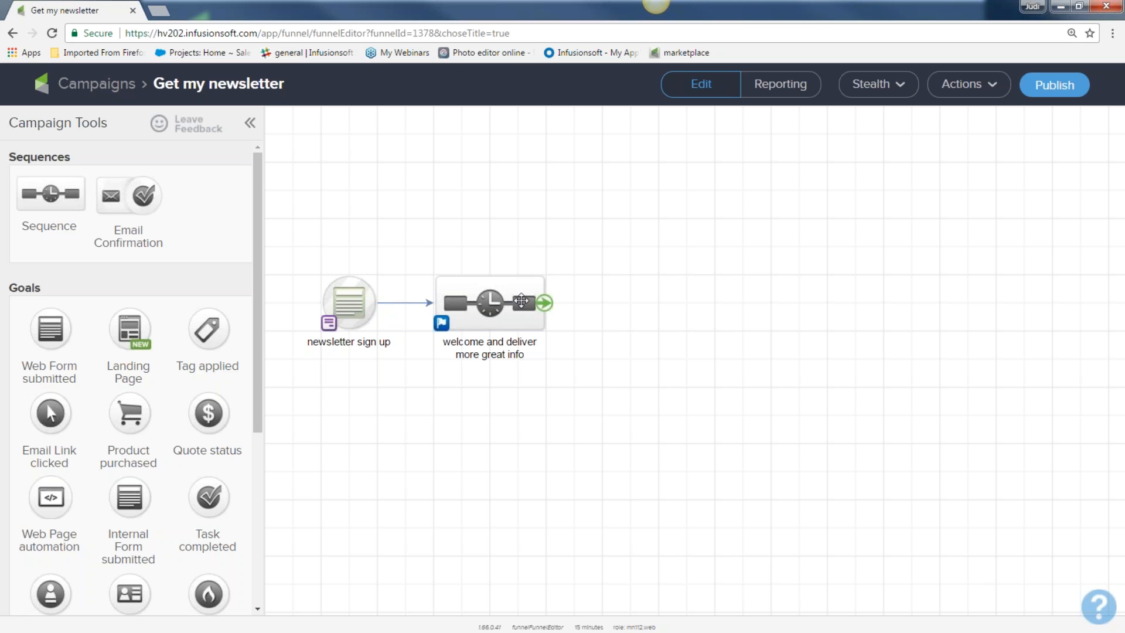
drag(278, 241, 385, 406)
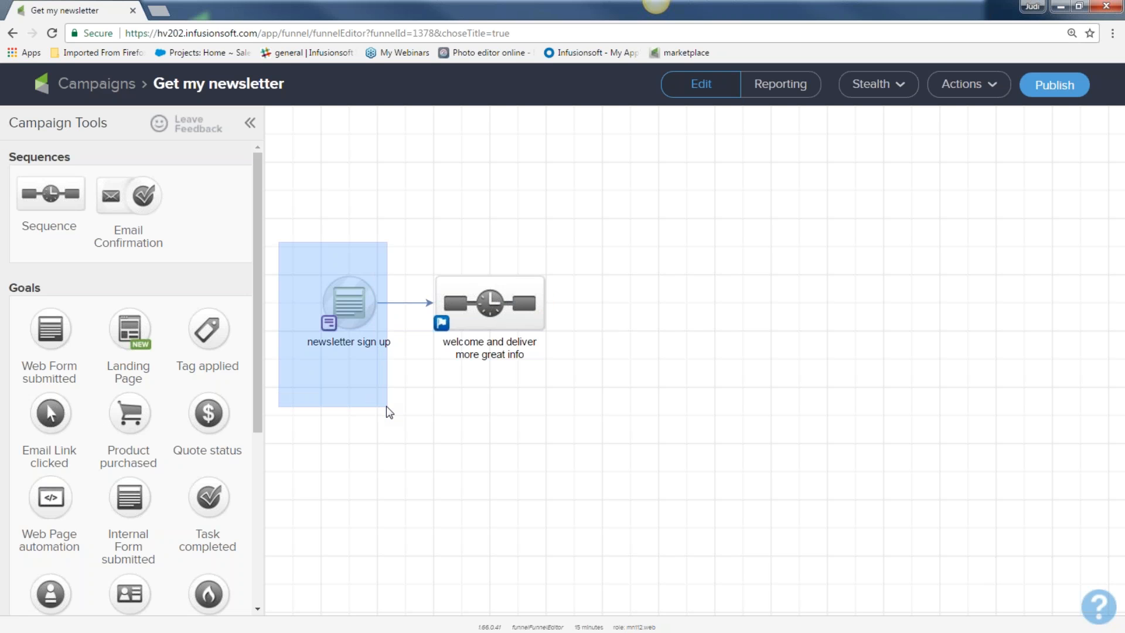
drag(386, 406, 385, 406)
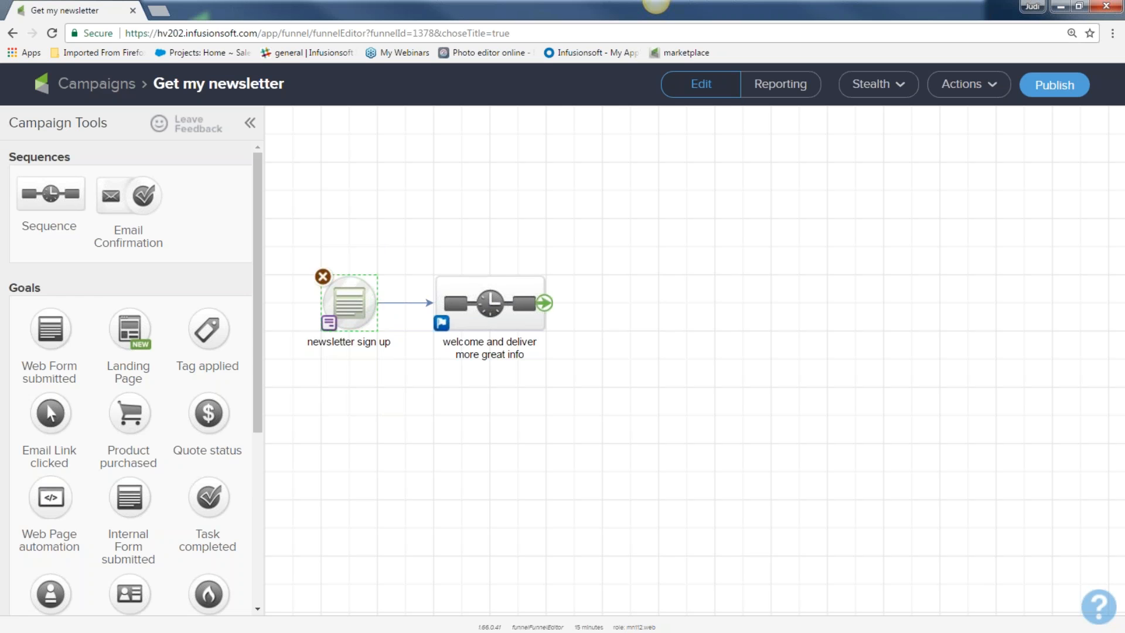
click(489, 303)
Step: Open the welcome and deliver more great info sequence and link an Apply/Remove Tag step after Start
double_click(489, 303)
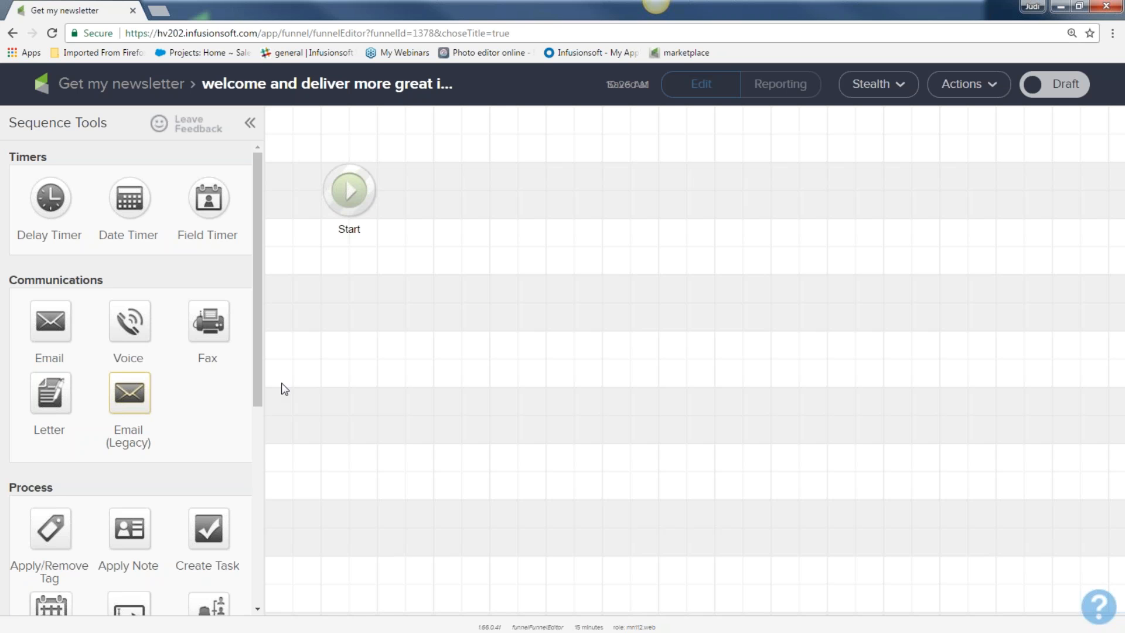
drag(58, 491, 4, 490)
drag(44, 527, 445, 184)
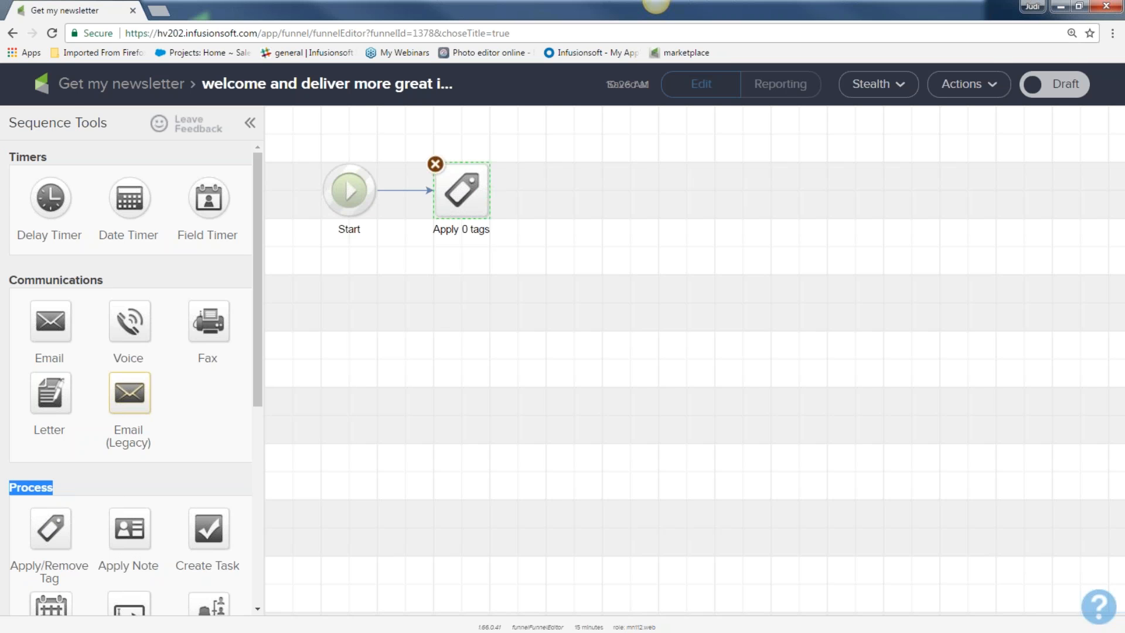
key(ctrl+minus)
key(ctrl+plus)
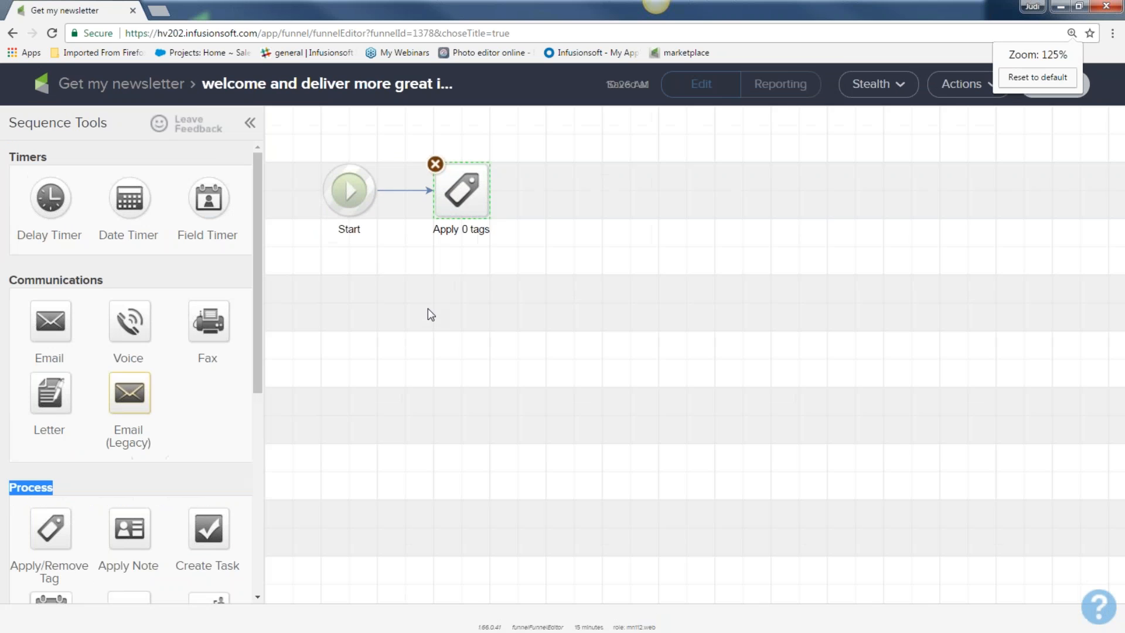
key(ctrl+minus)
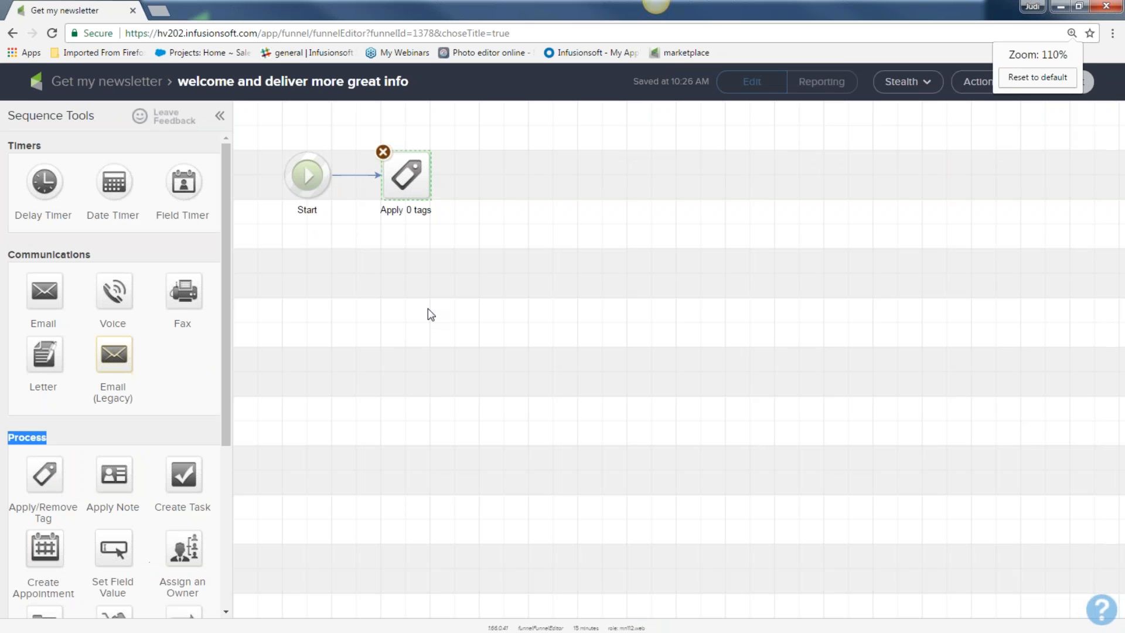
key(ctrl+minus)
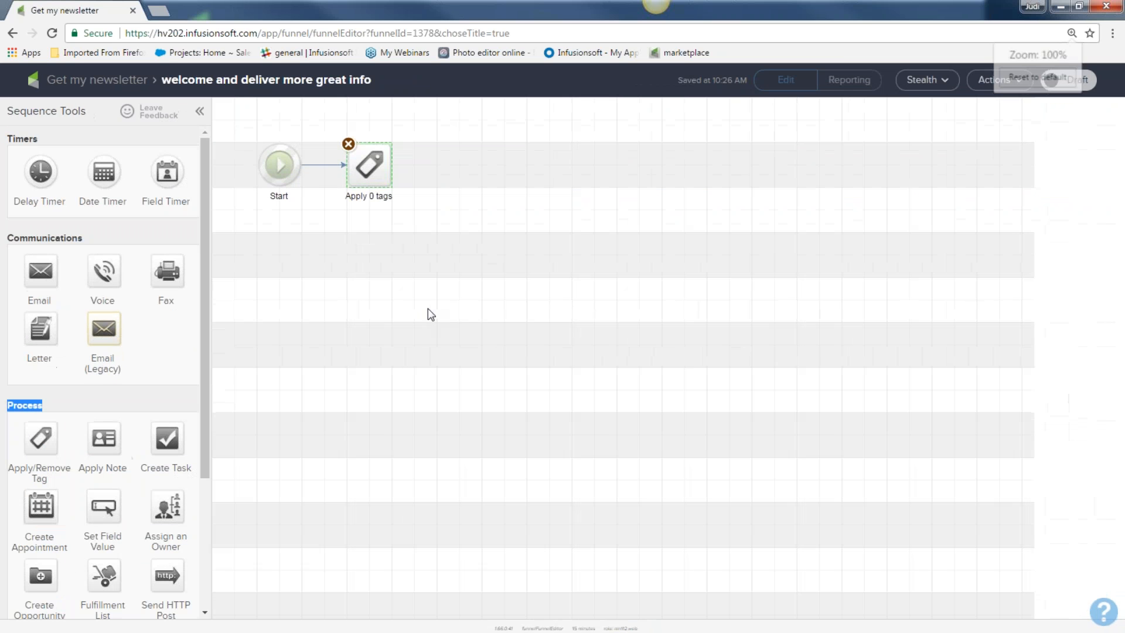
key(ctrl+plus)
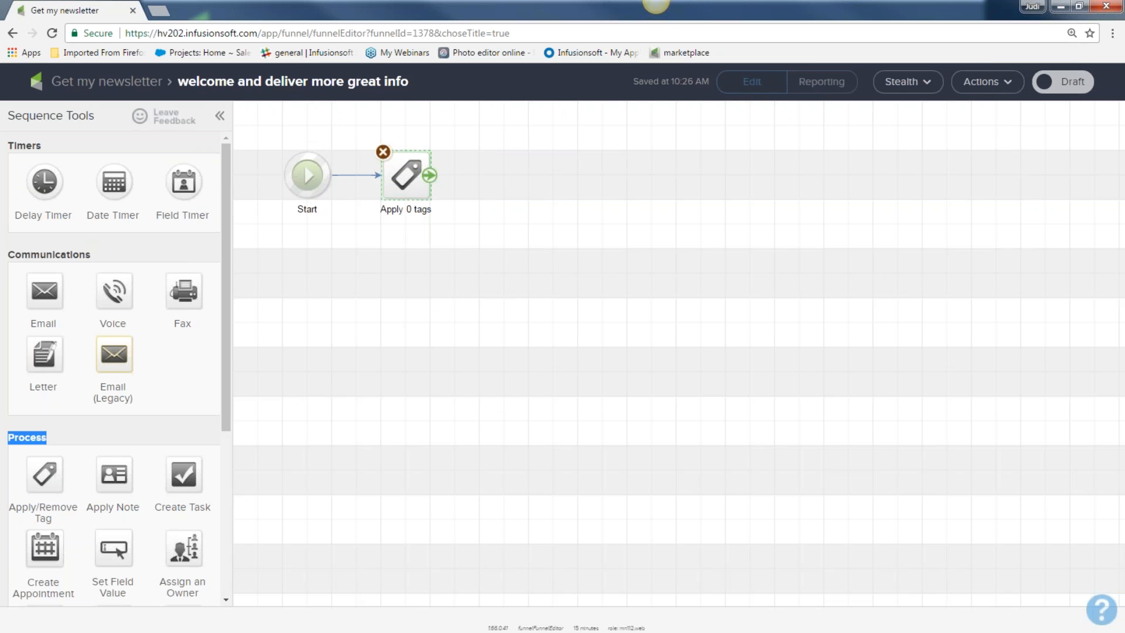
Step: Set the tag step to apply a newly created 'Awesome NL subscriber' tag and save it
double_click(405, 178)
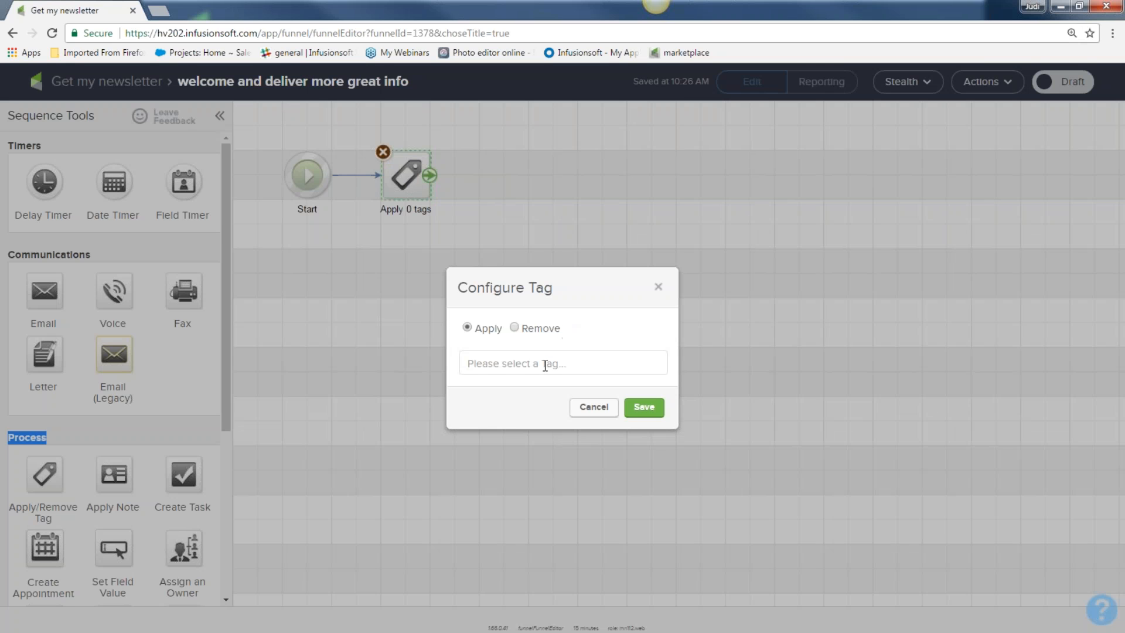
click(544, 365)
text(Awe)
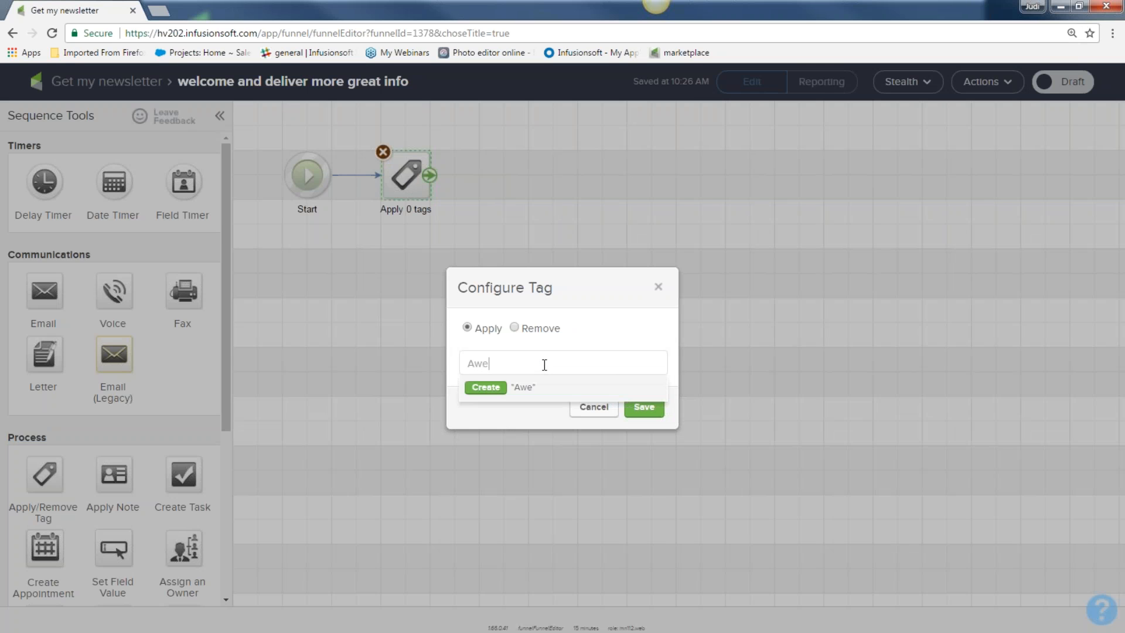
text(some NL subscriber)
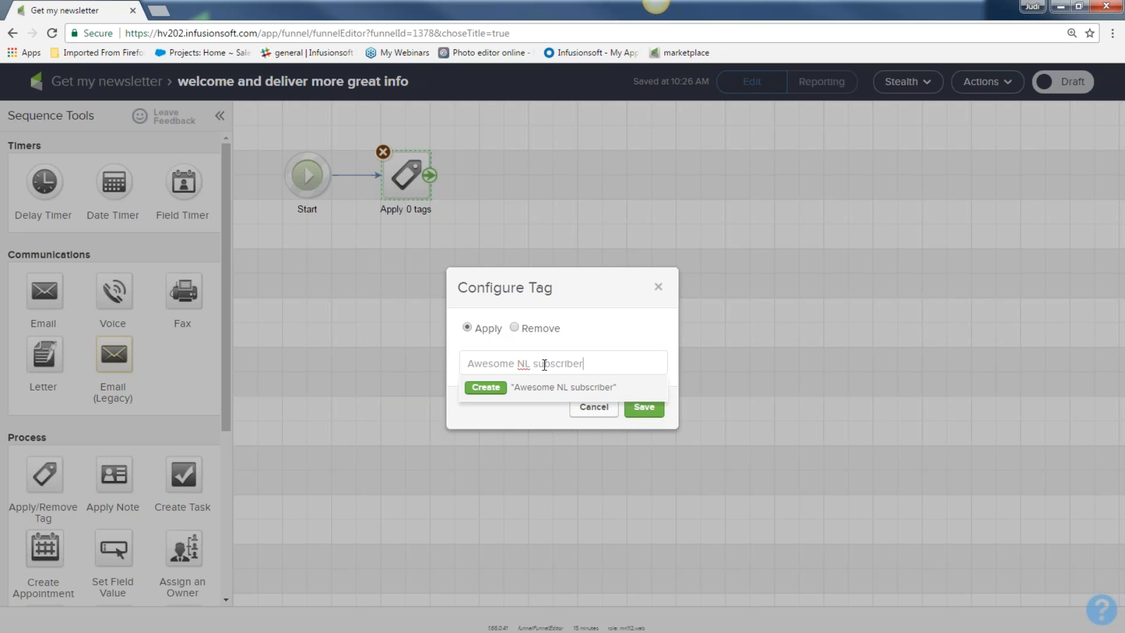
click(477, 389)
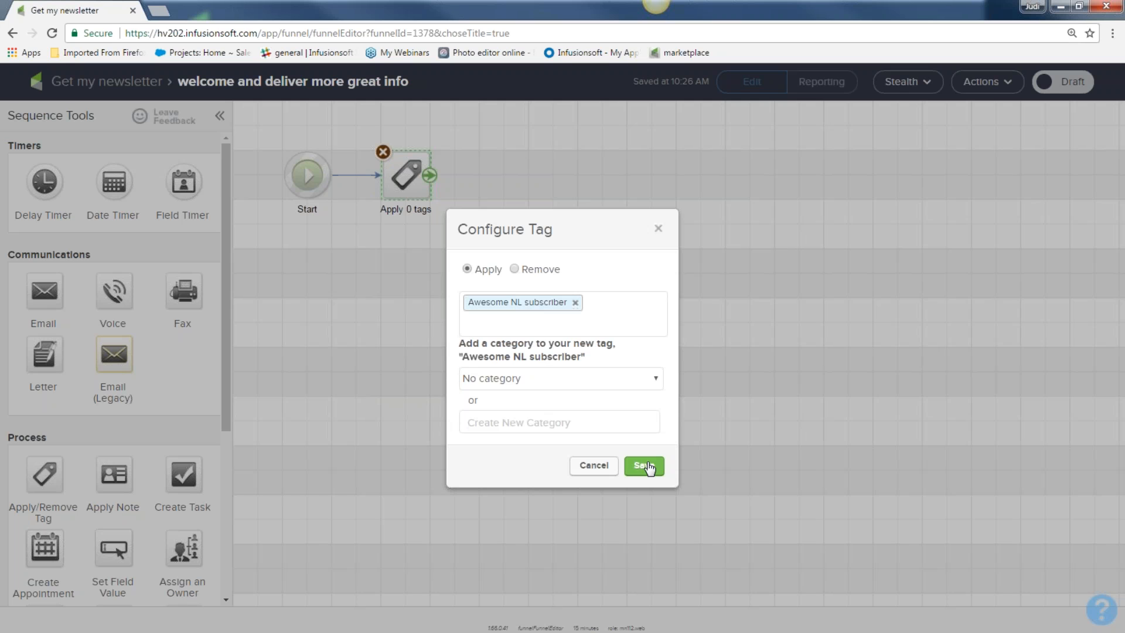
click(647, 466)
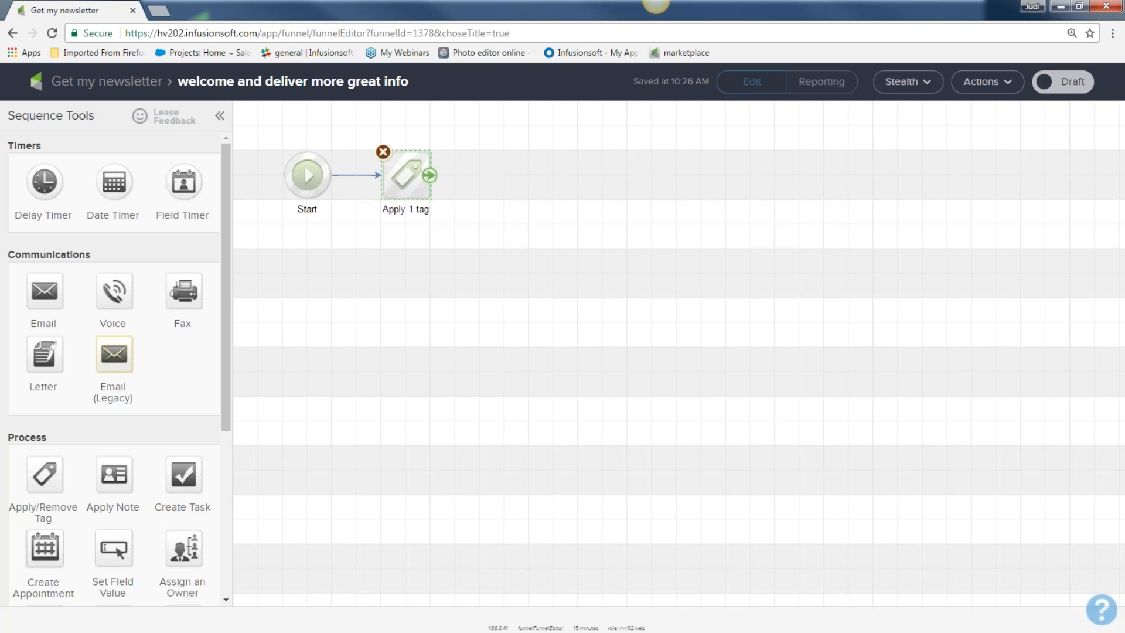
Step: Add an email step named 'welcome' after the Apply 1 tag step and open it
drag(348, 121, 463, 244)
drag(63, 259, 8, 257)
drag(42, 290, 487, 169)
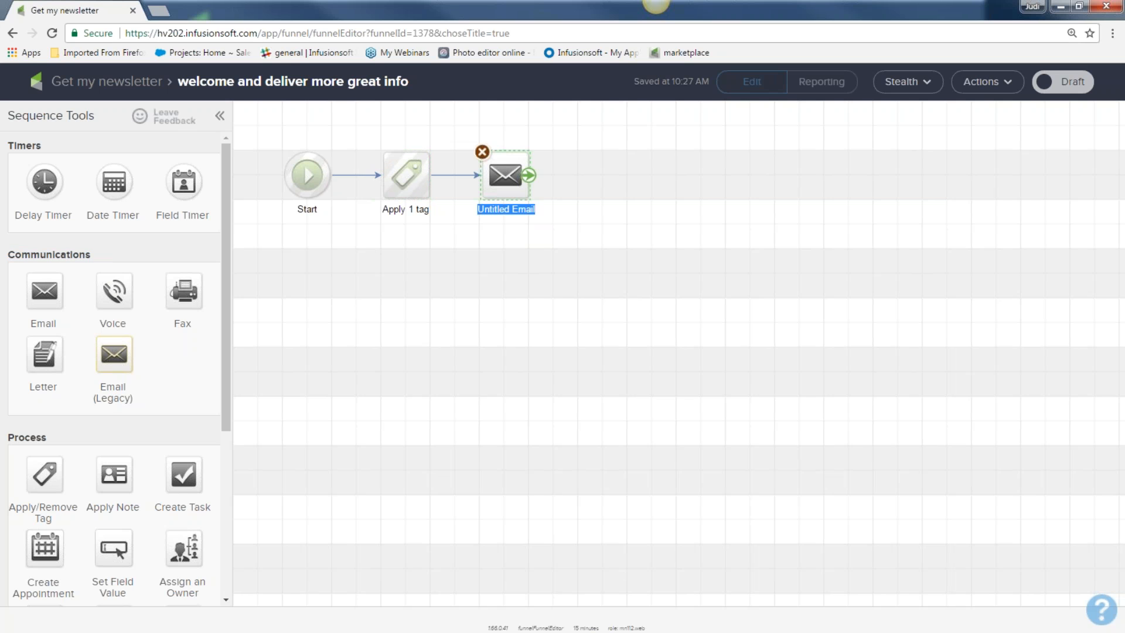
text(welcomer)
key(BackSpace)
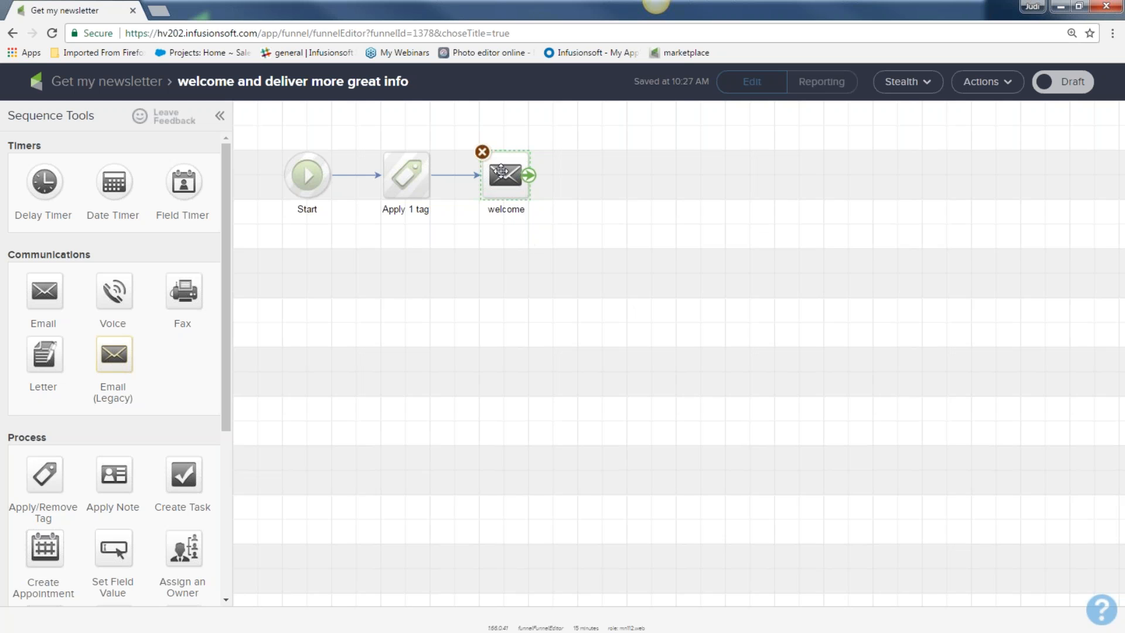
key(Return)
double_click(505, 175)
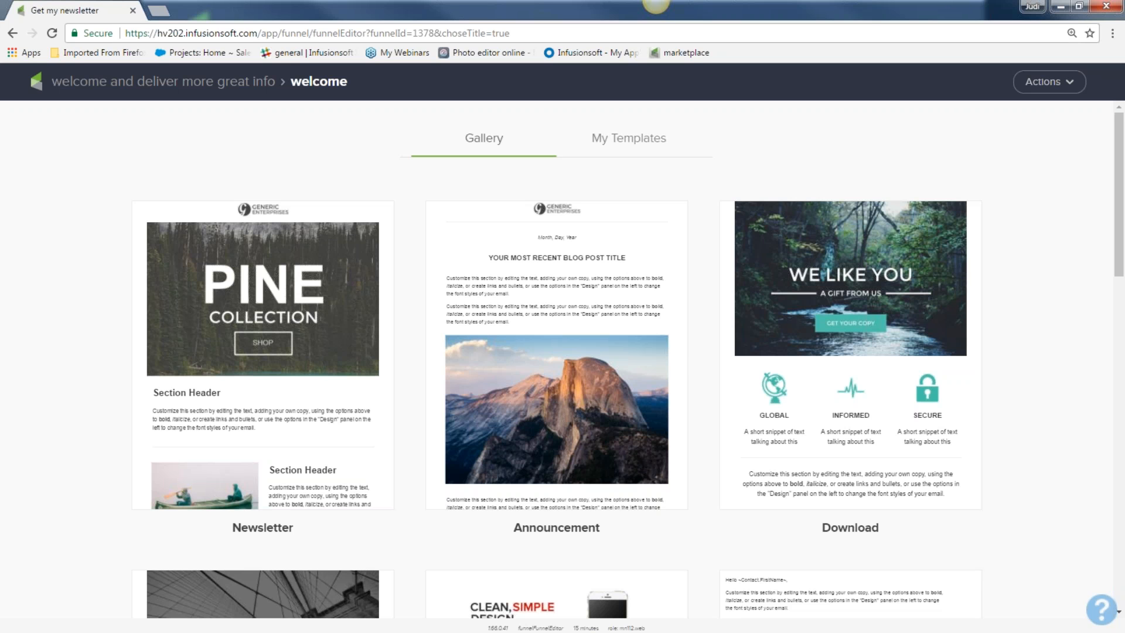
Step: Browse the My Templates collection of saved designs such as May 2017, Happy NL and Beach Infused
click(629, 145)
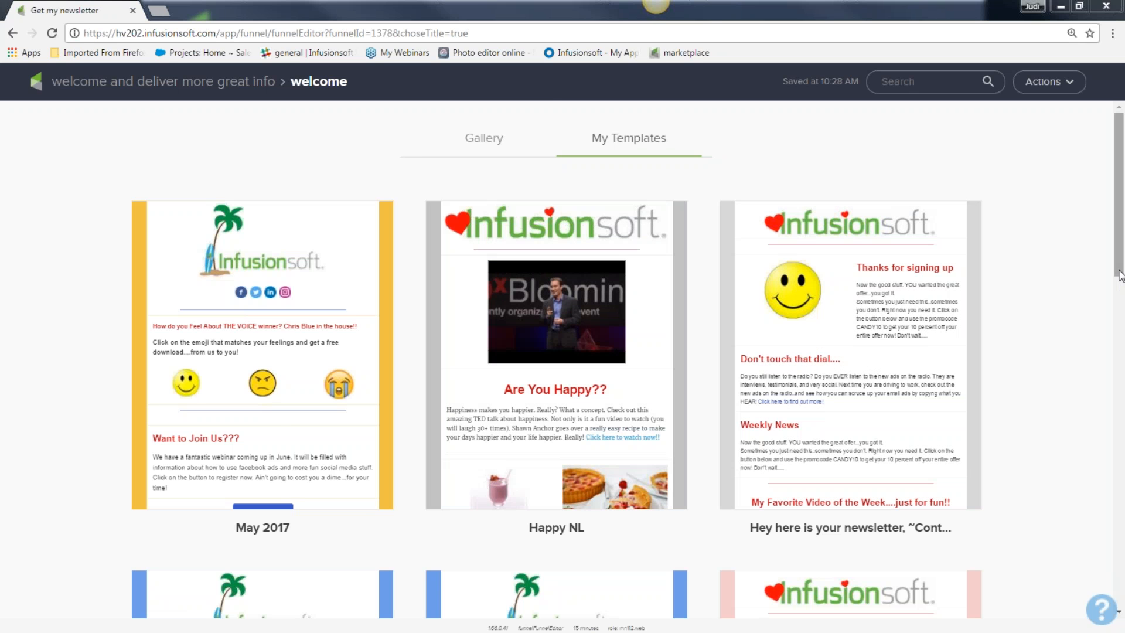
scroll(1104, 434, down, 7)
scroll(1105, 434, down, 7)
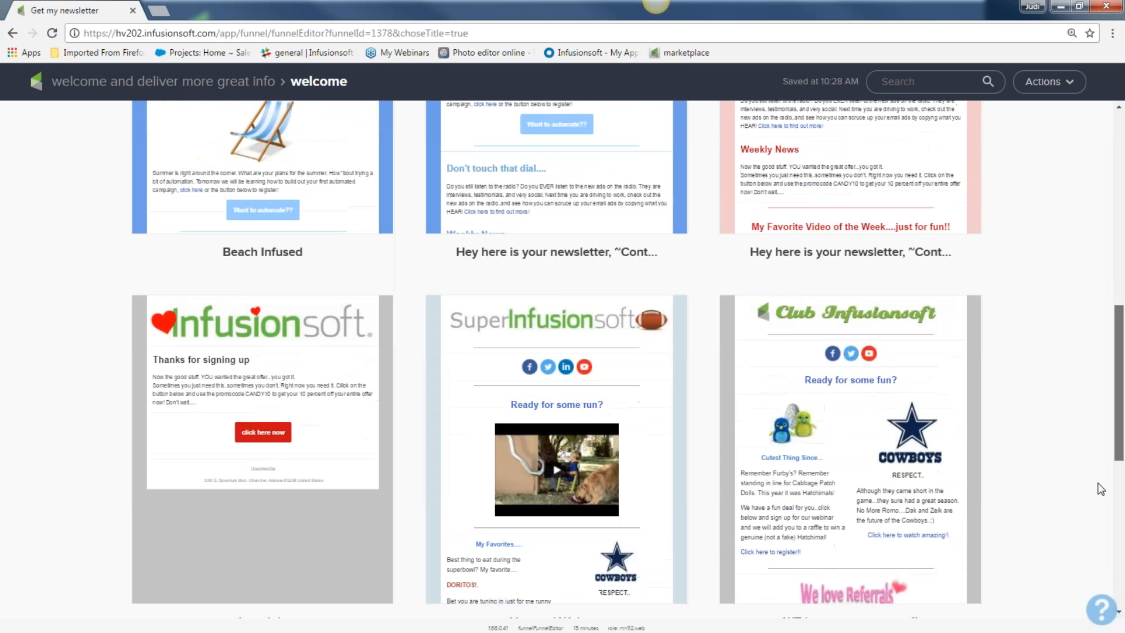
scroll(1104, 534, up, 1)
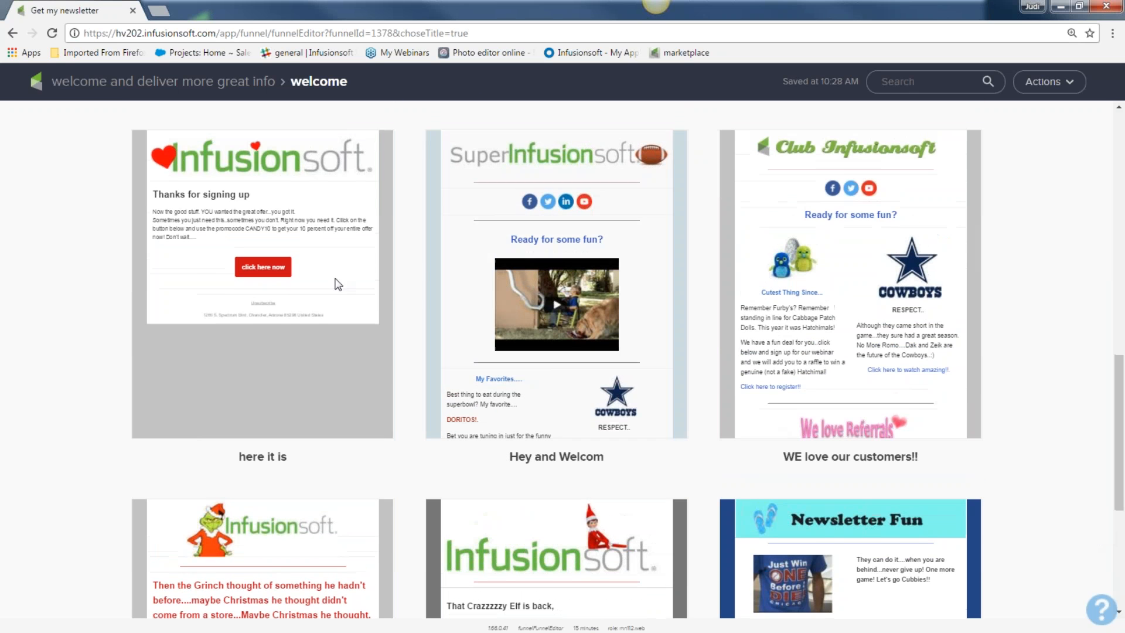
mouse_move(277, 198)
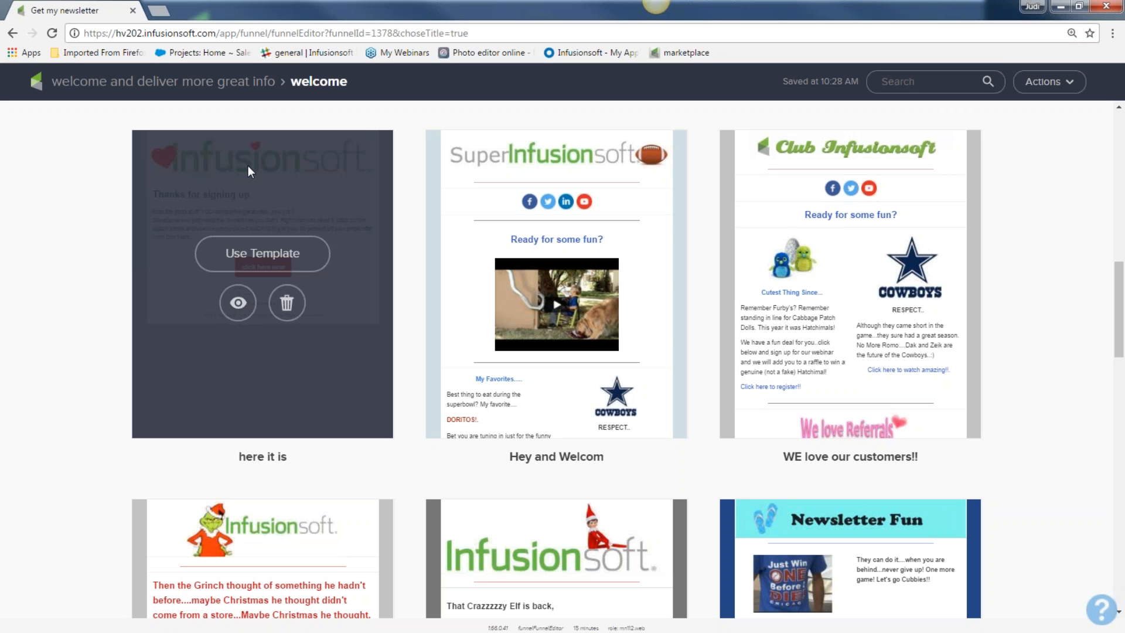
Step: Apply the Thanks for signing up template to the welcome email, mark it Ready, and return to the sequence
click(260, 258)
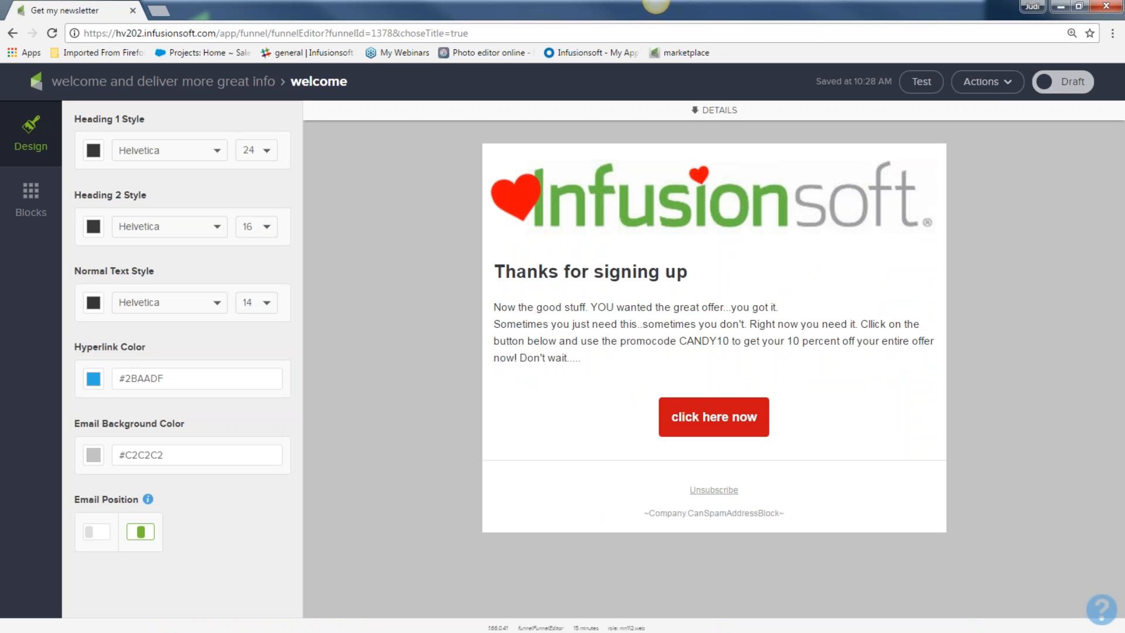
click(1062, 85)
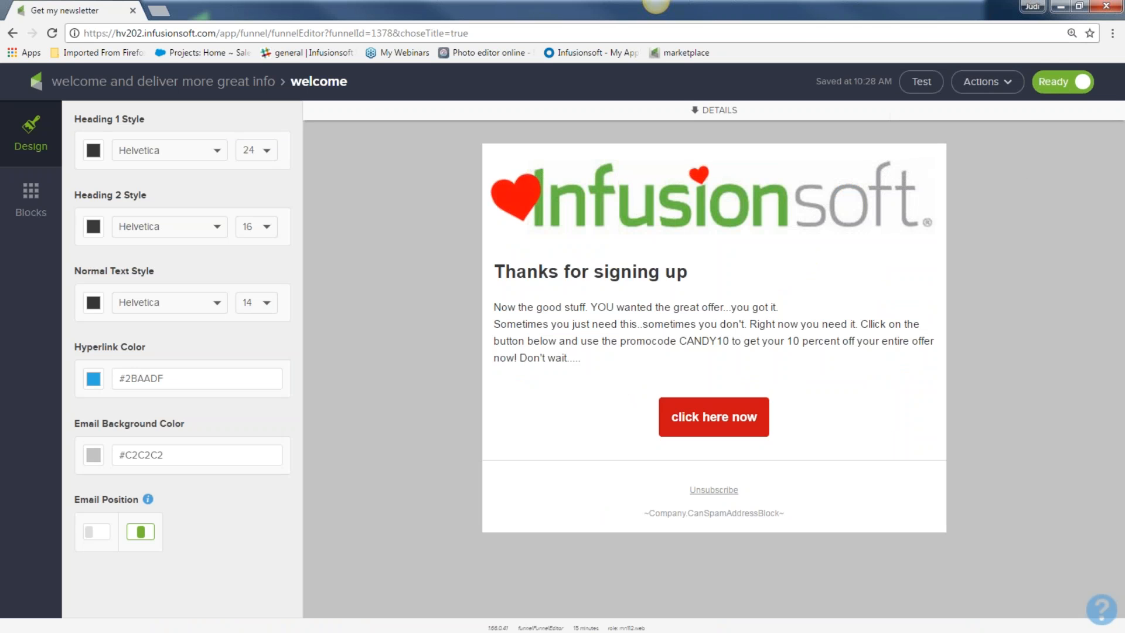
click(192, 87)
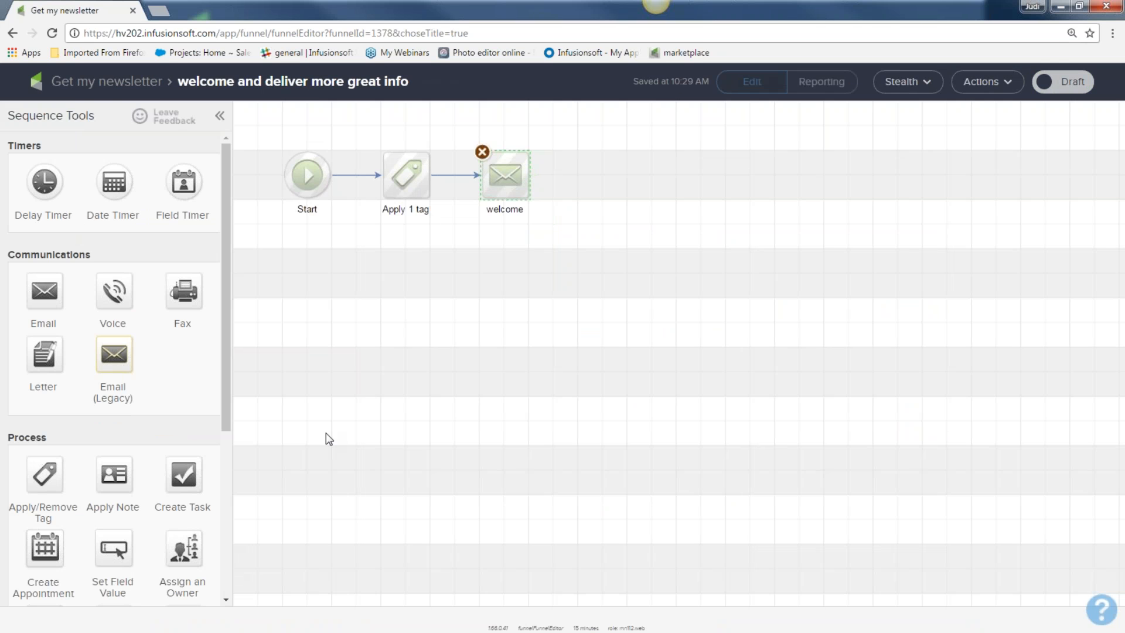
click(440, 431)
Step: Add a Delay Timer after the welcome email waiting at least 2 days, then weekdays at 8:00 AM
drag(41, 146, 7, 116)
drag(49, 182, 599, 169)
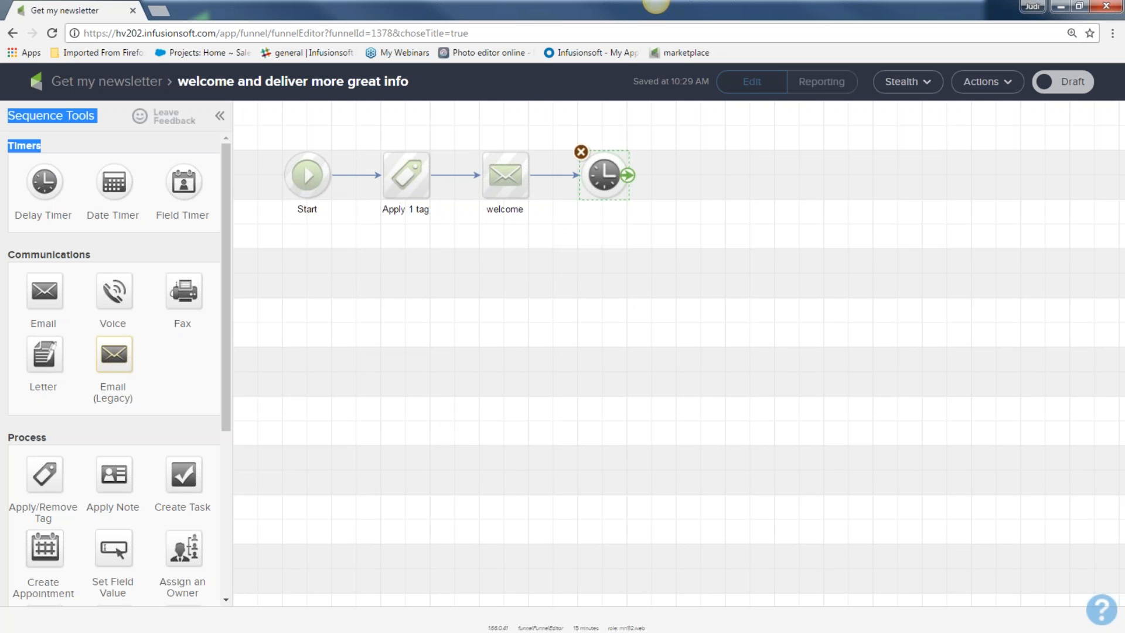
double_click(600, 171)
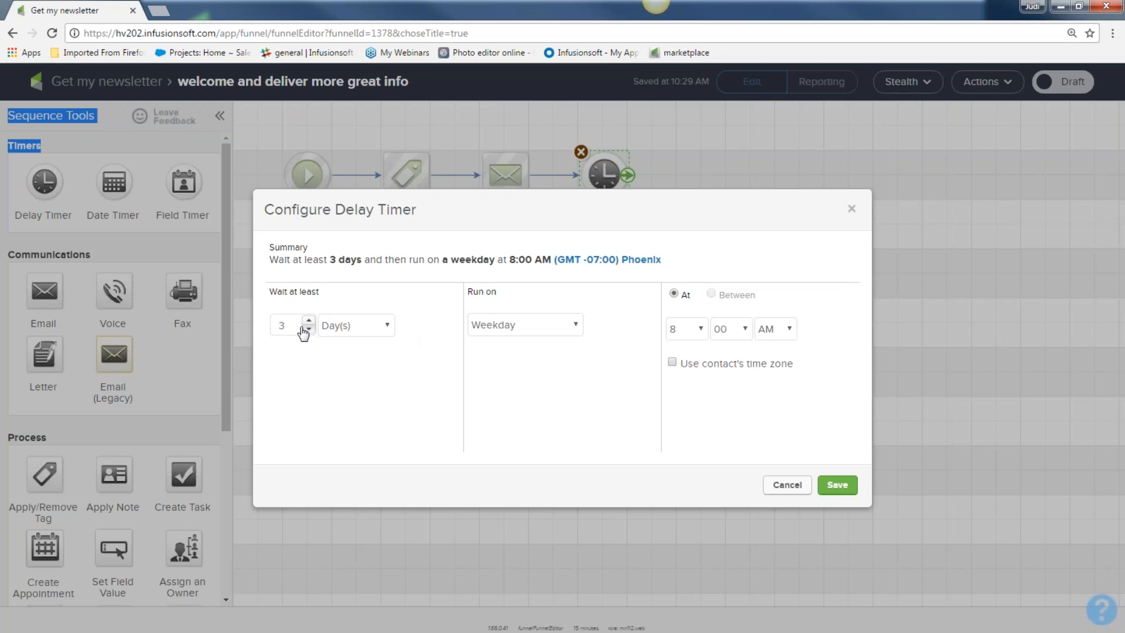
click(309, 329)
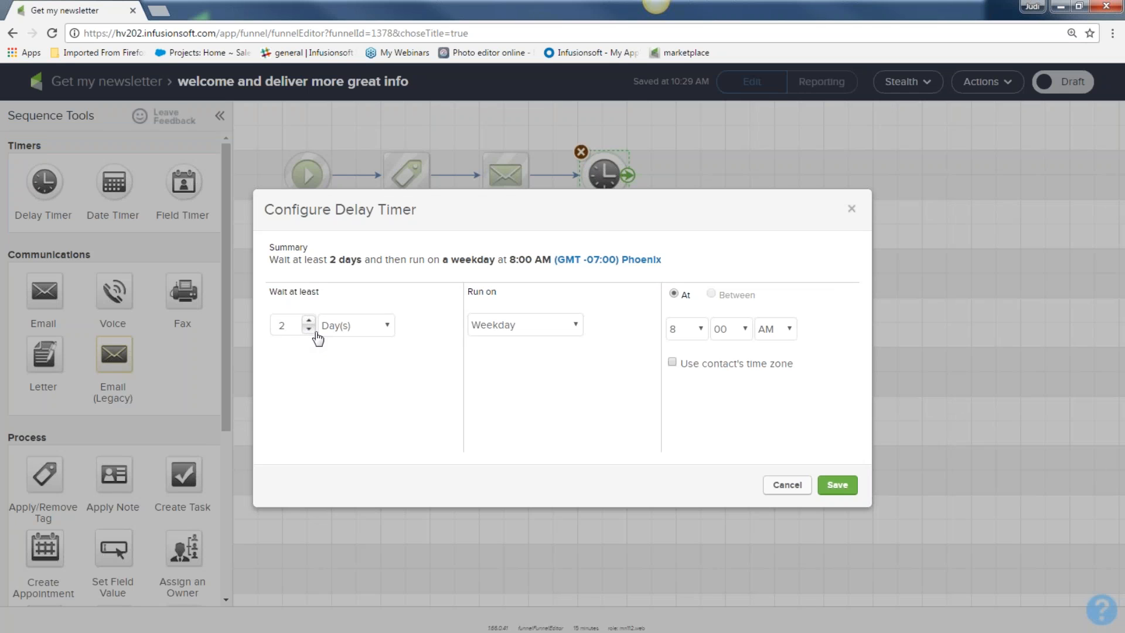
click(836, 484)
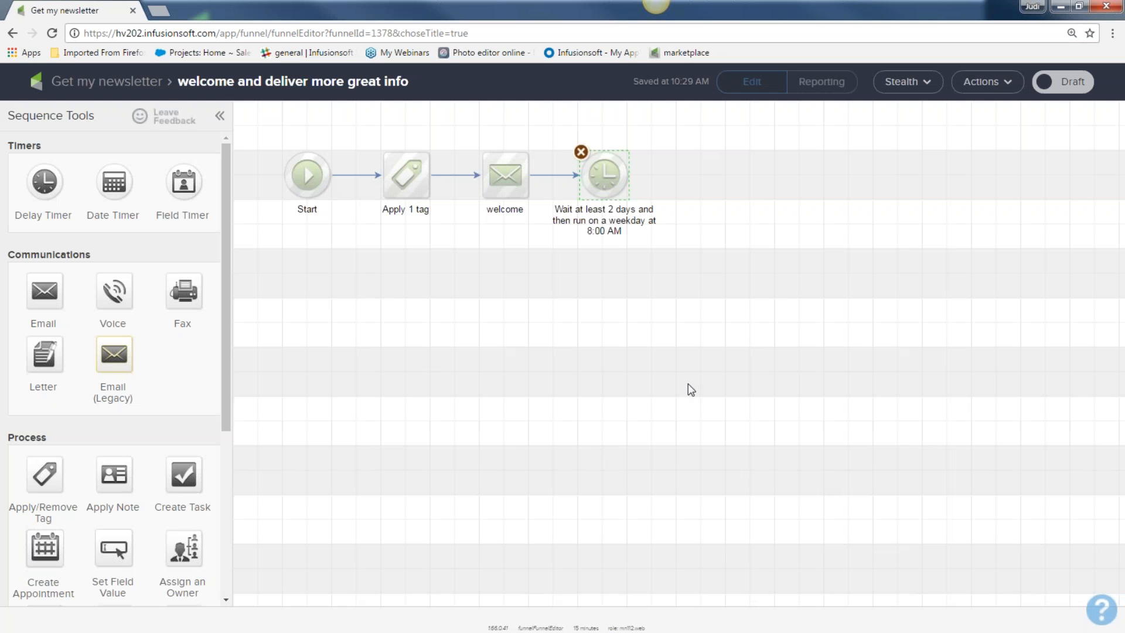
key(ctrl+plus)
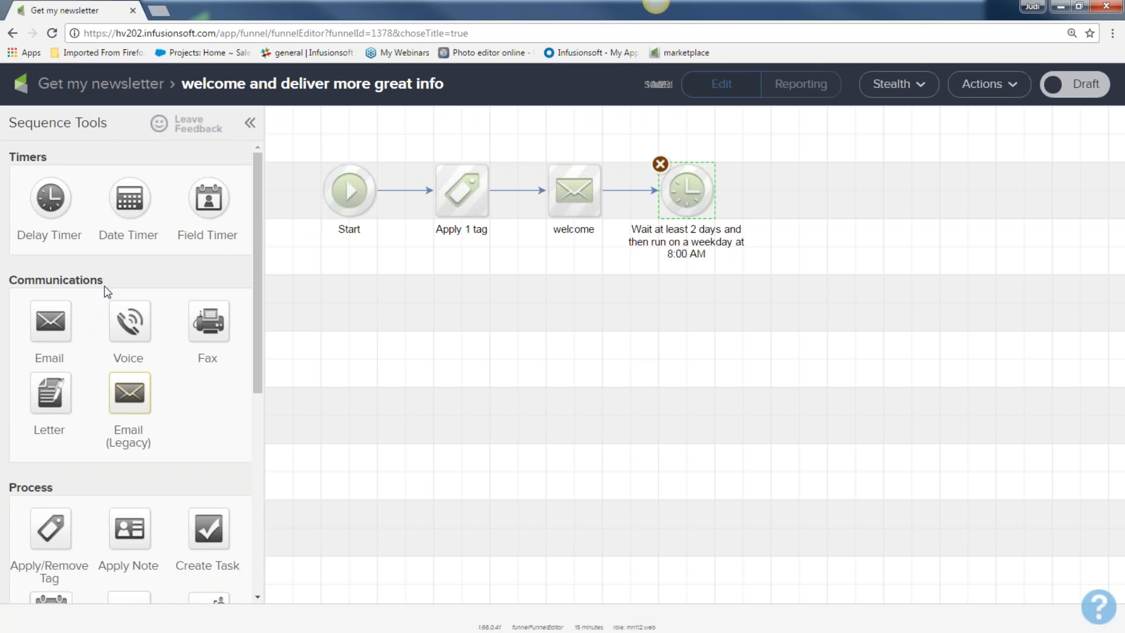
Step: Duplicate the welcome email, place the copy at the sequence end, and link the 2-day timer to it
drag(107, 280, 18, 277)
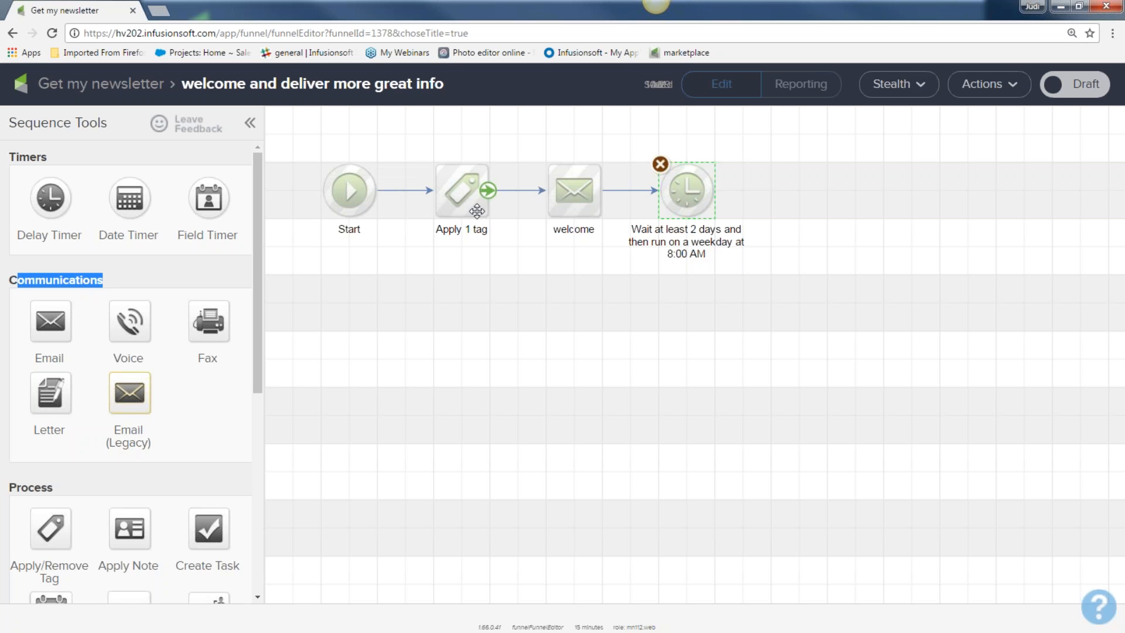
right_click(576, 198)
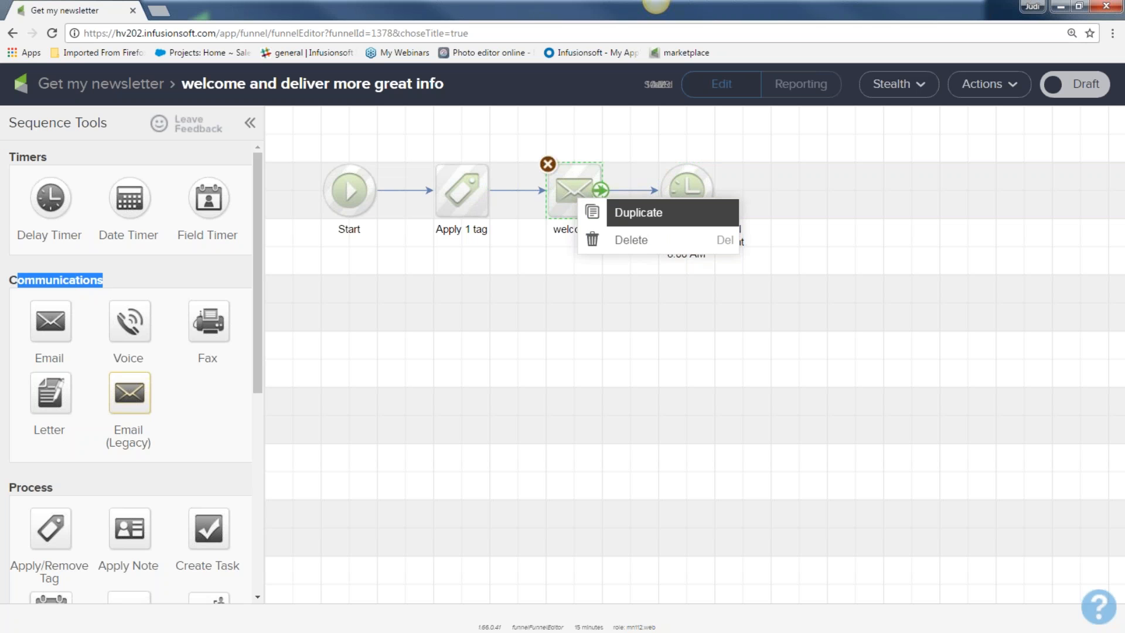
click(616, 218)
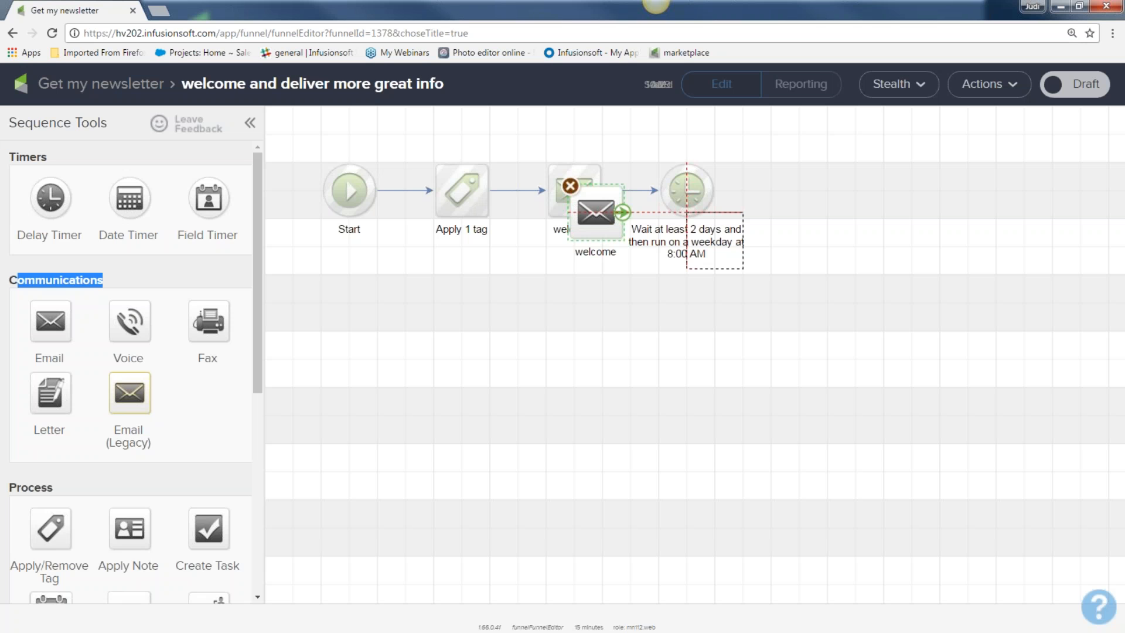
click(817, 196)
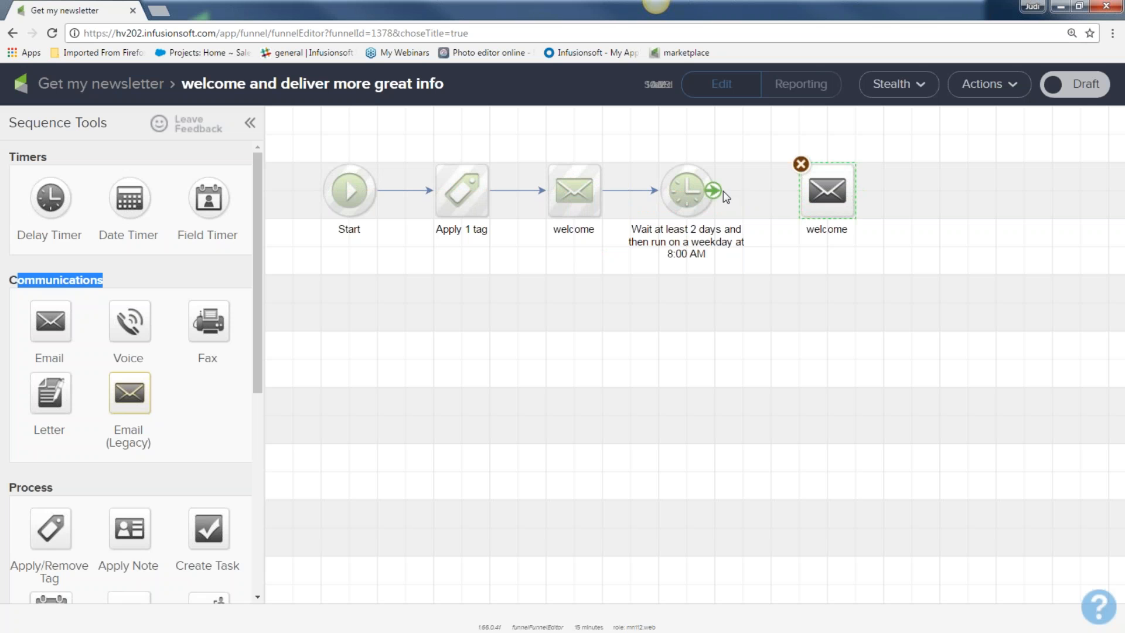
drag(643, 147, 822, 215)
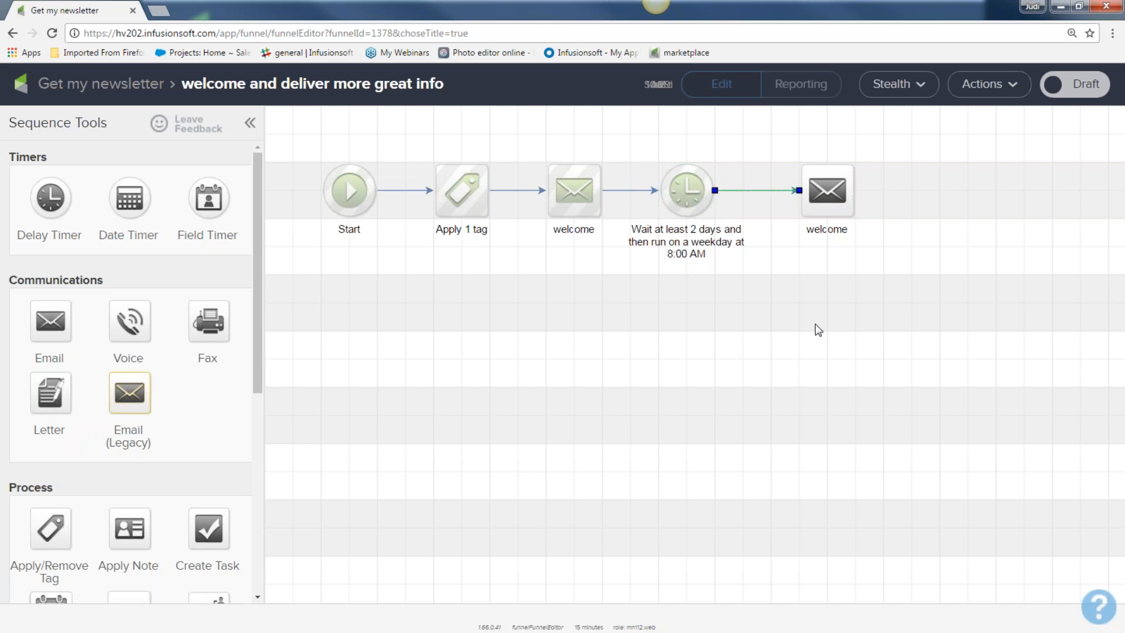
Step: Rename the copied email 'more fun stuff'
click(817, 231)
double_click(817, 230)
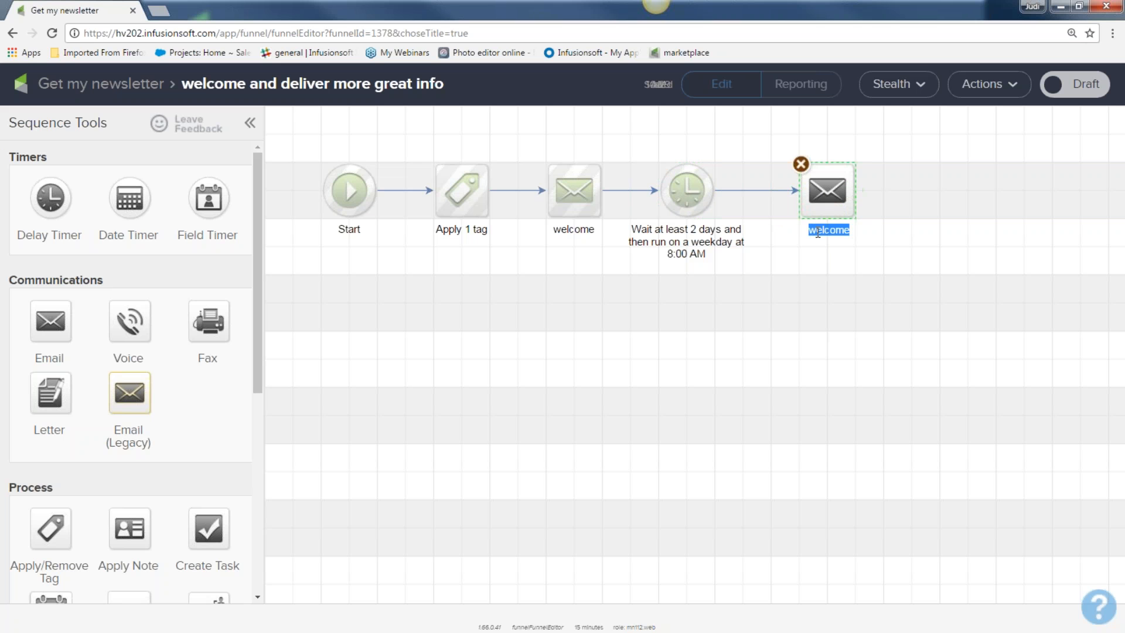
text(more fun stuff)
key(Return)
Step: Change the more fun stuff heading to 'Here is some great free stuff....for you!' and mark it Ready
double_click(827, 191)
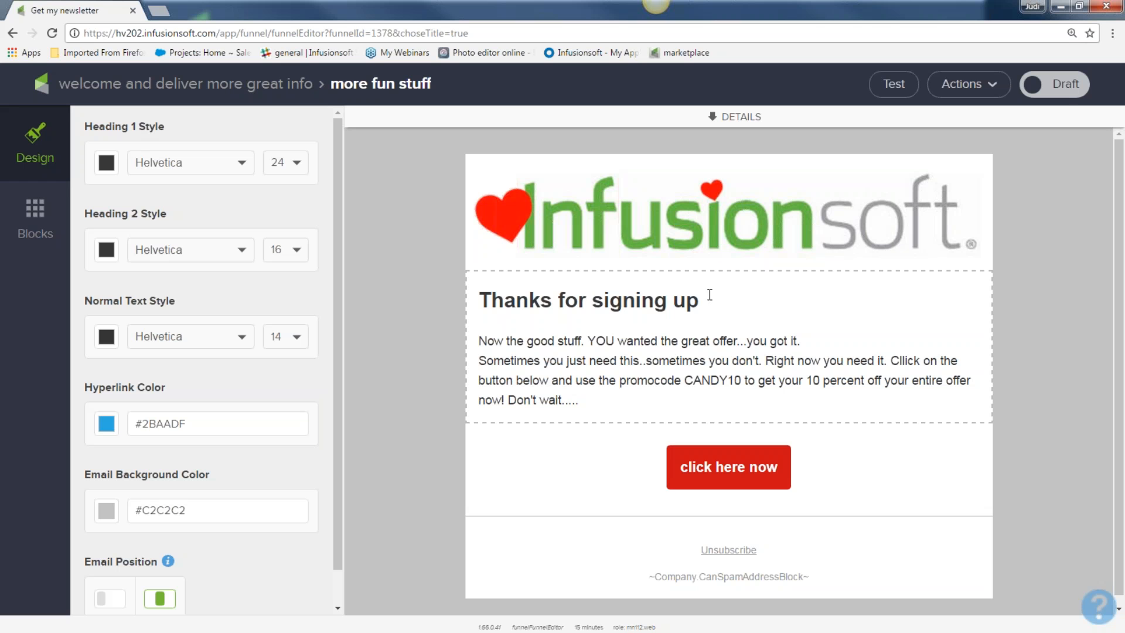
drag(709, 295, 487, 287)
key(BackSpace)
key(BackSpace)
text(Here is some great free stuff....for you!)
click(1074, 81)
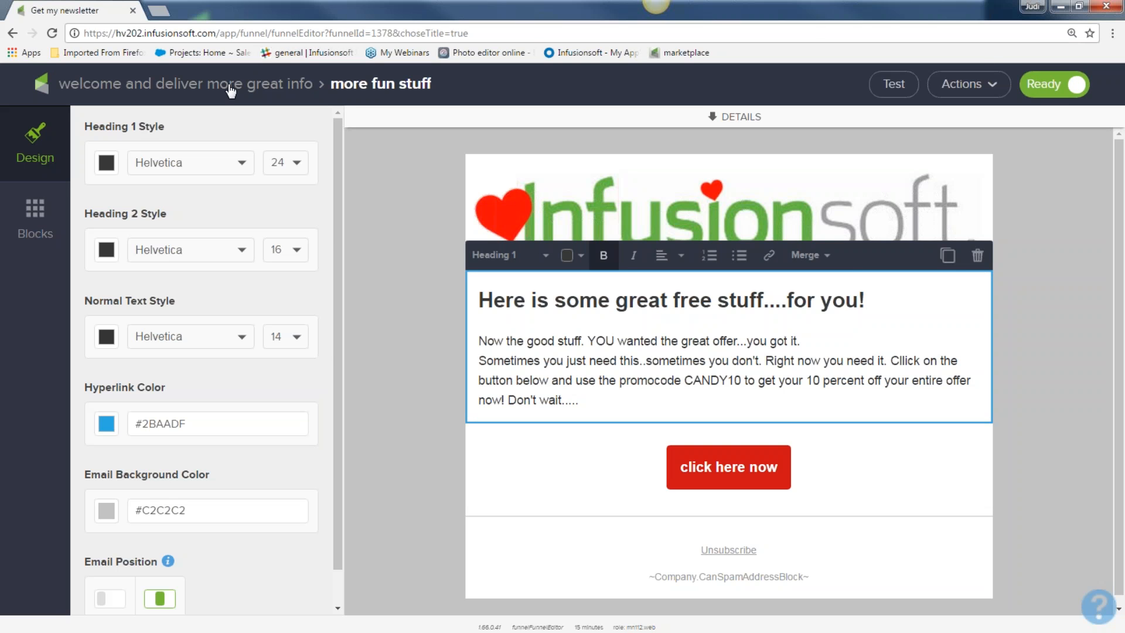
click(229, 87)
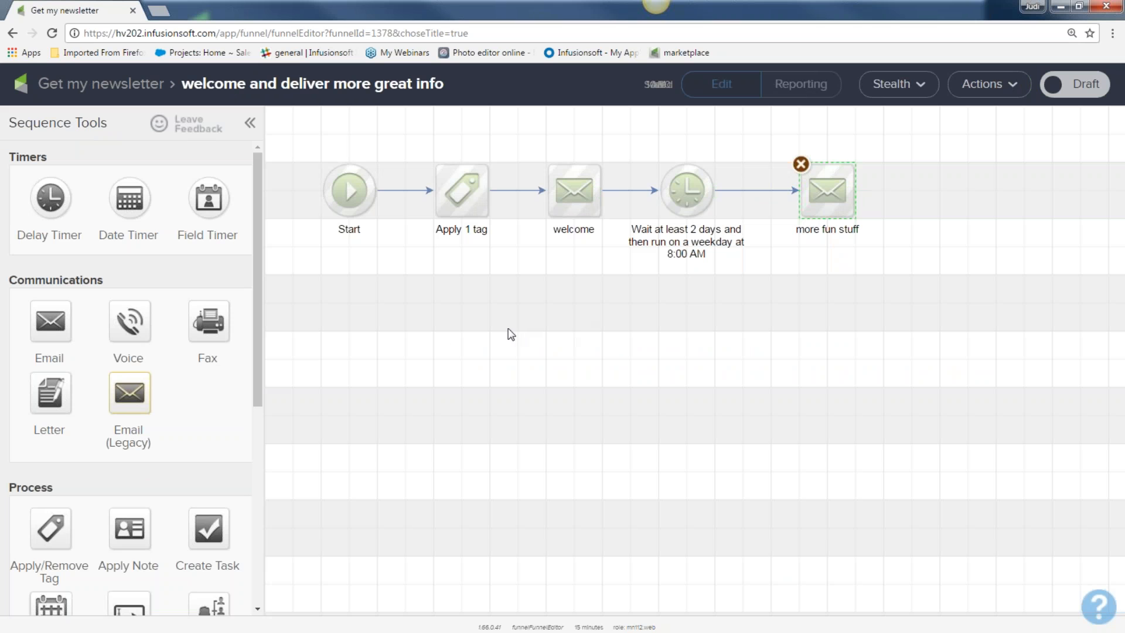
Step: Add a delay timer after more fun stuff set to wait 3 days
drag(51, 201, 961, 189)
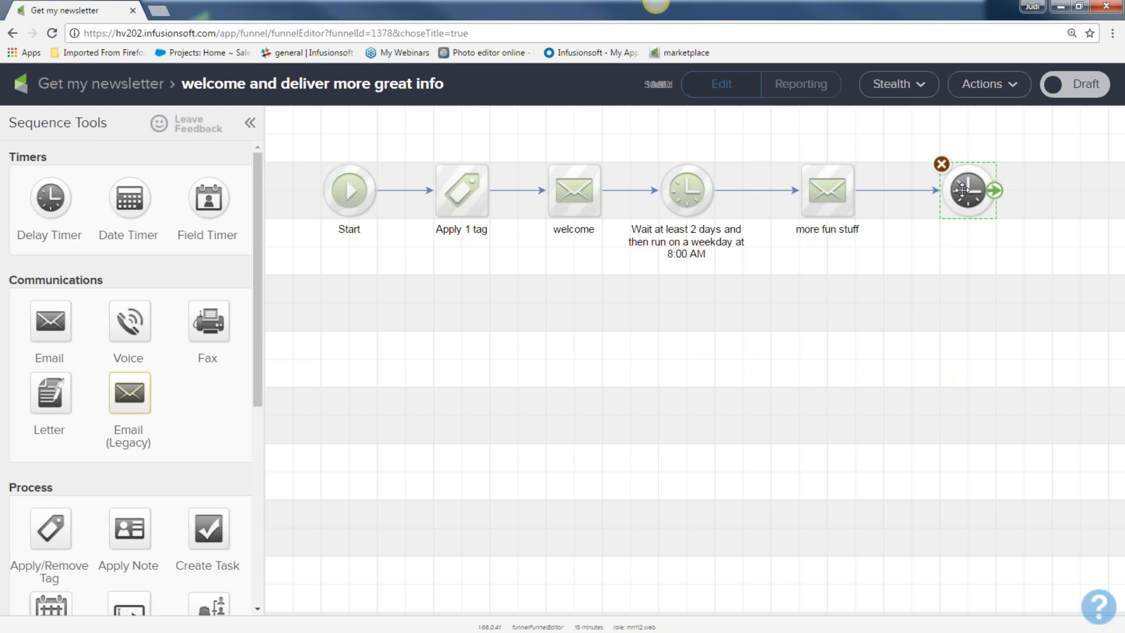
double_click(961, 190)
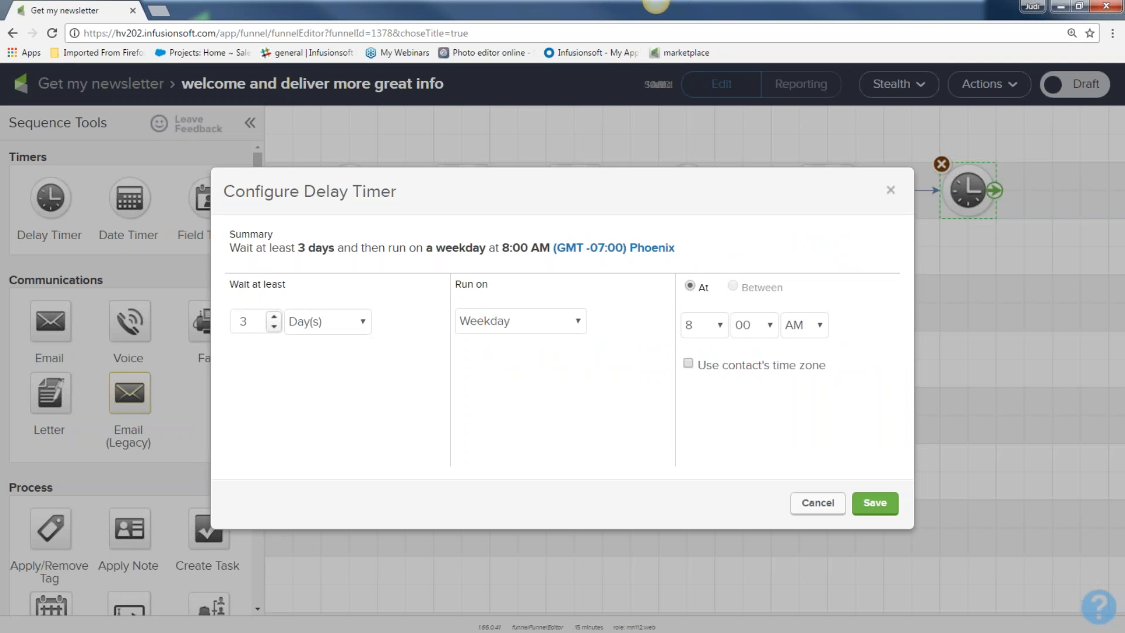
click(876, 504)
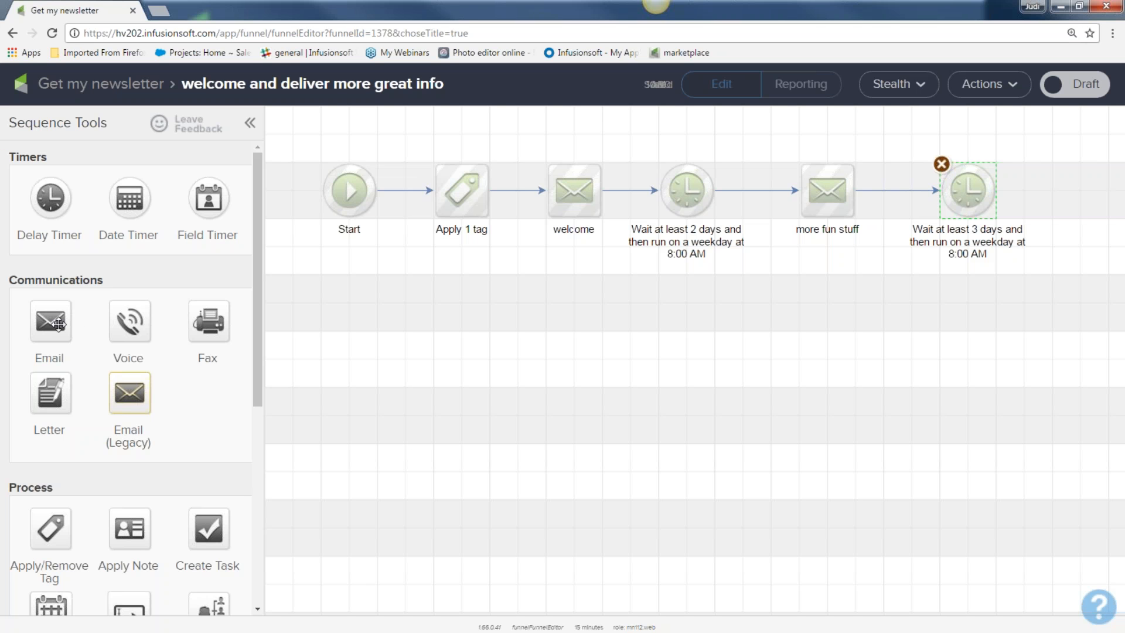
Step: Duplicate the more fun stuff email at the sequence end and link the 3-day timer to it
right_click(835, 195)
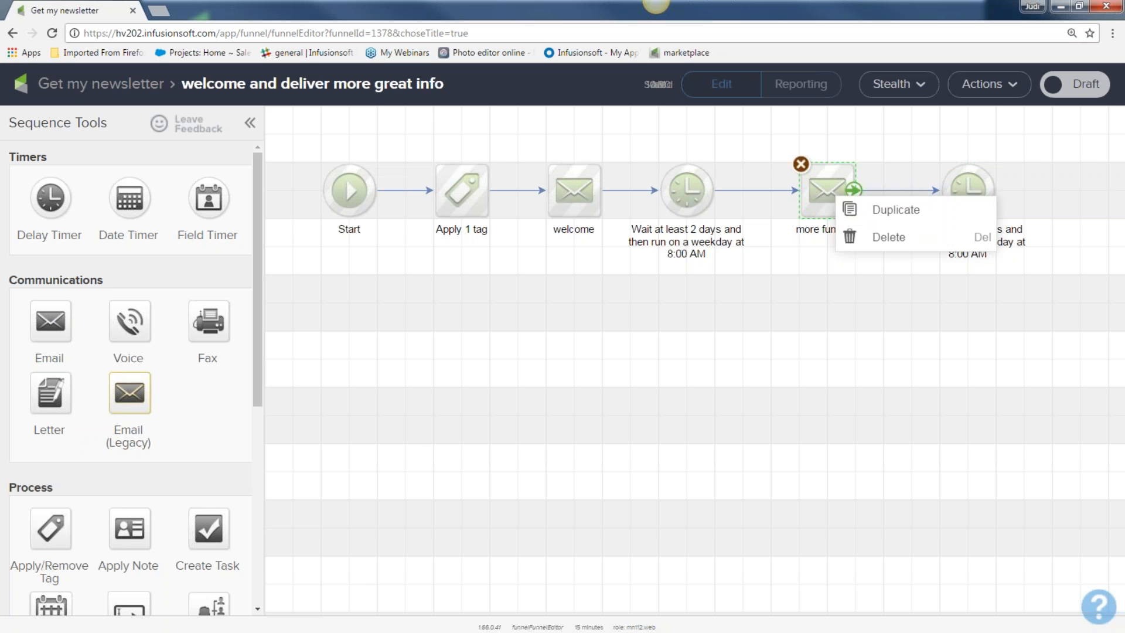
click(862, 210)
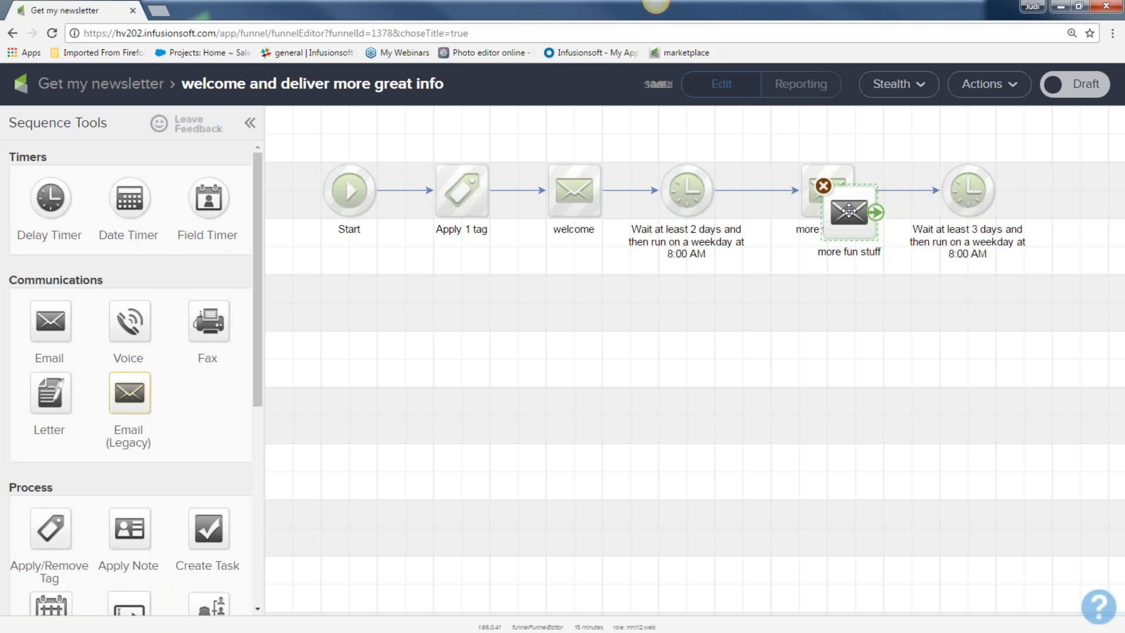
click(1075, 205)
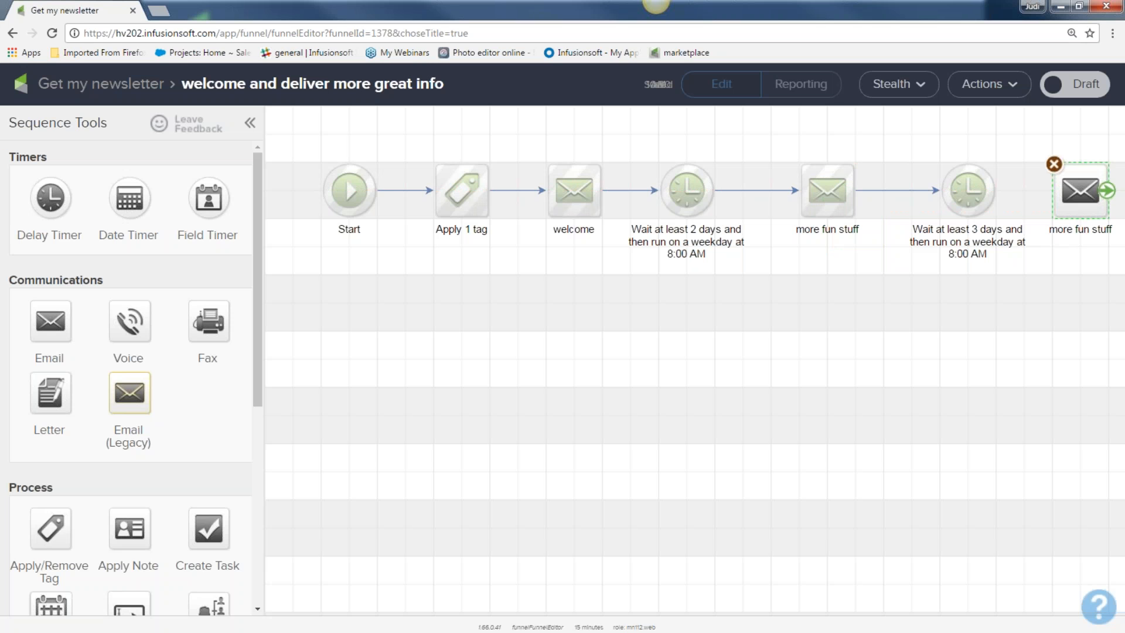
drag(994, 199, 1002, 222)
Step: Rename the last email 'even more fun stuff and offer 1'
click(1043, 243)
click(1043, 243)
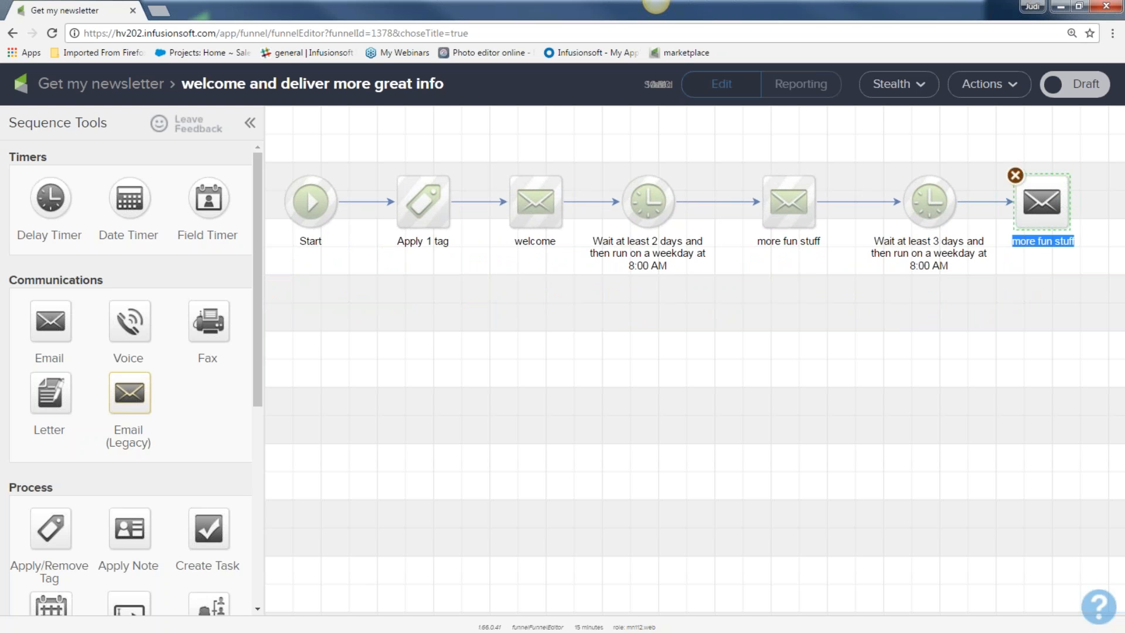
text(eve)
text(more )
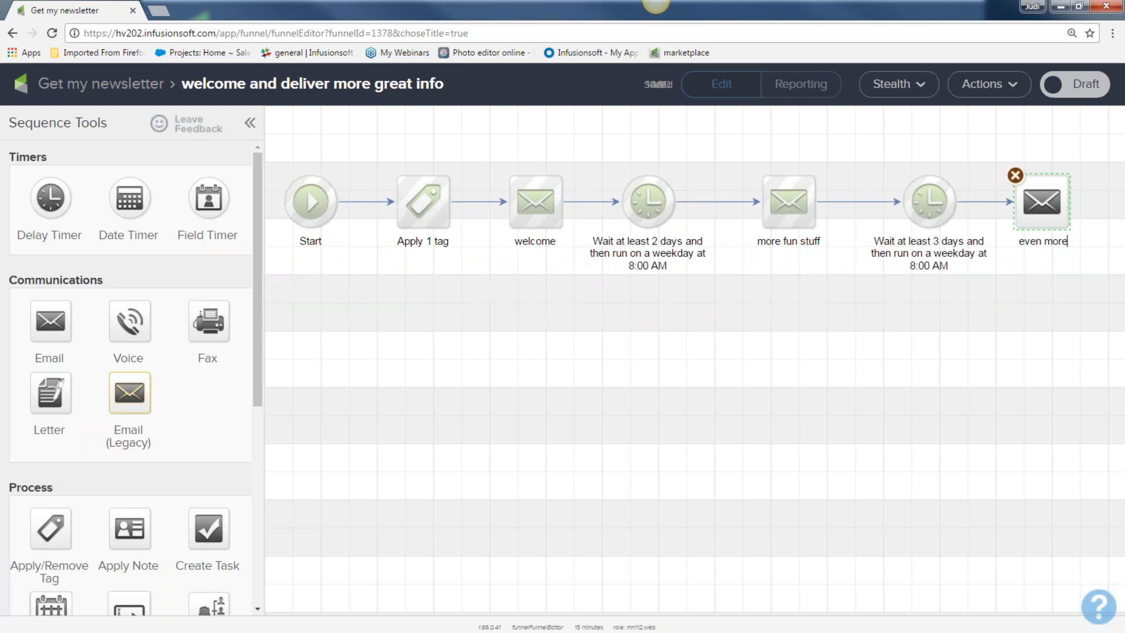
text(fun stuff and offer 1)
Step: Mark the offer 1 email as Ready and return to the sequence canvas
double_click(1044, 199)
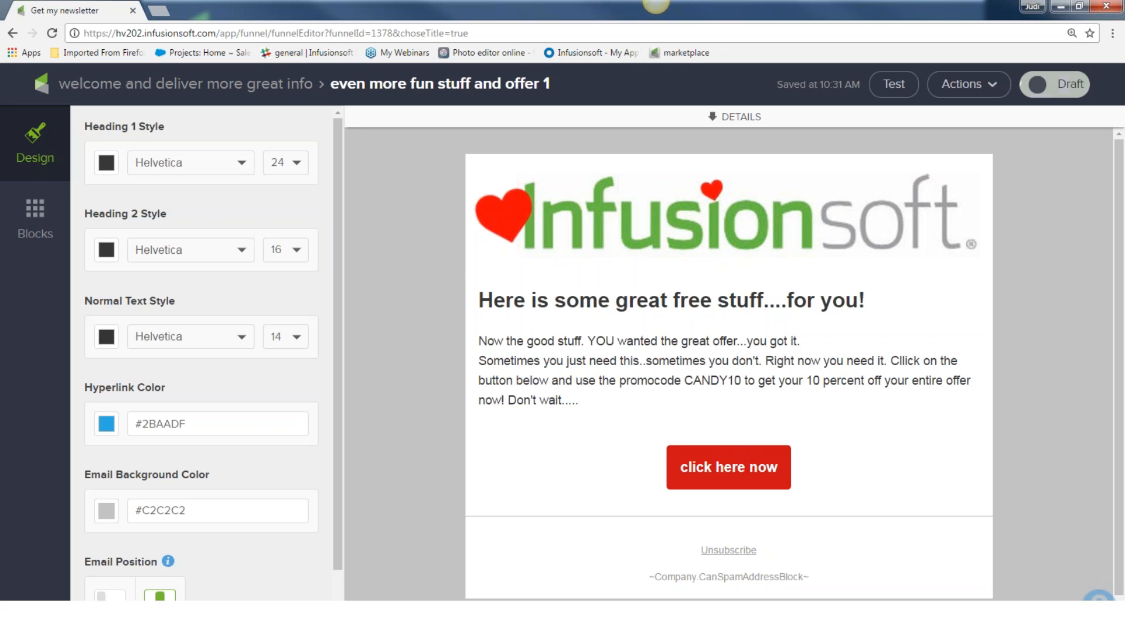
click(1048, 84)
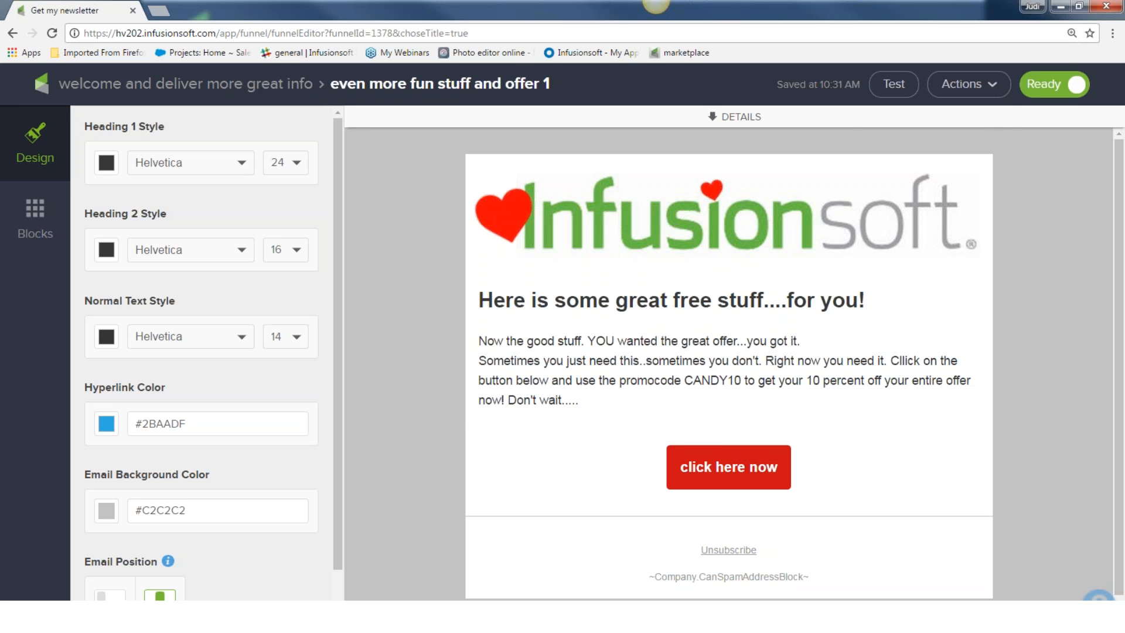
click(160, 87)
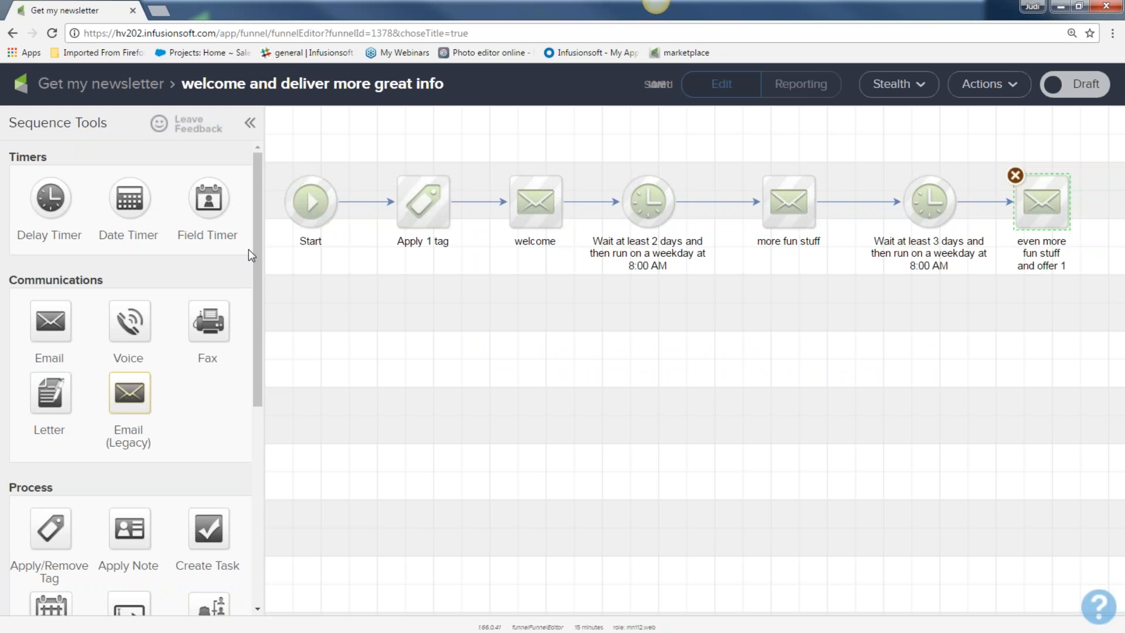
Step: Add a delay timer after the offer email waiting at least 5 days, weekdays at 8:00 AM
drag(50, 198, 1027, 355)
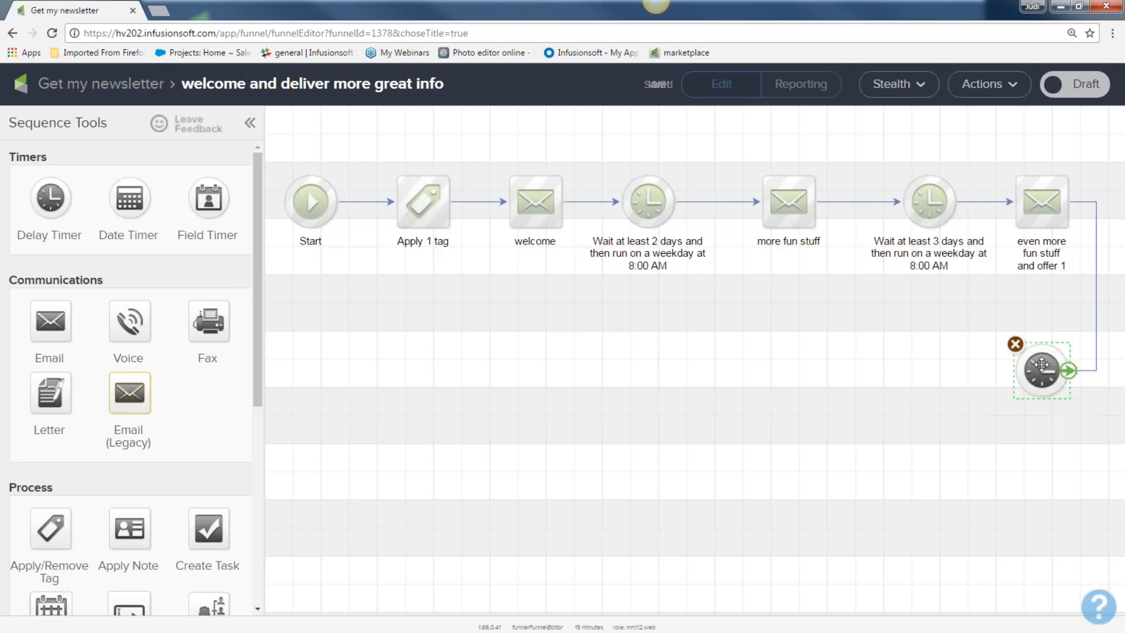
double_click(1041, 364)
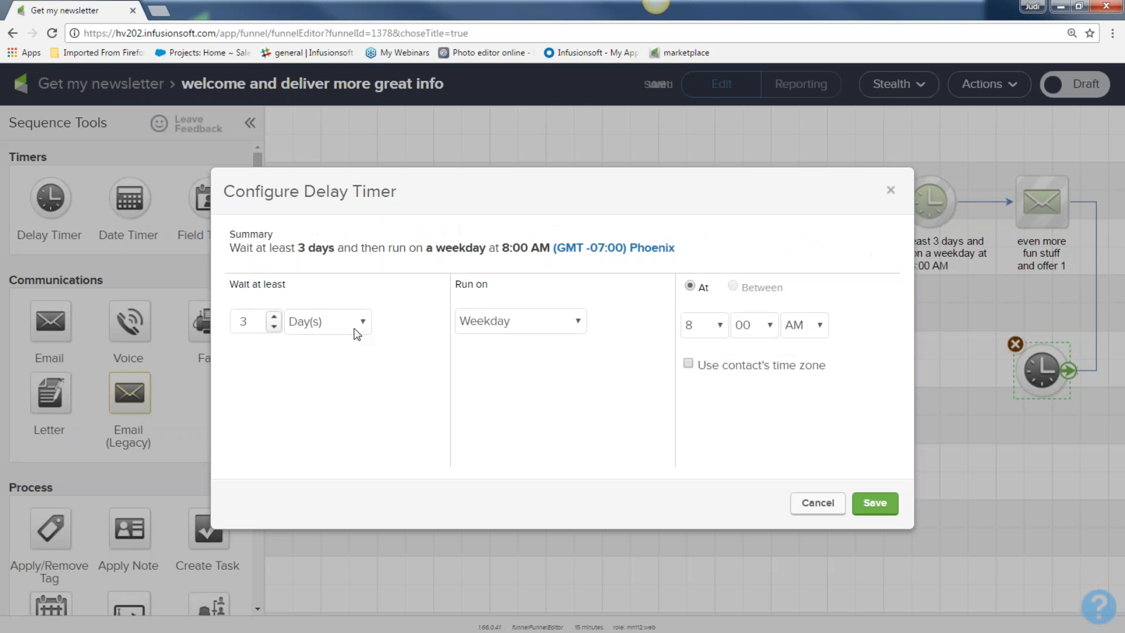
click(273, 317)
click(273, 317)
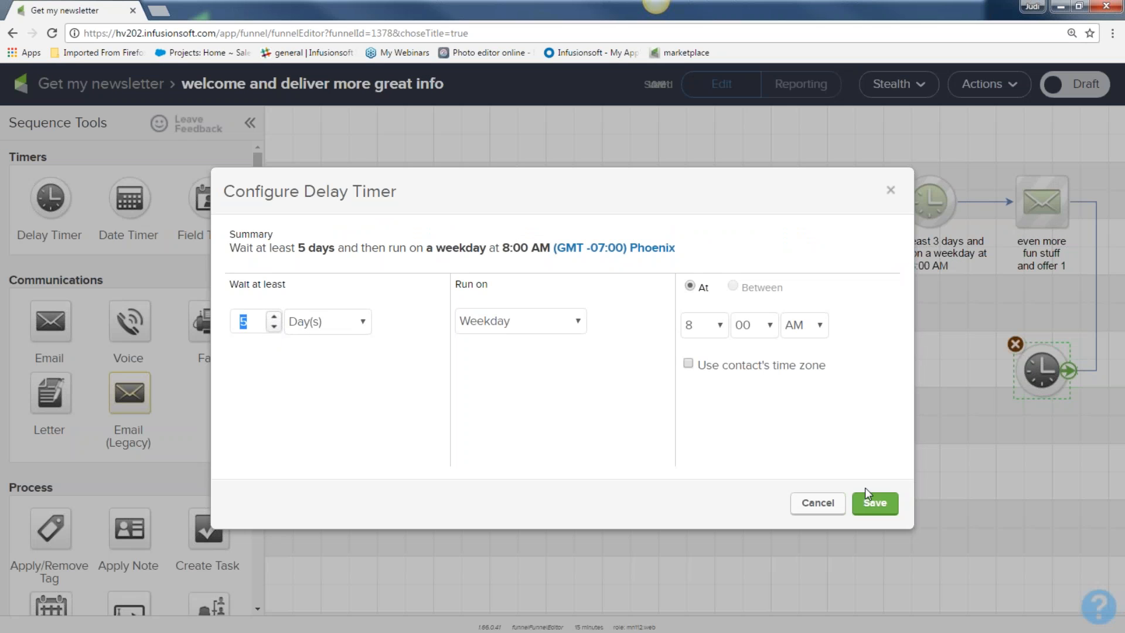
click(880, 502)
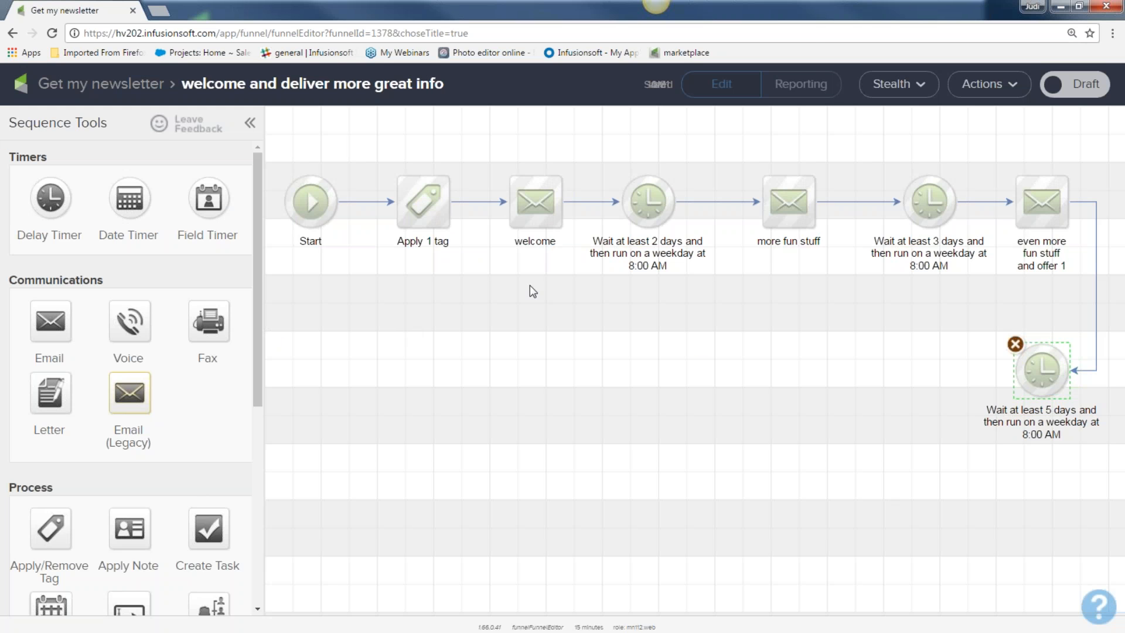
Step: Duplicate the offer 1 email as 'offer 2' and link the 5-day timer to it
right_click(1032, 205)
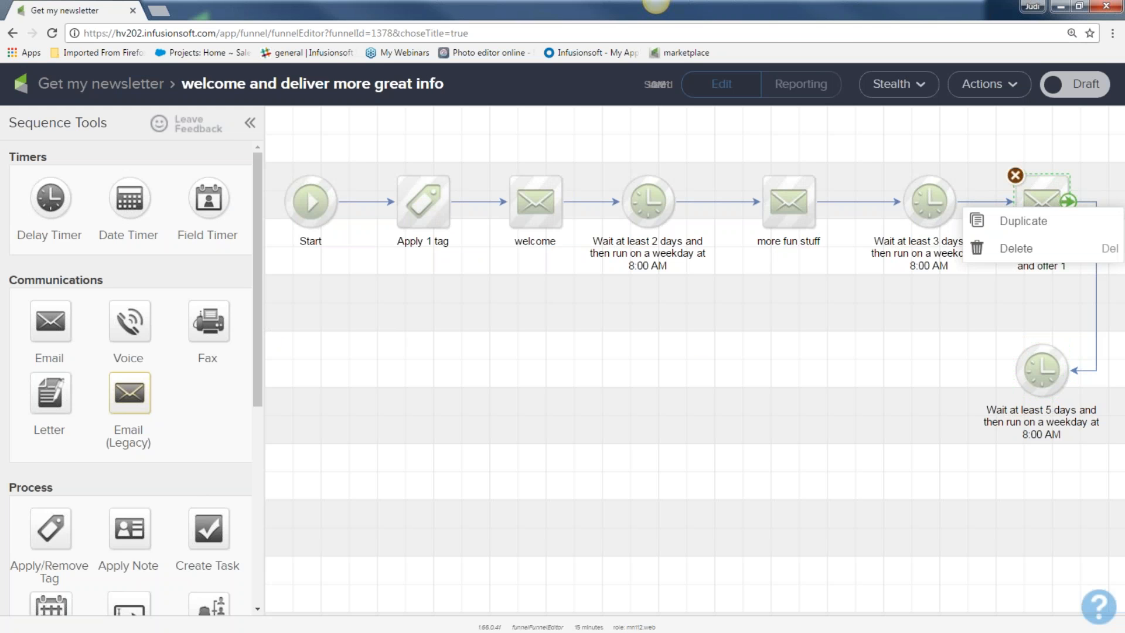
click(1031, 223)
drag(1064, 222, 934, 362)
double_click(925, 422)
text(offer 2)
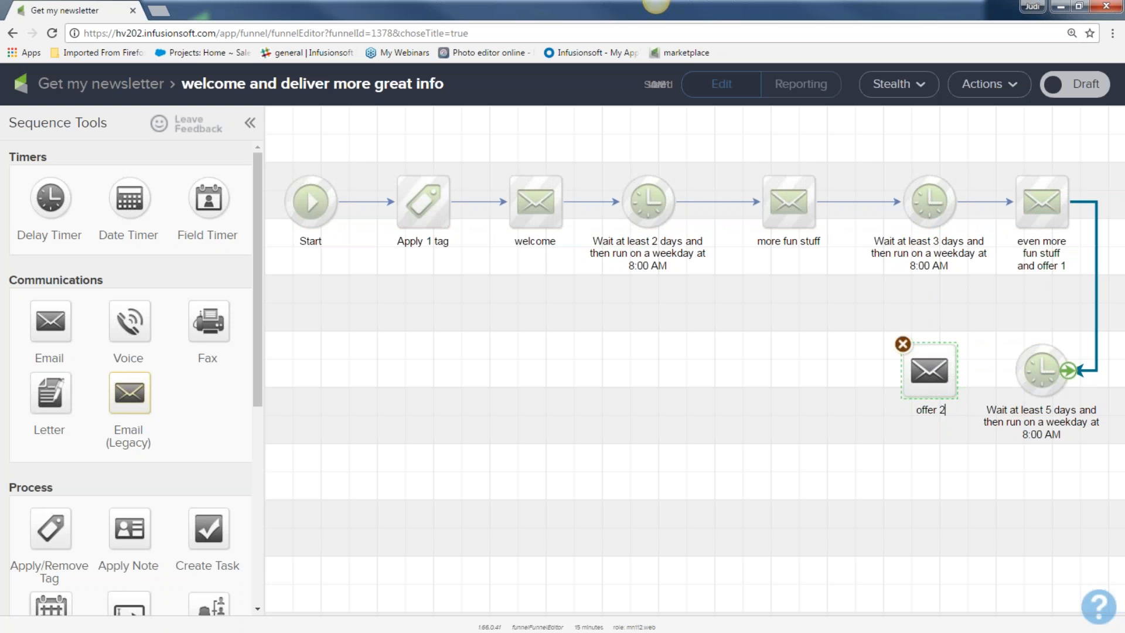
drag(1031, 396, 937, 371)
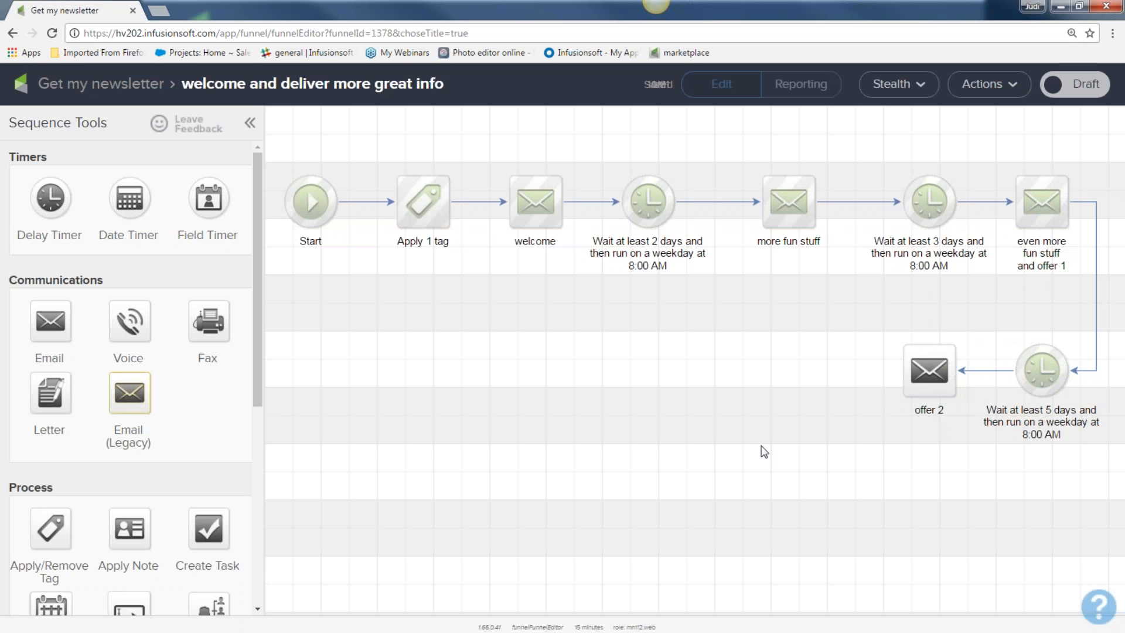
Step: Mark the offer 2 email as Ready and return to the sequence canvas
double_click(933, 371)
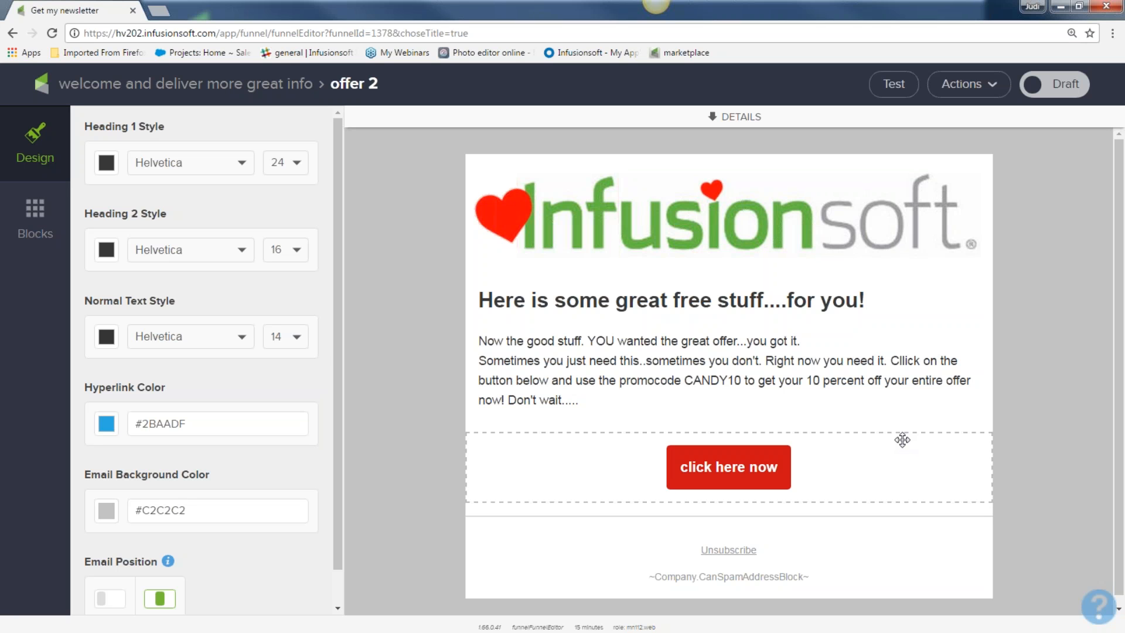
click(1055, 87)
click(968, 84)
click(510, 131)
click(206, 89)
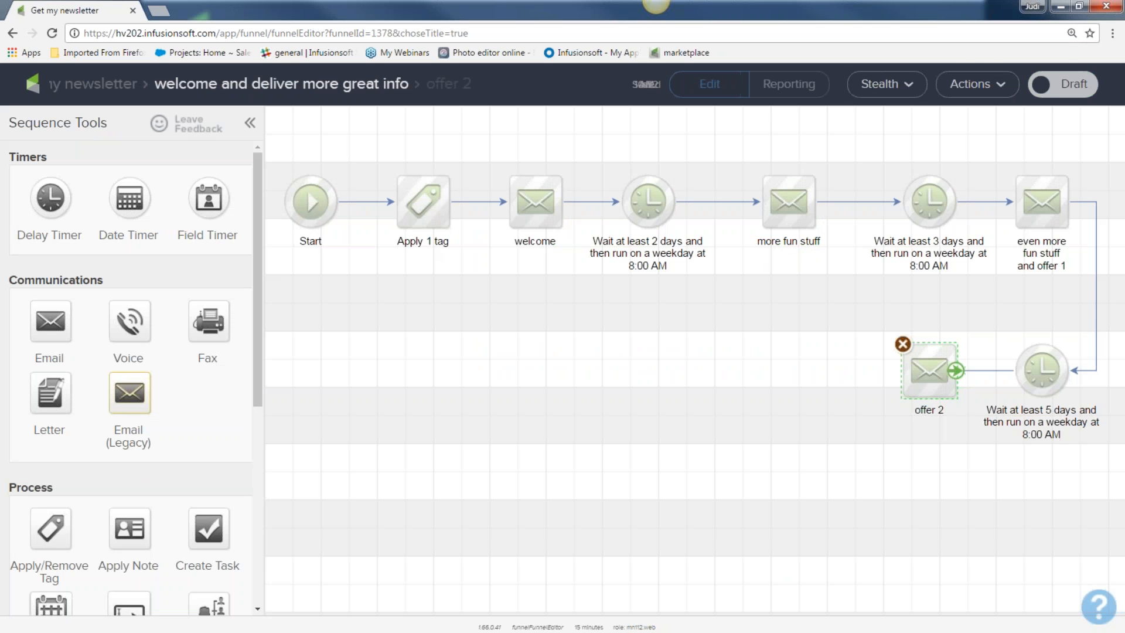
Step: Add a delay timer after offer 2 waiting at least 1 week, weekdays at 8:00 AM
drag(31, 195, 758, 358)
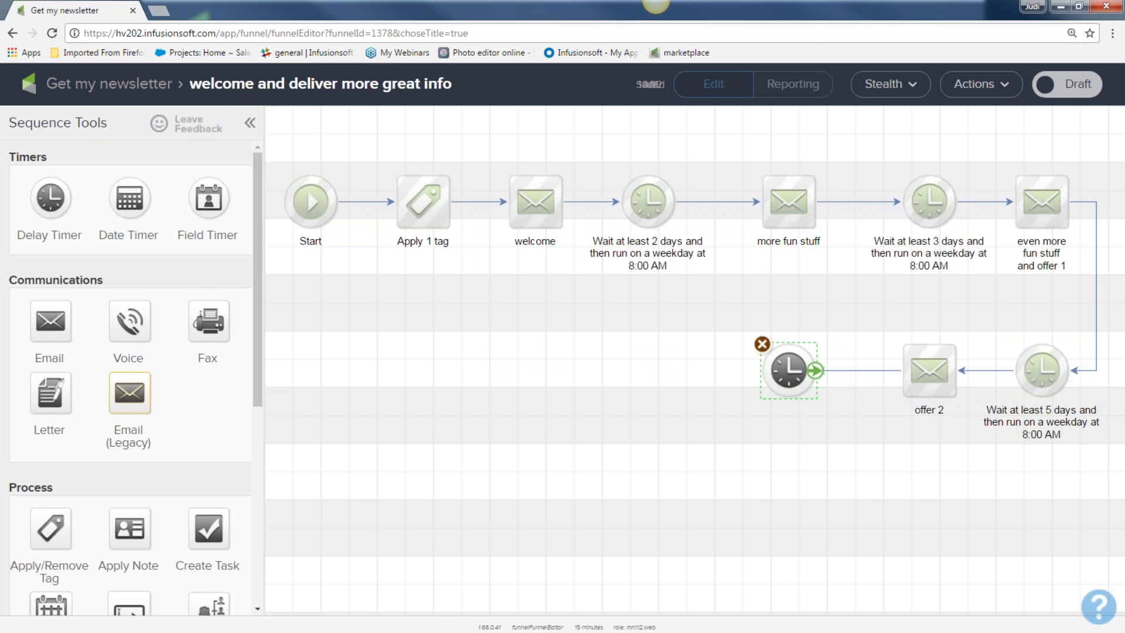
double_click(784, 368)
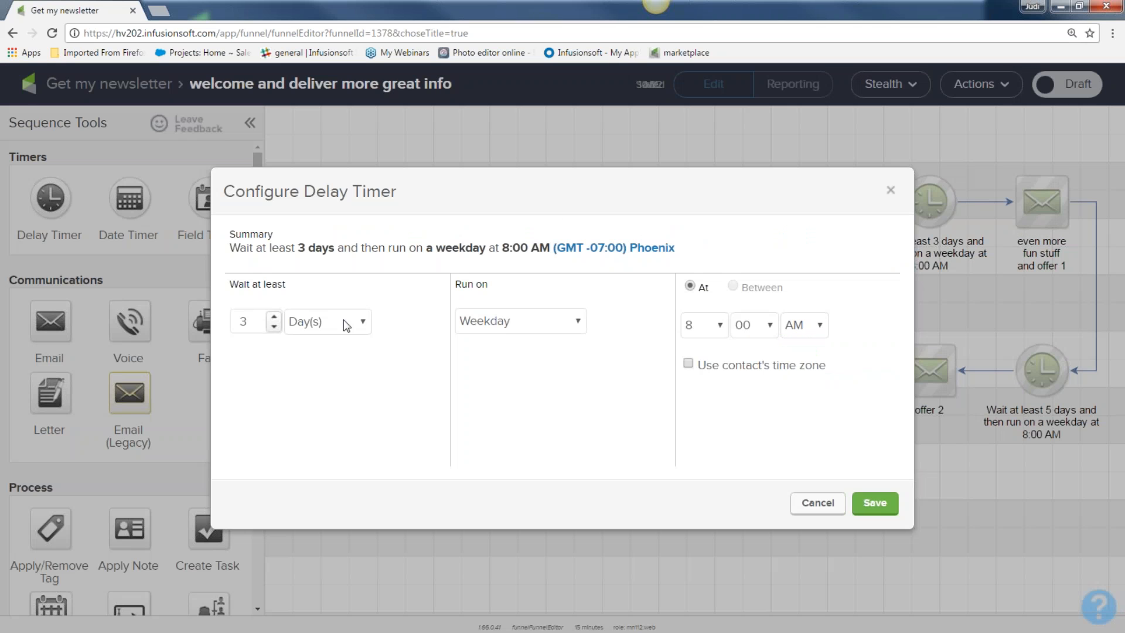
click(363, 323)
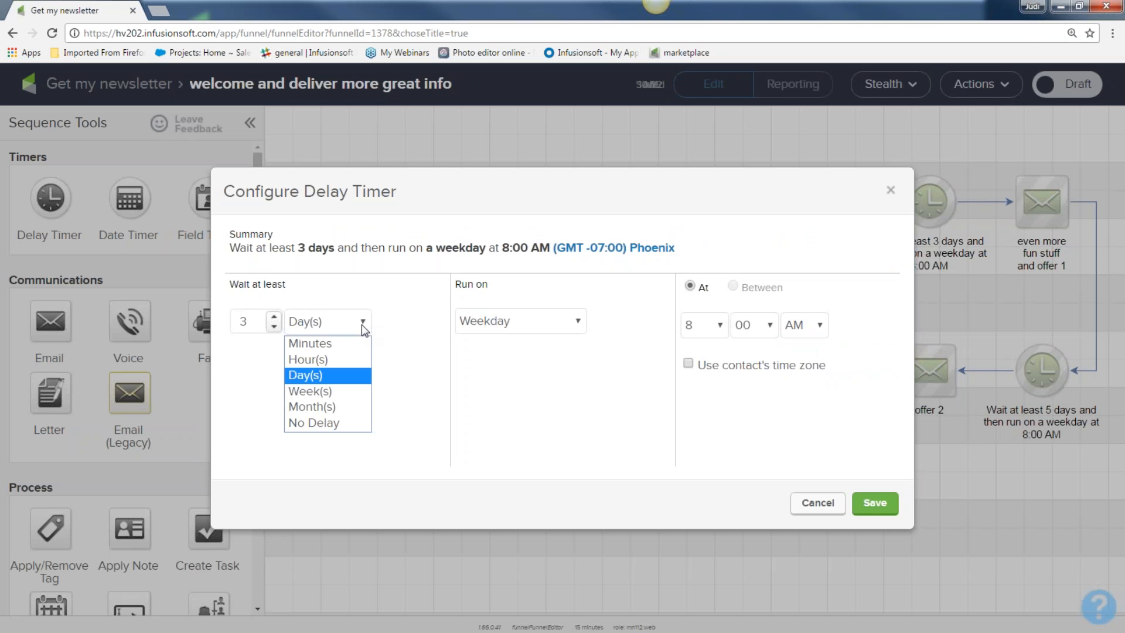
click(329, 390)
click(873, 504)
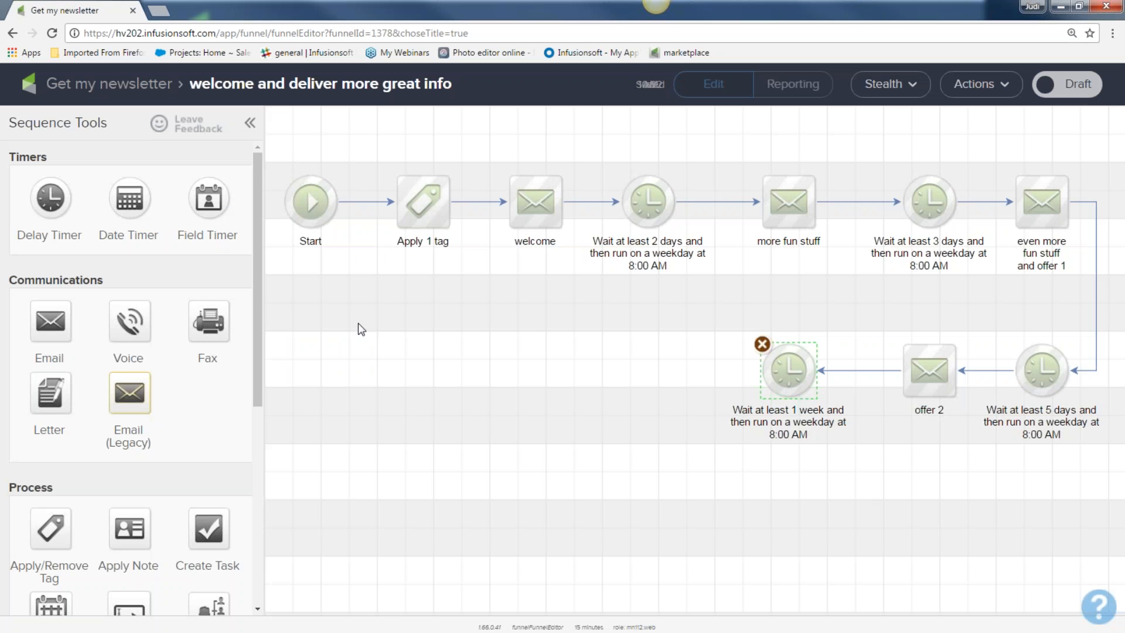
Step: Duplicate the offer 2 email and link the 1-week timer to the copy
right_click(935, 374)
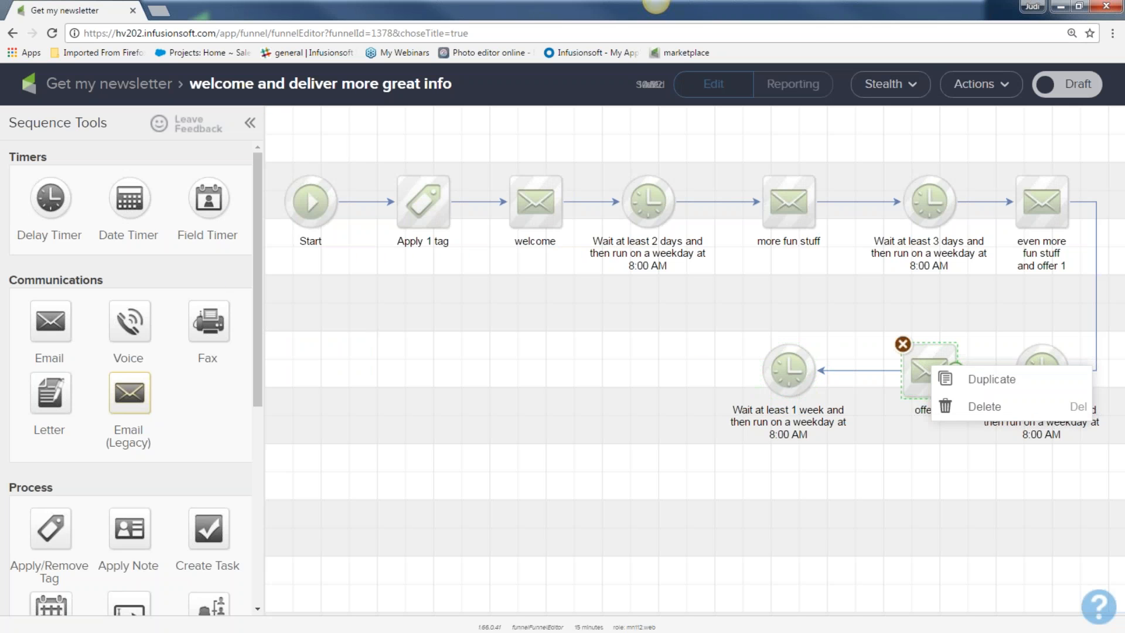
click(955, 387)
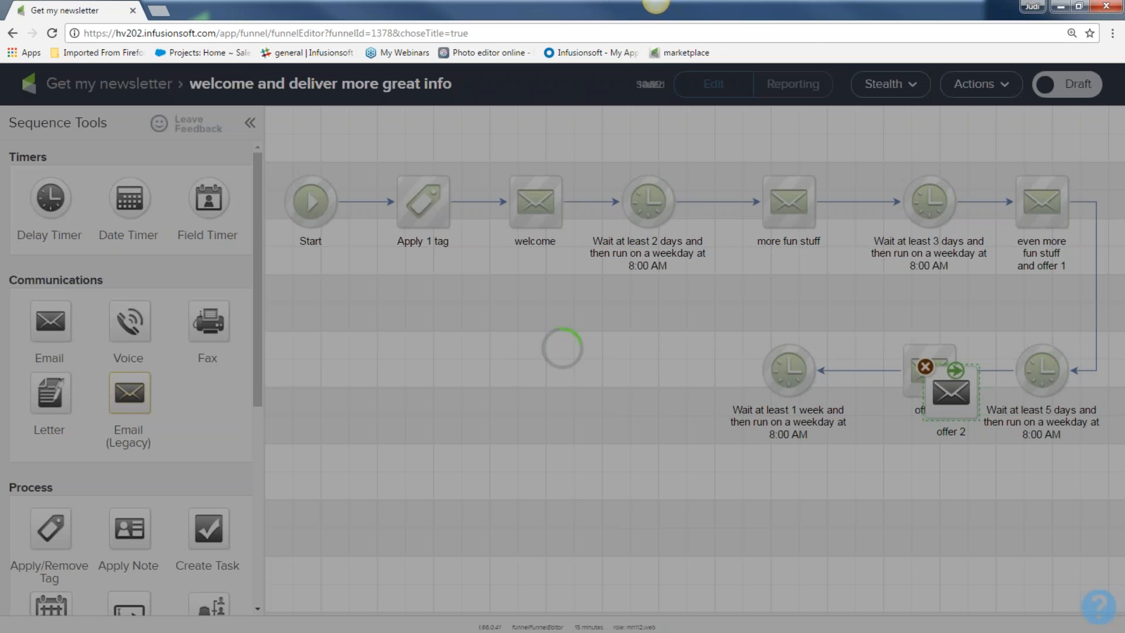
drag(952, 388, 647, 372)
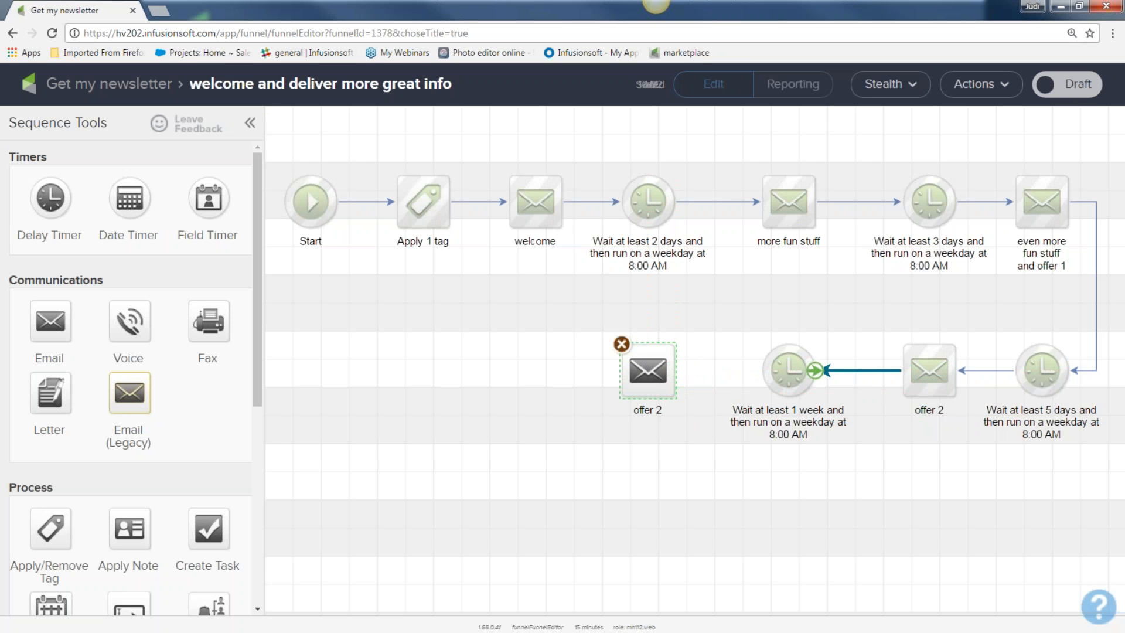
drag(814, 370, 668, 391)
Step: Rename the copied email 'offer 3'
click(646, 409)
key(BackSpace)
text(offer 3)
key(Return)
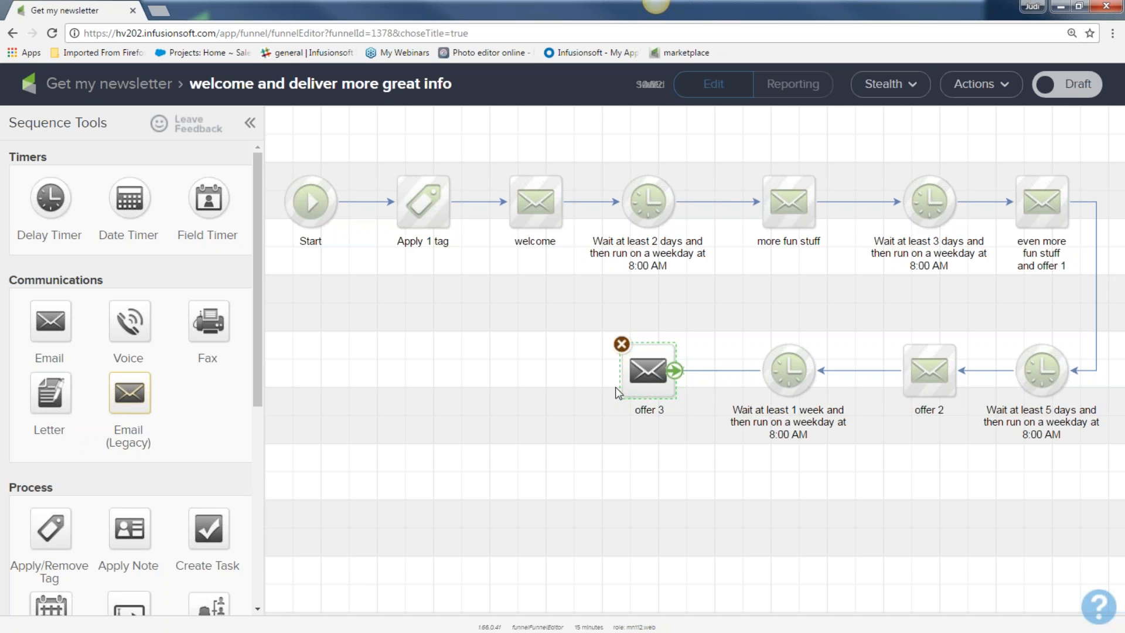
Step: Mark the offer 3 email as Ready and return to the sequence canvas
double_click(640, 373)
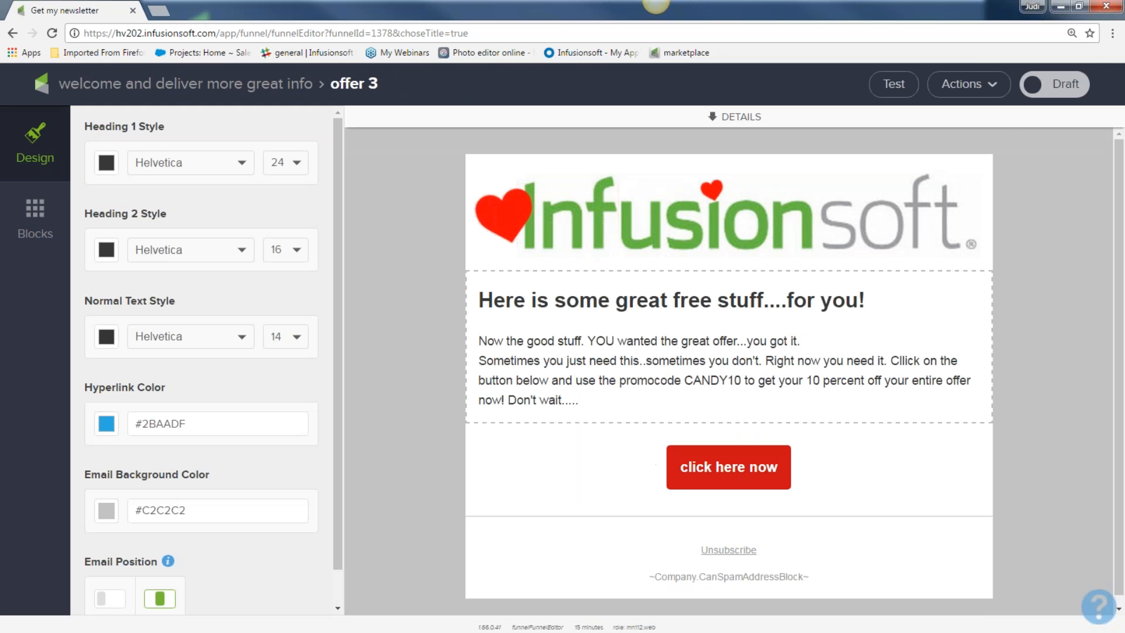
click(1065, 87)
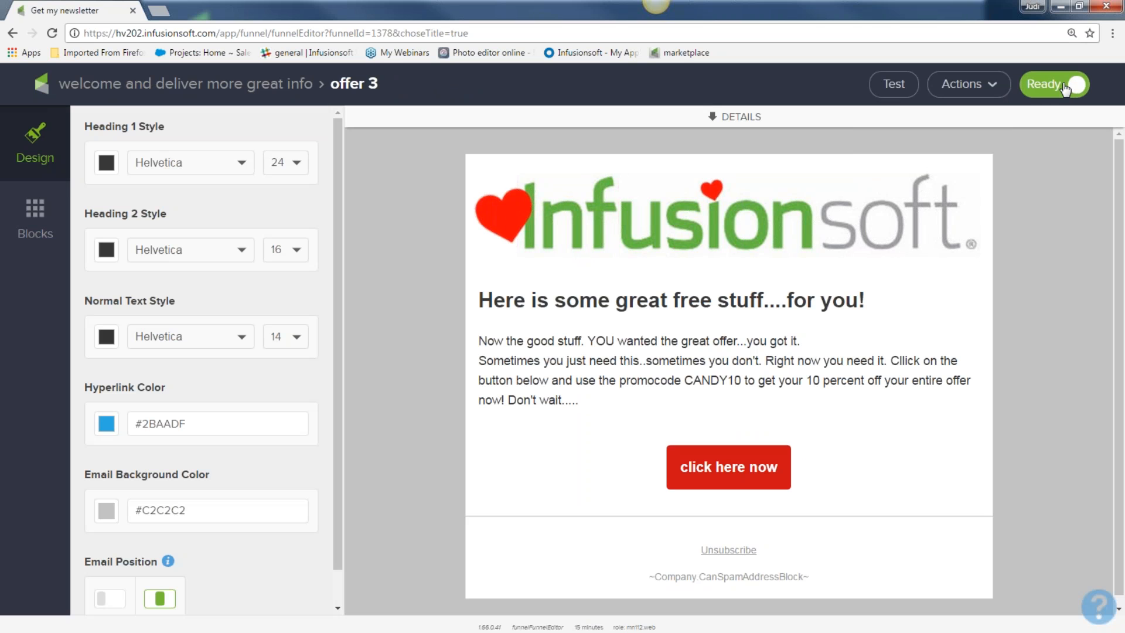
click(235, 85)
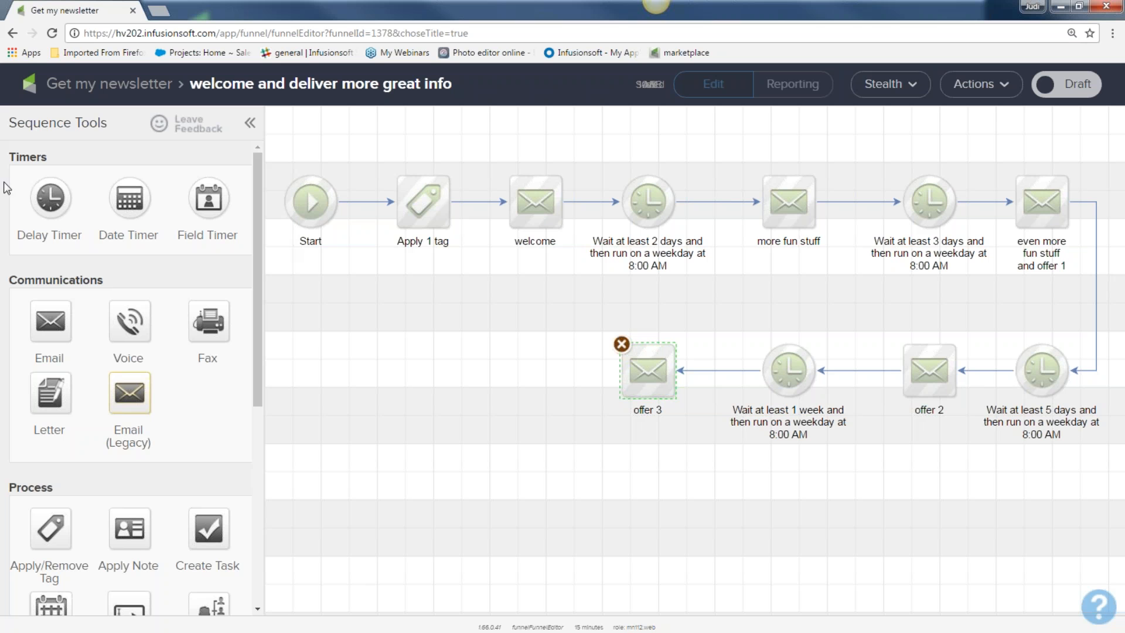
Step: Add a delay timer and an untitled email after offer 3, then mark the sequence Ready
drag(51, 198, 507, 370)
drag(129, 392, 338, 370)
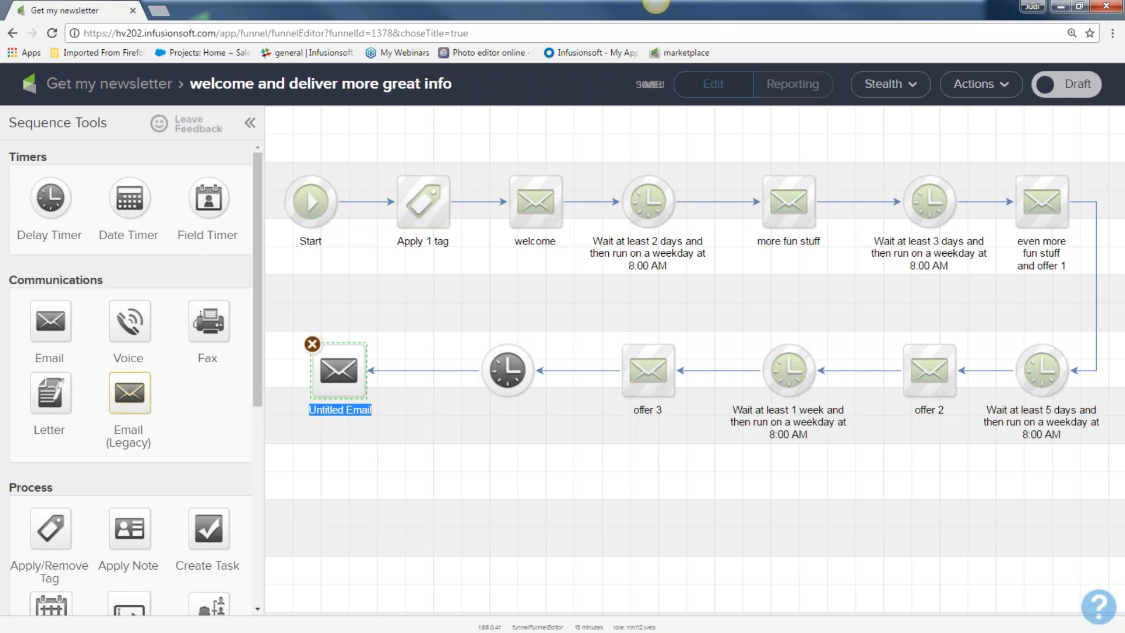
drag(269, 156, 1111, 488)
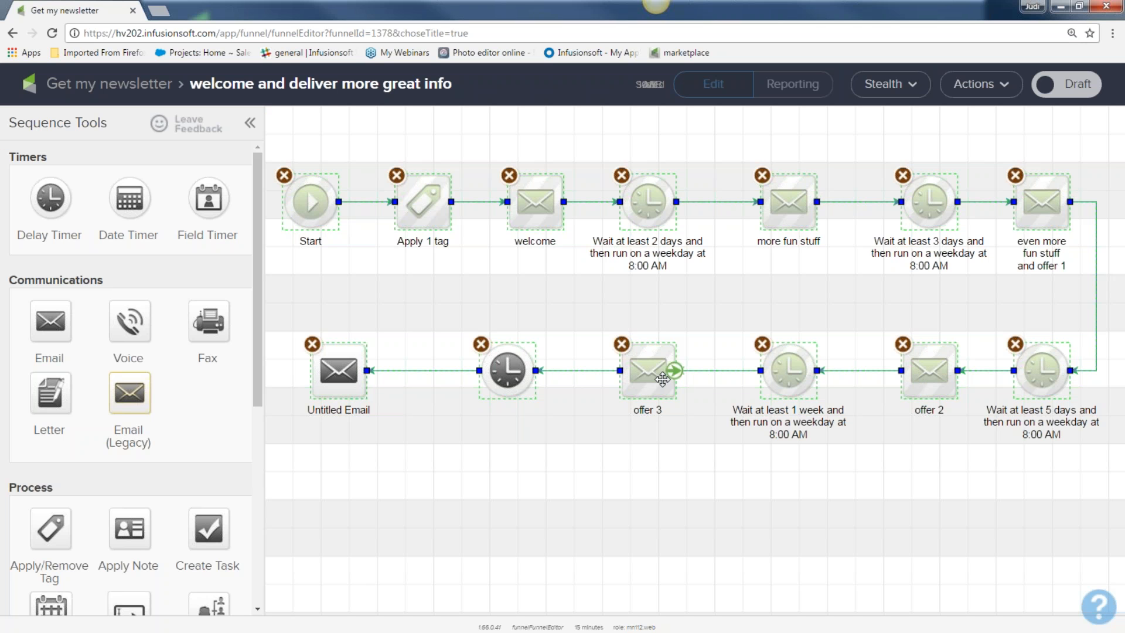
drag(276, 305, 574, 456)
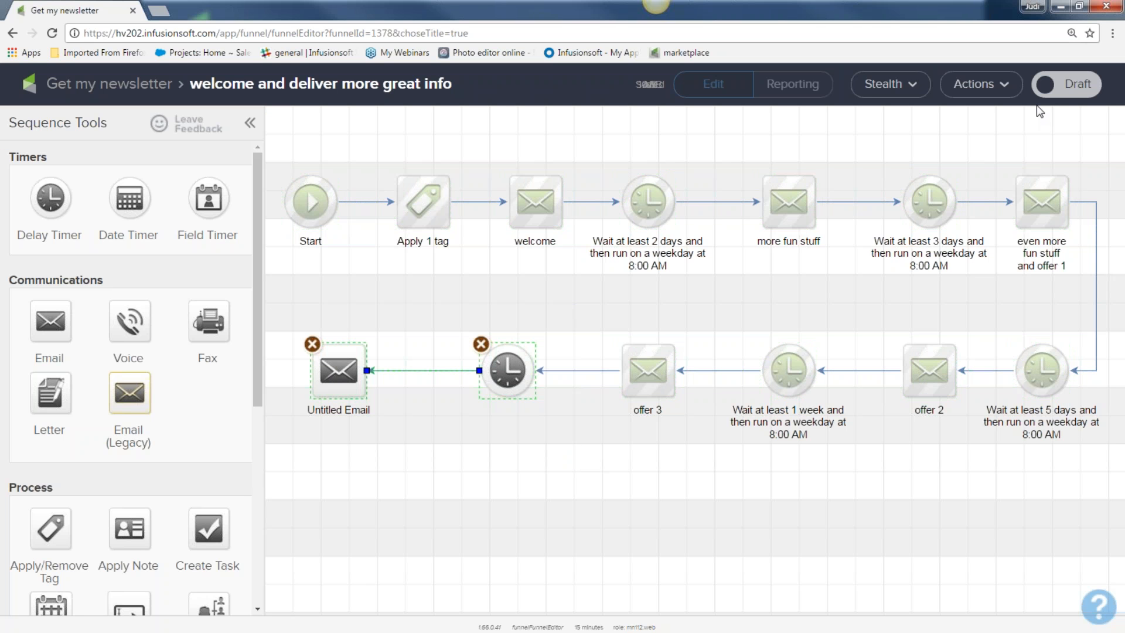
click(1068, 83)
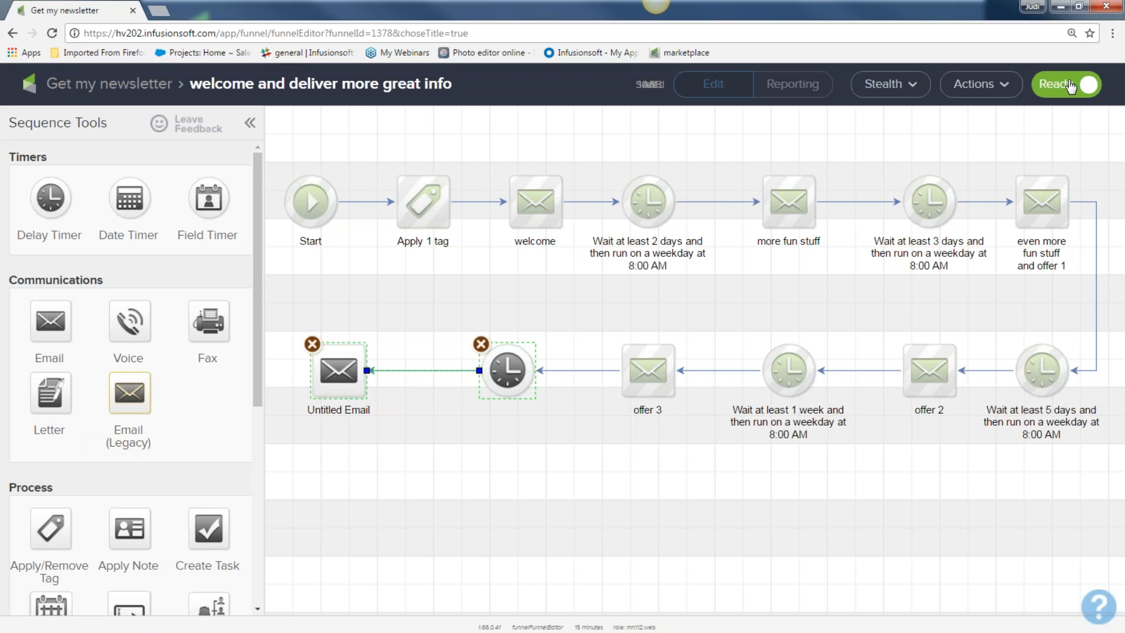
drag(306, 290, 543, 444)
Step: Go back to the Get my newsletter canvas and select the sign-up goal with the sequence
click(92, 88)
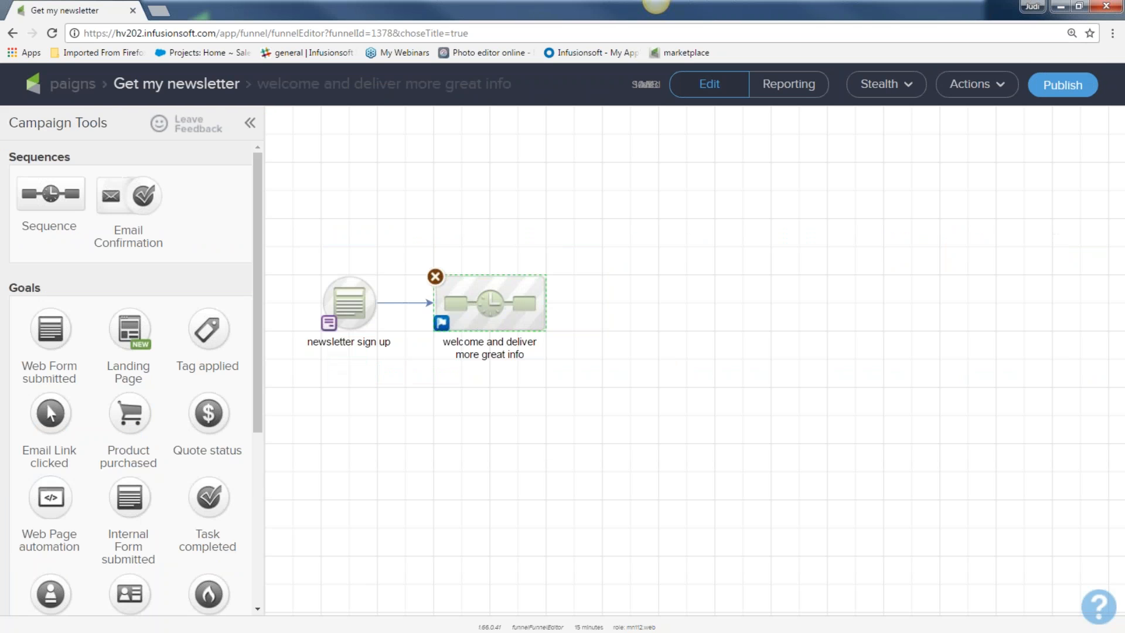
drag(297, 241, 582, 397)
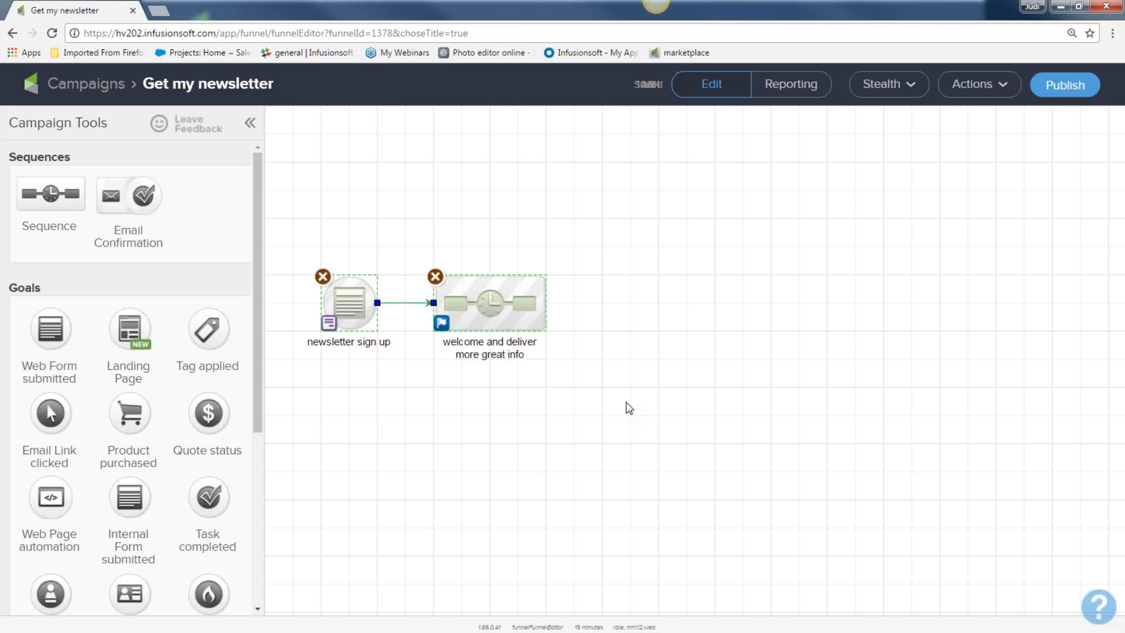
Step: Place a Product purchased goal after the welcome sequence, link it, and save it as Any Purchase
drag(130, 410, 617, 311)
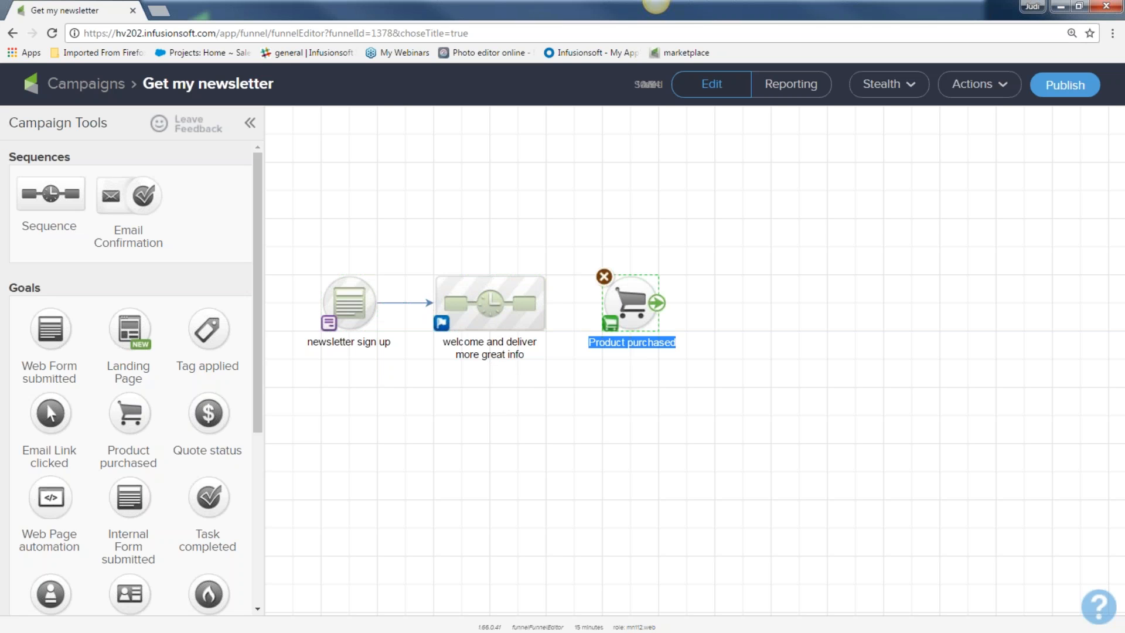
drag(544, 304, 626, 302)
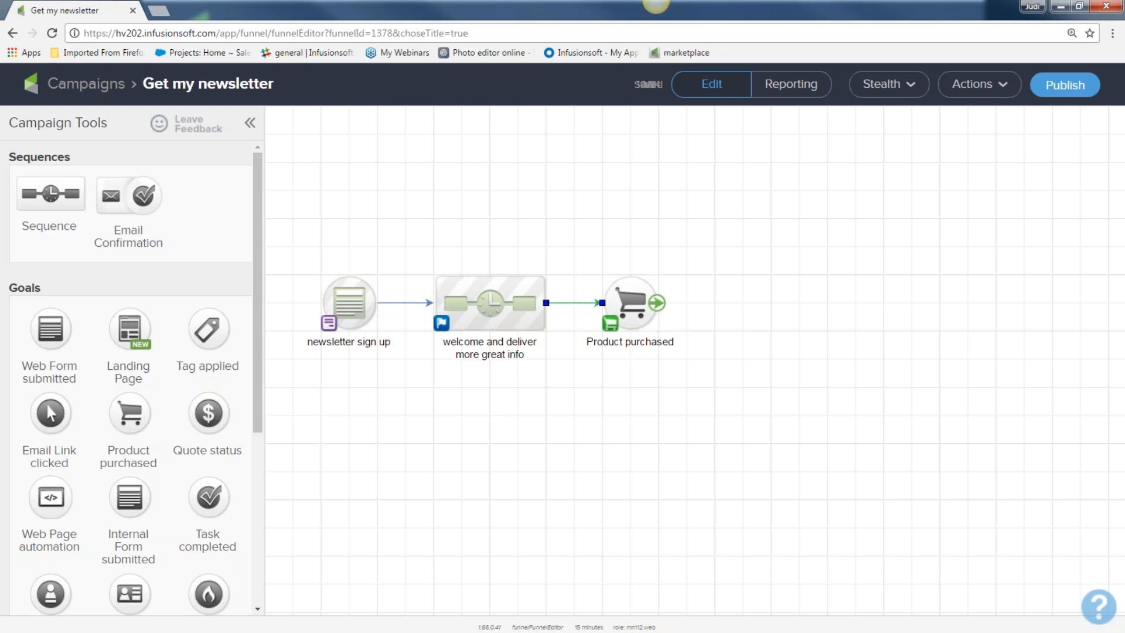
click(626, 298)
double_click(626, 297)
click(326, 348)
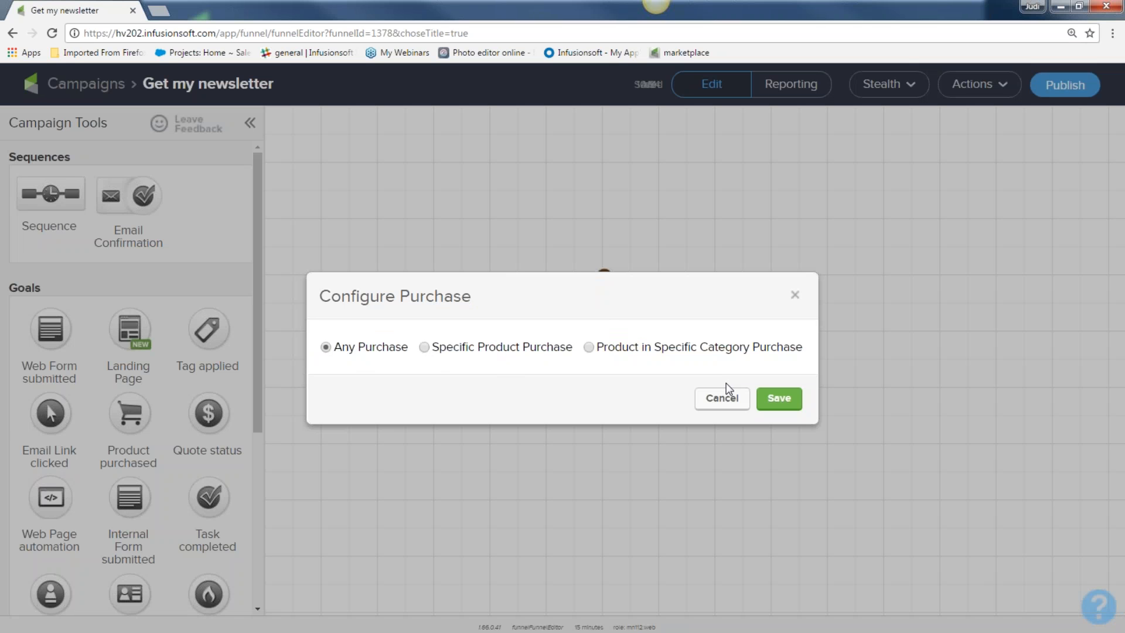
click(779, 399)
Step: Select the sign-up form goal, the welcome sequence and the Product purchased goal in turn
drag(291, 244, 399, 376)
drag(399, 253, 577, 382)
drag(564, 249, 691, 381)
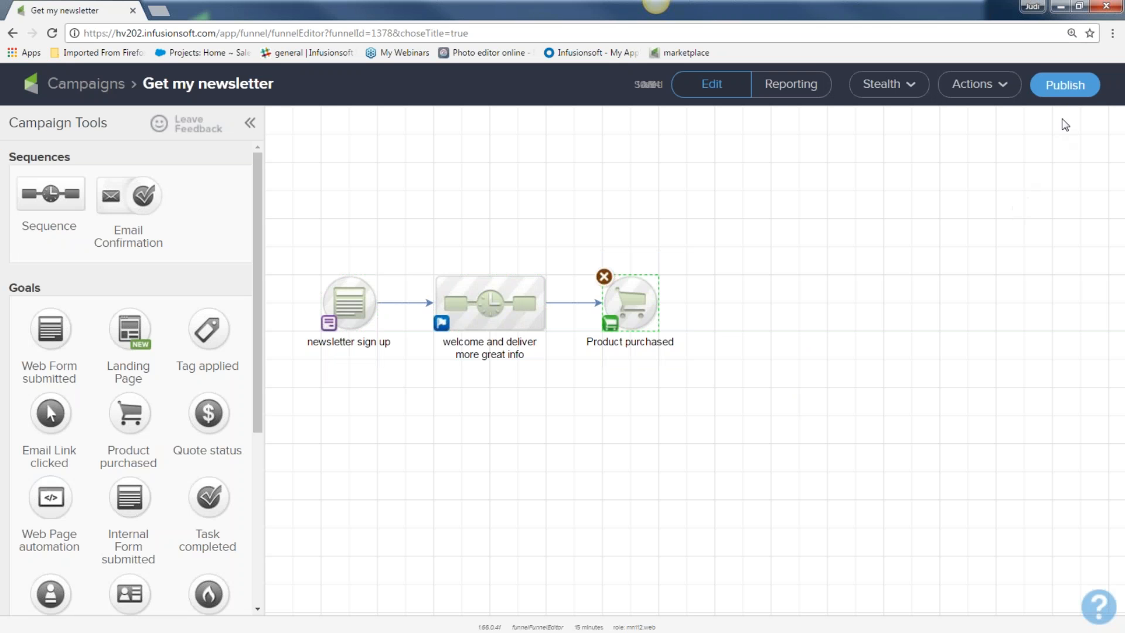
Step: Review the publish checklist's functional inspection result and the Elements Not Marked As Ready list
click(1064, 87)
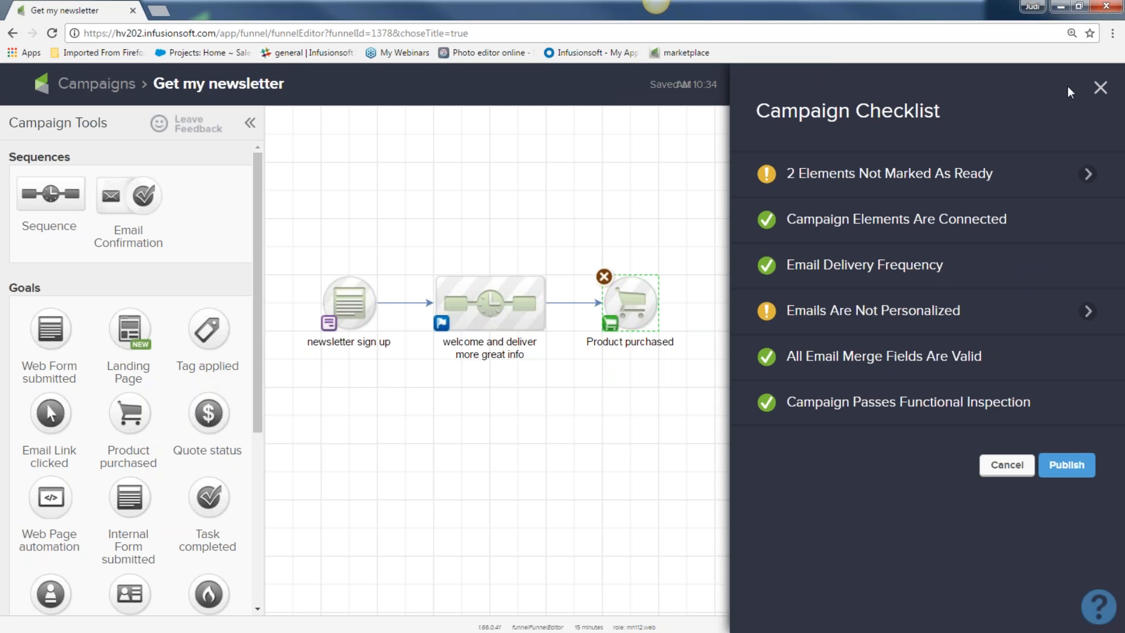
mouse_move(1051, 398)
drag(1051, 397, 939, 402)
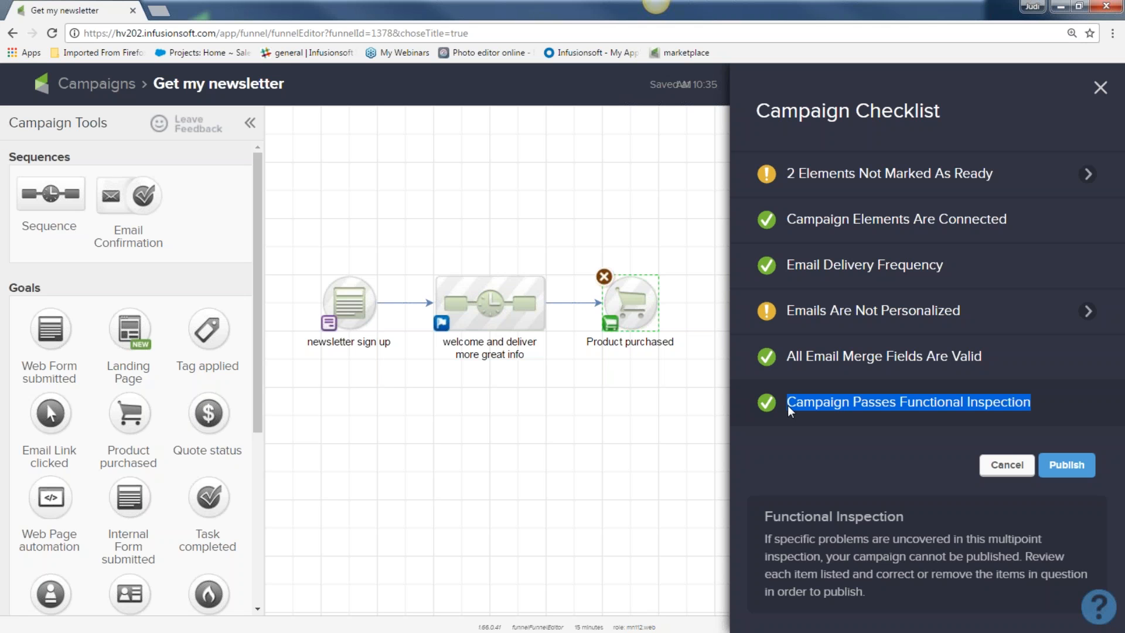
mouse_move(966, 178)
drag(998, 175, 798, 186)
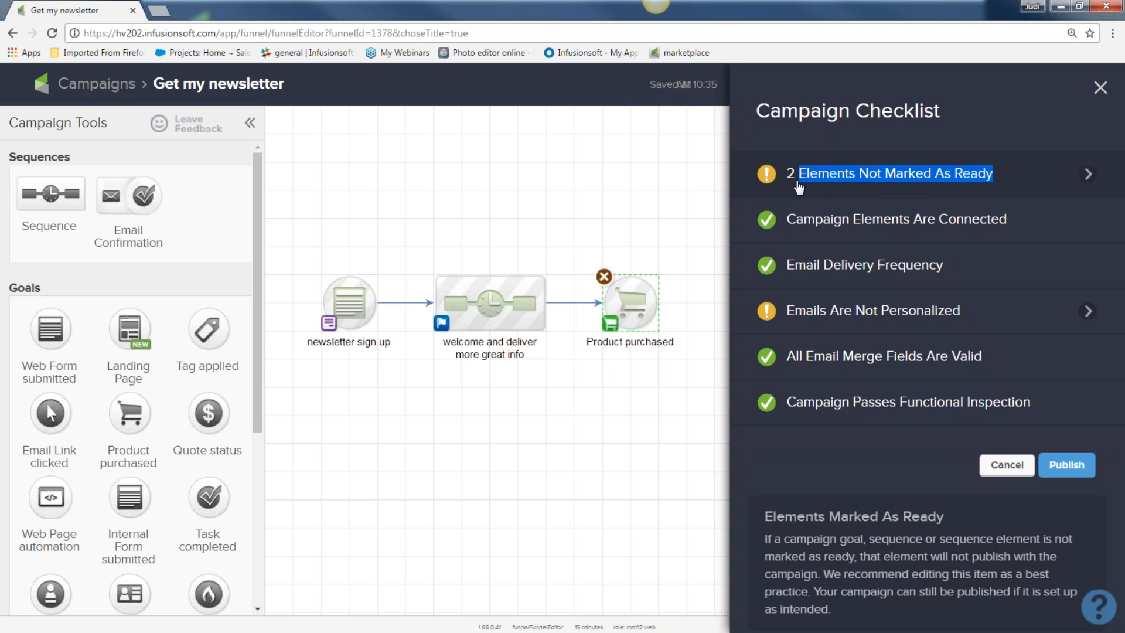
click(798, 186)
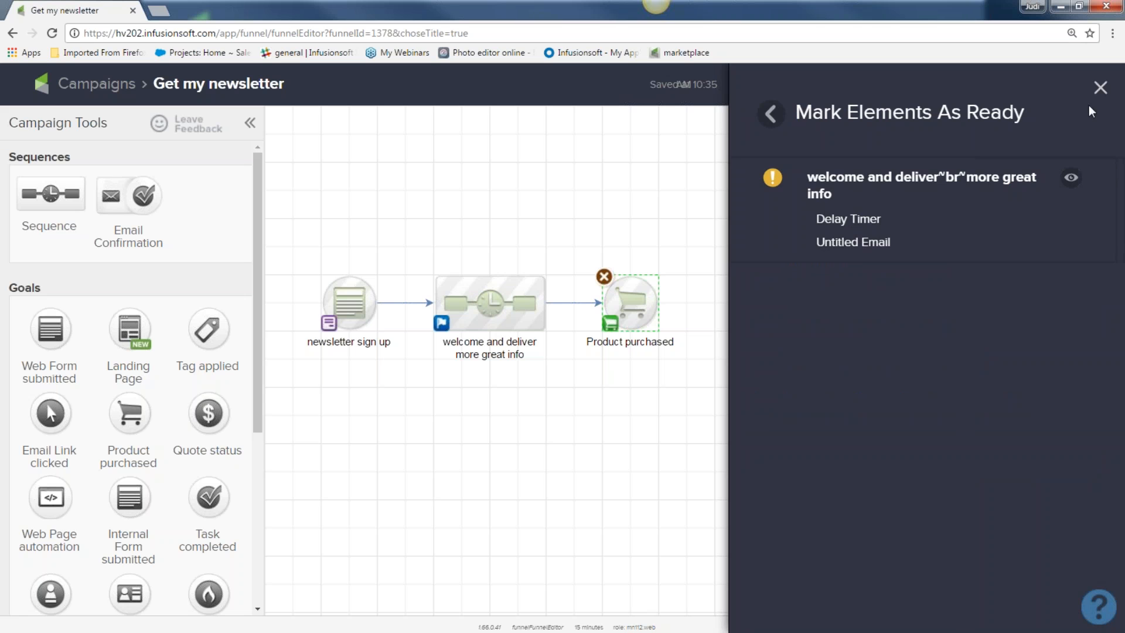
click(1100, 89)
Step: Publish the Get my newsletter campaign despite the checklist warnings
click(1060, 85)
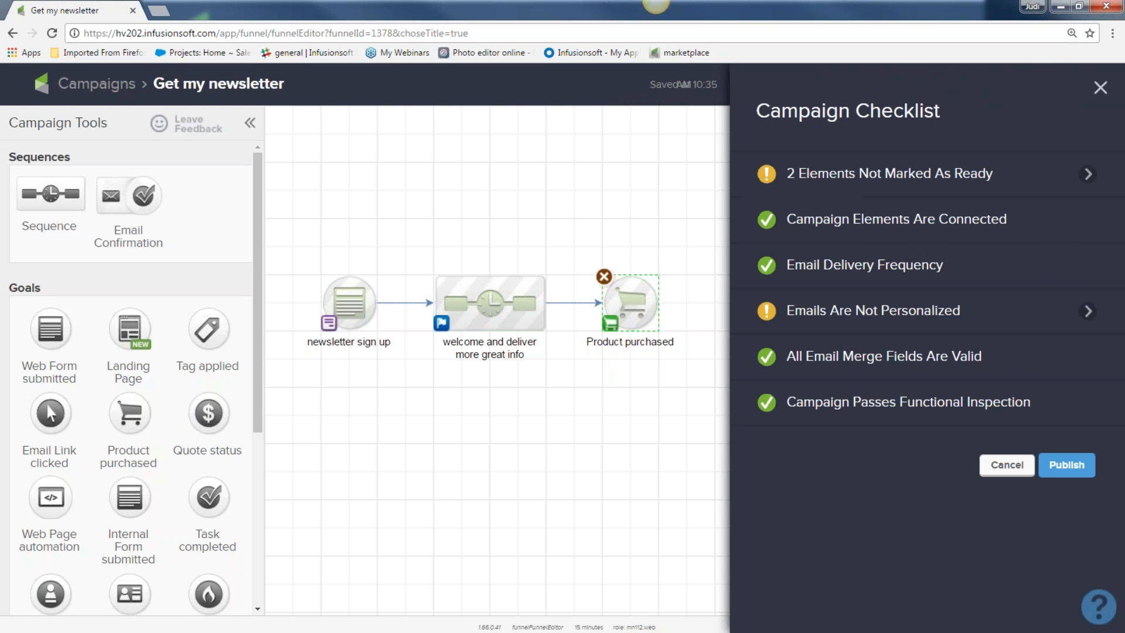
mouse_move(799, 311)
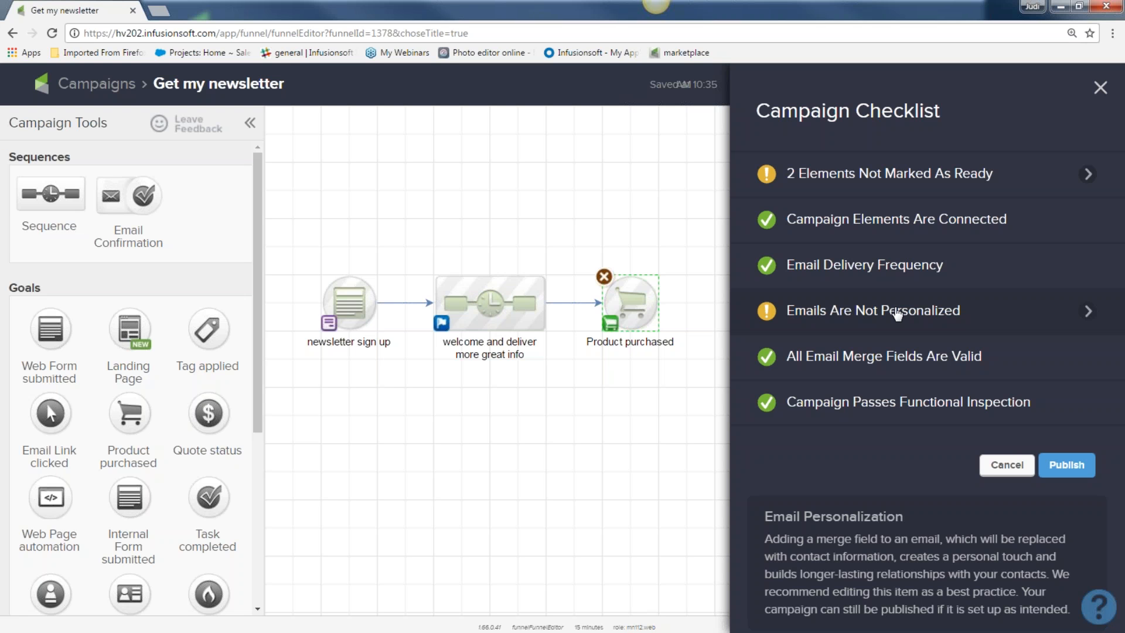
click(1075, 468)
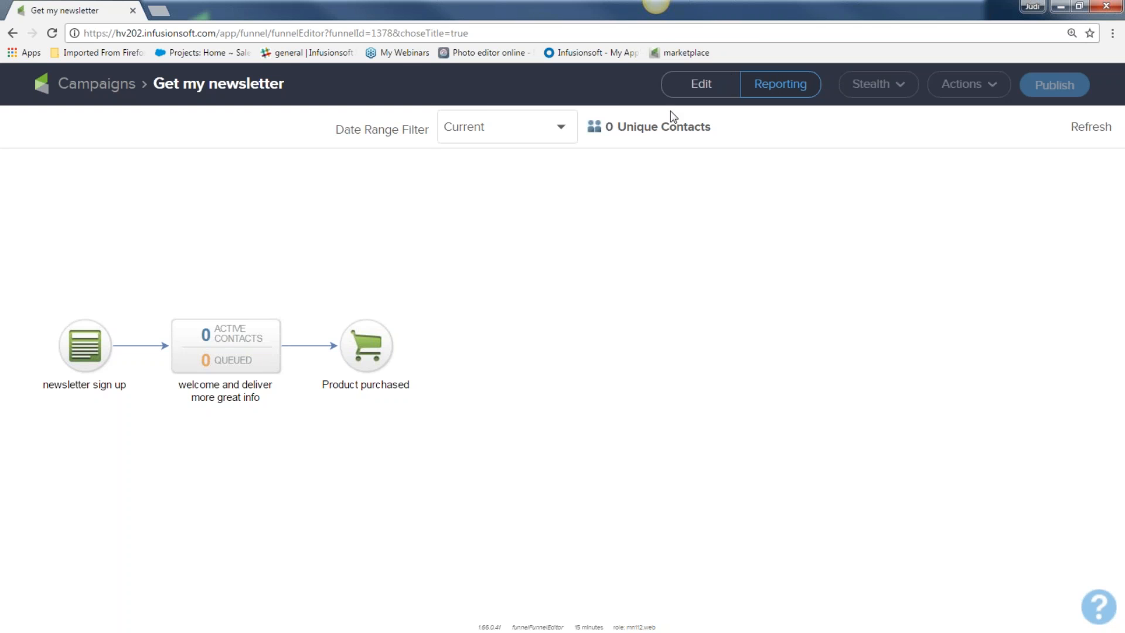
Step: Switch the published campaign from Reporting to Edit and open the newsletter sign up form goal
click(702, 85)
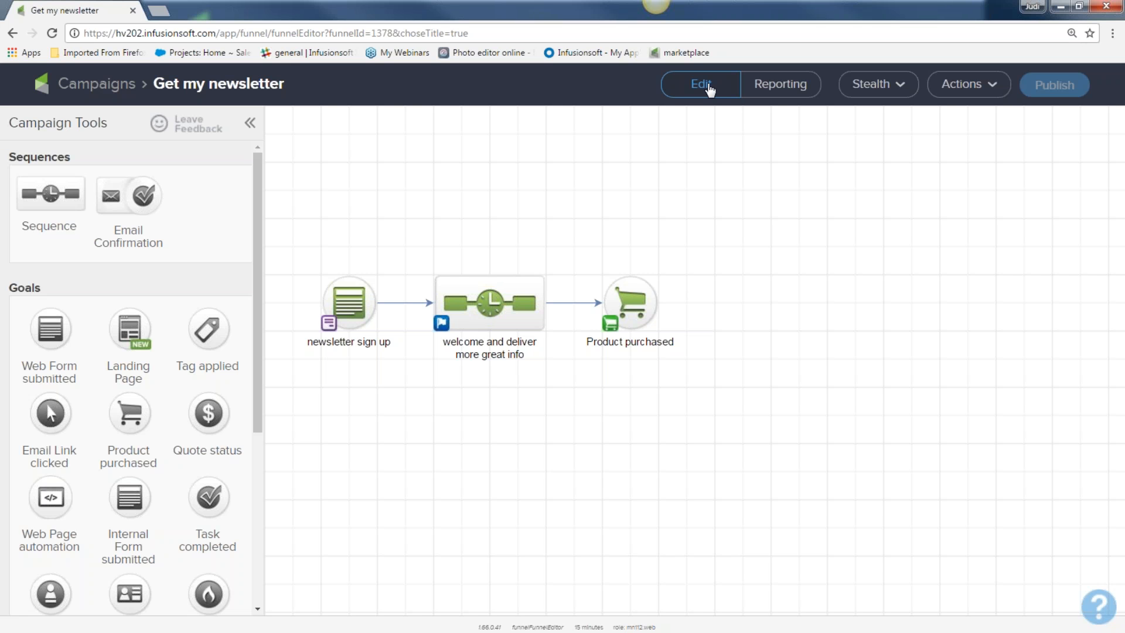
click(708, 88)
double_click(348, 307)
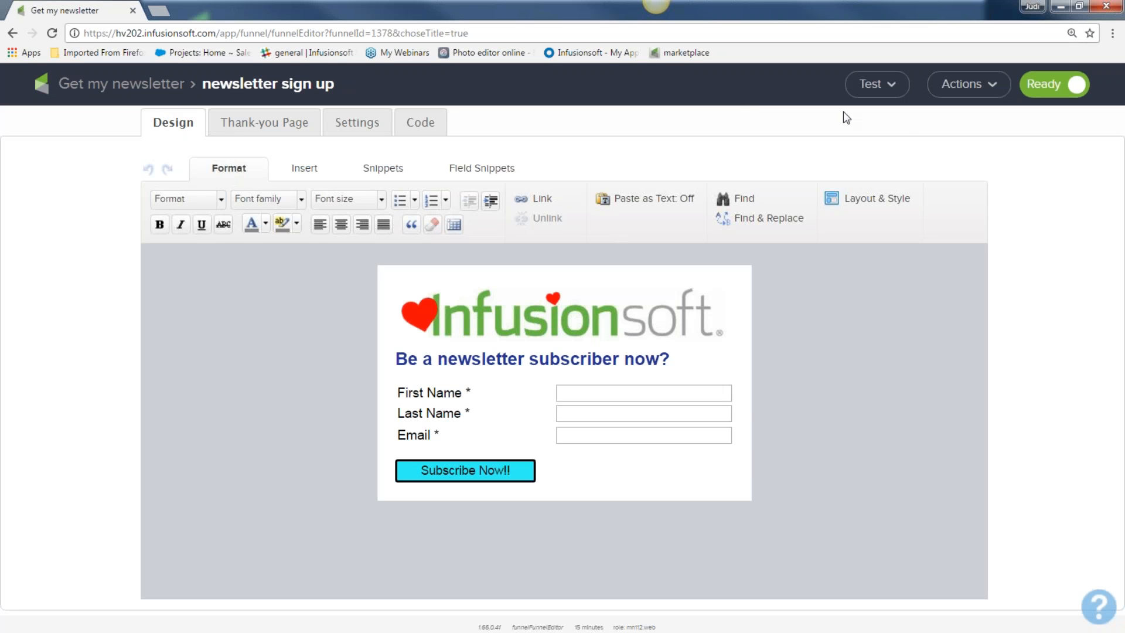
Step: Pick a test contact, then open the form's hosted Pretty URL from the Code tab
click(891, 88)
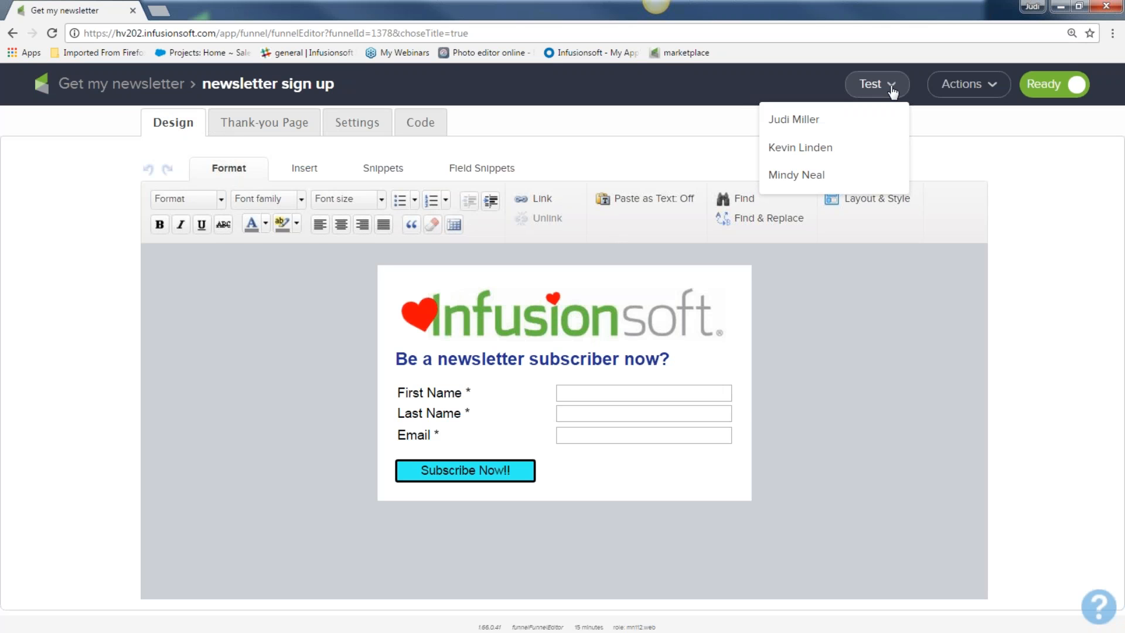
click(853, 126)
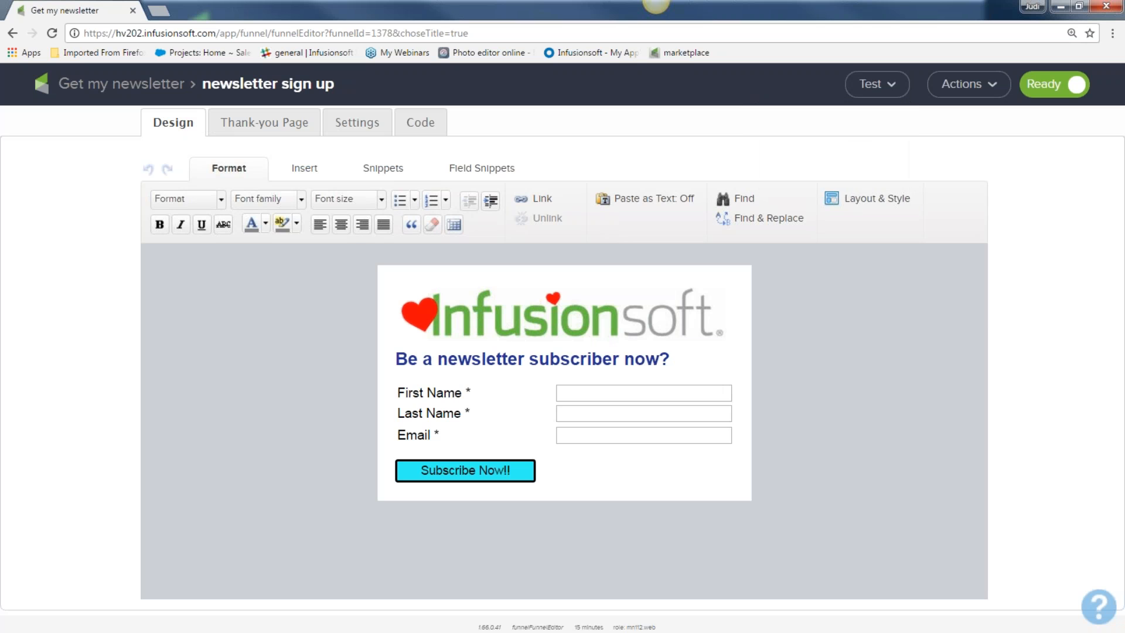
click(420, 122)
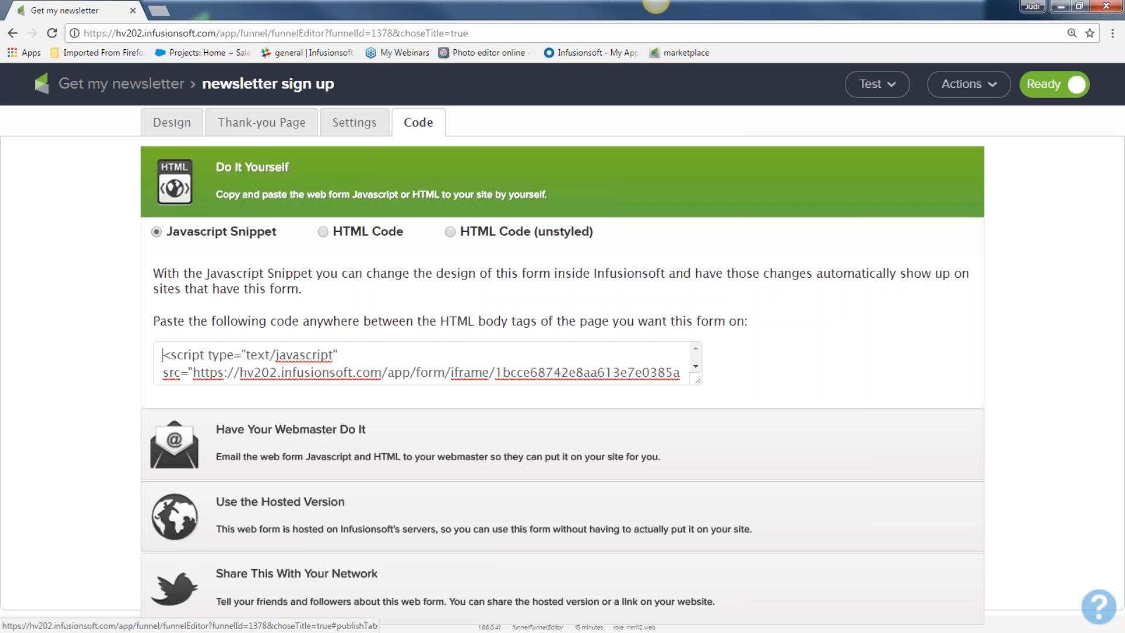
click(281, 505)
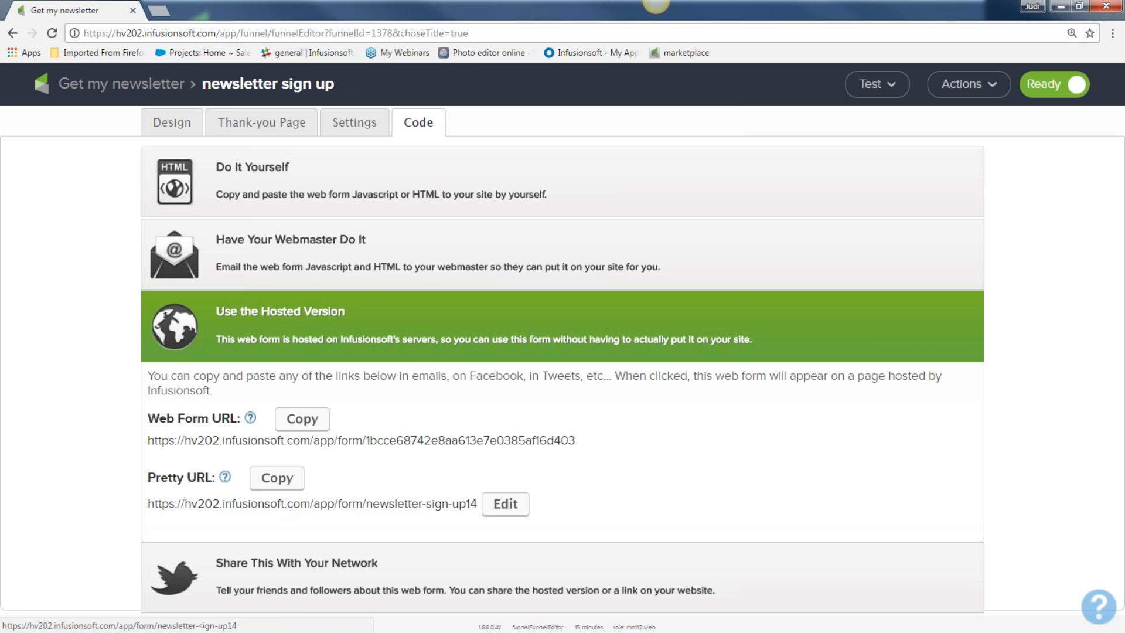
click(279, 505)
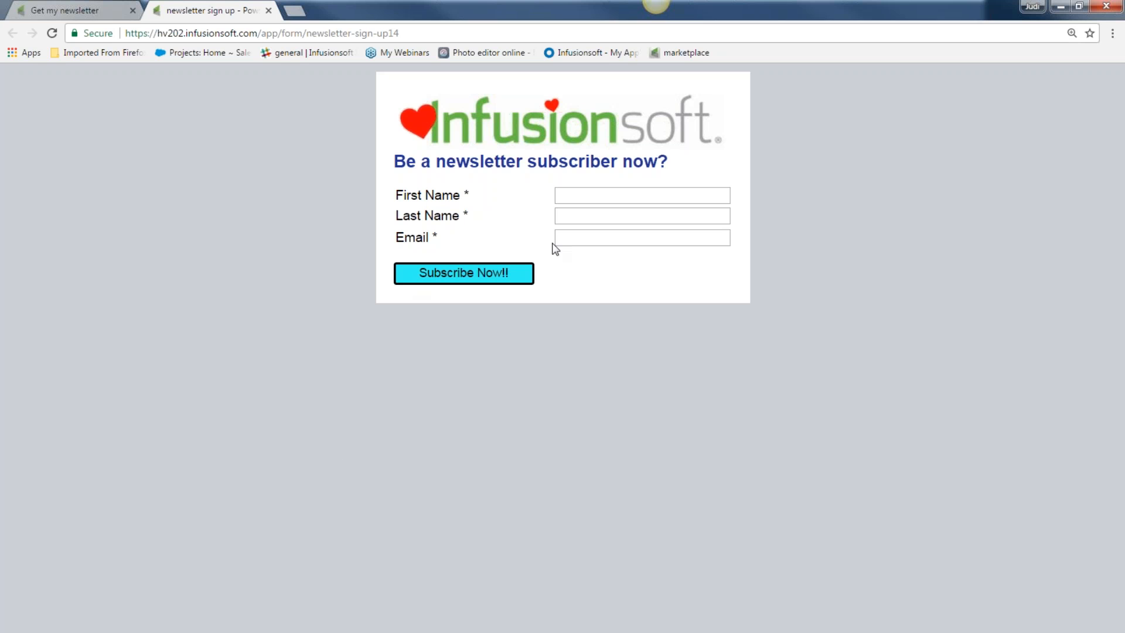
Step: Subscribe a test contact with first name, last name and e-mail, then return to the campaign tab
click(567, 196)
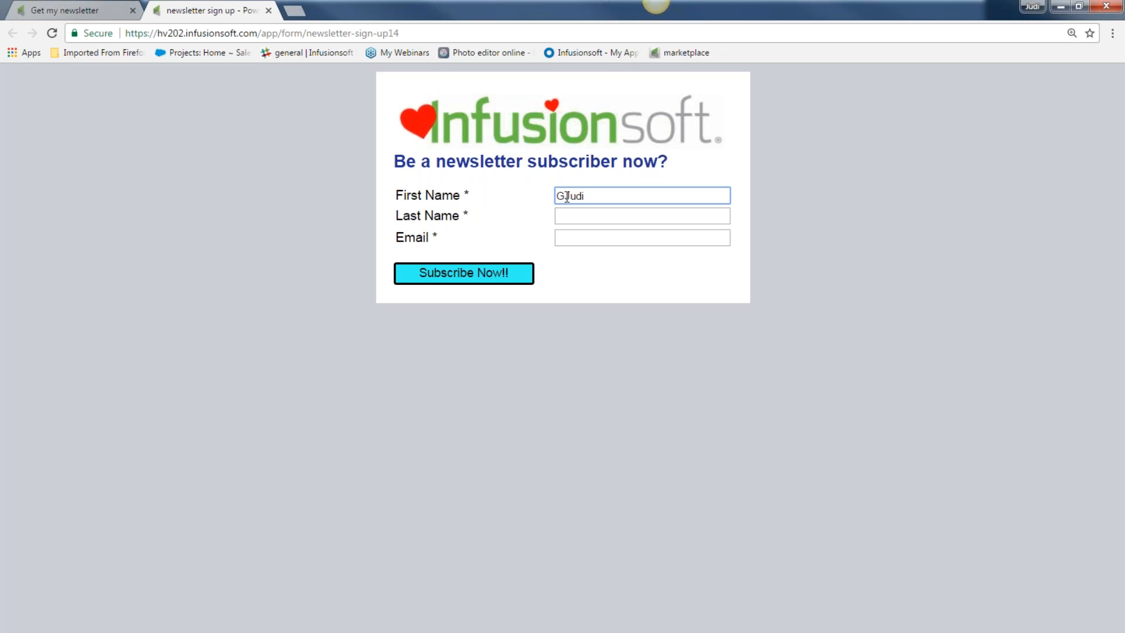
click(582, 216)
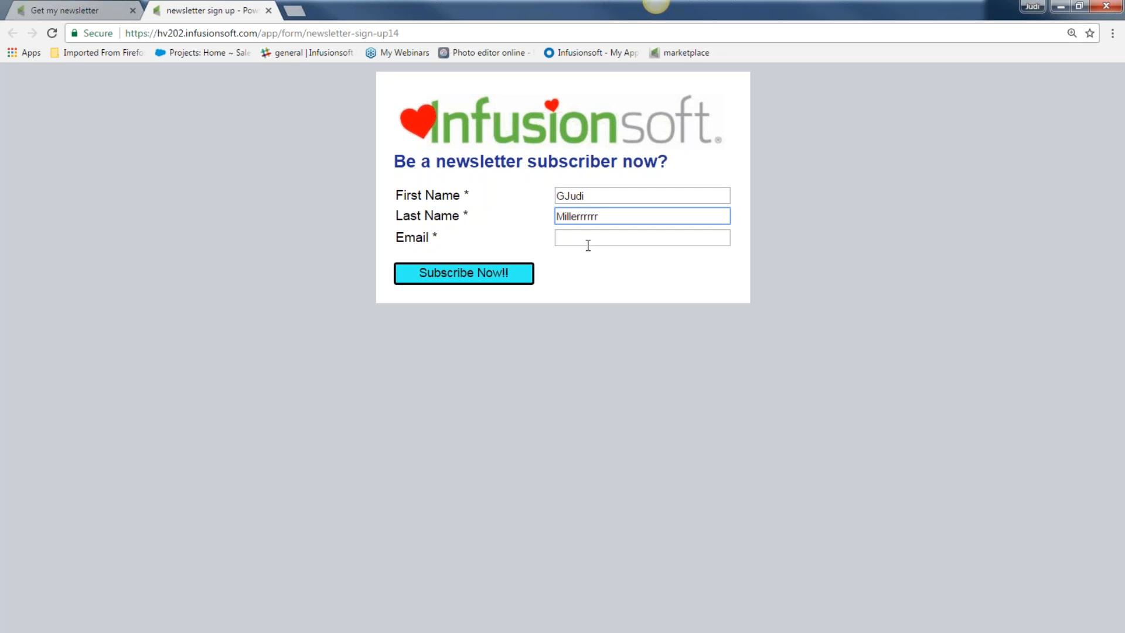
click(583, 241)
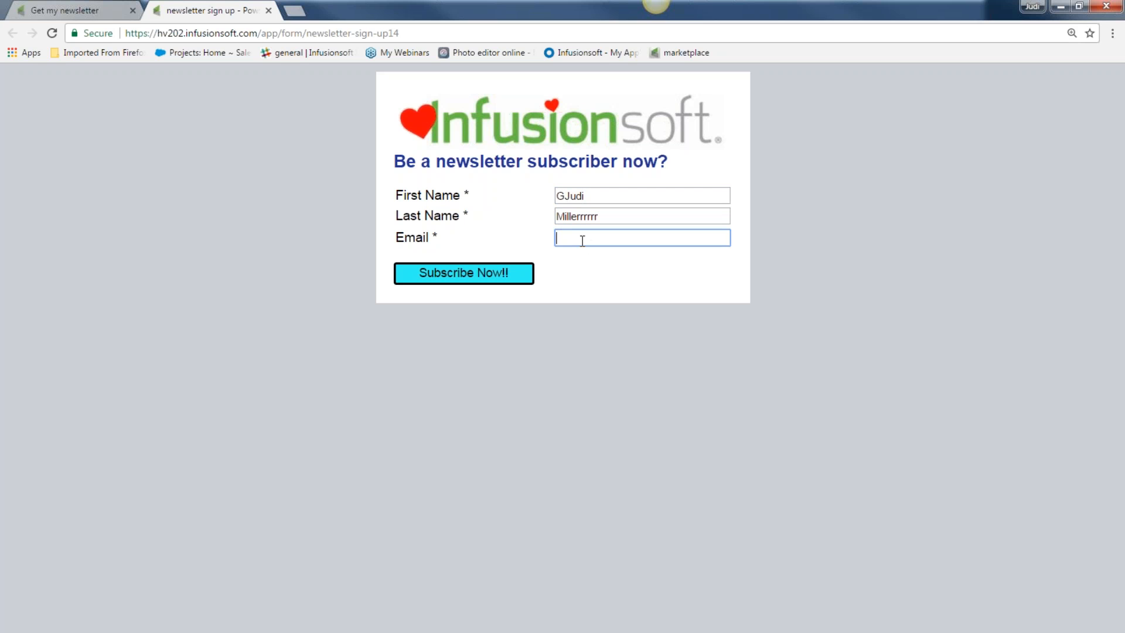
click(452, 272)
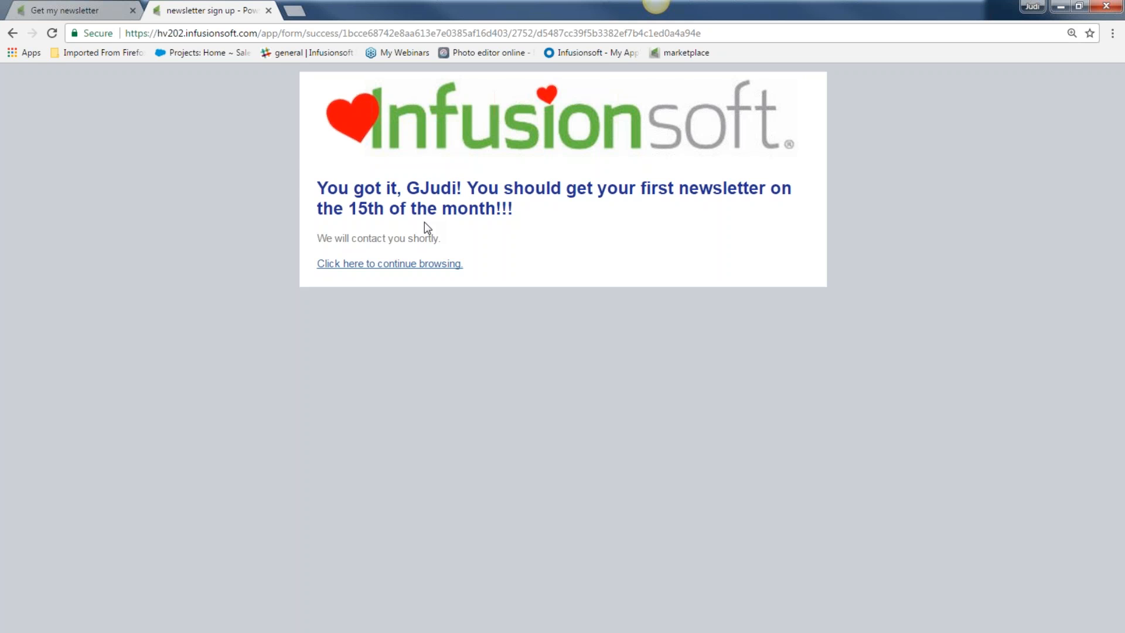
click(64, 10)
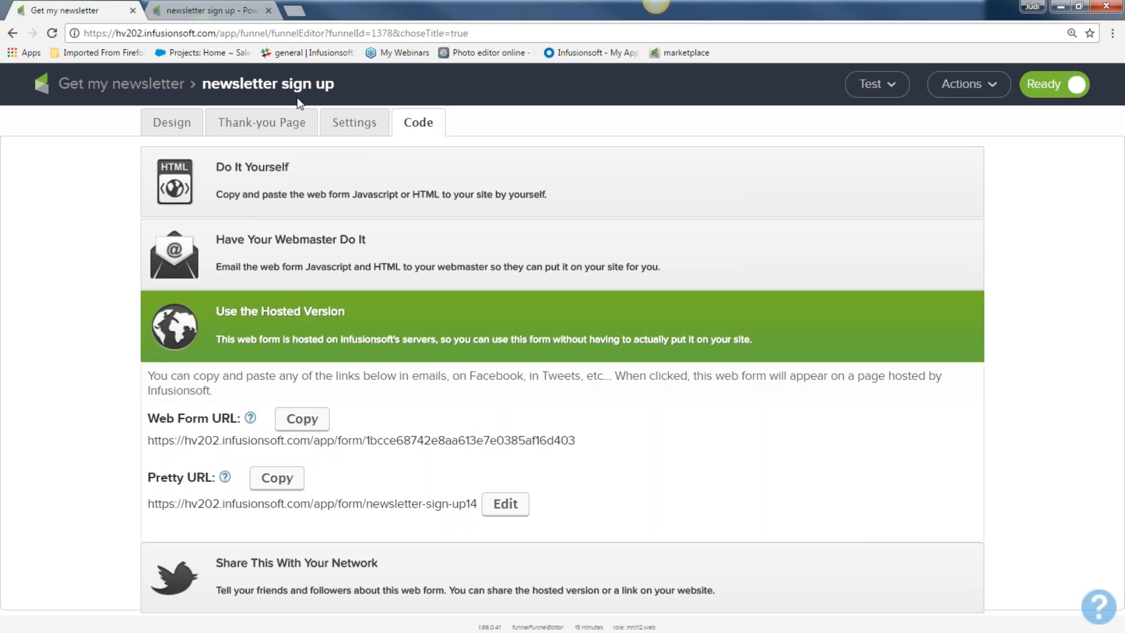
Step: Search for the test contact and open their record
click(85, 88)
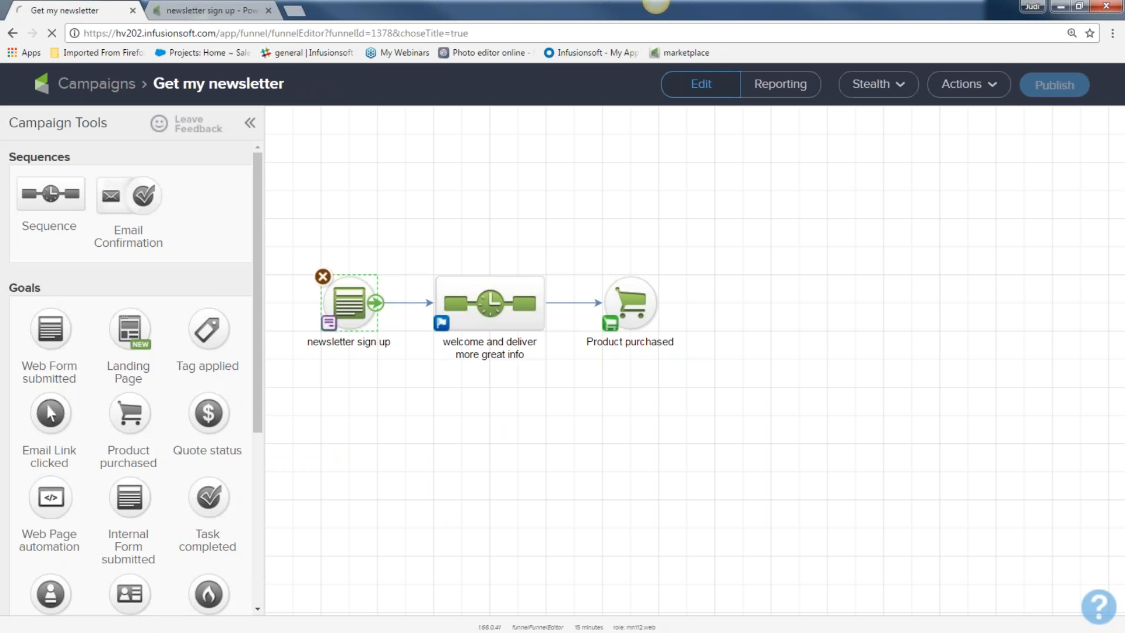
click(120, 83)
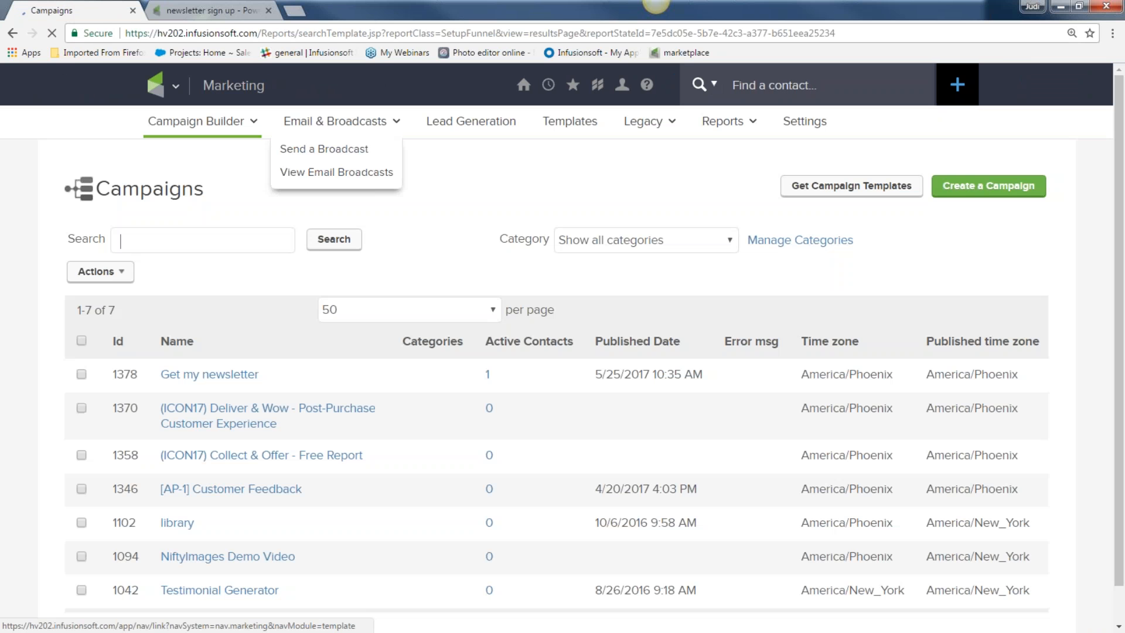
click(735, 88)
text(Gj)
click(733, 129)
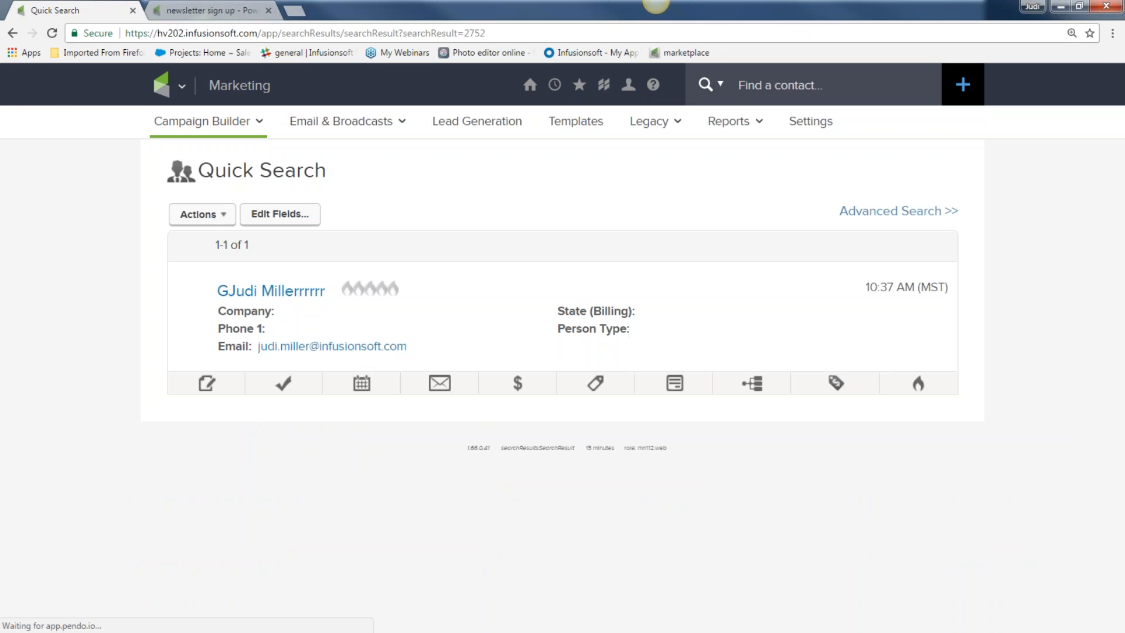
click(280, 297)
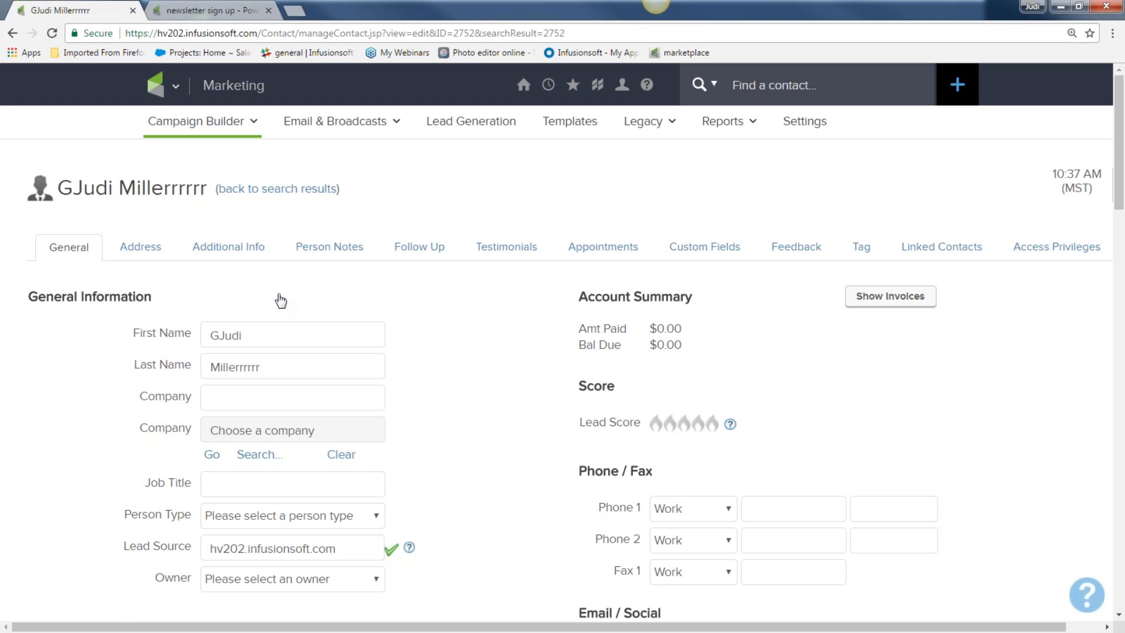
Step: Check the test contact's Tags, confirming none are applied yet
scroll(467, 379, down, 6)
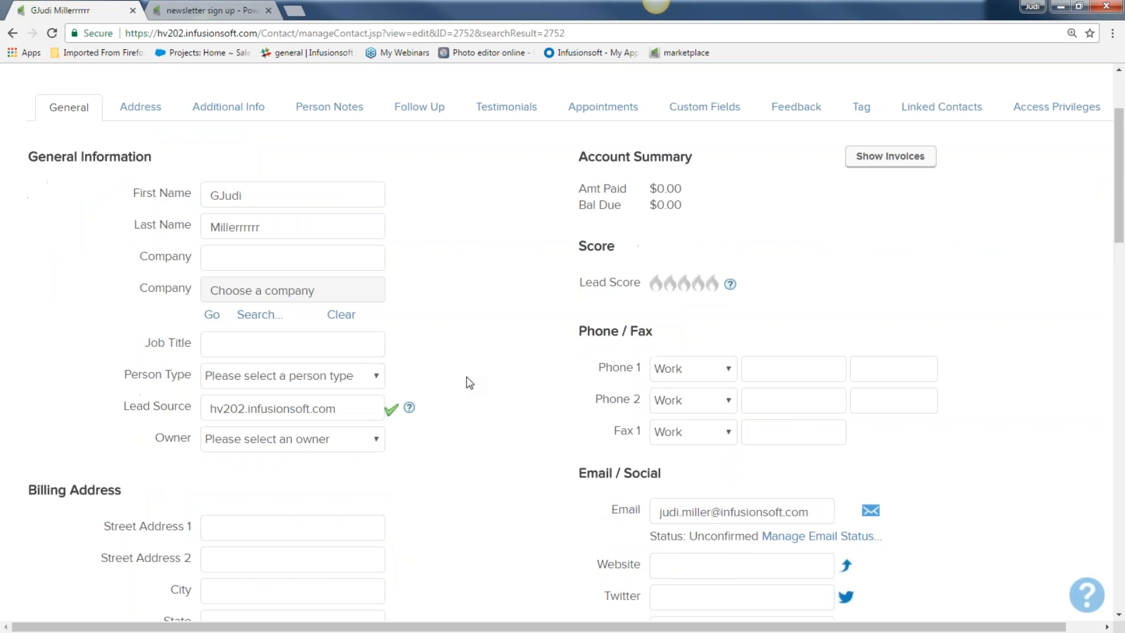
scroll(470, 382, down, 4)
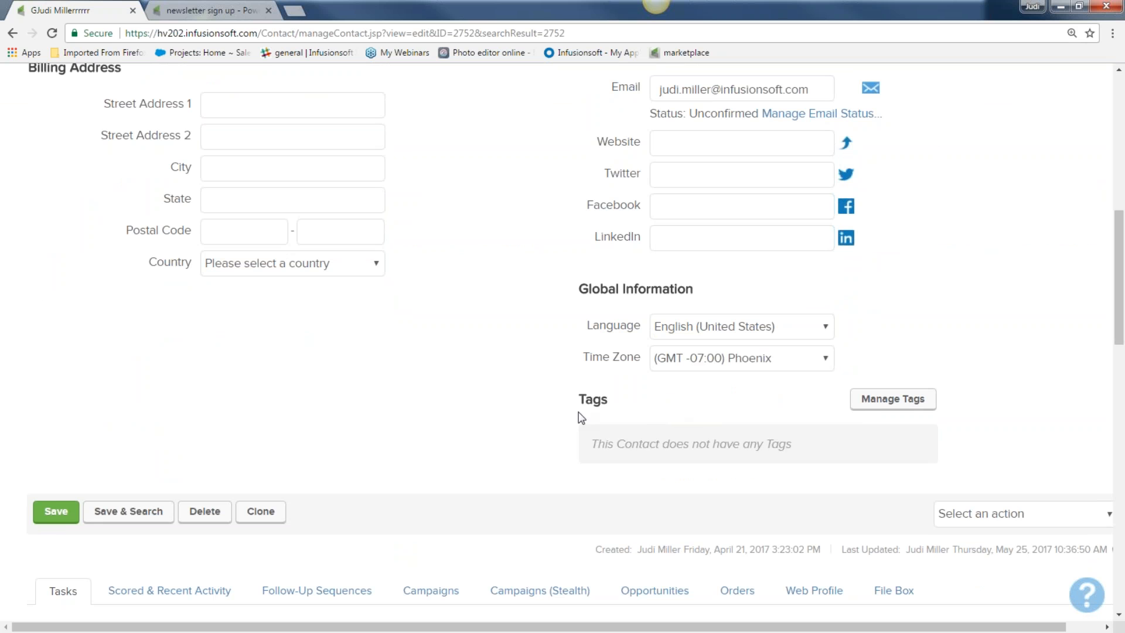
scroll(532, 416, up, 7)
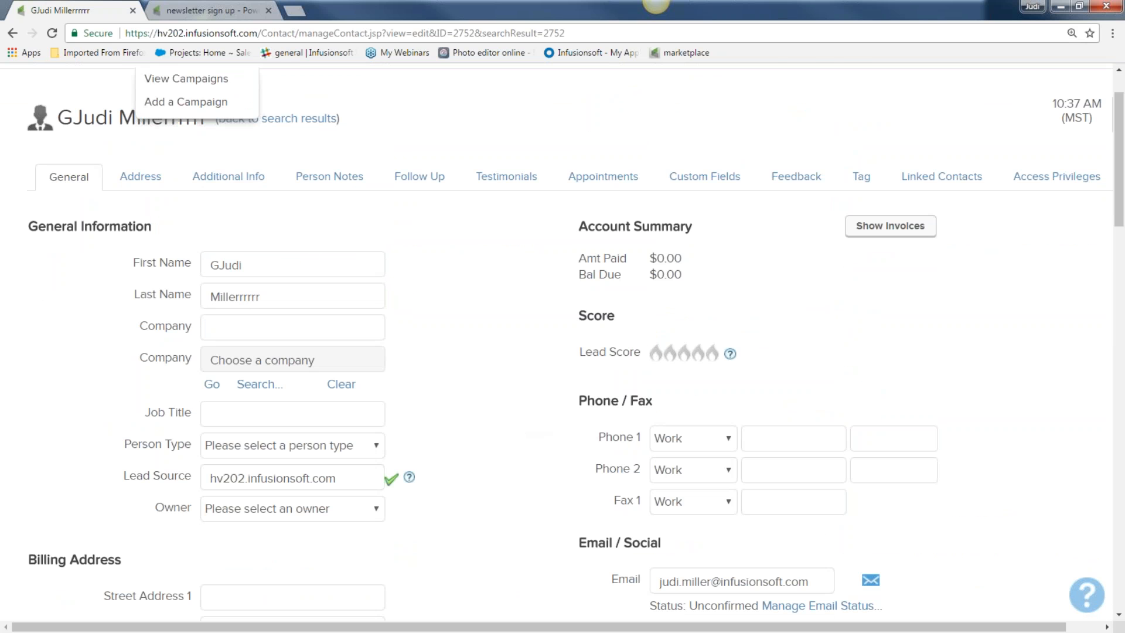
click(207, 11)
click(97, 13)
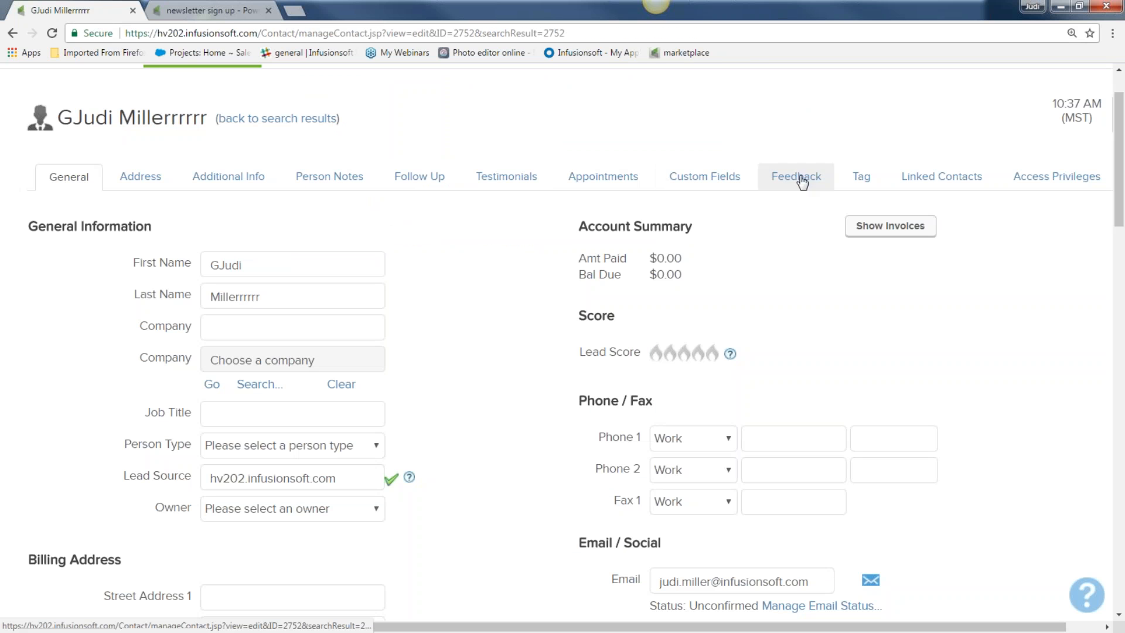
click(857, 179)
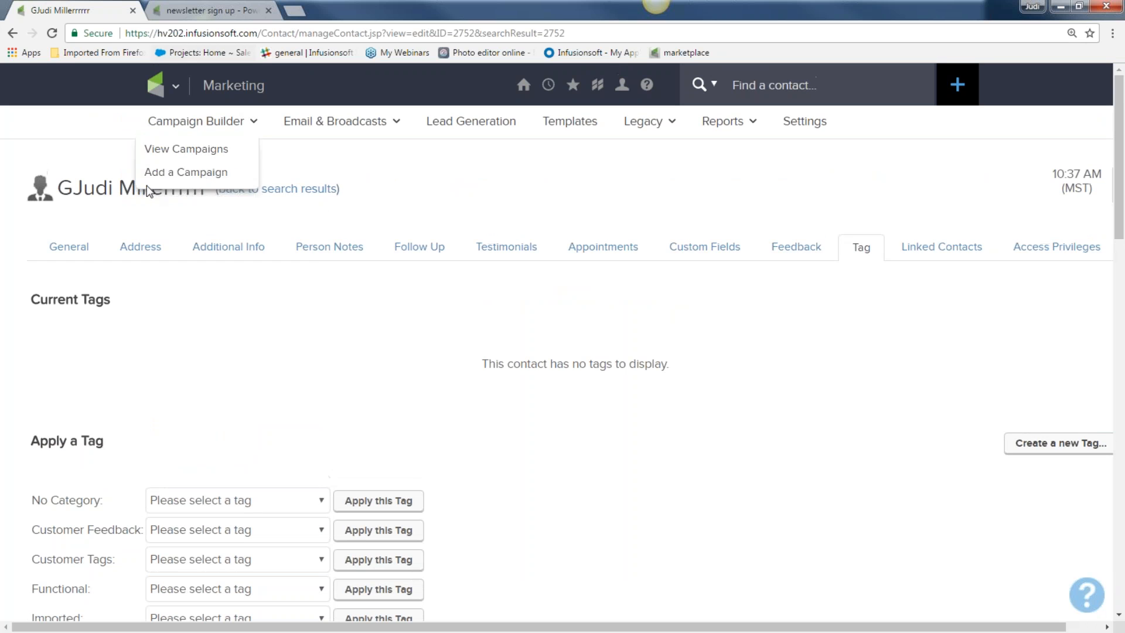
Step: Open the Get my newsletter campaign from the Campaign Builder list
click(182, 92)
click(505, 160)
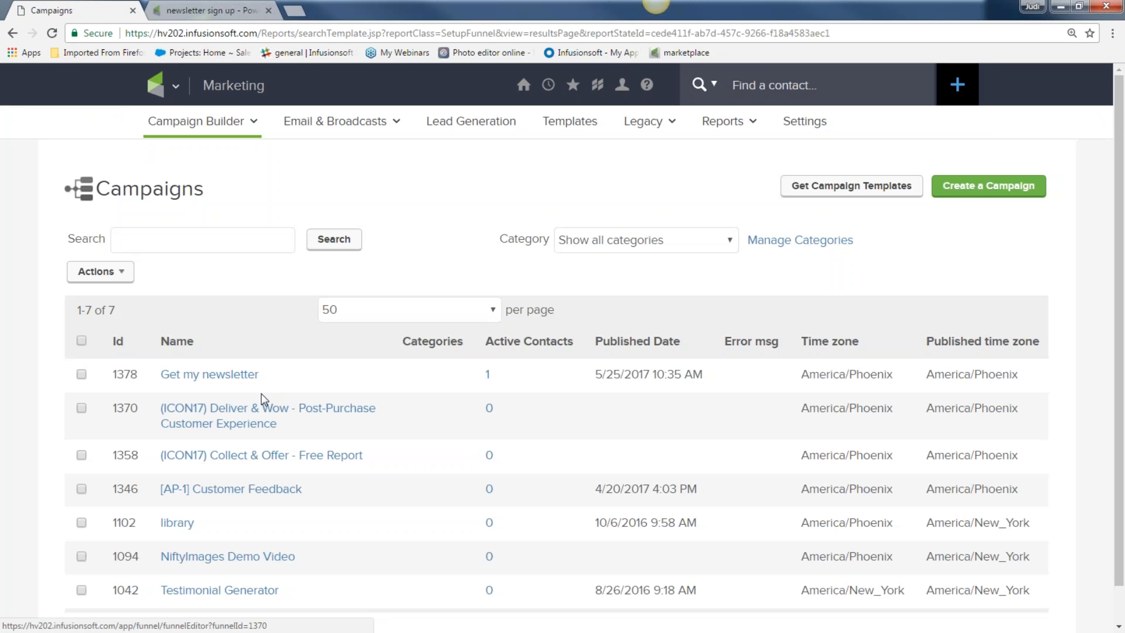
click(209, 374)
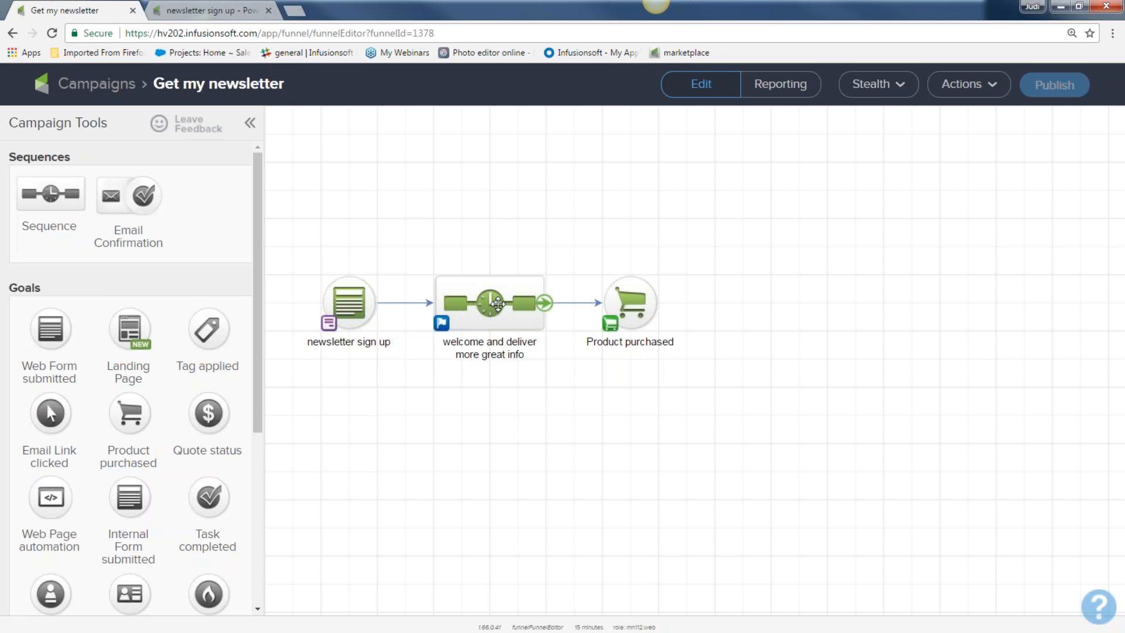
Step: Check the welcome sequence's Apply 1 tag step configuration and save it
double_click(497, 302)
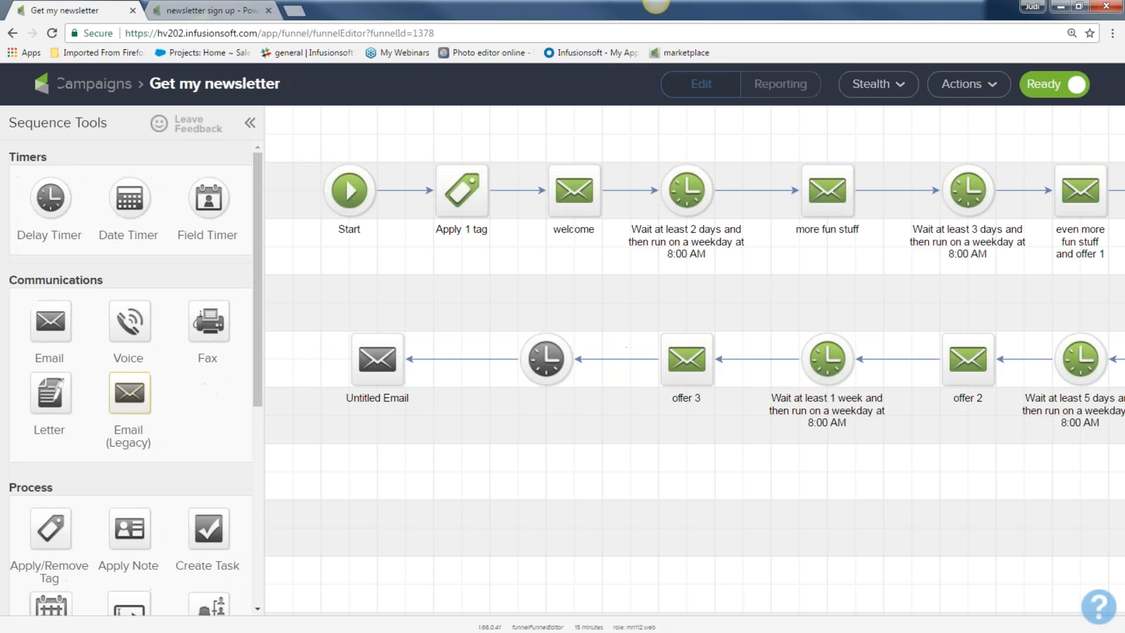
click(458, 191)
double_click(458, 191)
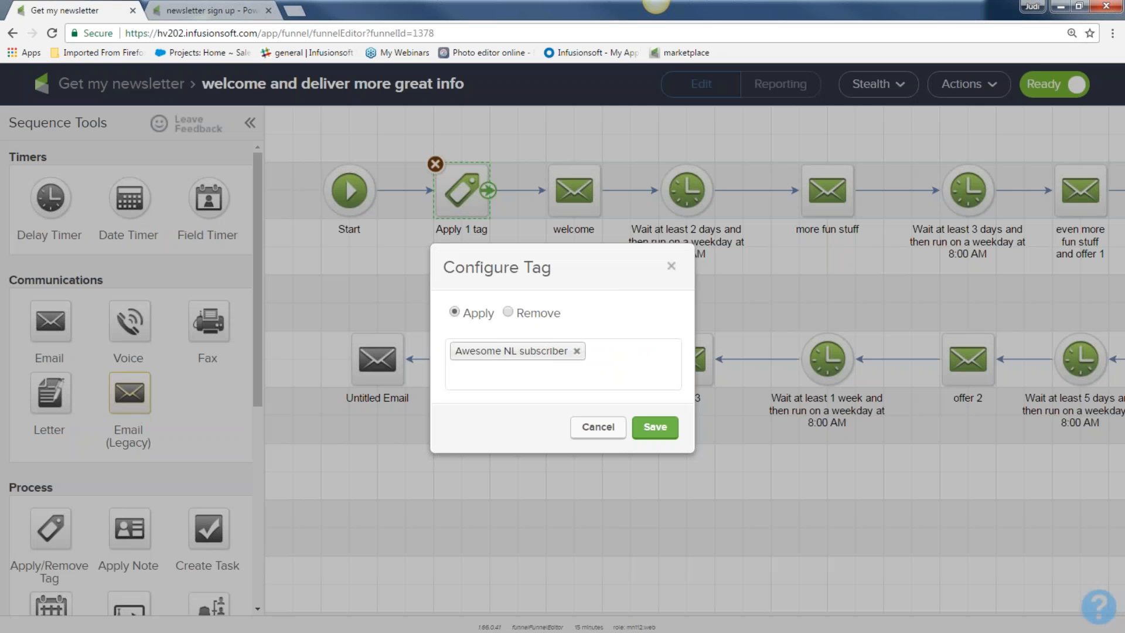
click(655, 427)
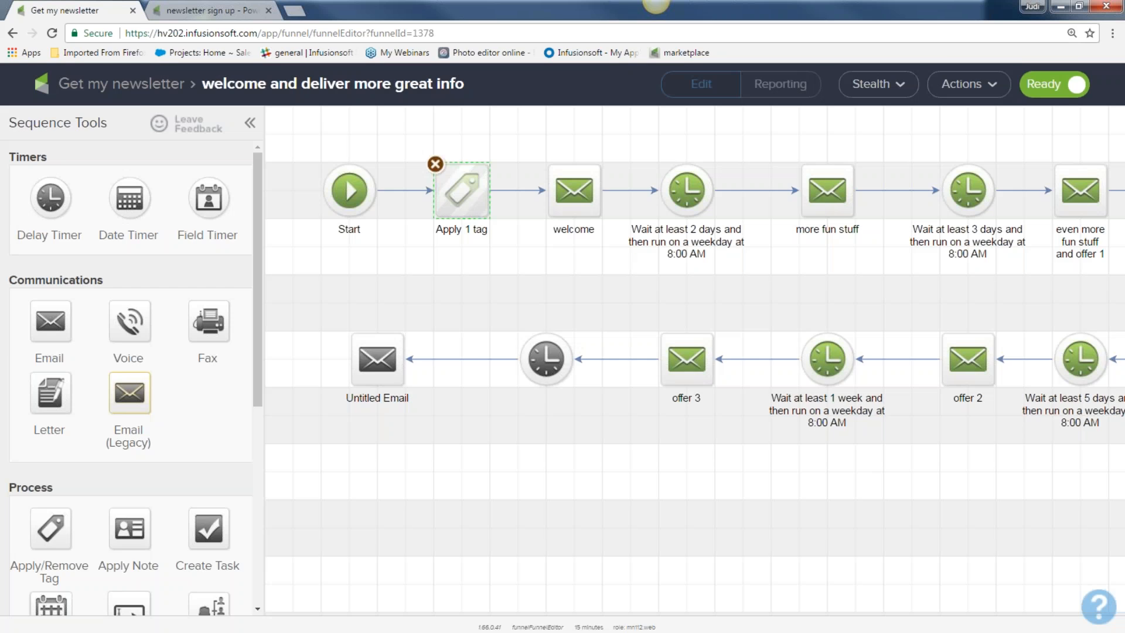
Step: Return to the campaign canvas and republish Get my newsletter
click(150, 85)
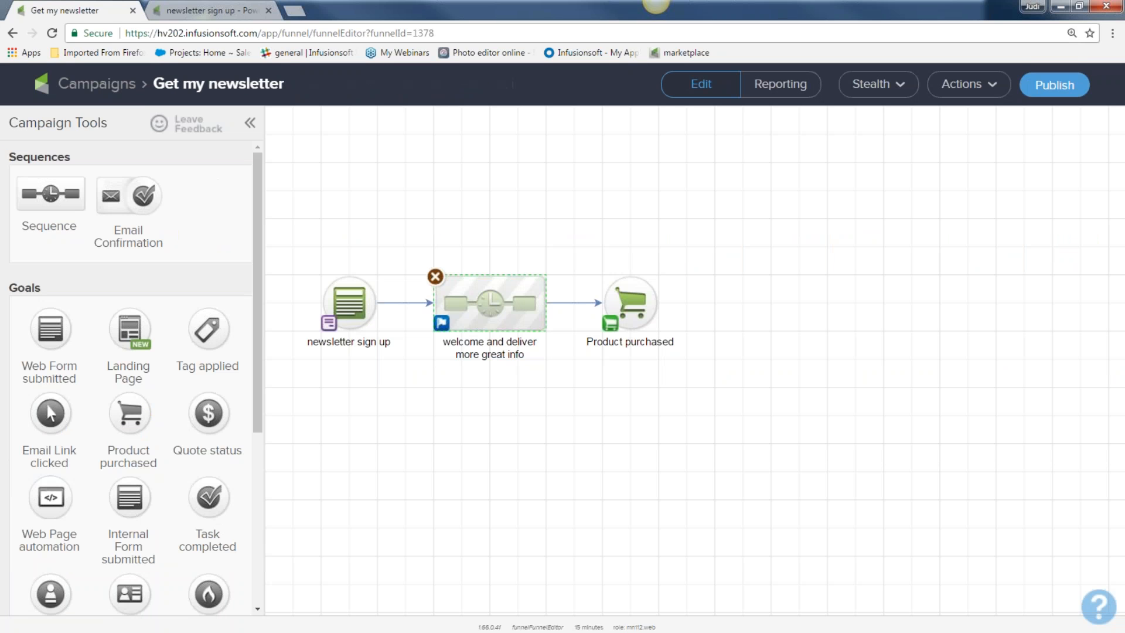
click(1054, 85)
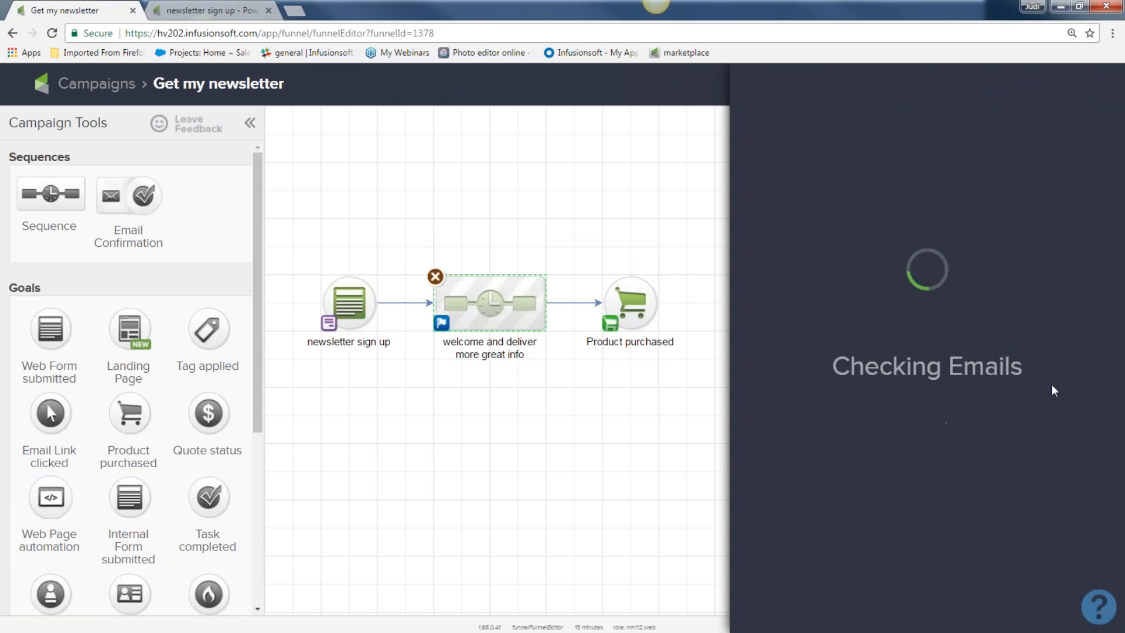
click(1066, 464)
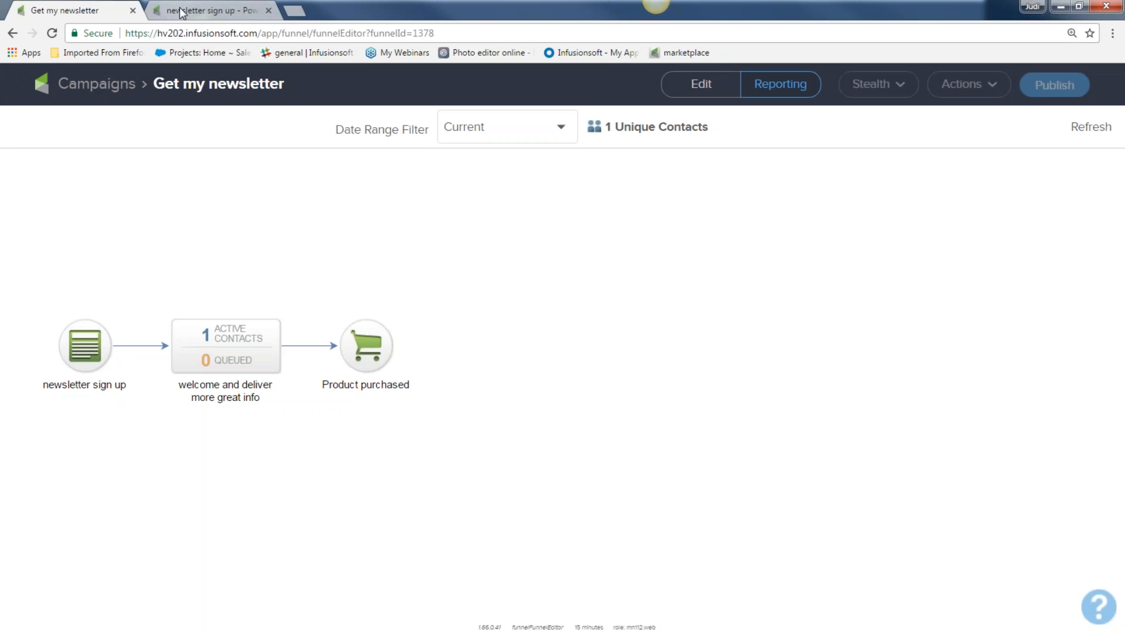
Step: Open the account's stealth login page in a new tab and close the sign-up and access denied tabs
click(294, 11)
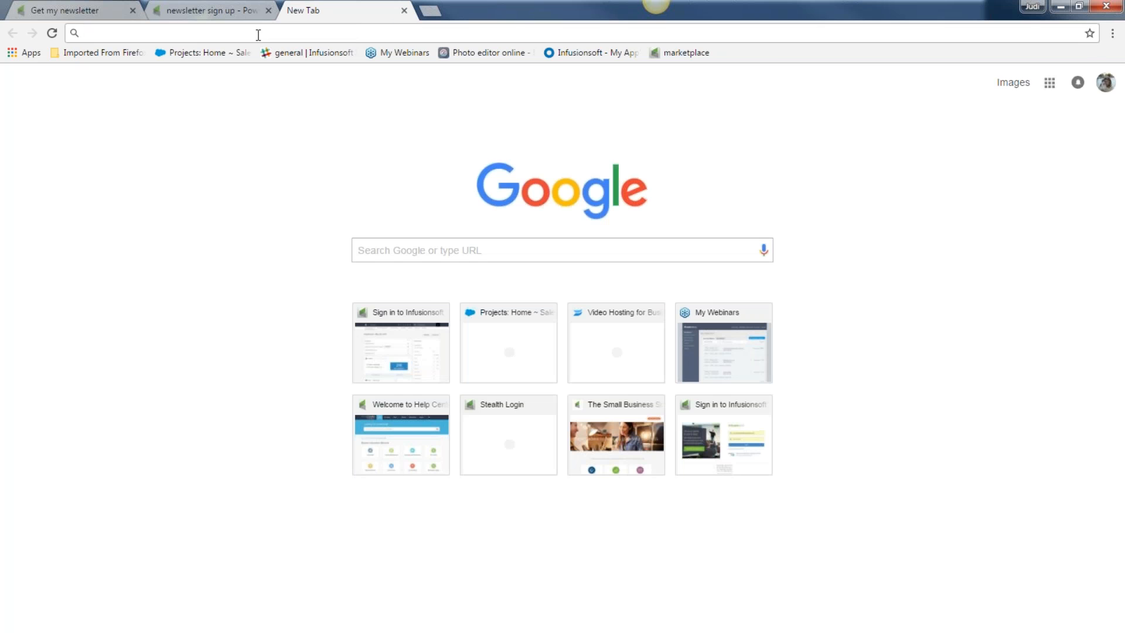
text(hv202.infusionsoft.com)
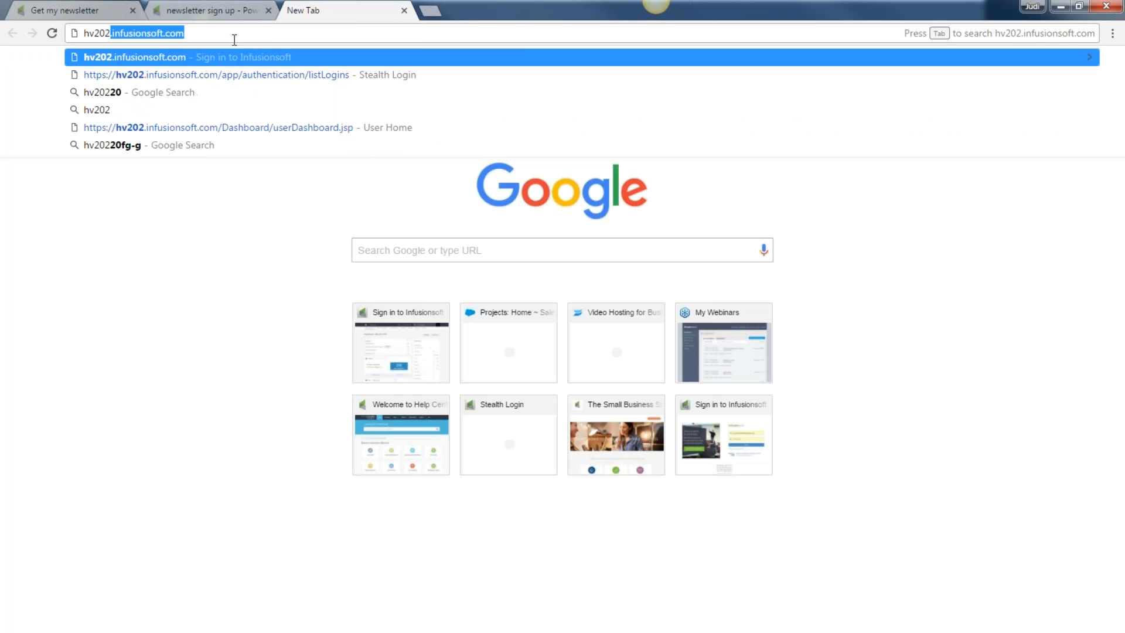
click(164, 78)
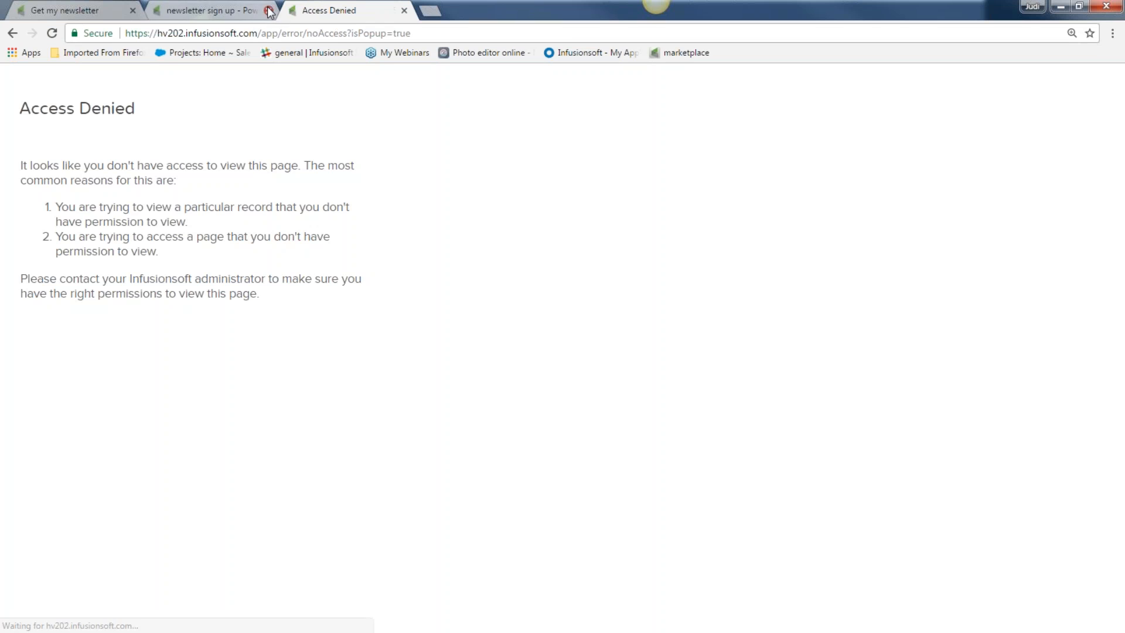
click(270, 11)
click(270, 11)
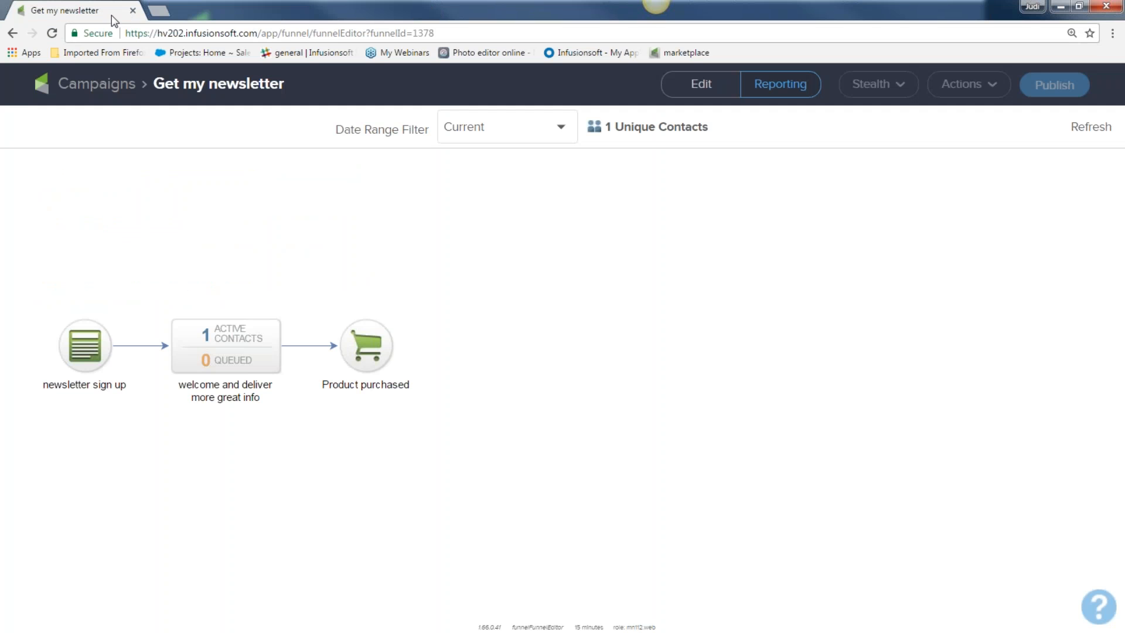
Step: Open the test contact's record and note the Awesome NL subscriber tag
click(107, 87)
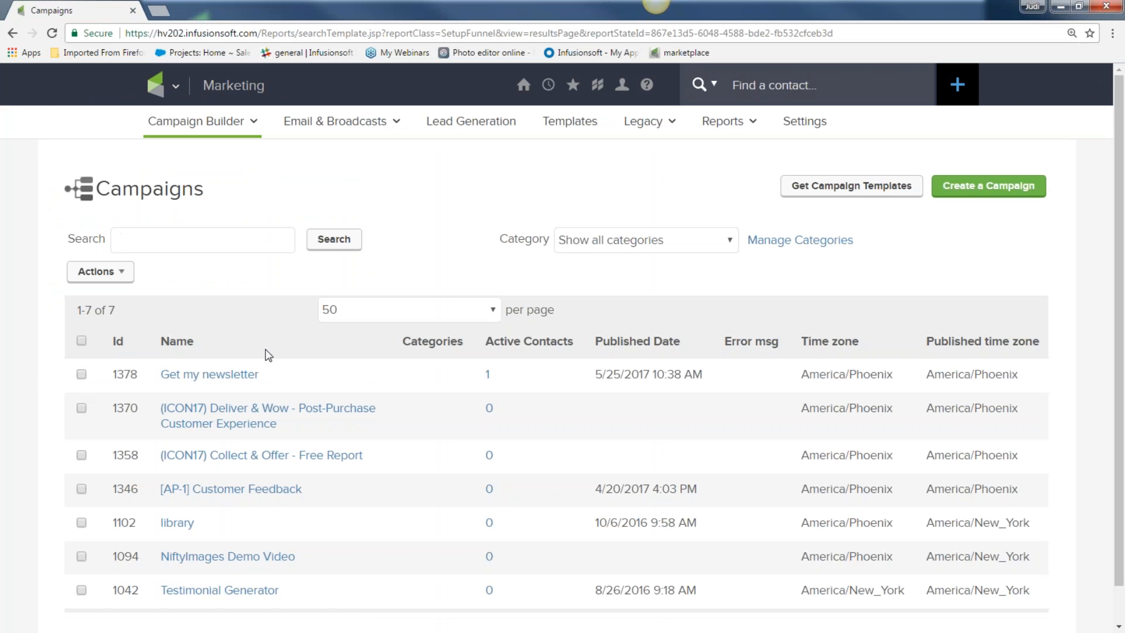
click(756, 86)
text(Gj)
click(752, 132)
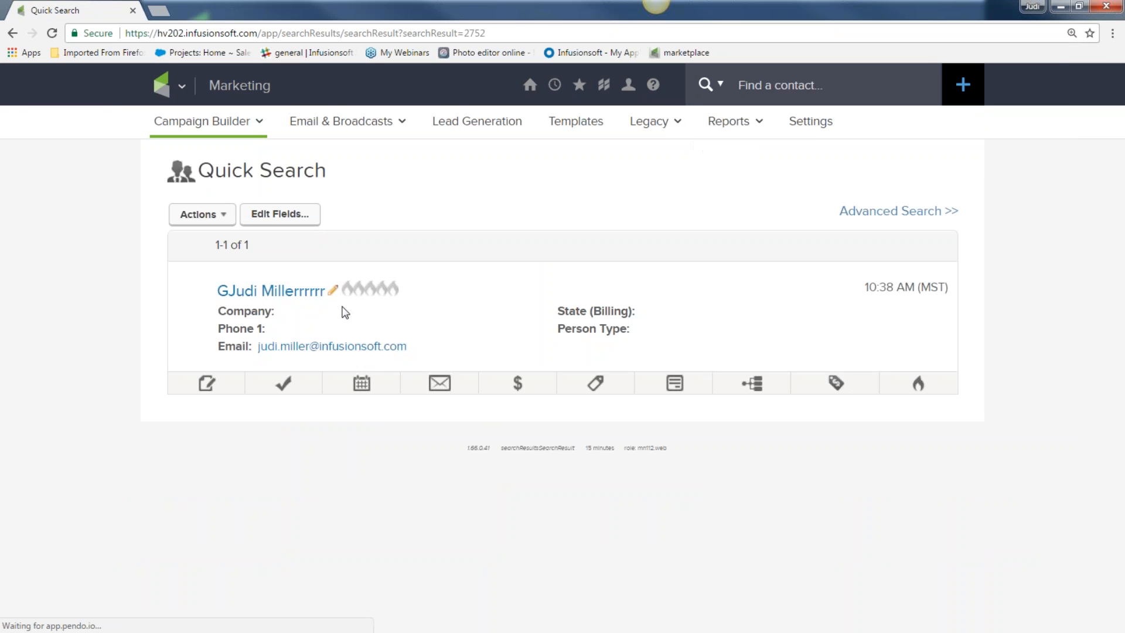
click(345, 313)
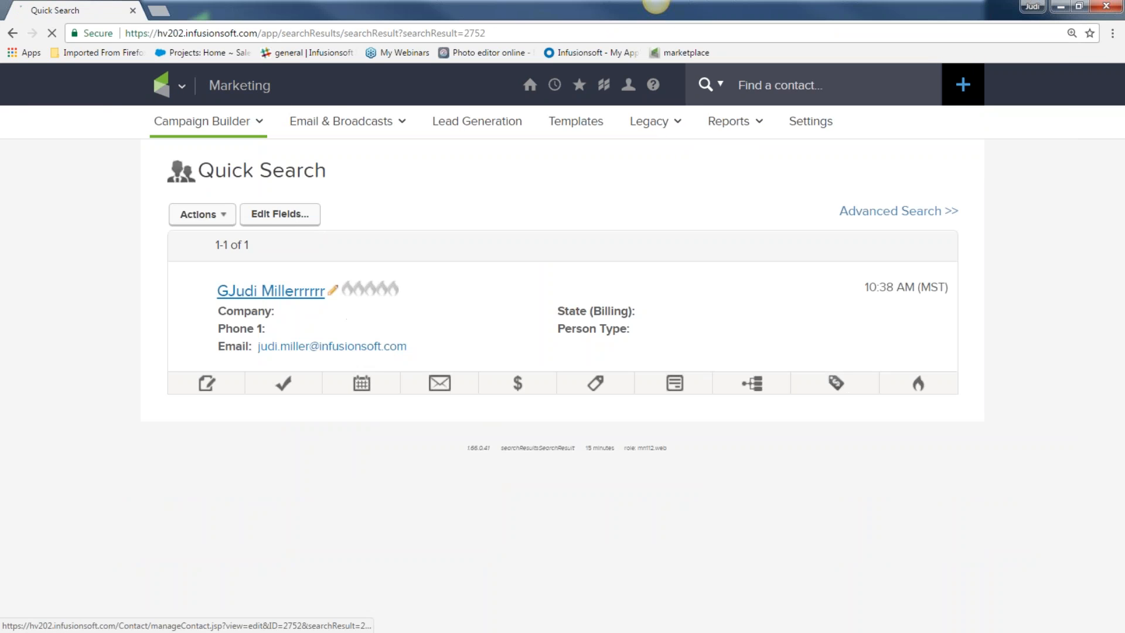
scroll(444, 338, down, 10)
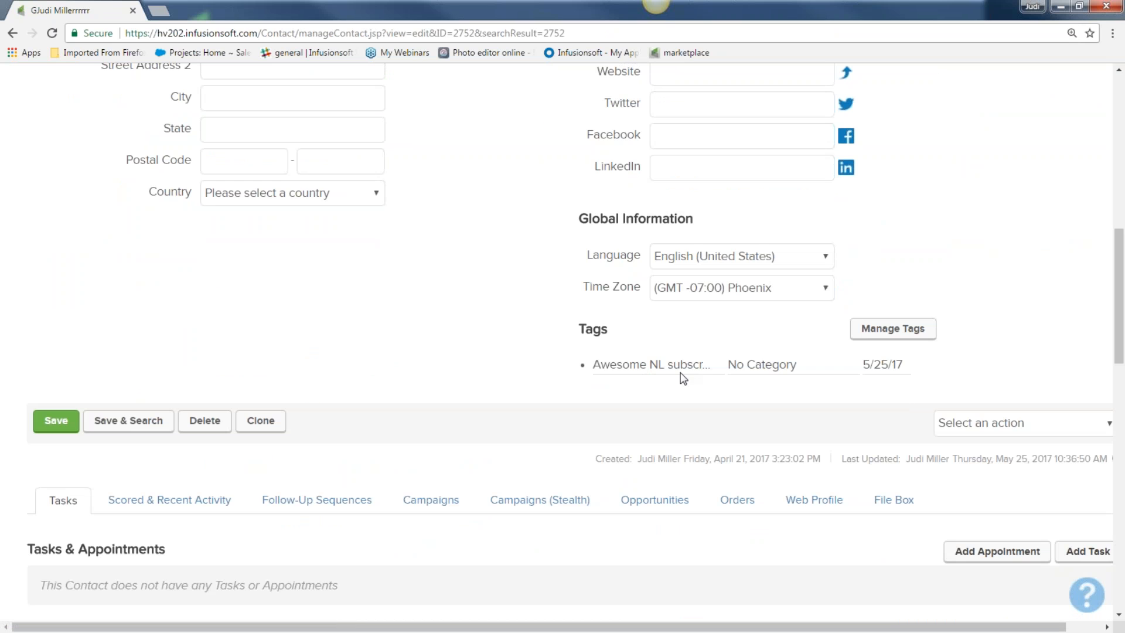
drag(592, 364, 711, 364)
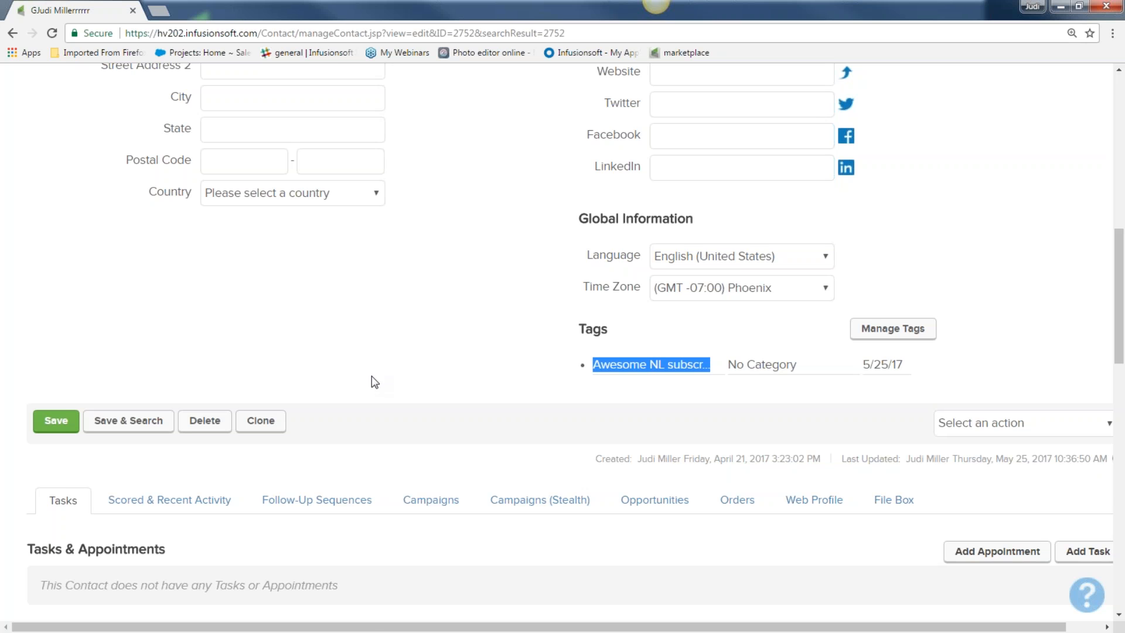
scroll(380, 377, down, 2)
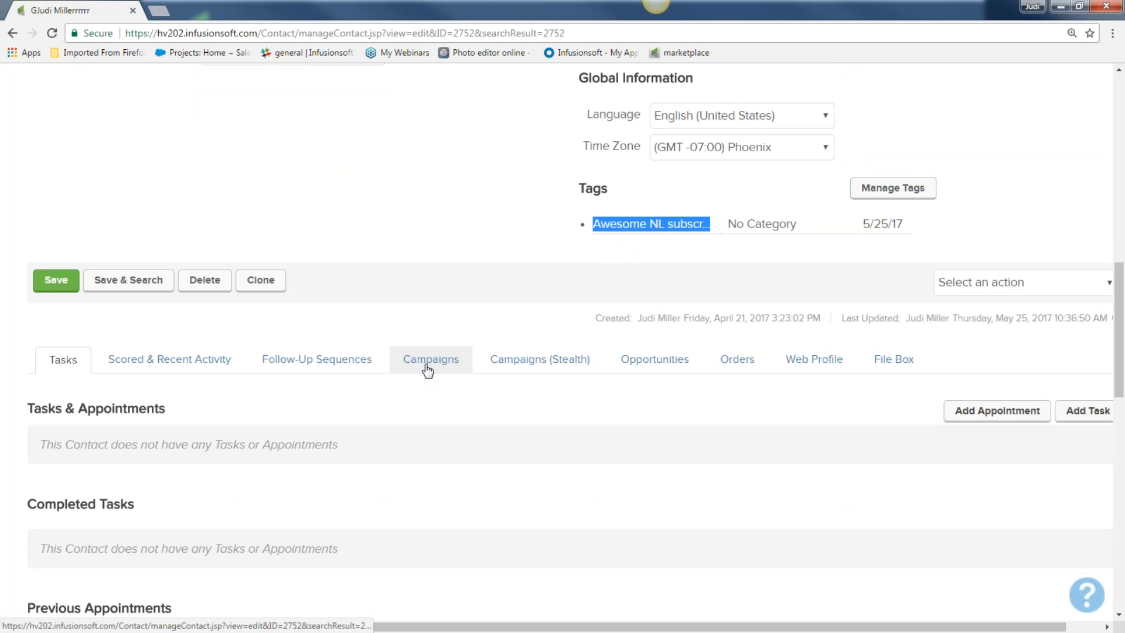
Step: Review the Campaigns history: newsletter sign up, Apply 1 Tag and the welcome email's send time
click(428, 360)
scroll(422, 375, down, 4)
scroll(421, 379, down, 2)
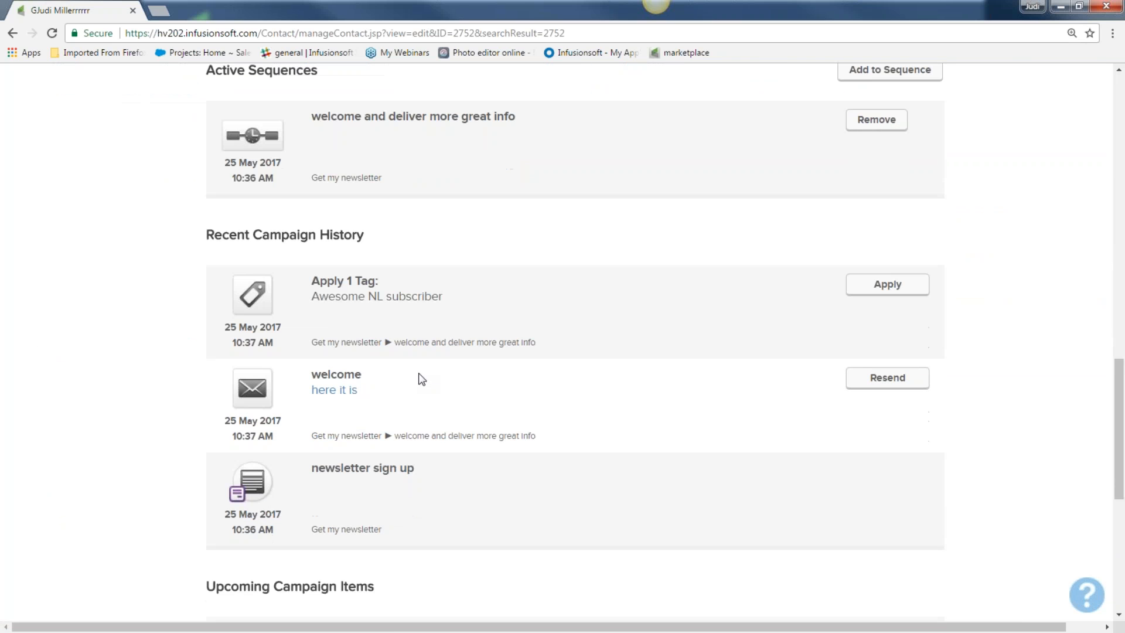
drag(306, 467, 422, 469)
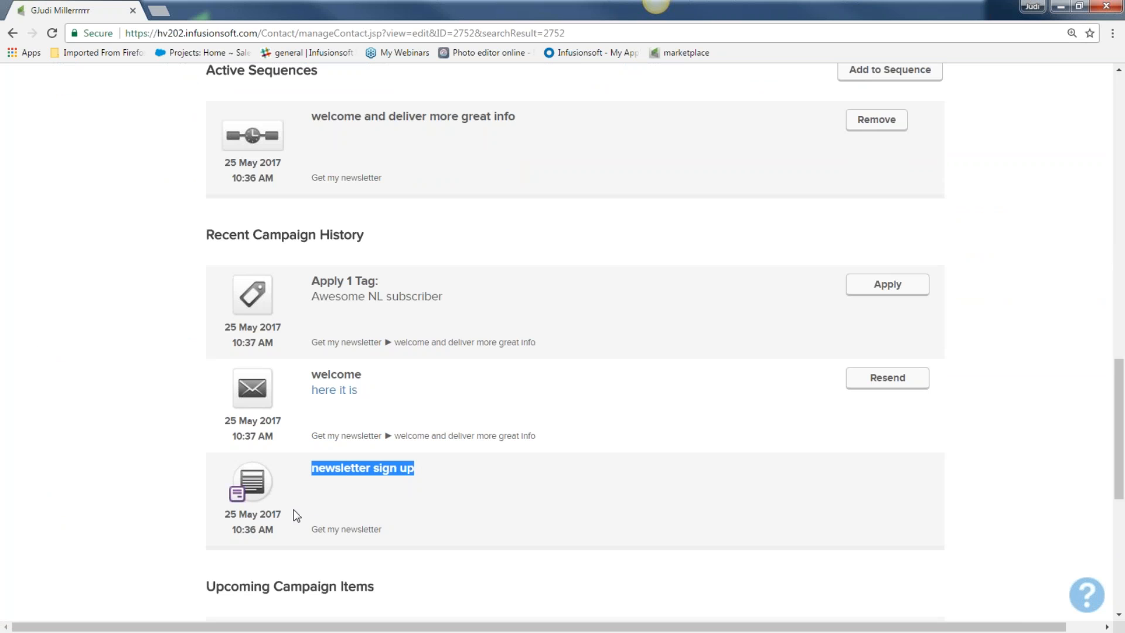
drag(310, 373, 284, 443)
drag(309, 282, 390, 290)
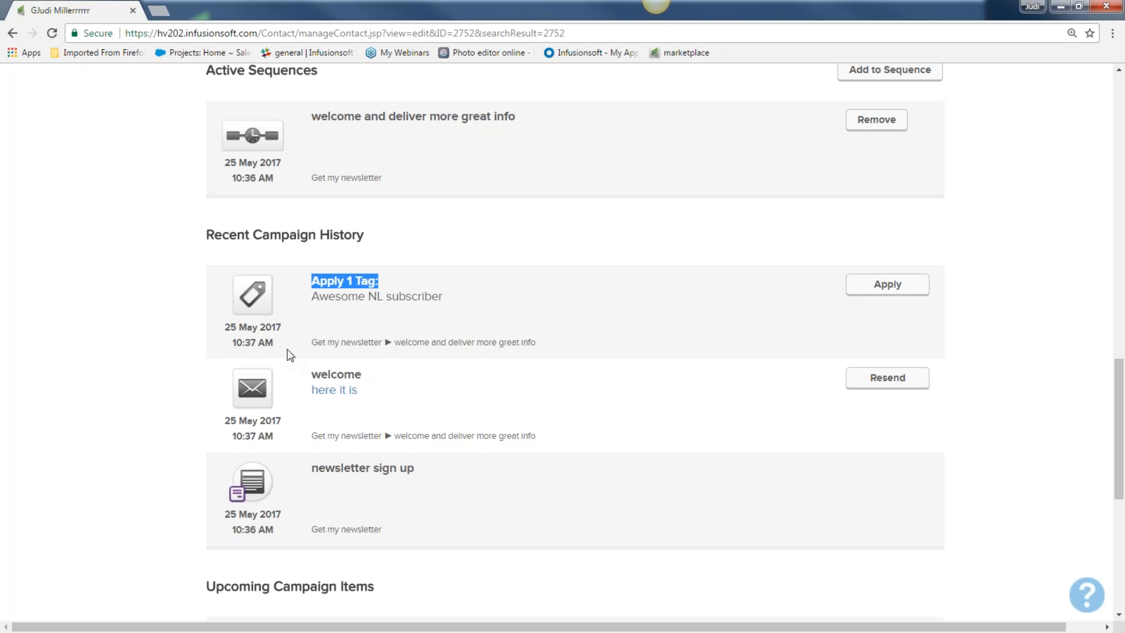
drag(281, 377, 370, 378)
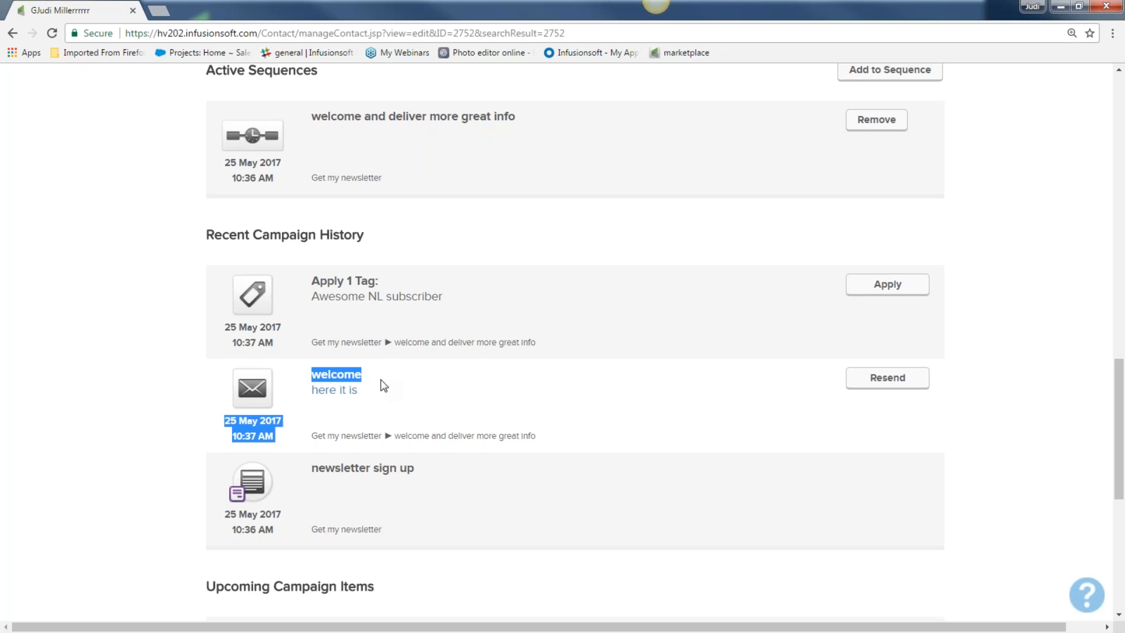
Step: Review the upcoming more fun stuff, even more fun stuff, offer 2 and offer 3 emails
scroll(384, 385, down, 7)
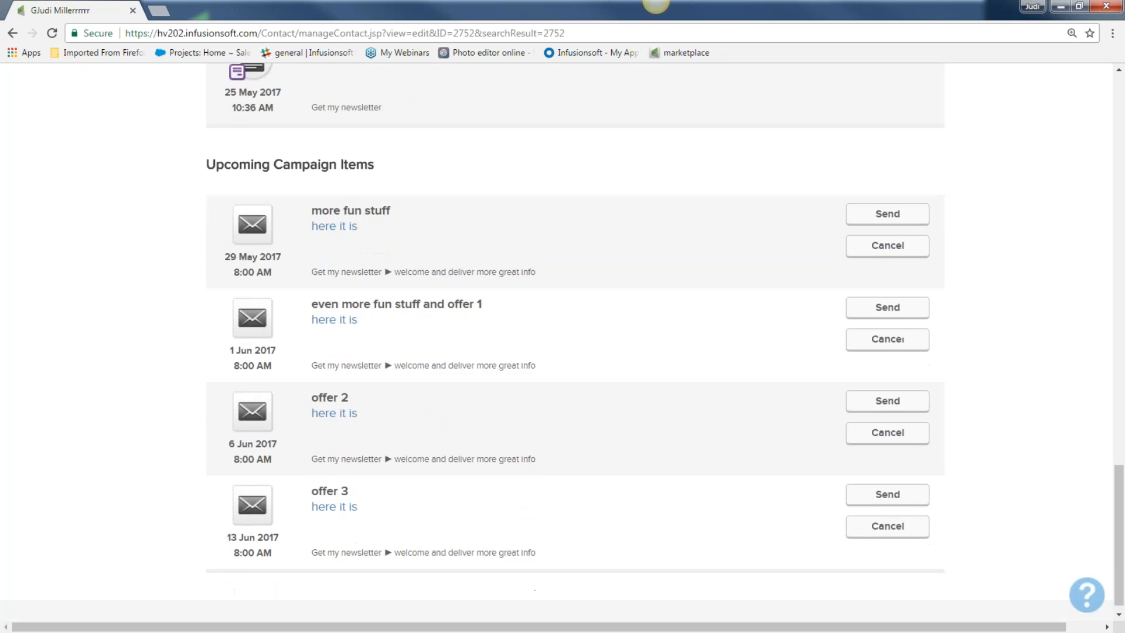
drag(293, 210, 402, 210)
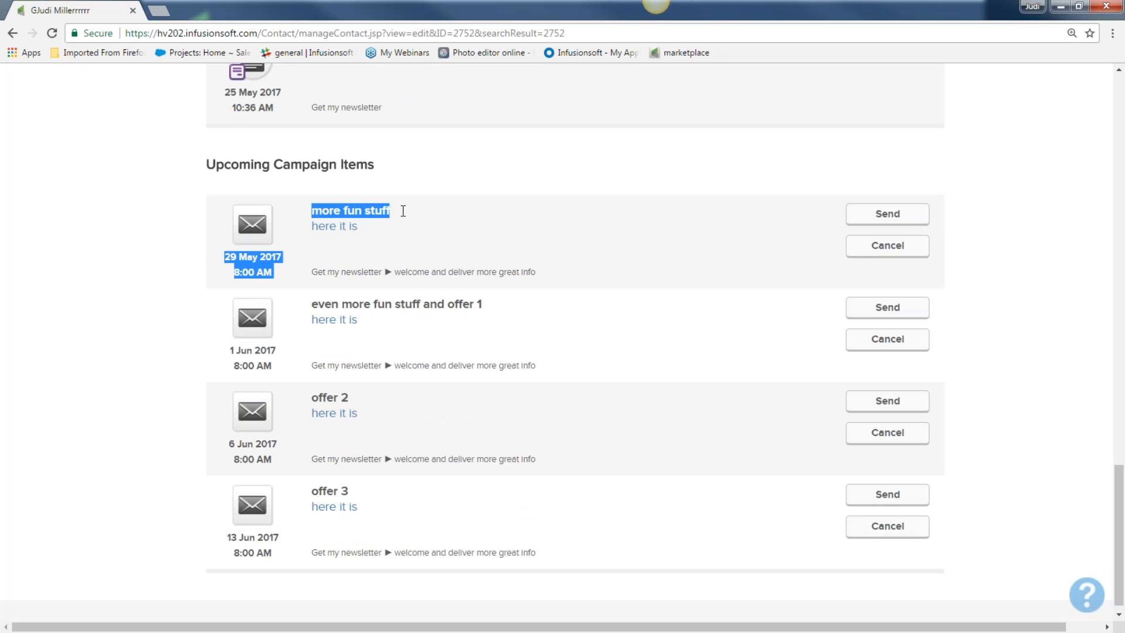
drag(310, 301, 479, 318)
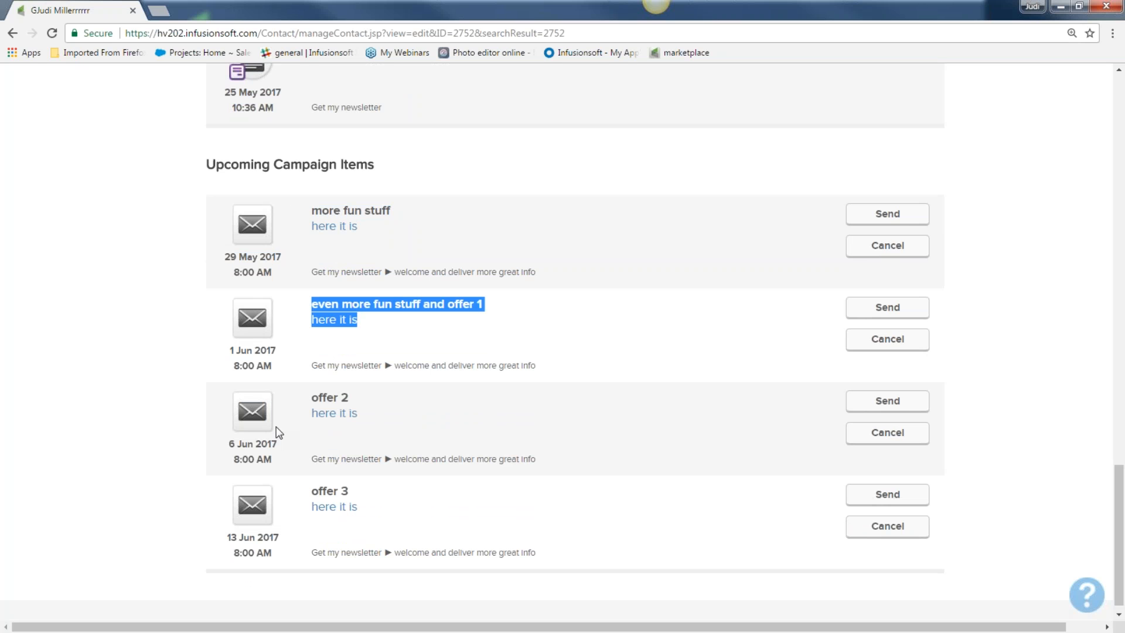
drag(302, 400, 366, 399)
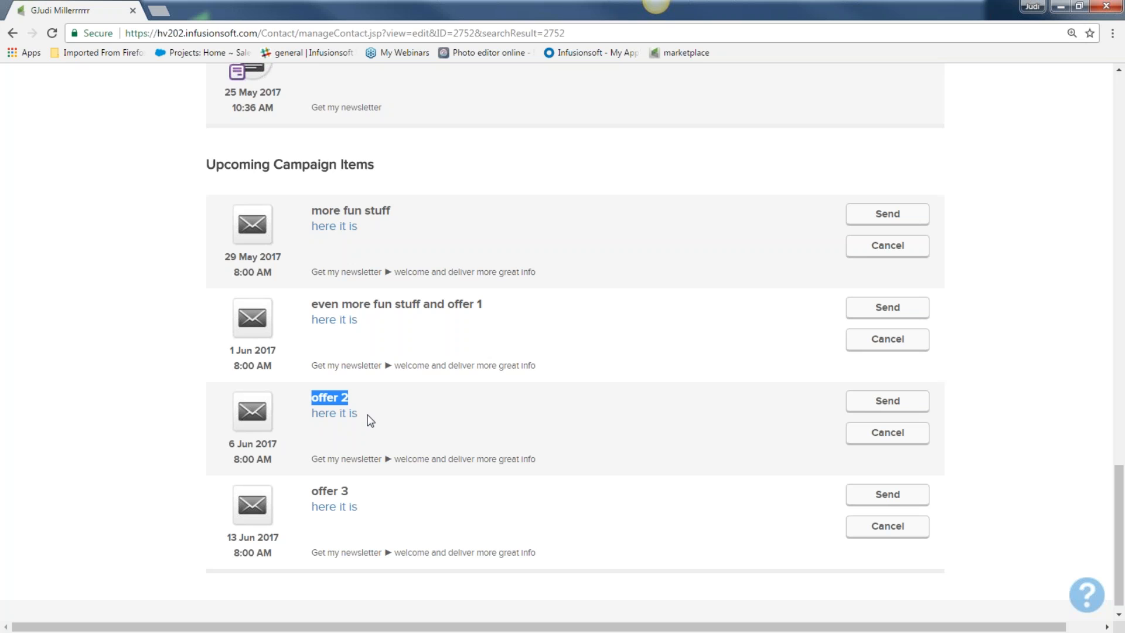
drag(299, 499, 357, 507)
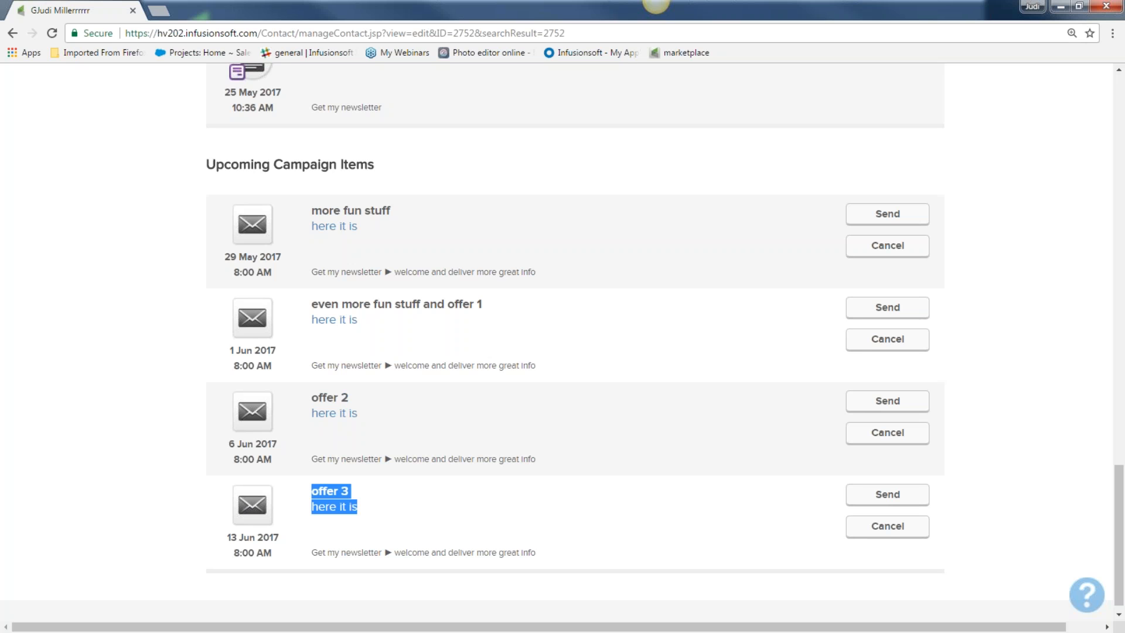
scroll(298, 394, up, 20)
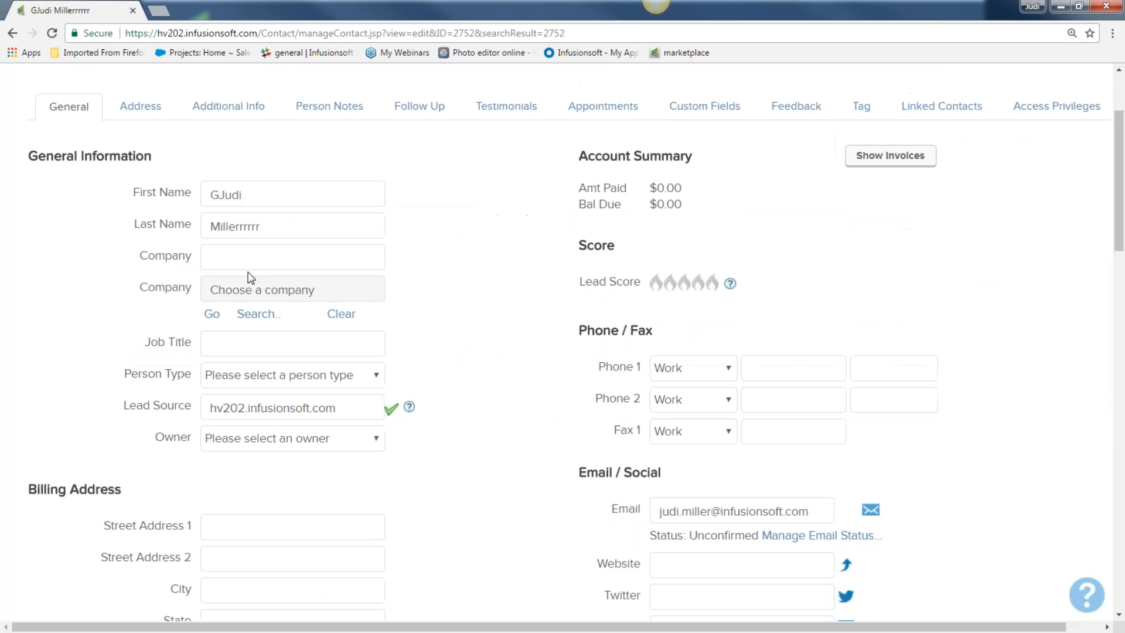
Step: Go through Campaign Builder to Get my newsletter and open its welcome sequence
mouse_move(198, 114)
click(157, 88)
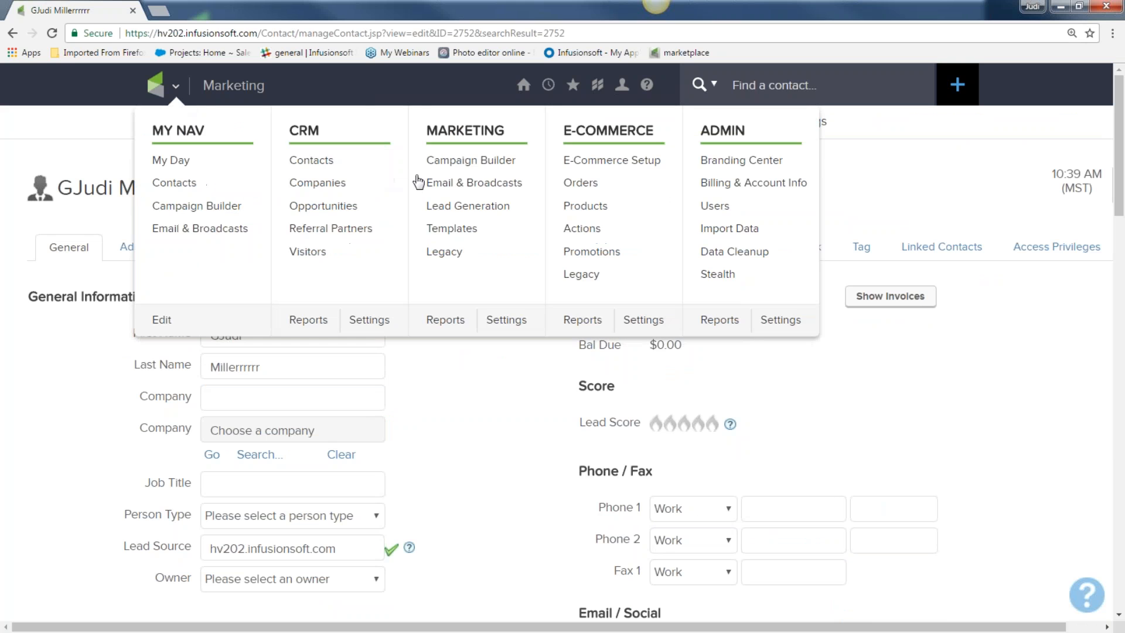
click(441, 167)
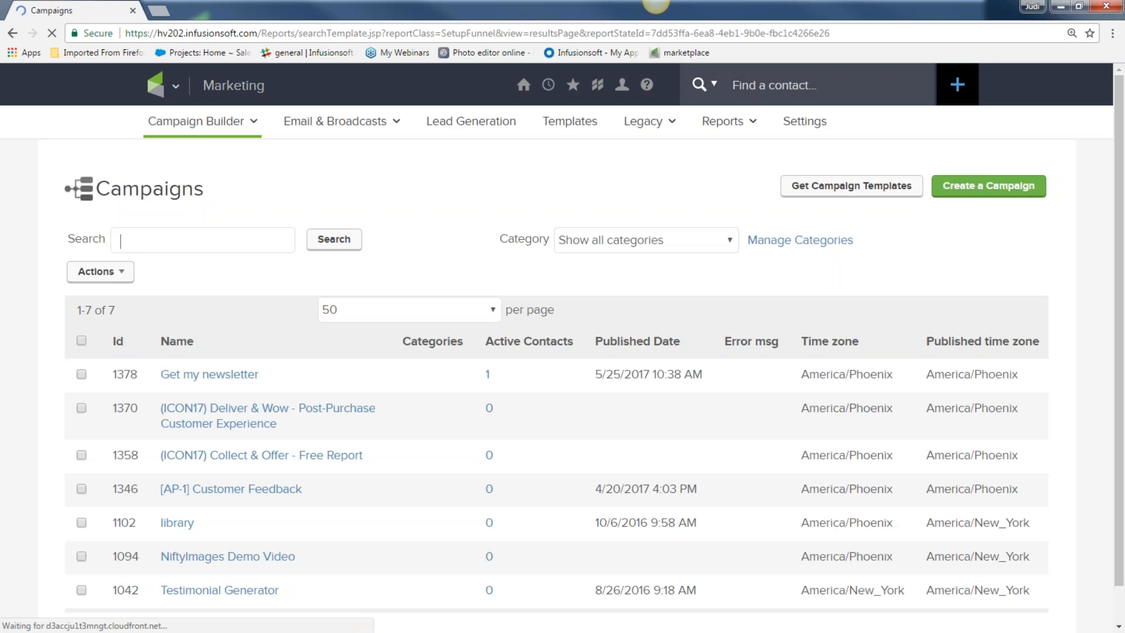
click(235, 382)
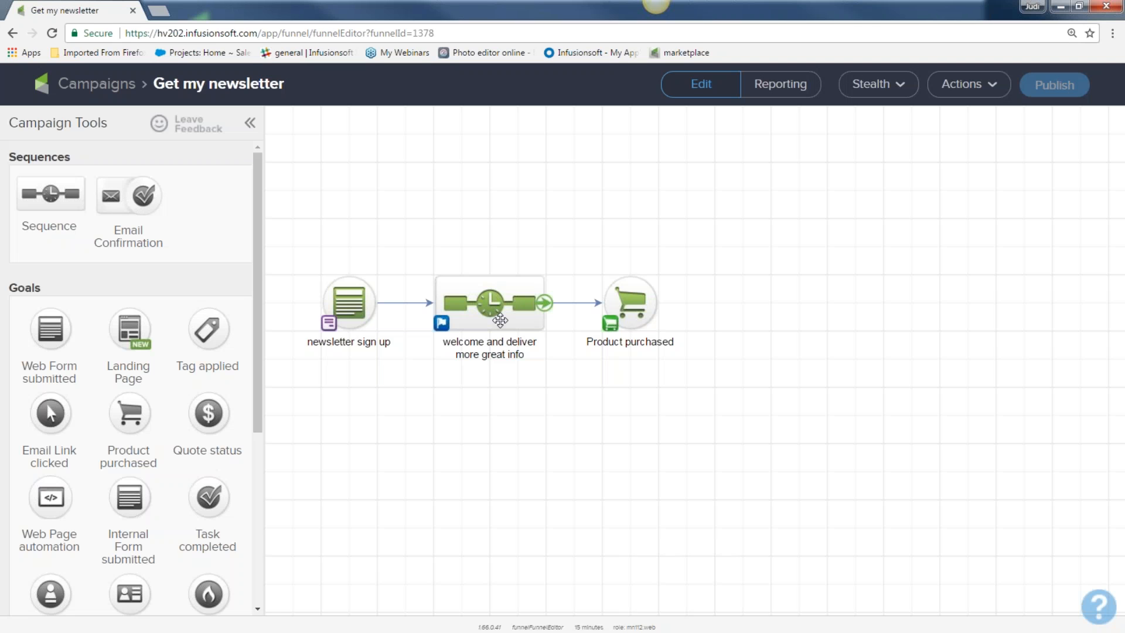
double_click(500, 320)
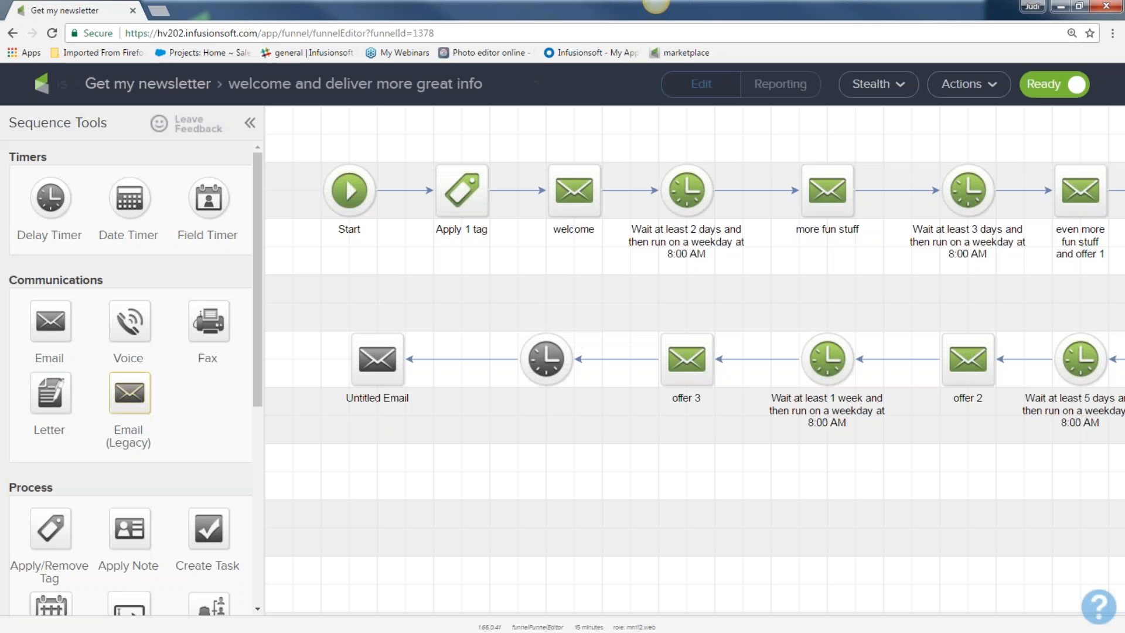
Step: Inspect the sequence's even more fun stuff, offer 1 and offer 2 emails
drag(1031, 162, 1121, 267)
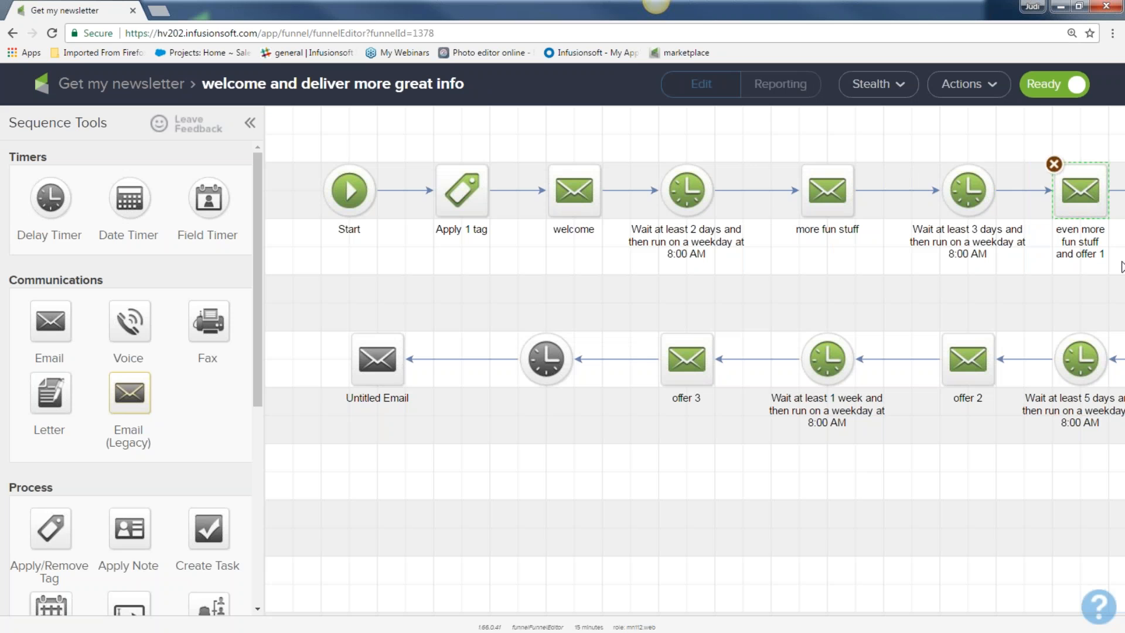
drag(973, 456, 950, 468)
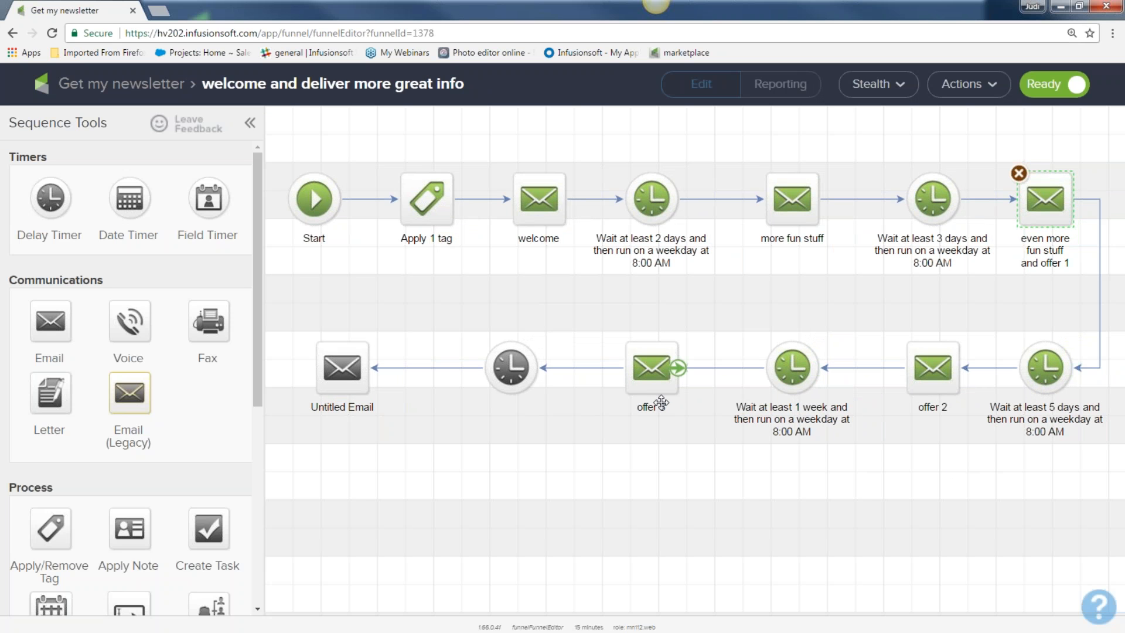
drag(886, 327, 984, 438)
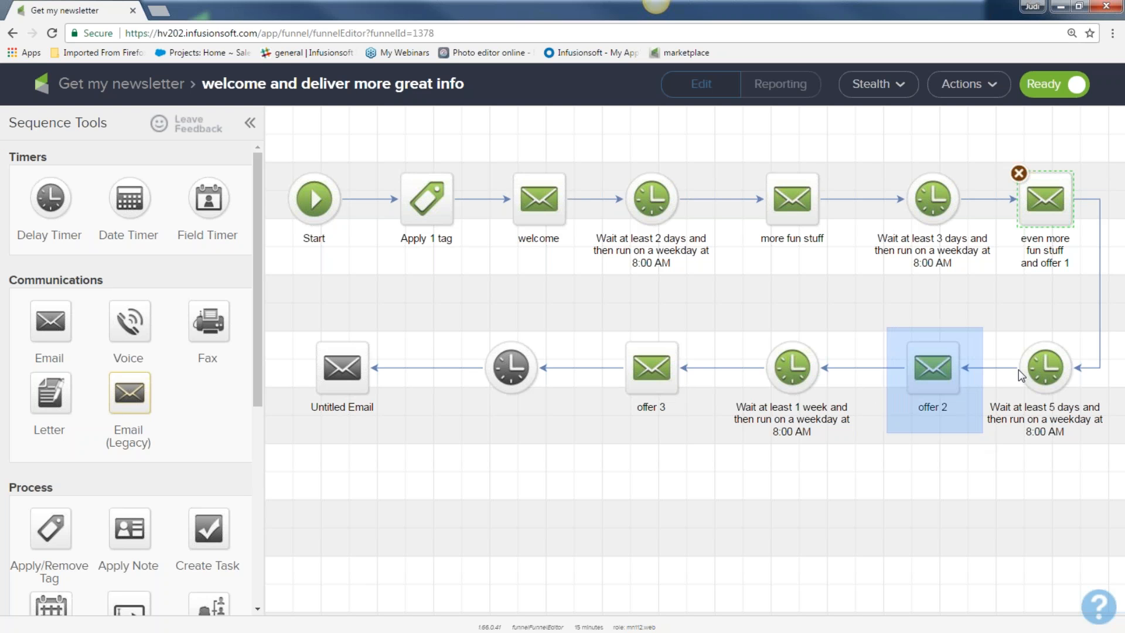
drag(998, 158, 1091, 288)
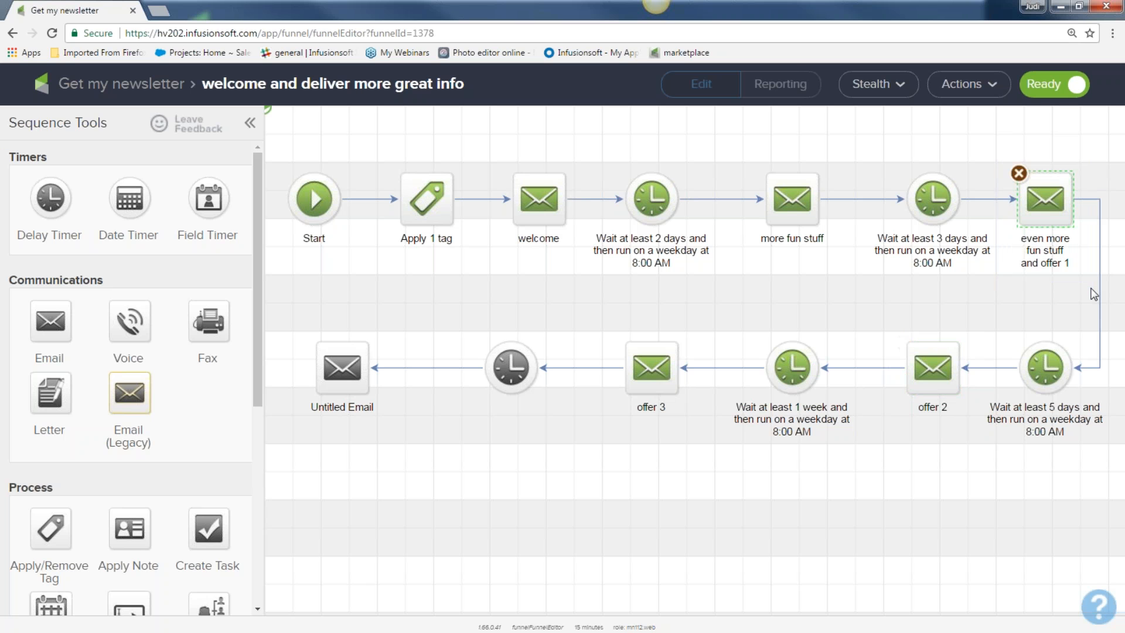
Step: Return to the Get my newsletter canvas, zoom in, and select the welcome sequence
click(149, 88)
key(ctrl+plus)
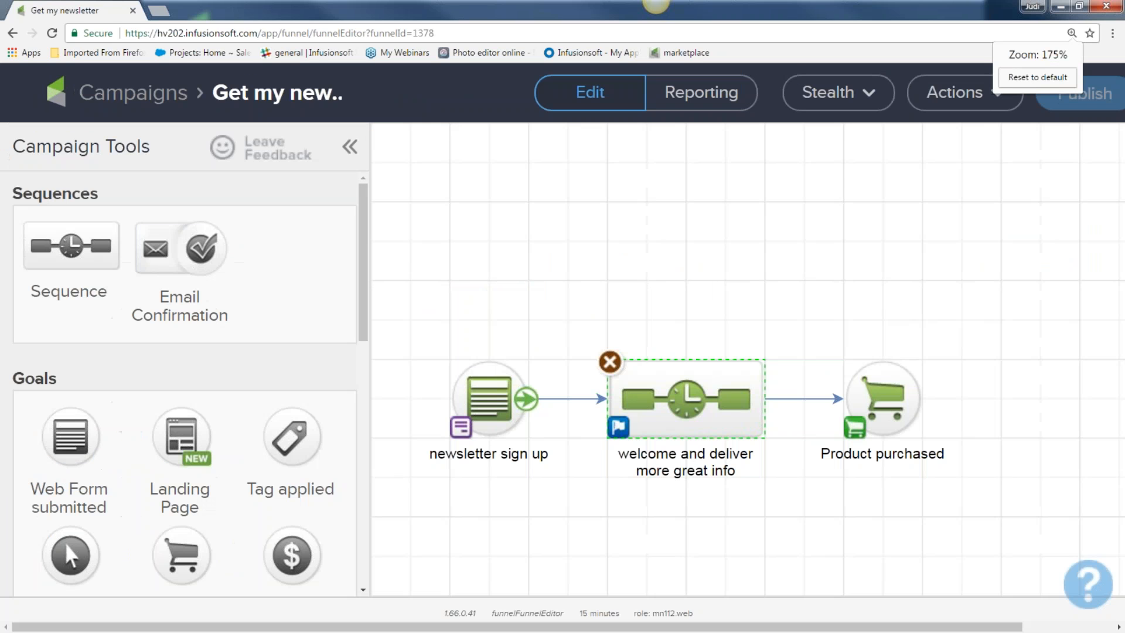
drag(556, 311, 806, 522)
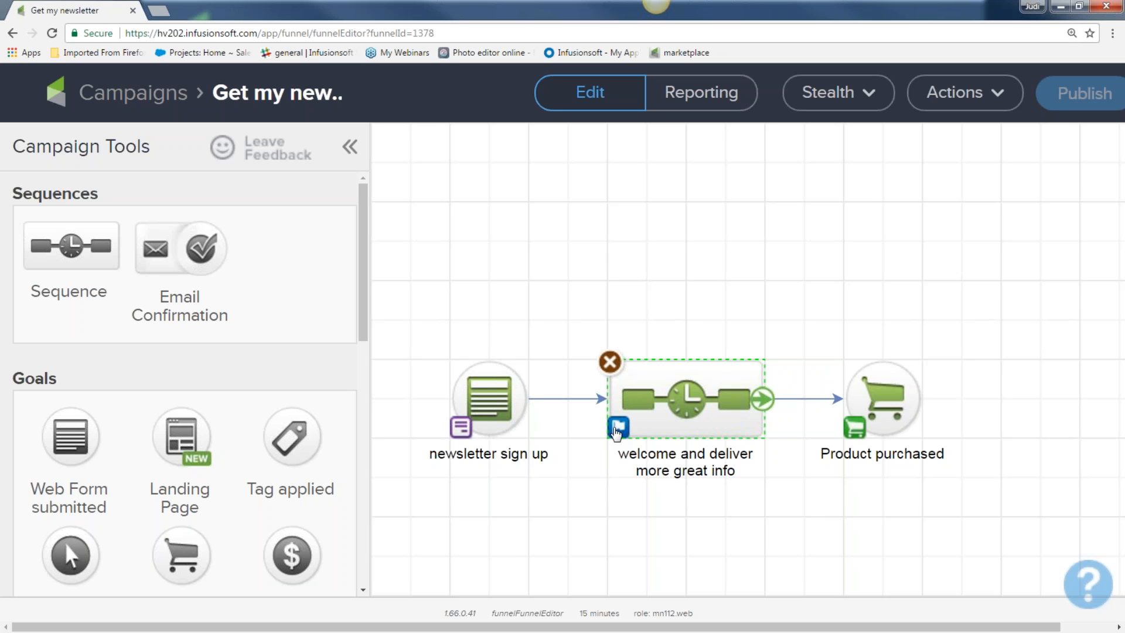
click(618, 430)
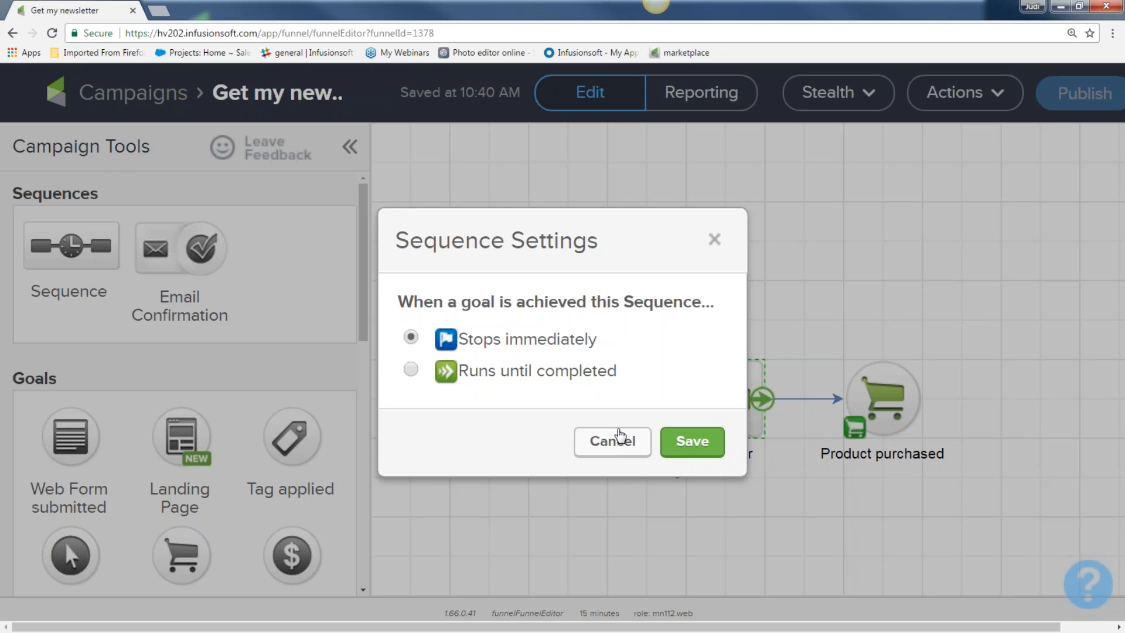
click(411, 370)
click(411, 370)
click(411, 336)
click(713, 241)
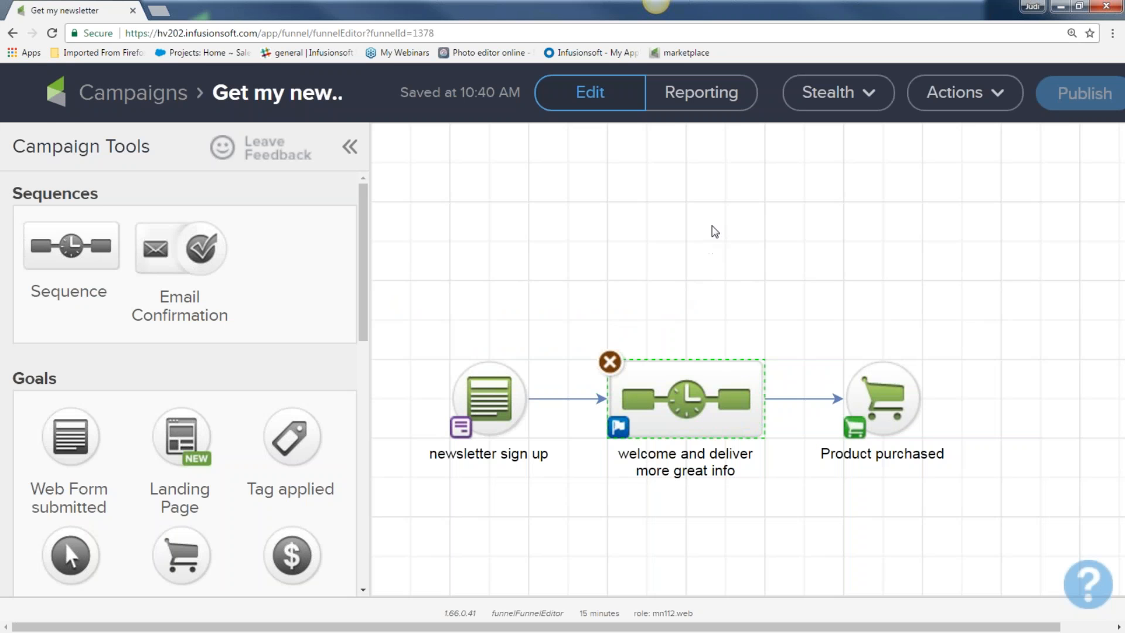
Step: Add a sequence after Product purchased, connect it, and name it 'deliver product and expectations upsell'
key(ctrl+minus)
key(ctrl+minus)
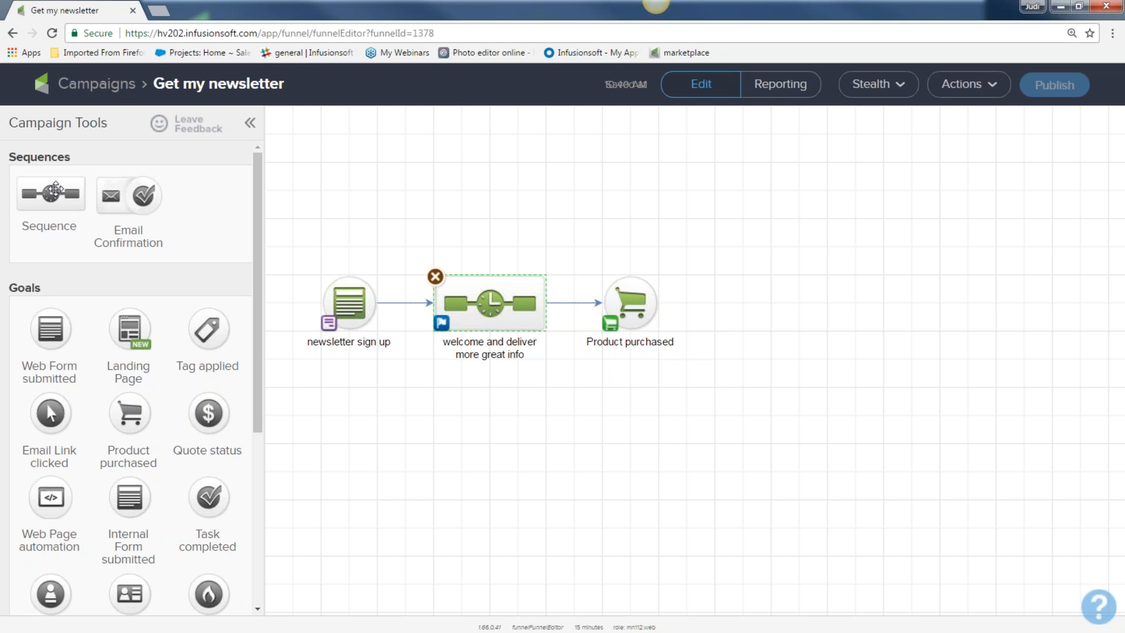
drag(50, 193, 751, 297)
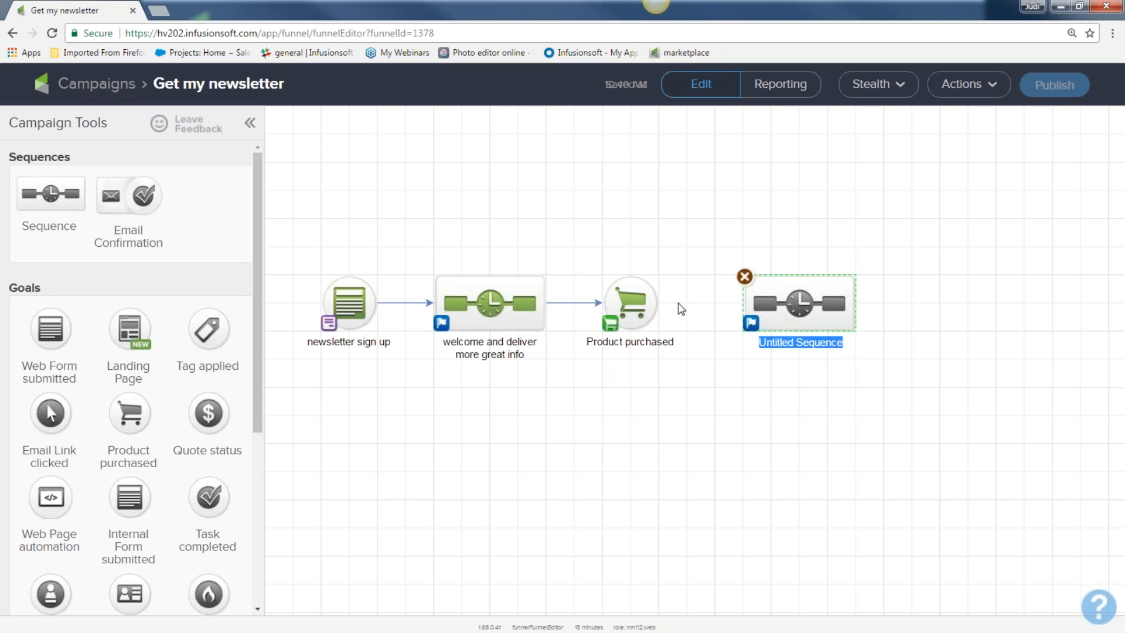
drag(658, 311, 762, 310)
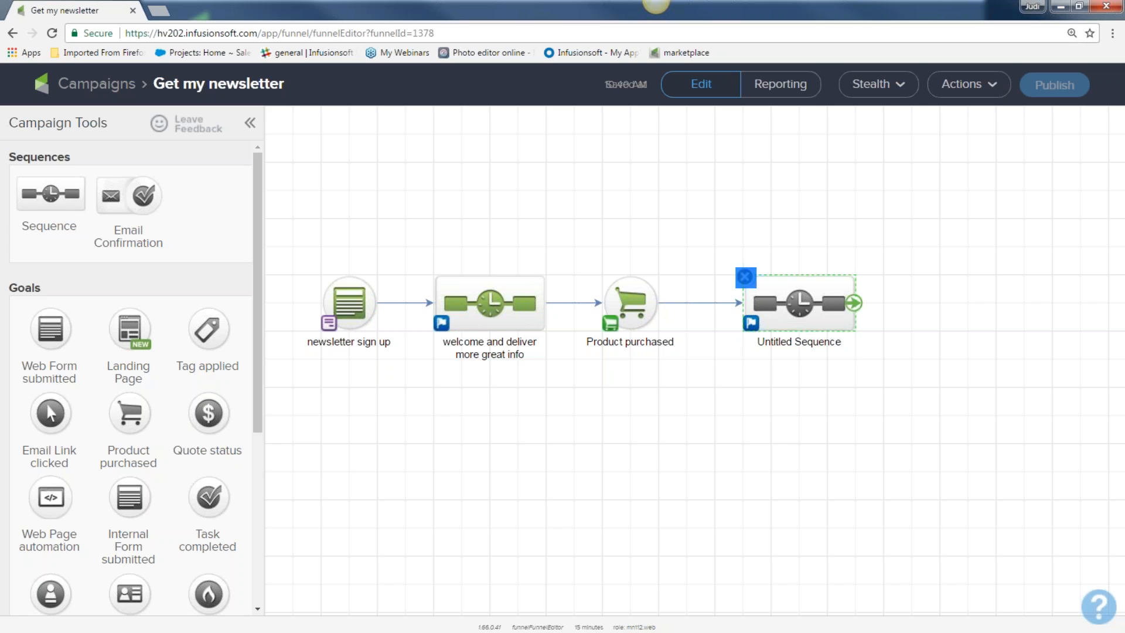
text(deliver )
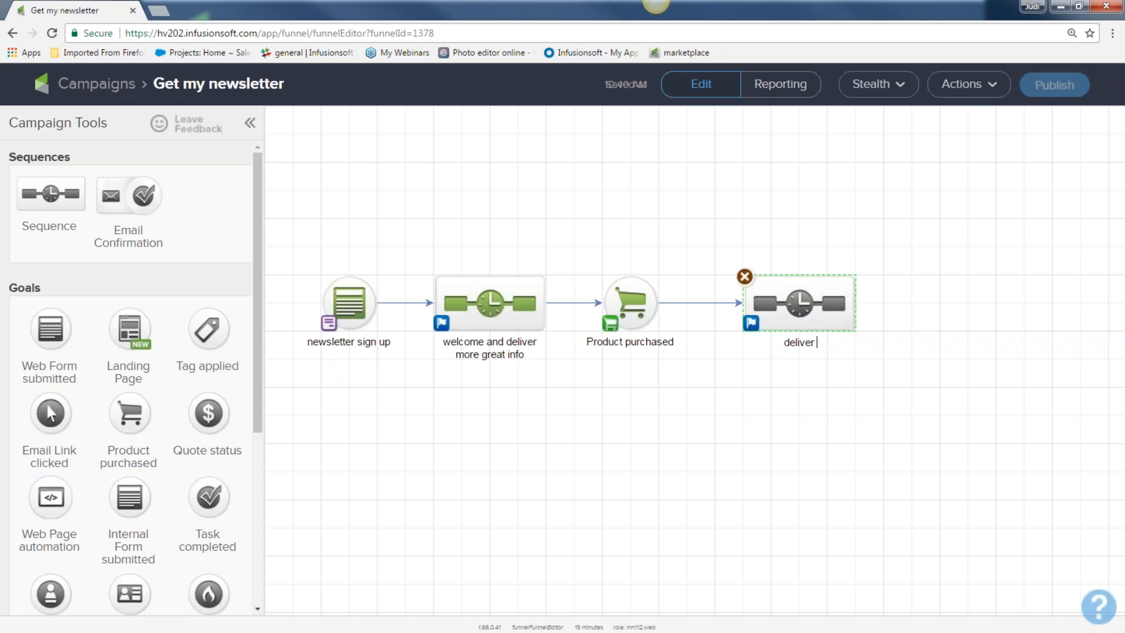
text(product and expec)
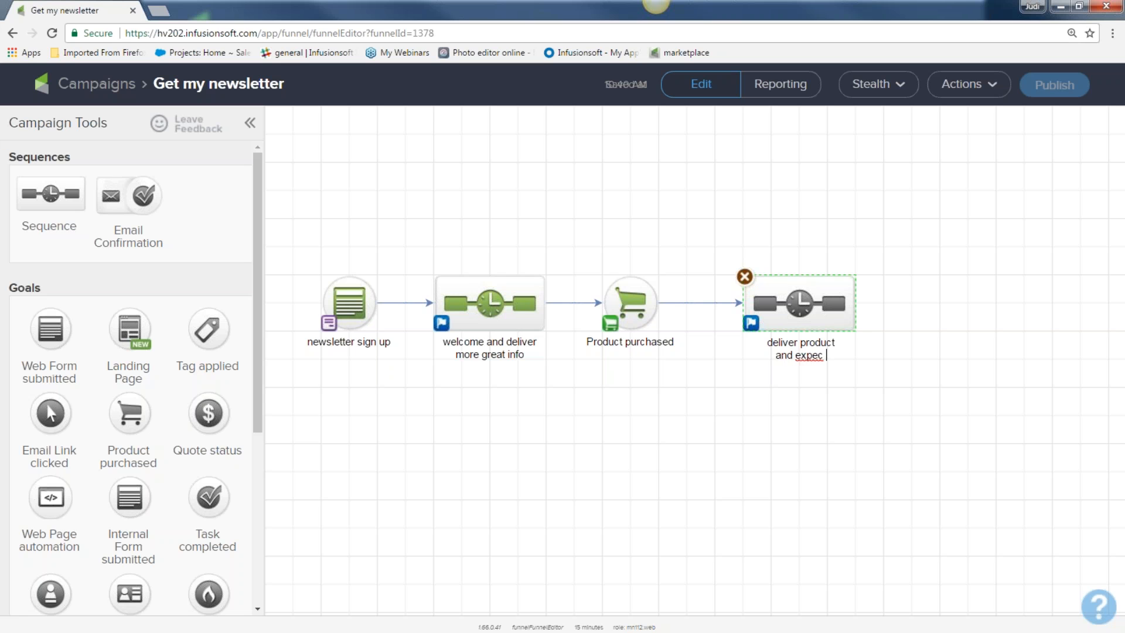
text(tationsa)
key(BackSpace)
text(upsell)
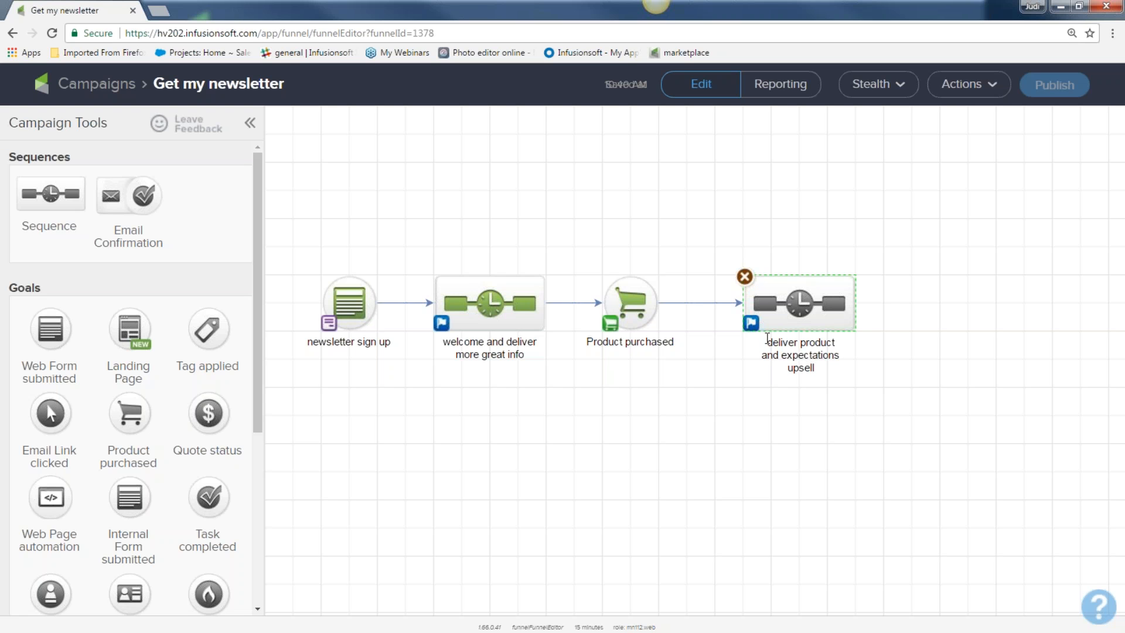
Step: Add two Product purchased goals after the upsell sequence and connect both to it
mouse_move(129, 410)
mouse_down()
mouse_move(843, 293)
mouse_move(927, 247)
mouse_up()
mouse_move(853, 303)
mouse_down()
mouse_move(877, 319)
mouse_move(934, 275)
mouse_up()
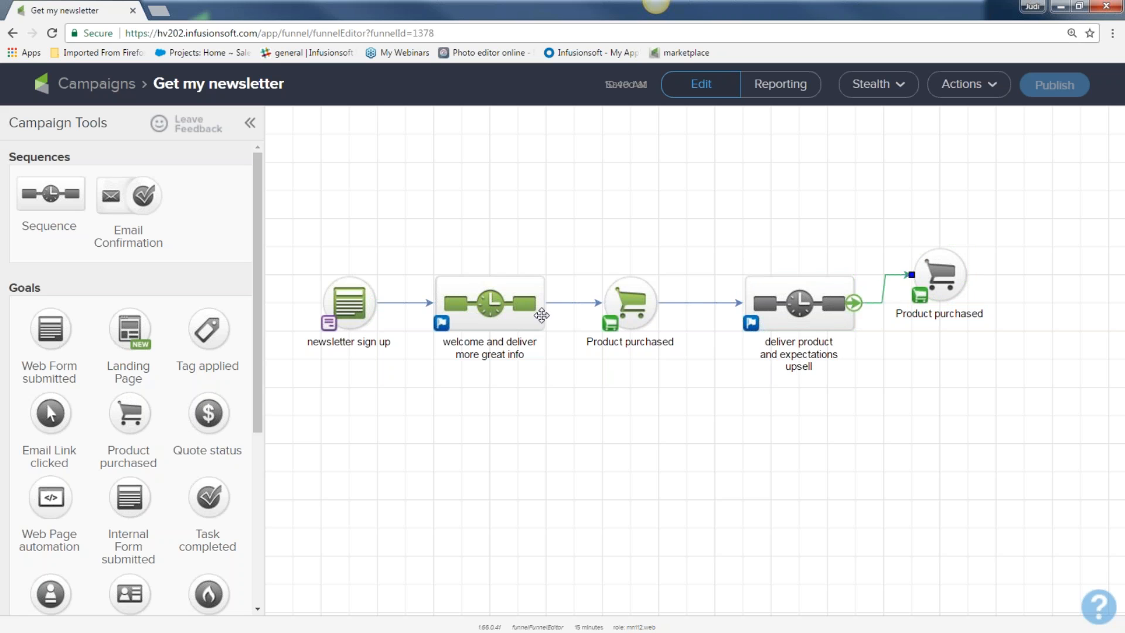
drag(126, 405, 926, 366)
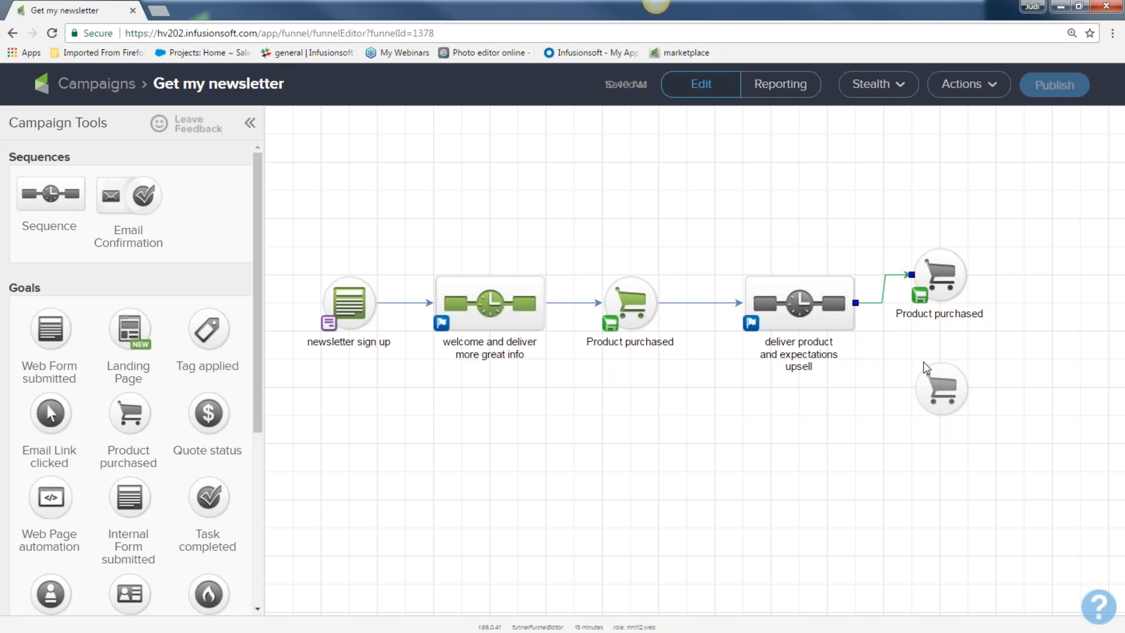
drag(855, 302, 940, 389)
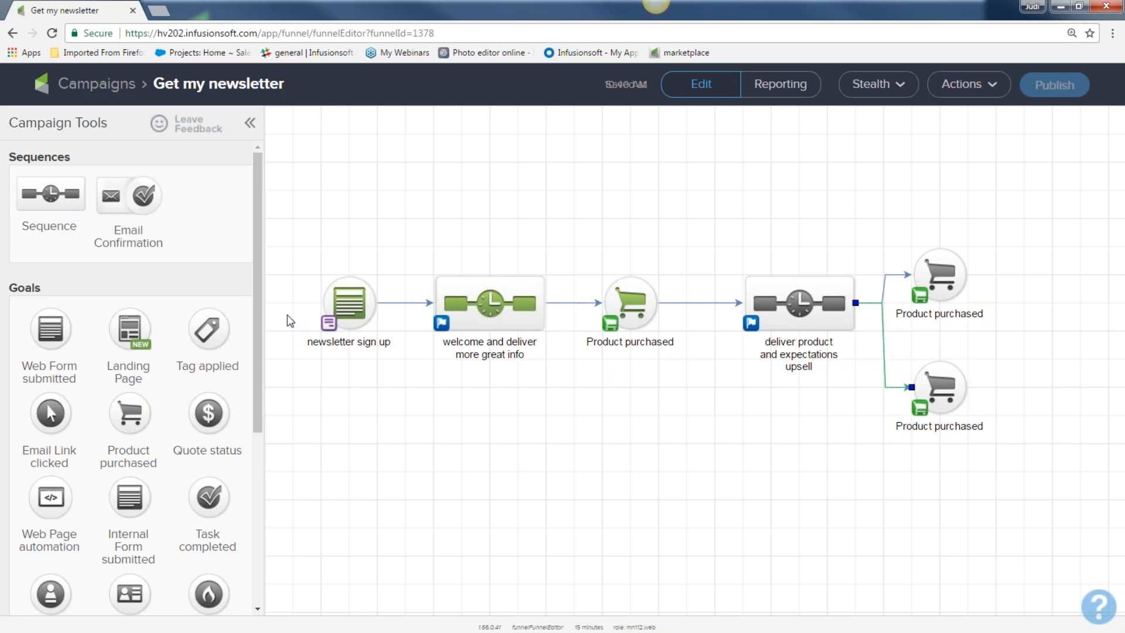
Step: Add a new sequence after each purchase goal, shifting the flow left to make room
drag(51, 193, 1078, 274)
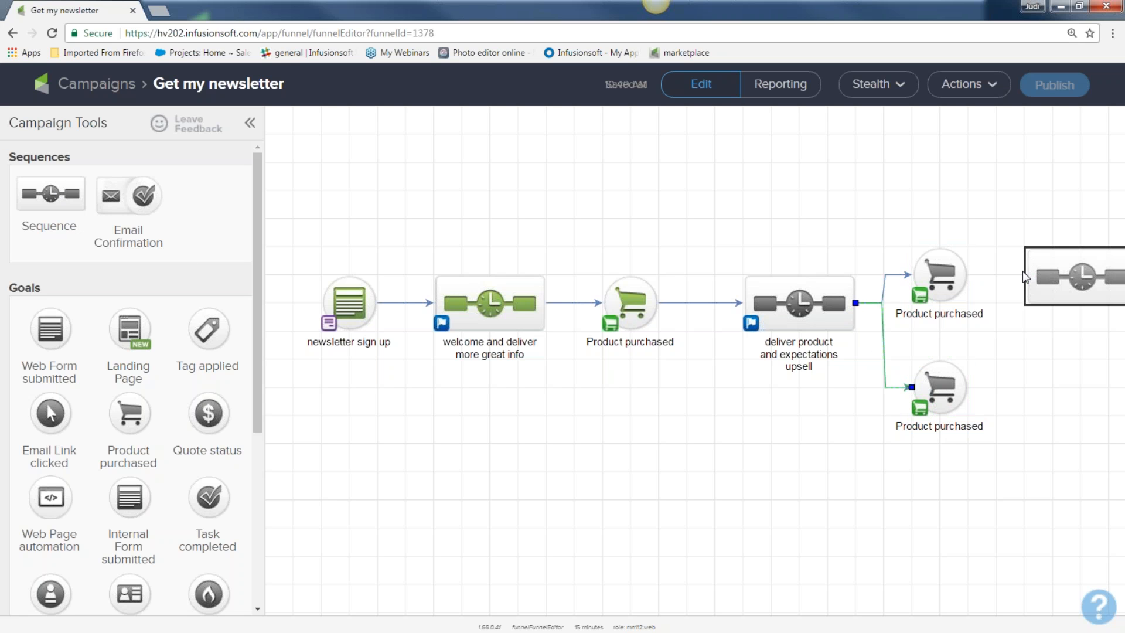
drag(296, 200, 1122, 521)
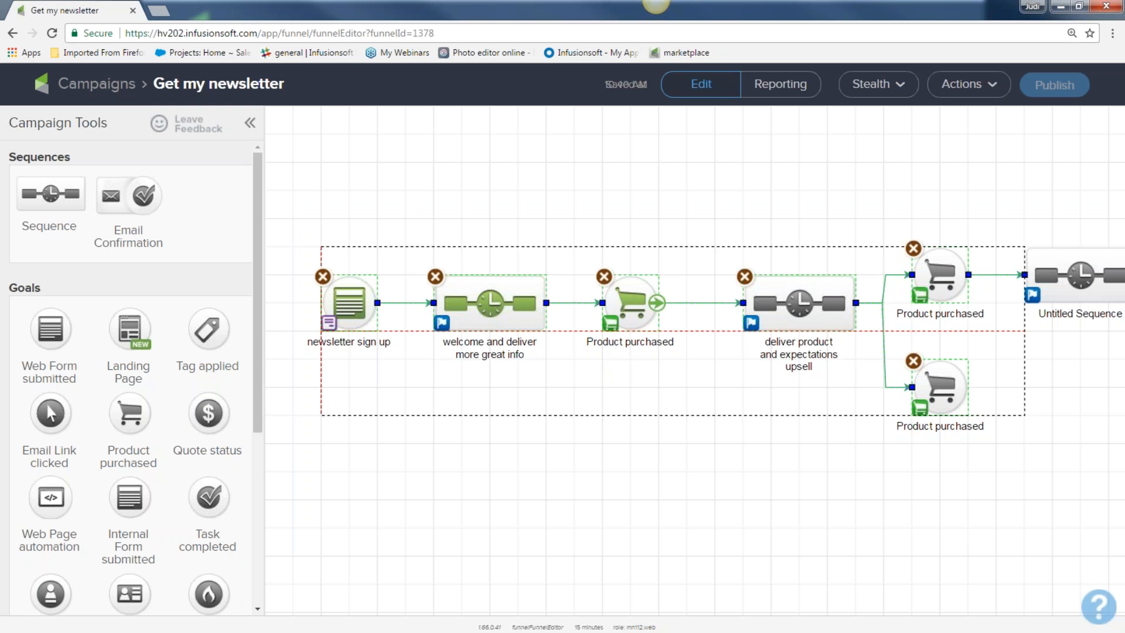
drag(629, 317, 587, 317)
click(587, 430)
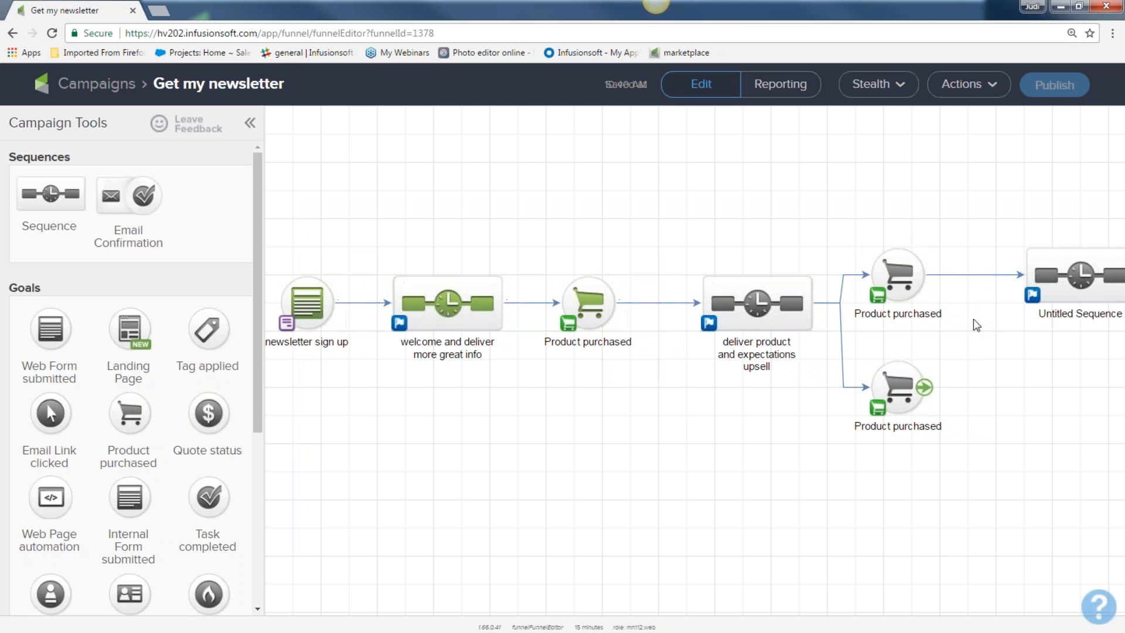
drag(1054, 284, 1026, 283)
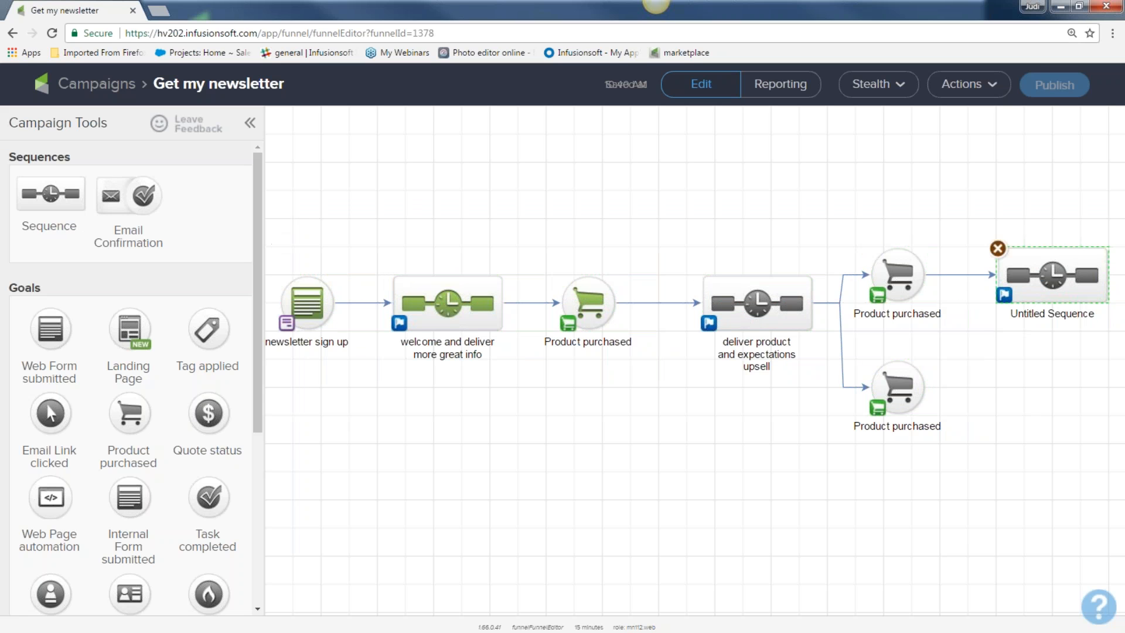
drag(28, 193, 1007, 388)
drag(925, 387, 1010, 389)
click(958, 504)
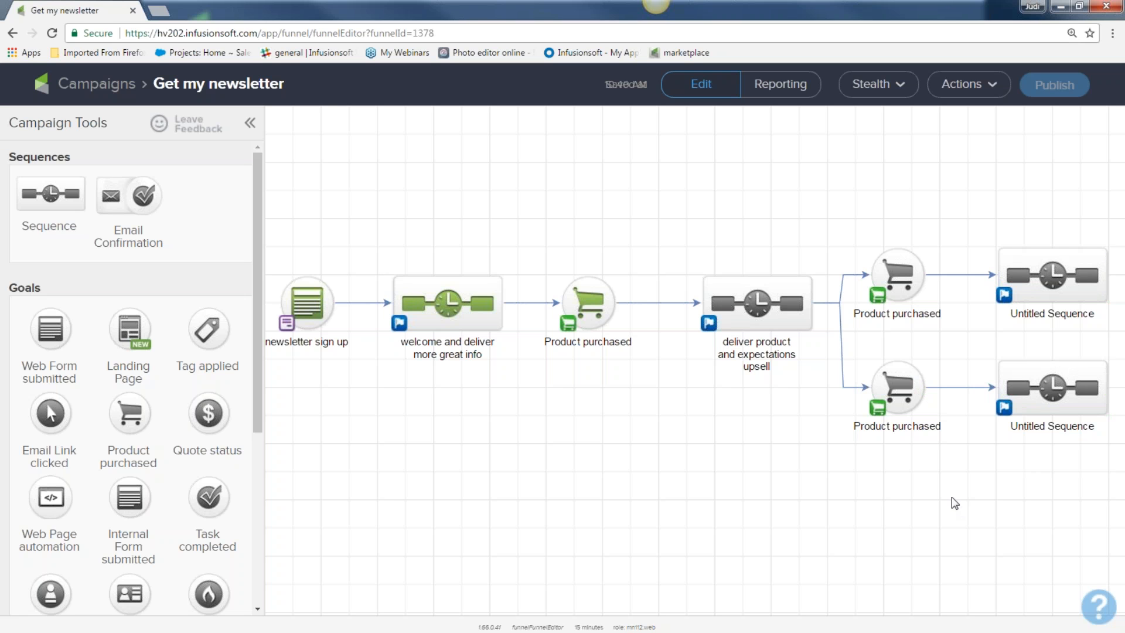
Step: Select each part of the campaign flow in turn, from newsletter sign up to the branch sequences
drag(273, 226, 350, 367)
drag(365, 245, 507, 387)
drag(522, 252, 636, 386)
drag(664, 249, 823, 420)
drag(822, 222, 956, 452)
drag(994, 210, 1118, 463)
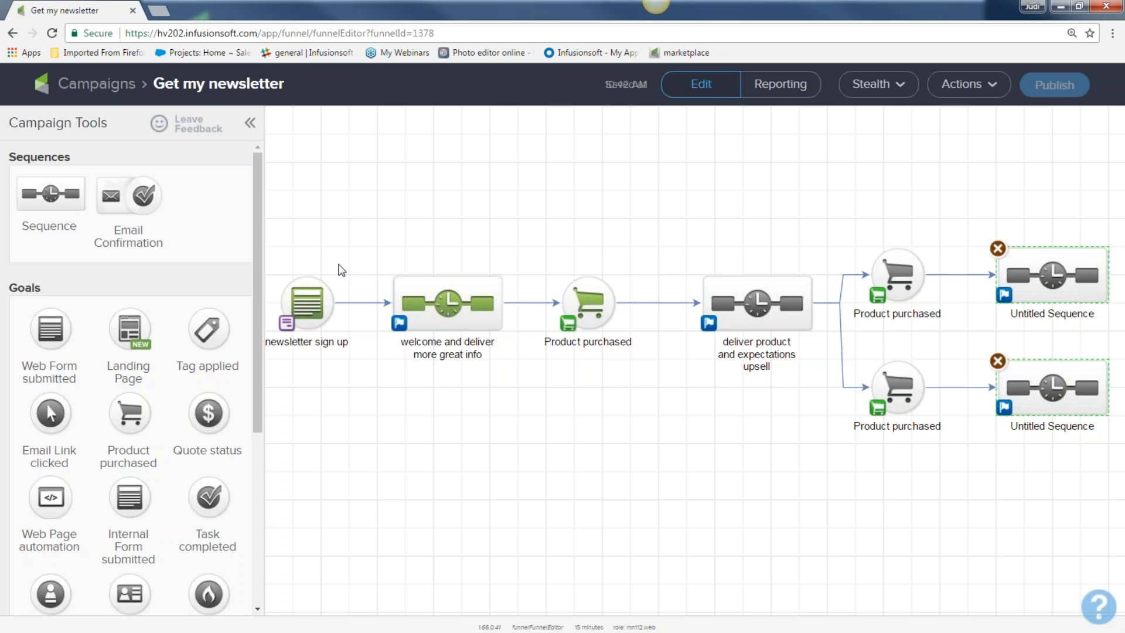
Step: Go to the contacts list, tick four contacts, and show the Actions menu for them
click(99, 96)
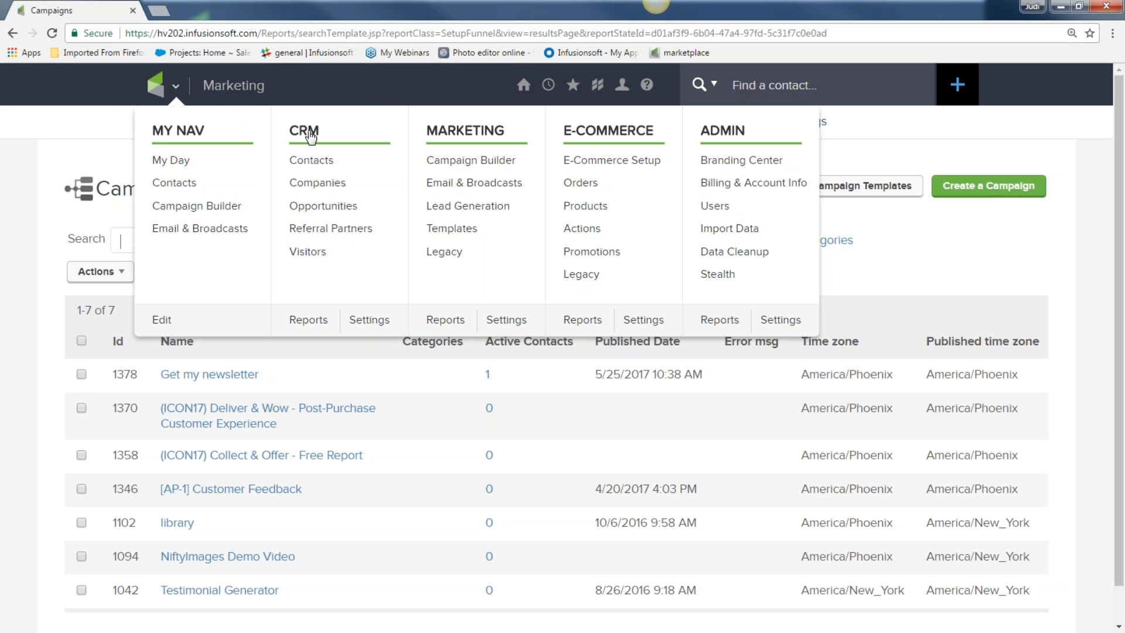
click(315, 165)
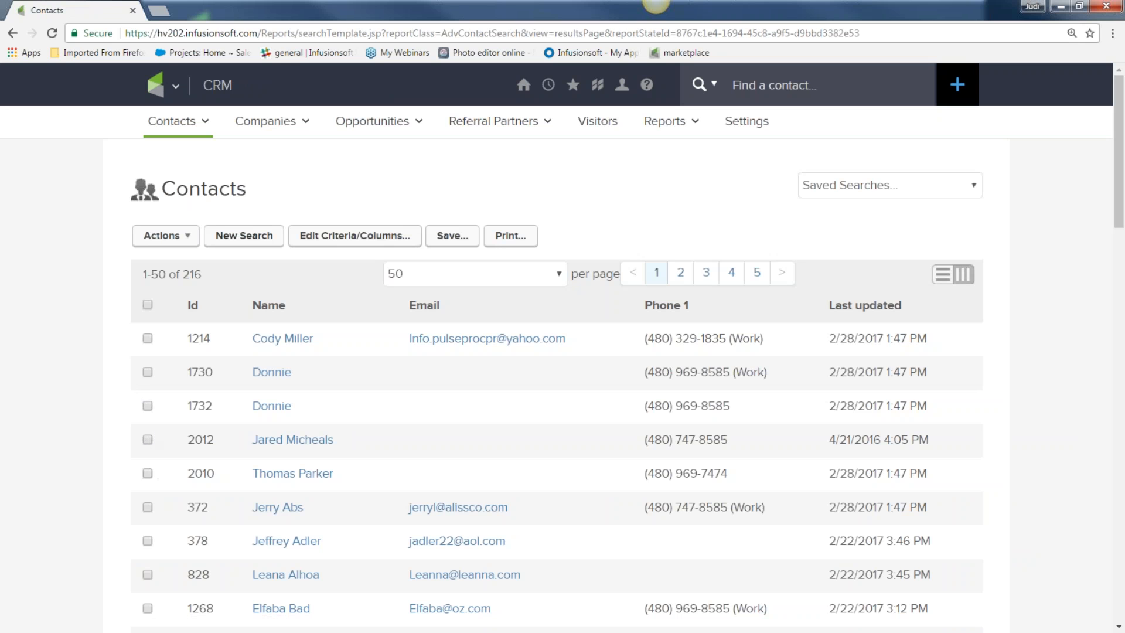
click(147, 506)
click(147, 541)
scroll(100, 530, down, 1)
scroll(89, 525, down, 1)
click(147, 433)
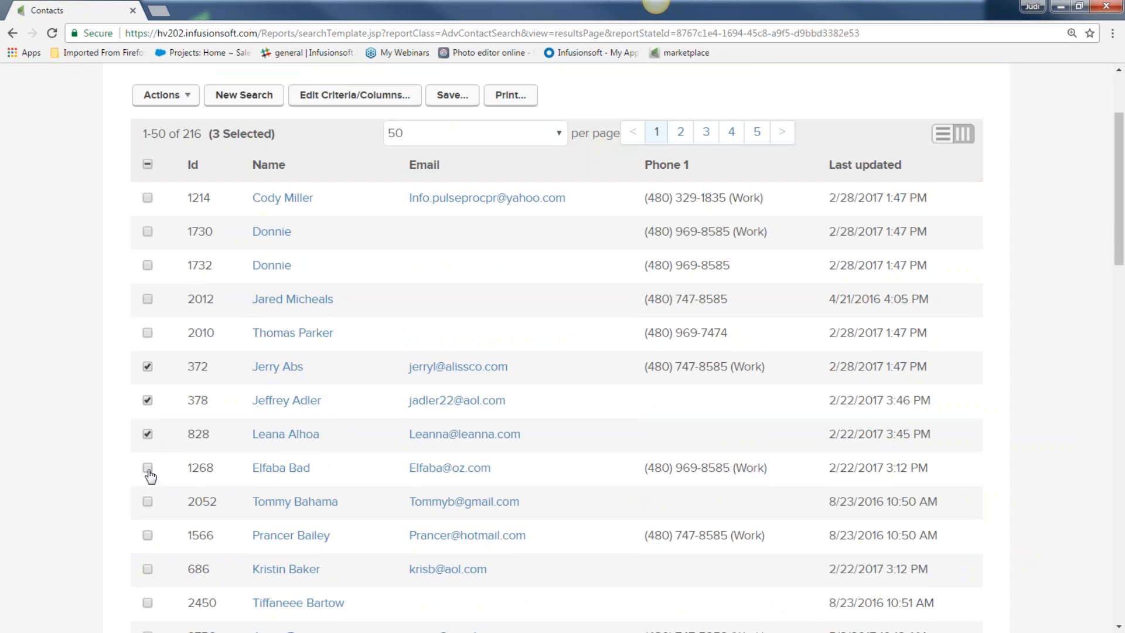
click(147, 469)
click(163, 99)
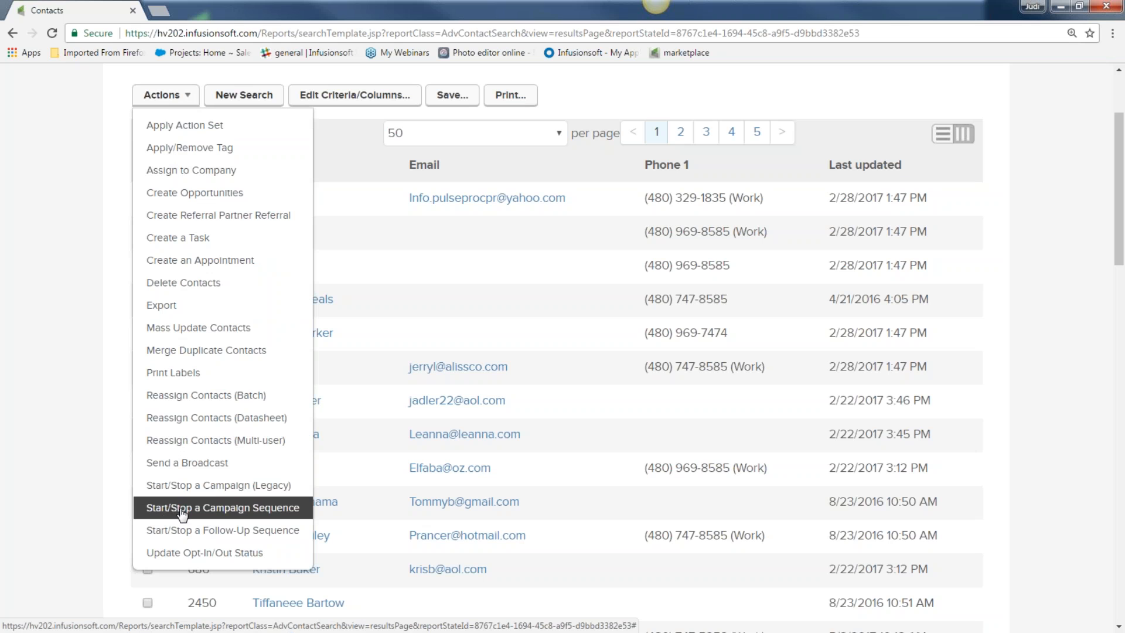
Step: Set the 4 contacts to Start the Get my newsletter 'welcome and deliver more great info' sequence
click(240, 507)
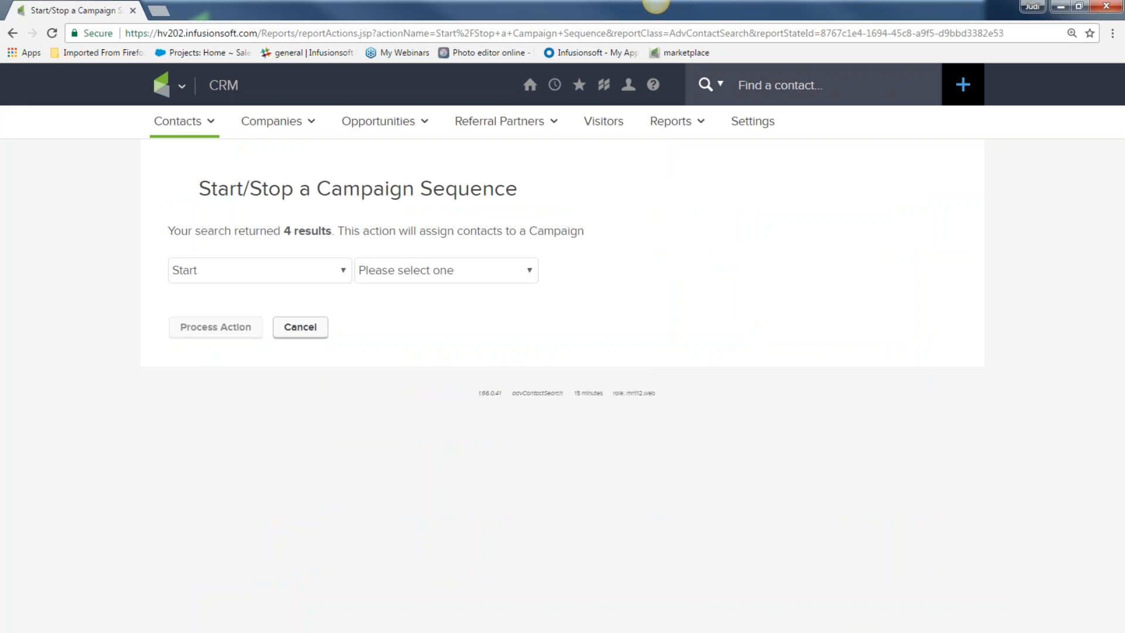
drag(169, 233, 319, 242)
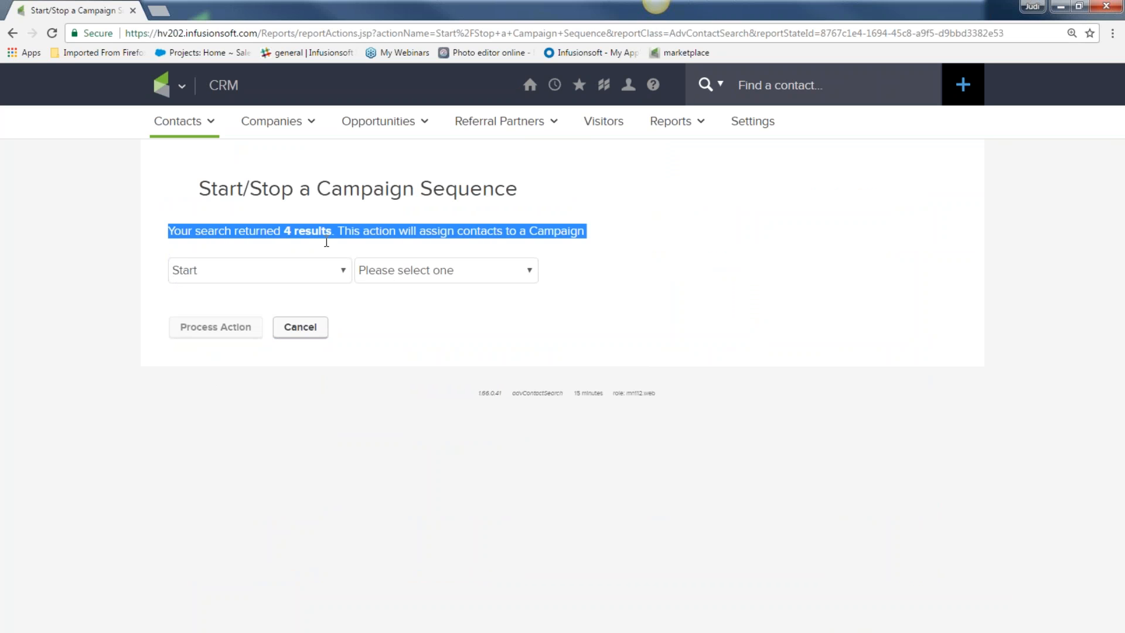
click(344, 271)
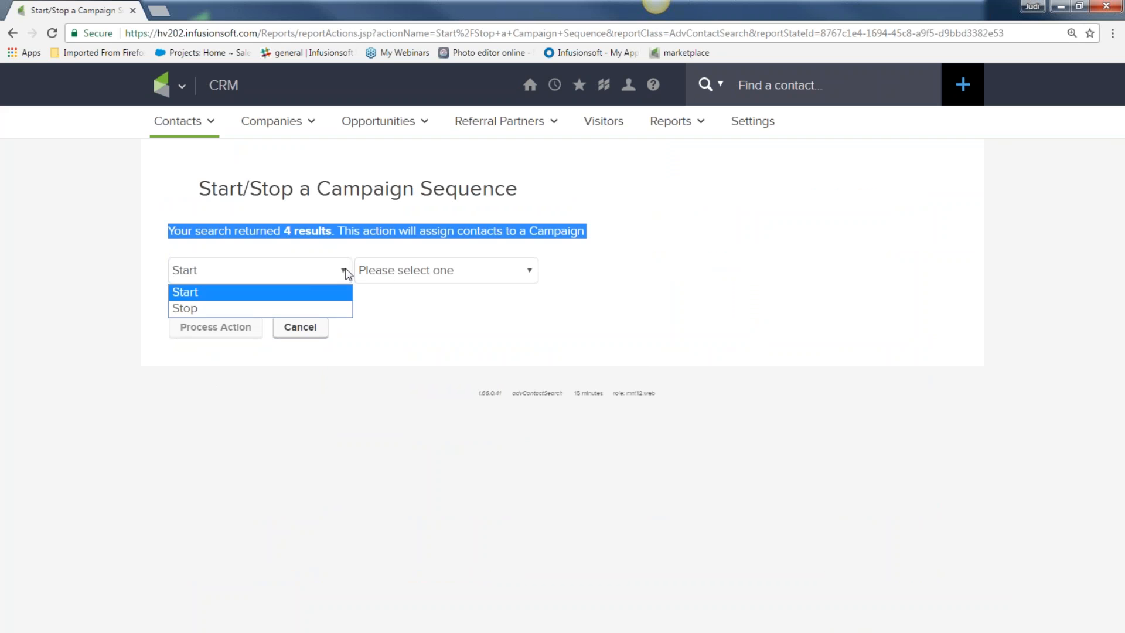
click(303, 297)
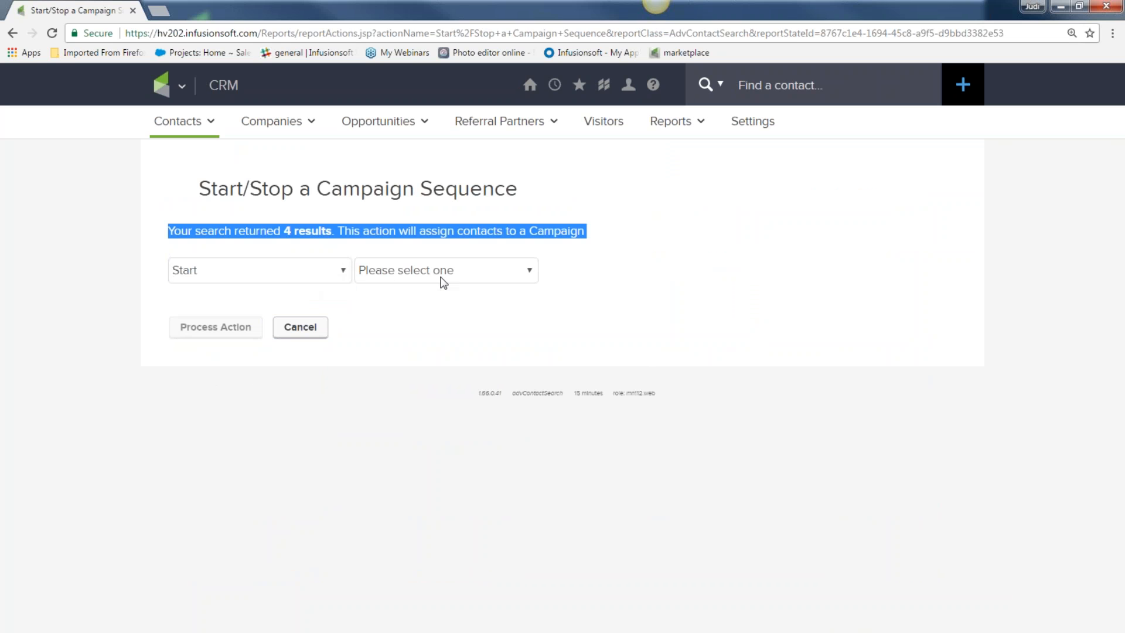
click(528, 272)
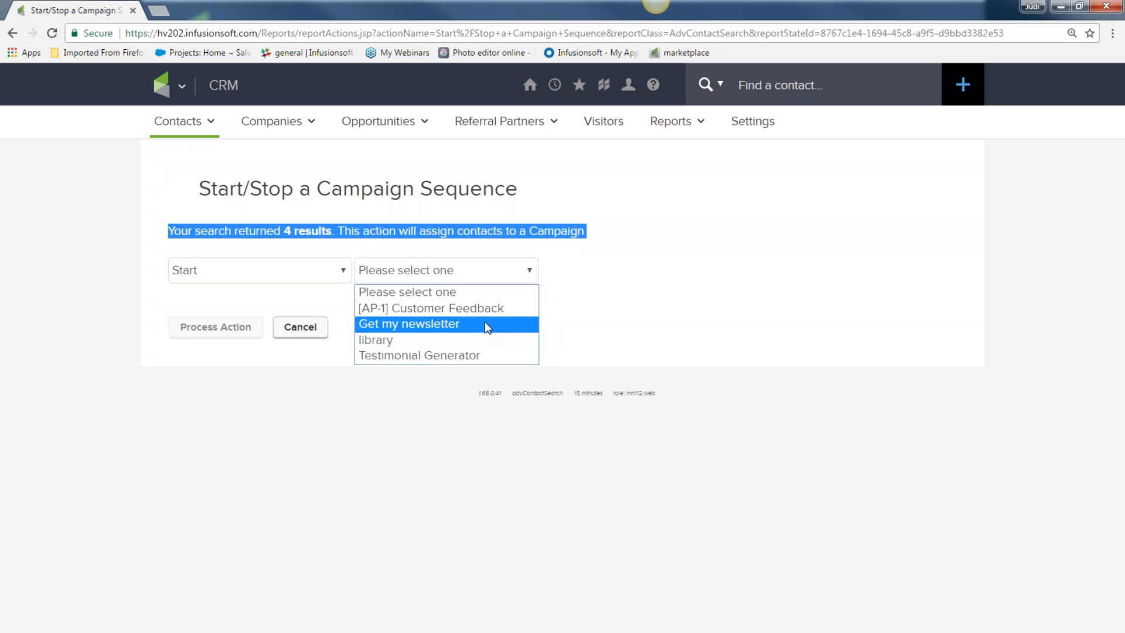
click(484, 323)
click(712, 272)
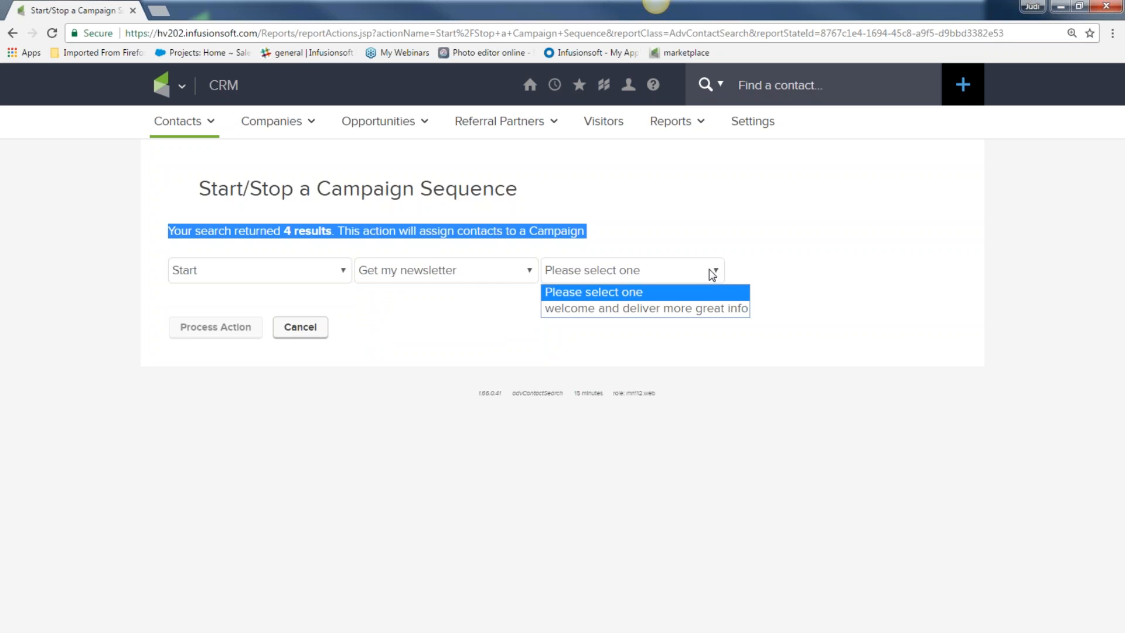
click(687, 315)
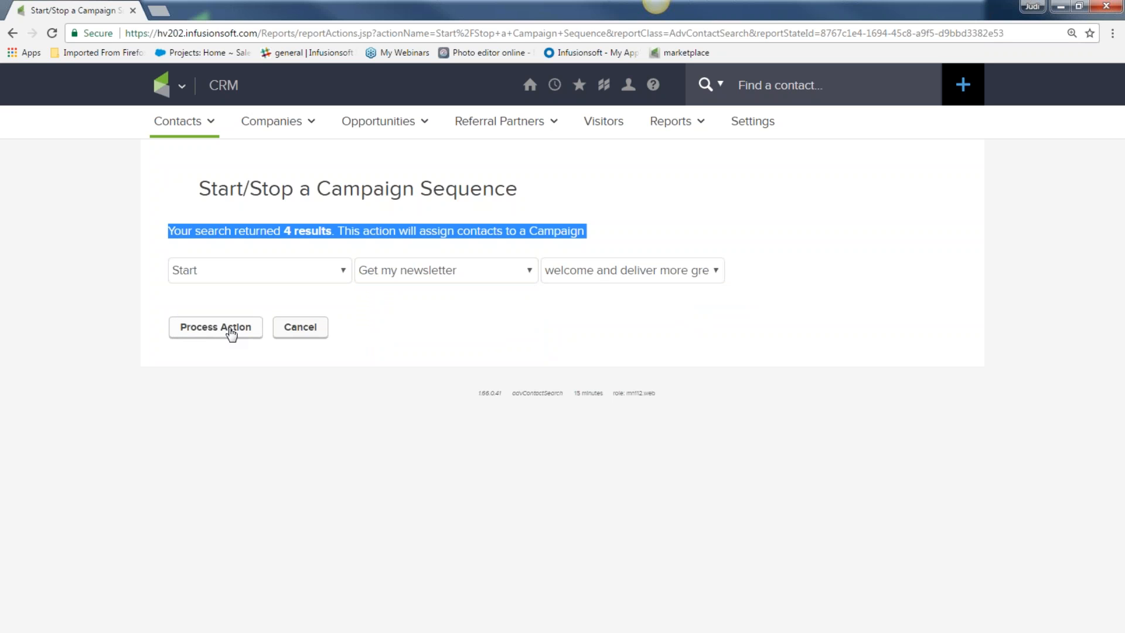
click(716, 274)
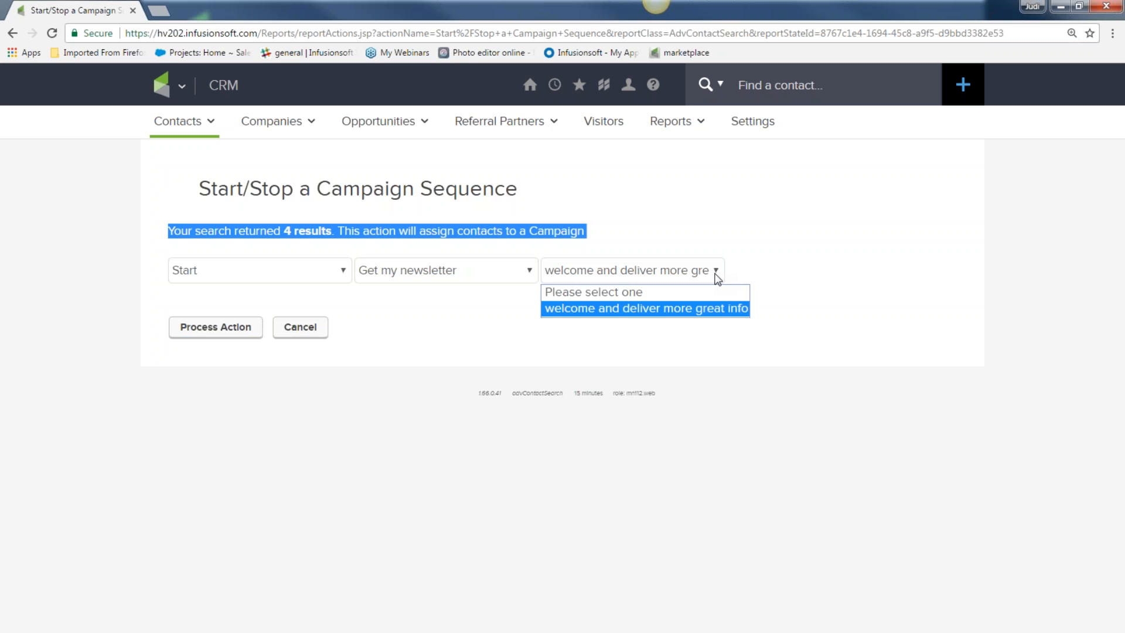
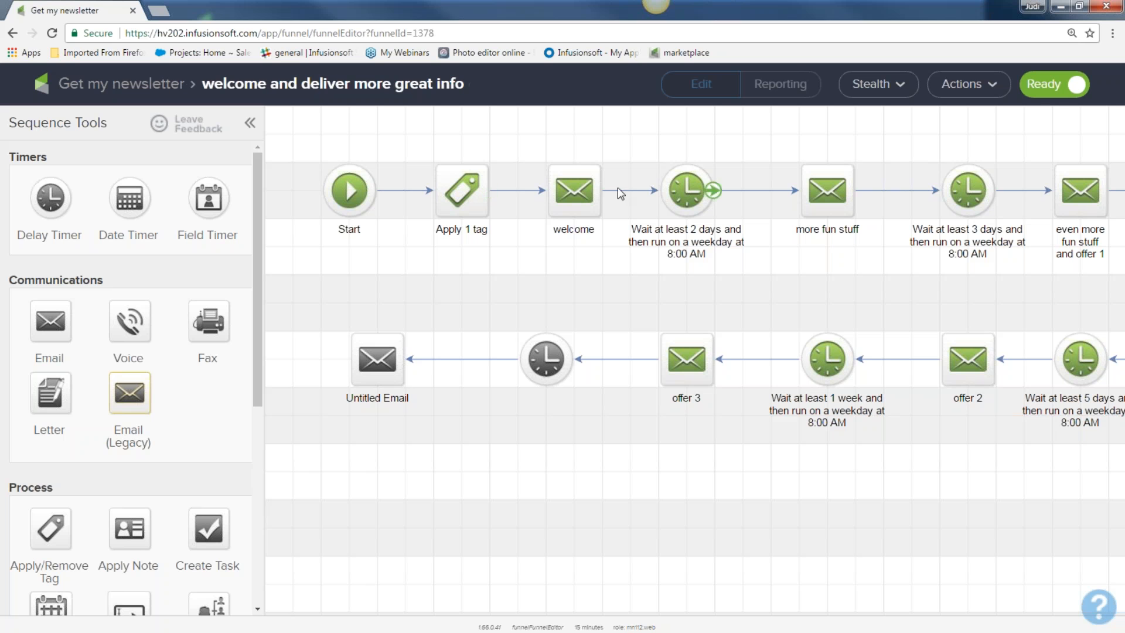
Step: Rename the first welcome email to 'change name'
double_click(574, 229)
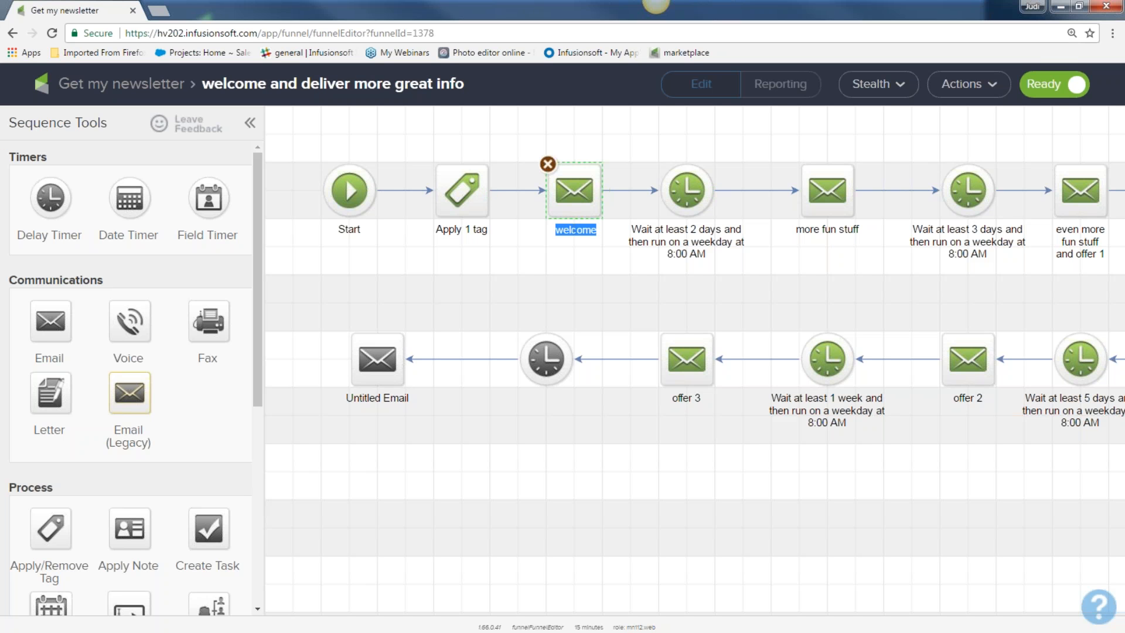
text(change name)
double_click(826, 229)
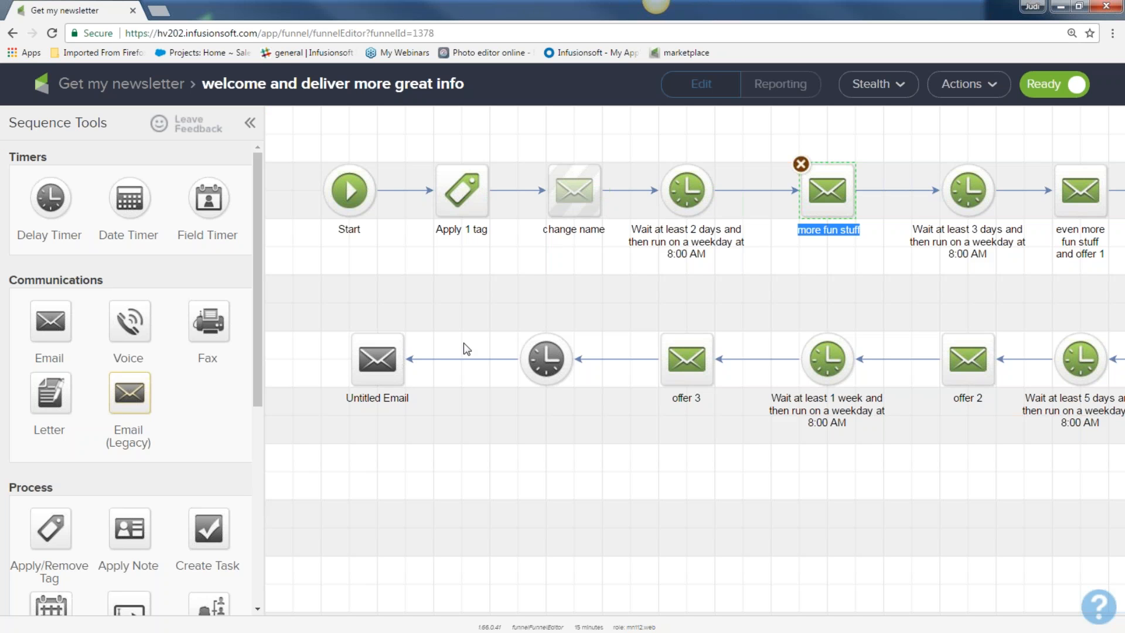
Step: Unlink 'change name', park it below after Untitled Email, and link Apply 1 tag to the timer
click(566, 192)
click(530, 190)
key(Delete)
click(615, 190)
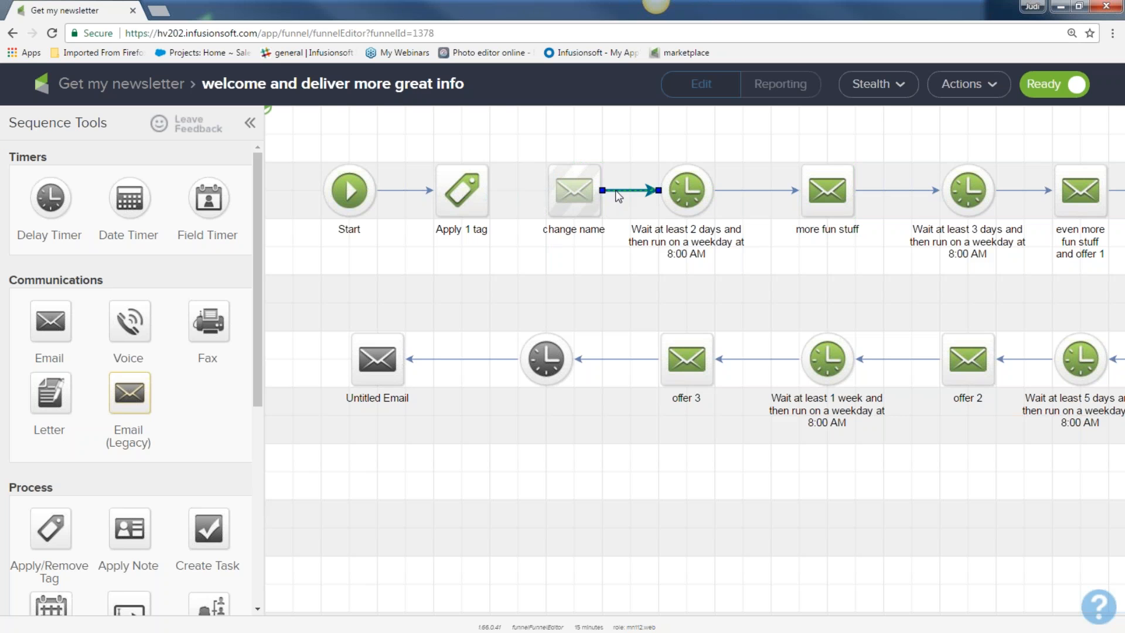
key(Delete)
drag(577, 192, 376, 471)
drag(490, 194, 682, 189)
click(366, 364)
drag(407, 362, 377, 472)
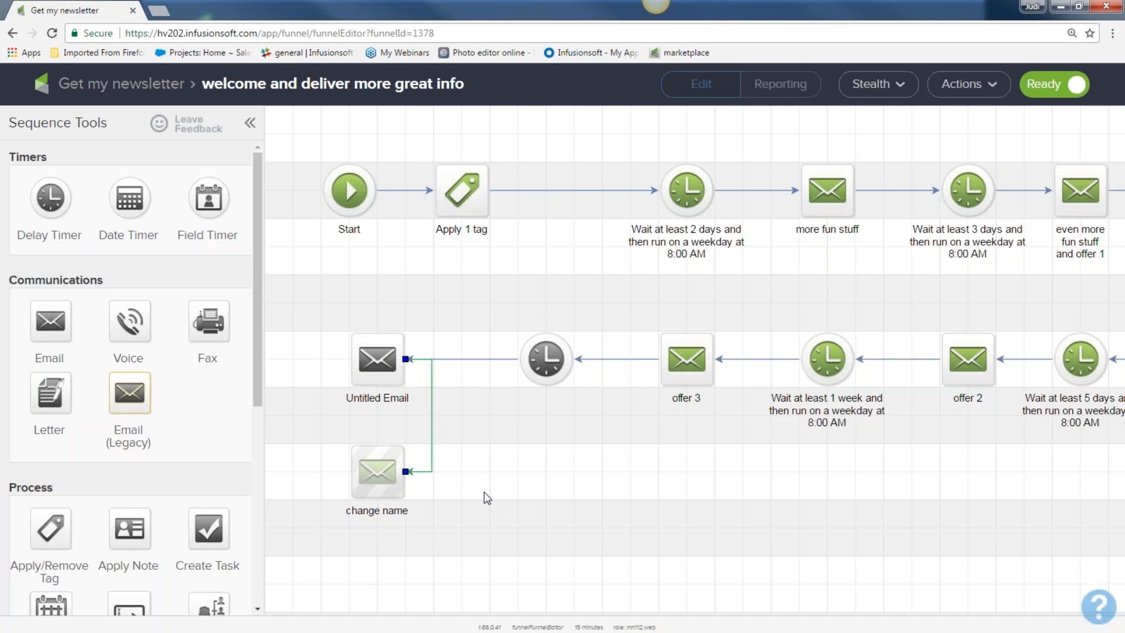
Step: Rework the connectors so Start links back to Apply 1 tag
click(509, 190)
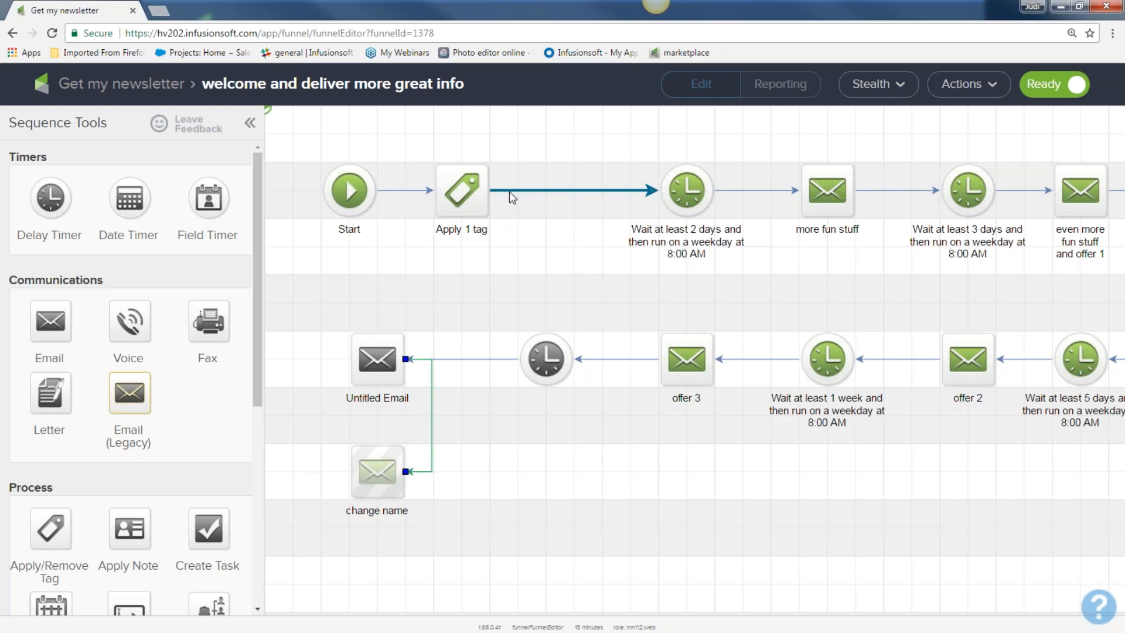
key(Delete)
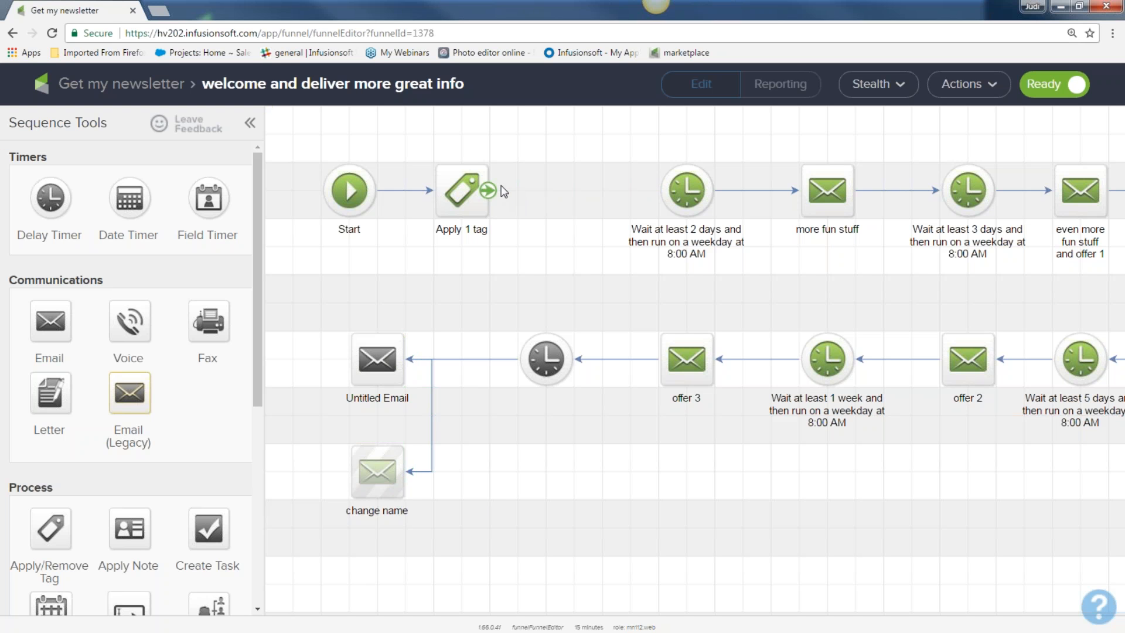
drag(487, 191, 687, 189)
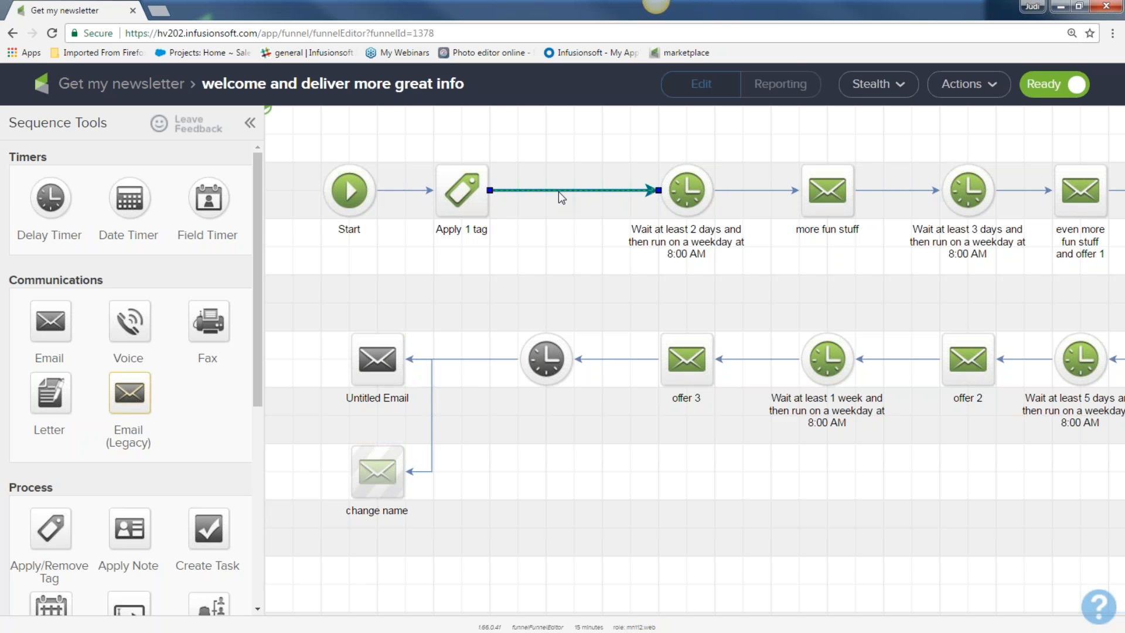
key(Delete)
click(425, 190)
drag(372, 189, 685, 202)
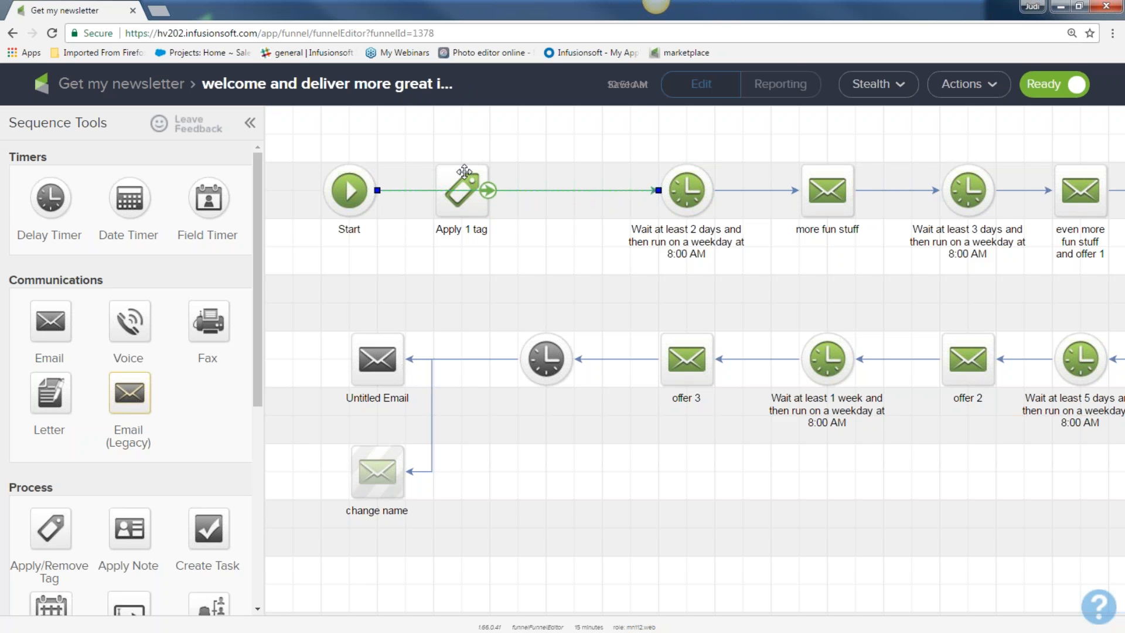
key(Delete)
drag(375, 190, 684, 200)
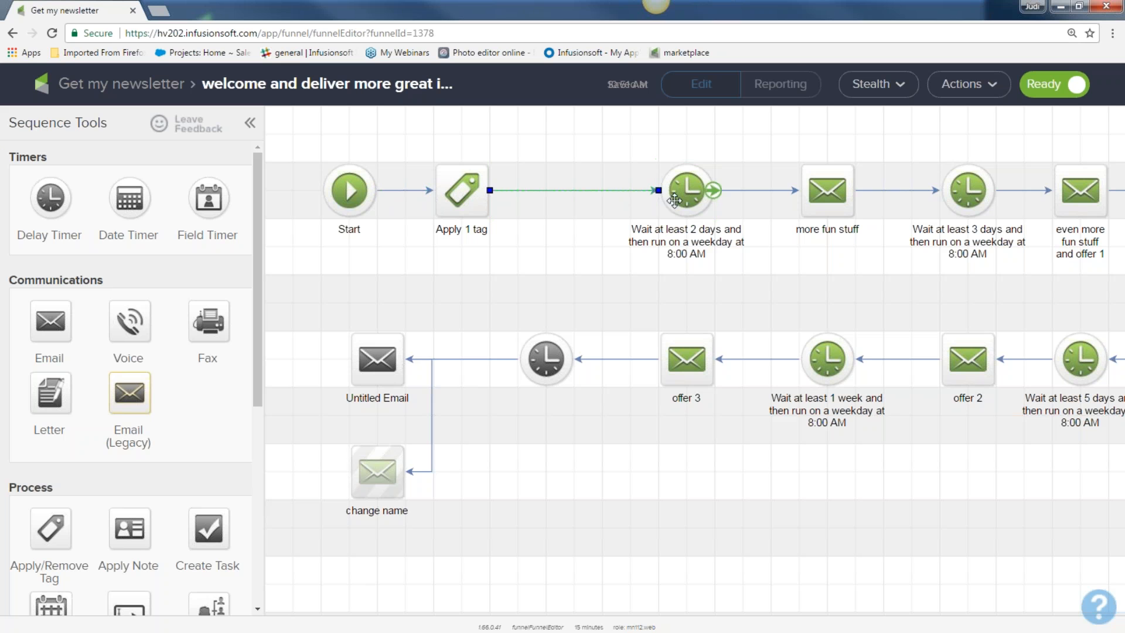
Step: Move 'change name' back between Apply 1 tag and the 2-day wait timer, linked from Apply 1 tag
click(433, 436)
key(Delete)
click(523, 194)
key(Delete)
drag(385, 464, 576, 189)
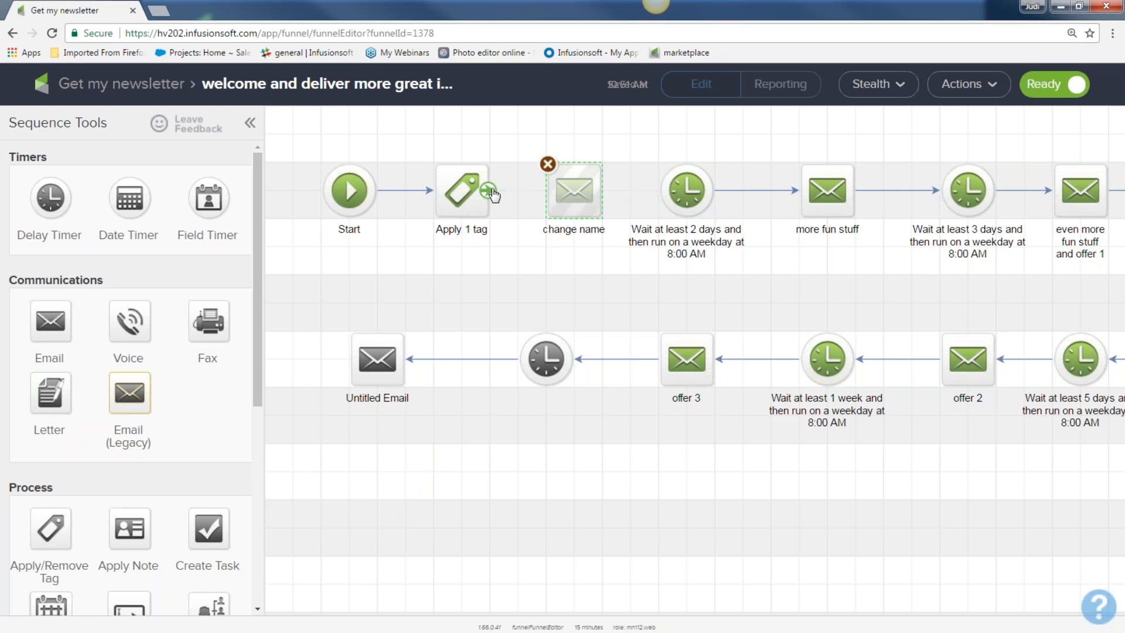
drag(489, 190, 659, 202)
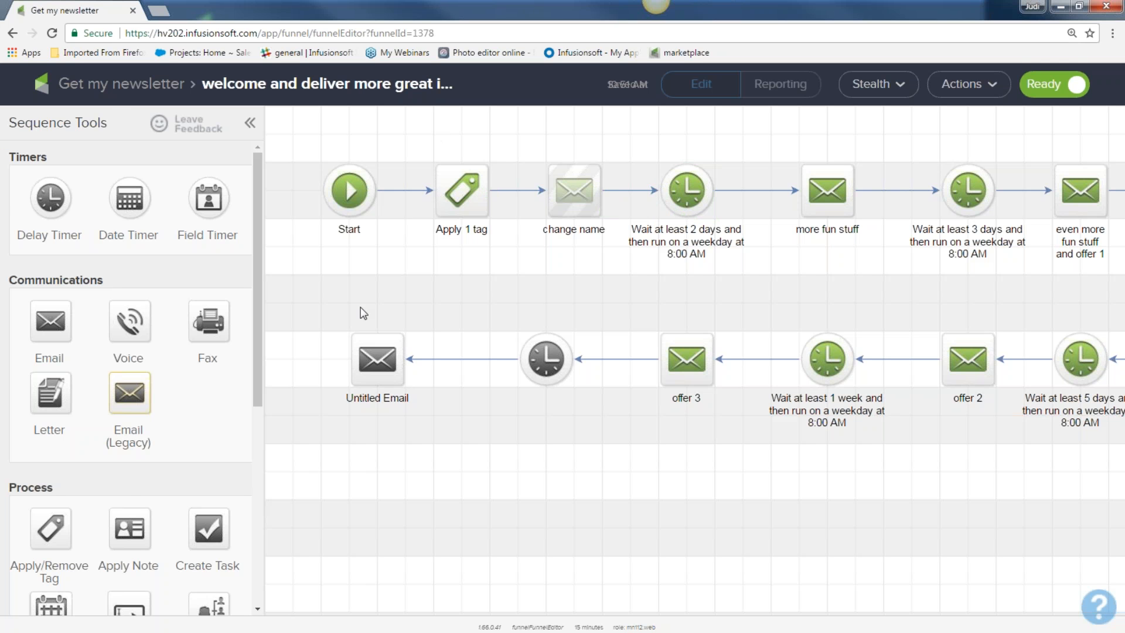
Step: Add a Paragraph snippet under the 'Be a newsletter subscriber now?' heading, discarding a trial Title
click(122, 87)
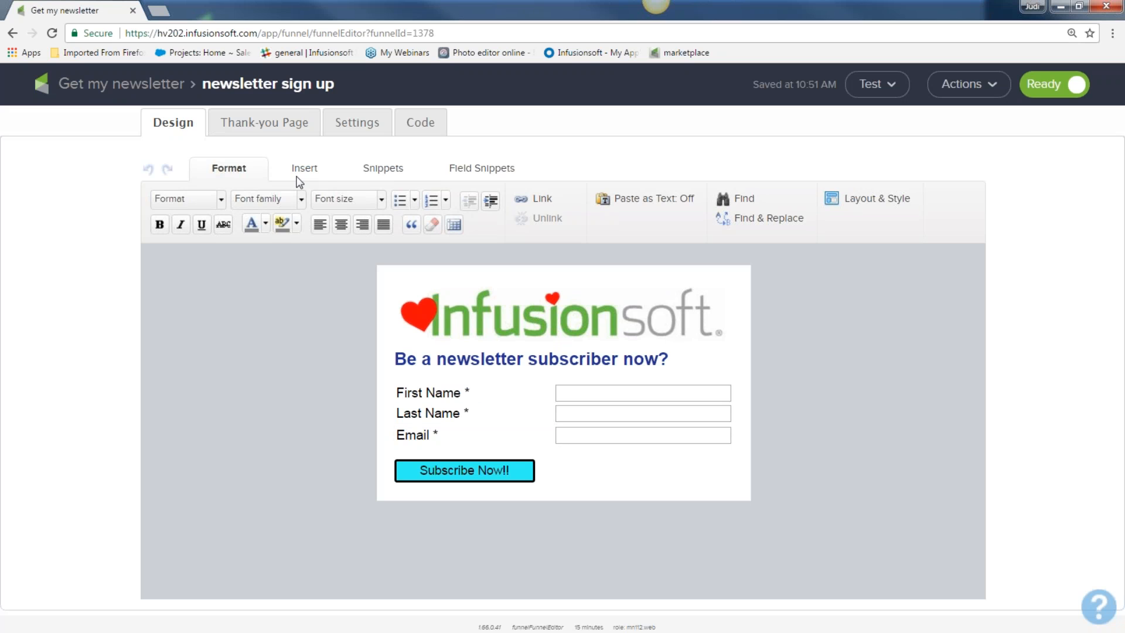
click(373, 171)
drag(238, 211, 388, 354)
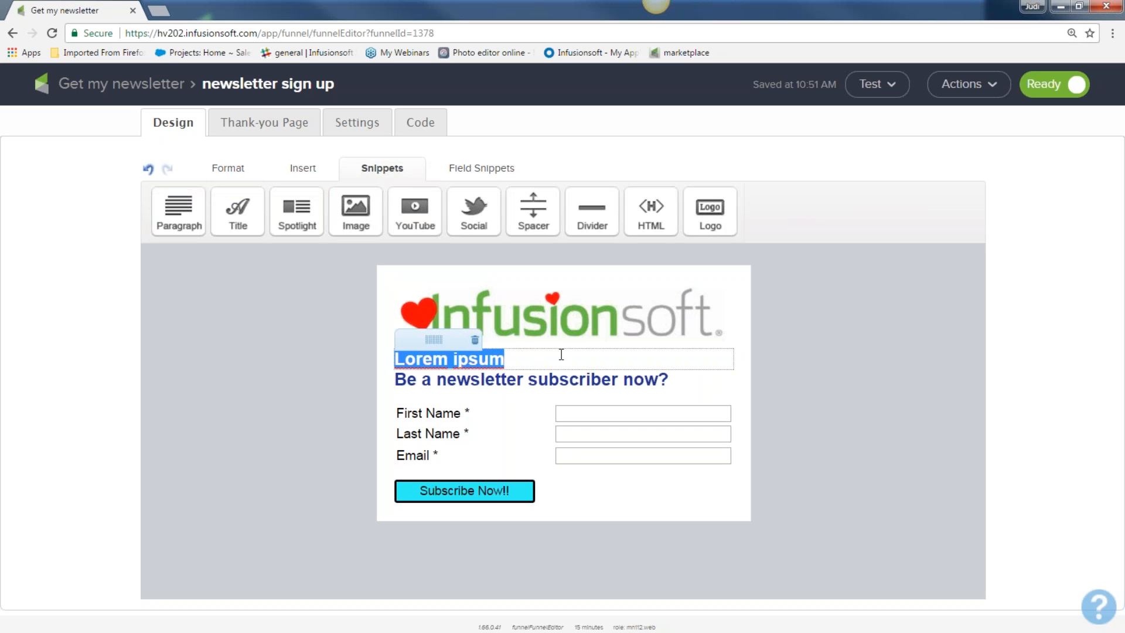
click(474, 340)
drag(179, 214, 492, 387)
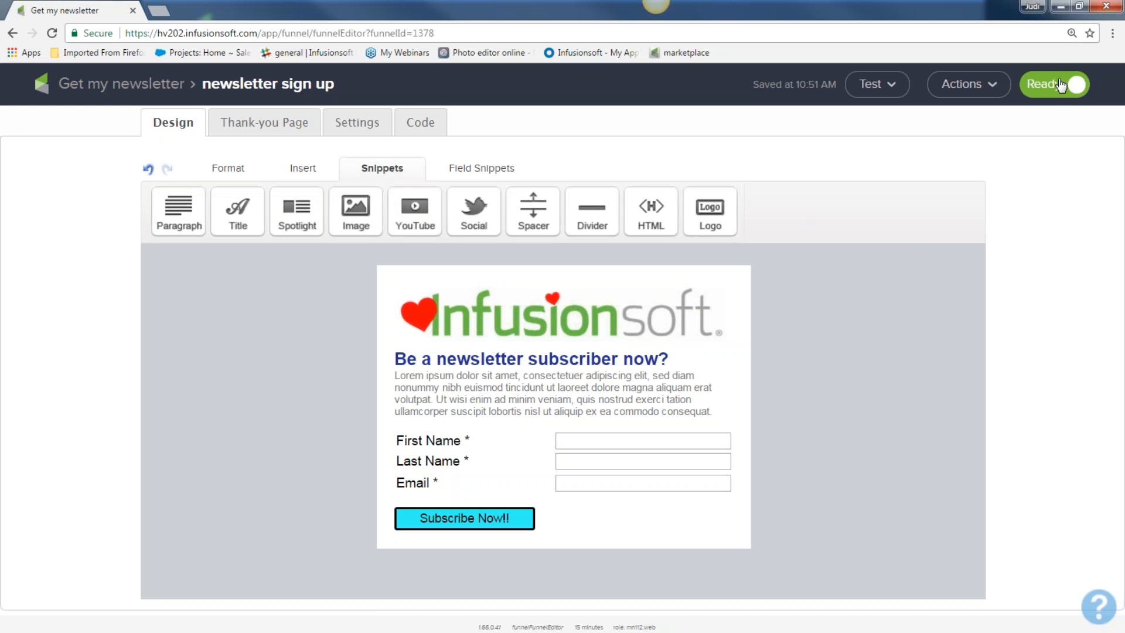
click(128, 89)
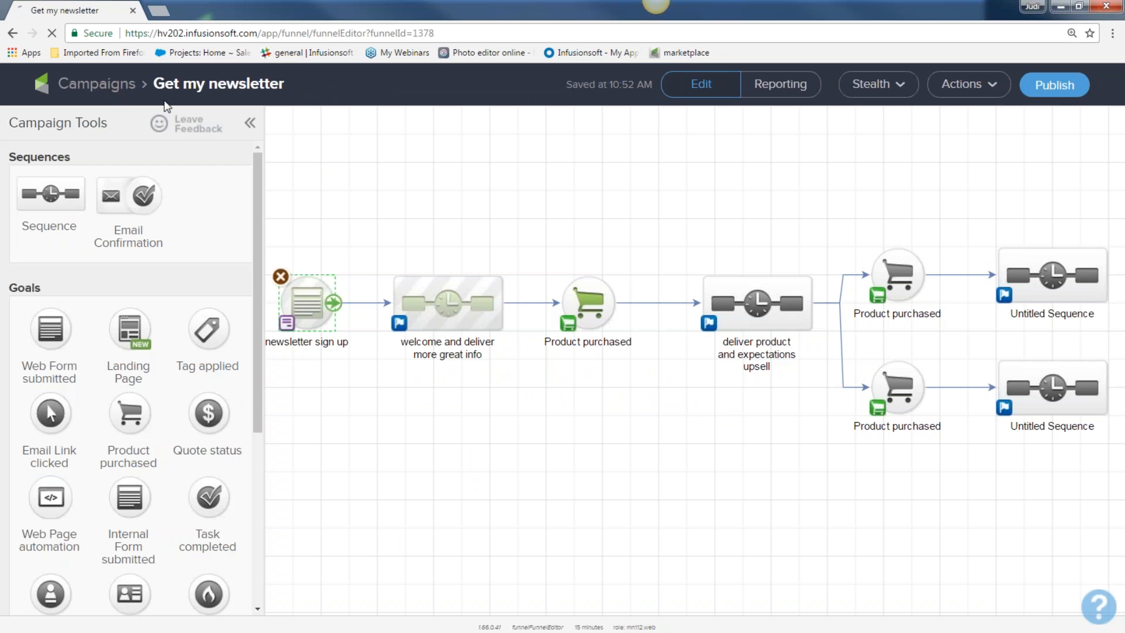
Step: Publish Get my newsletter from the Campaigns list, then edit it and select the newsletter sign up form
click(1048, 92)
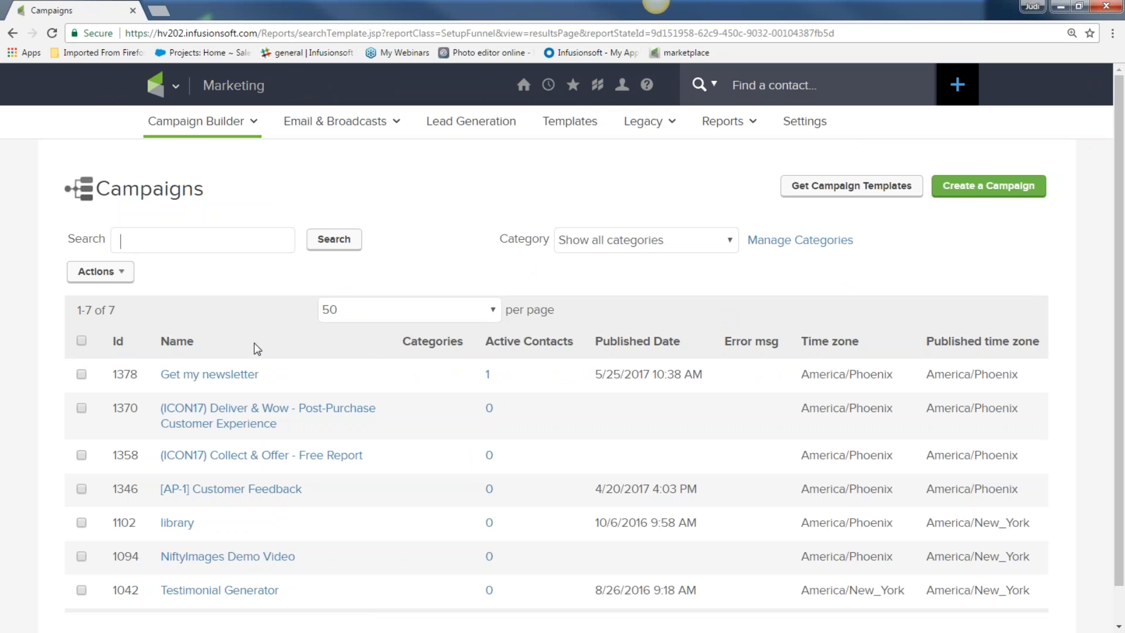
click(203, 376)
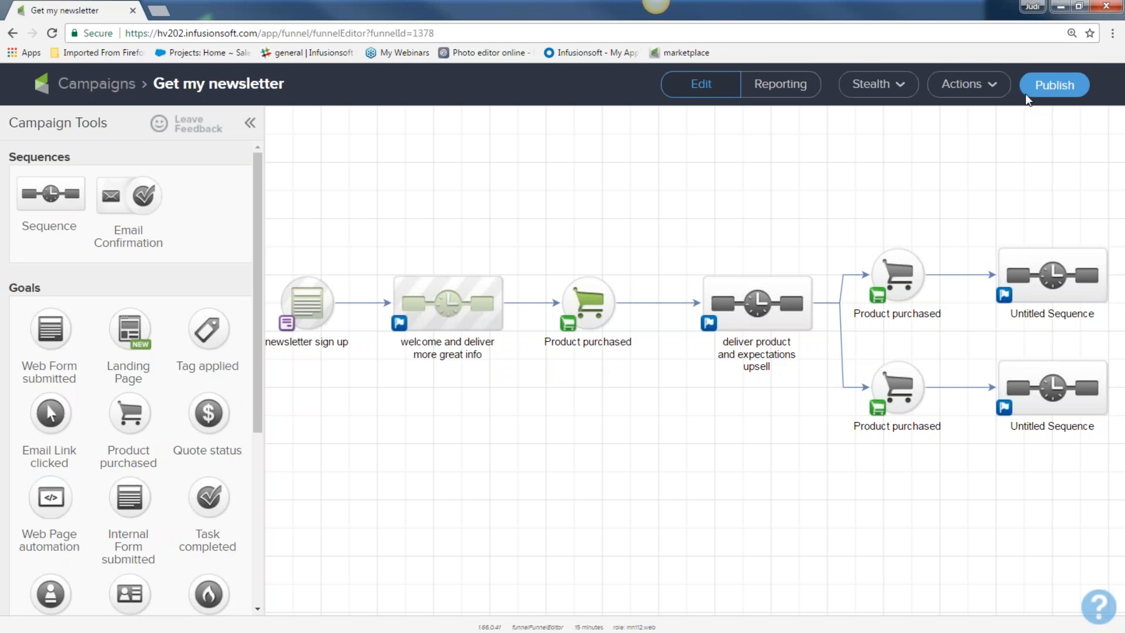
click(1032, 89)
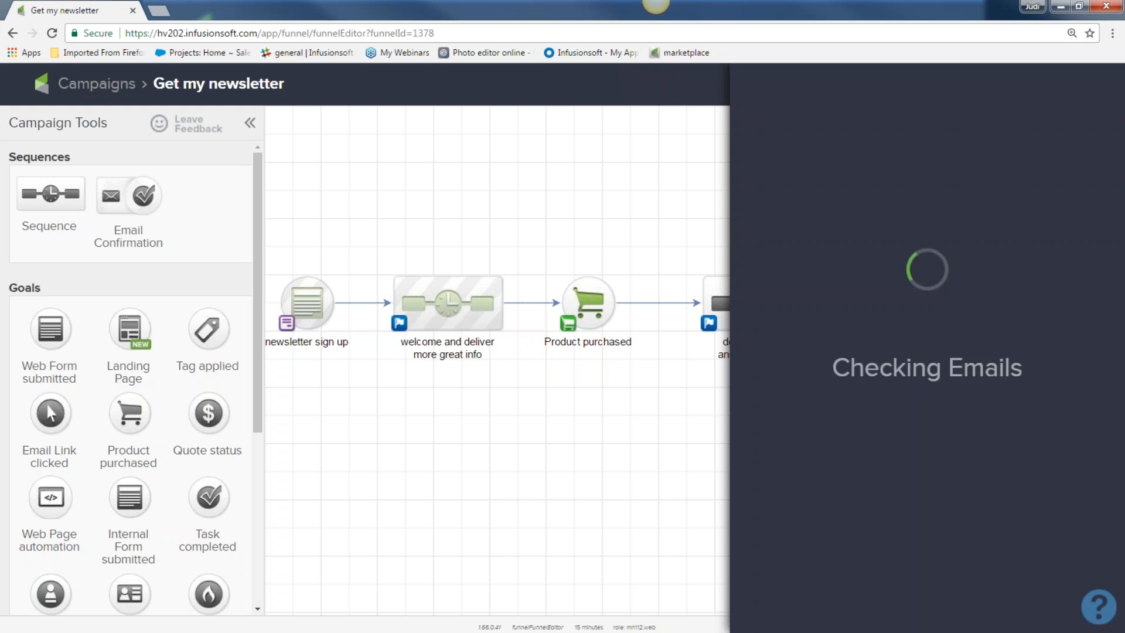
click(1057, 467)
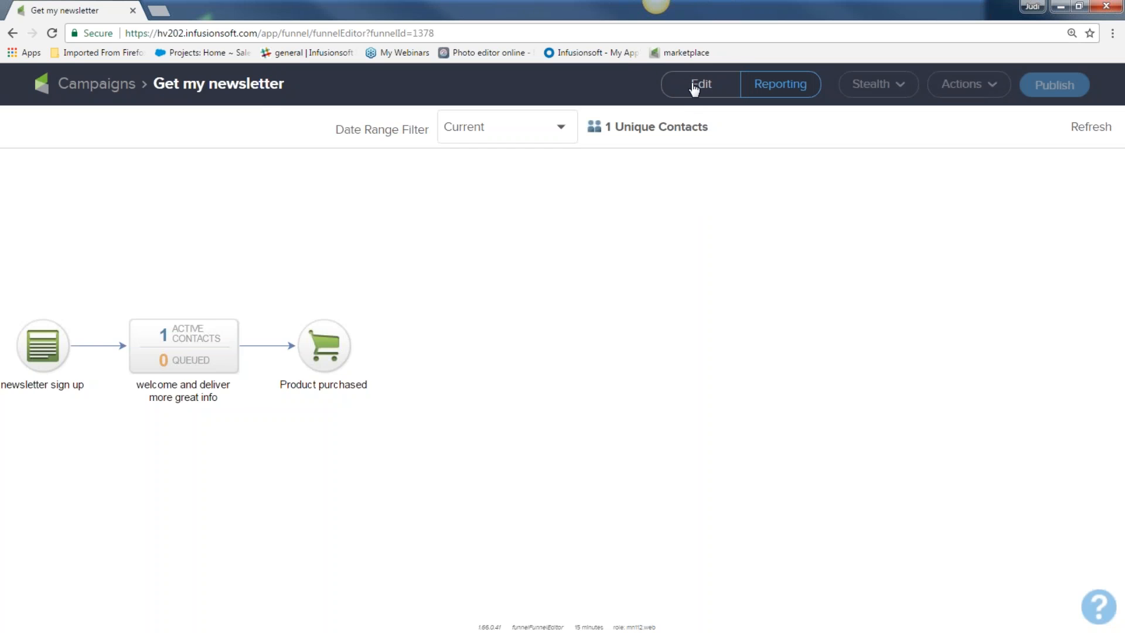
click(684, 89)
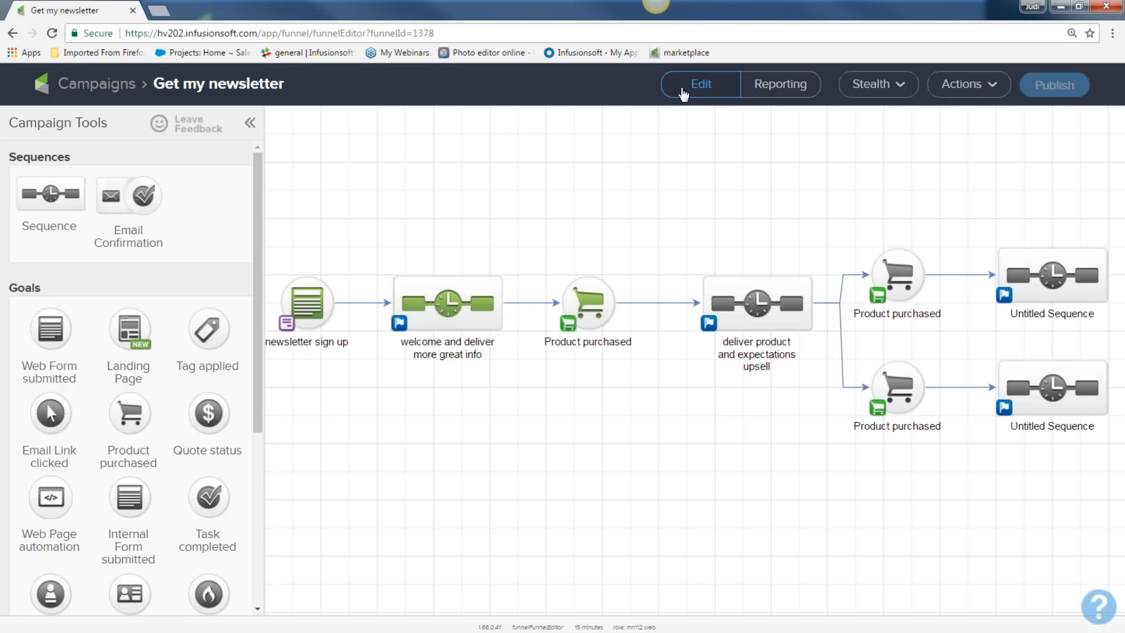
click(305, 302)
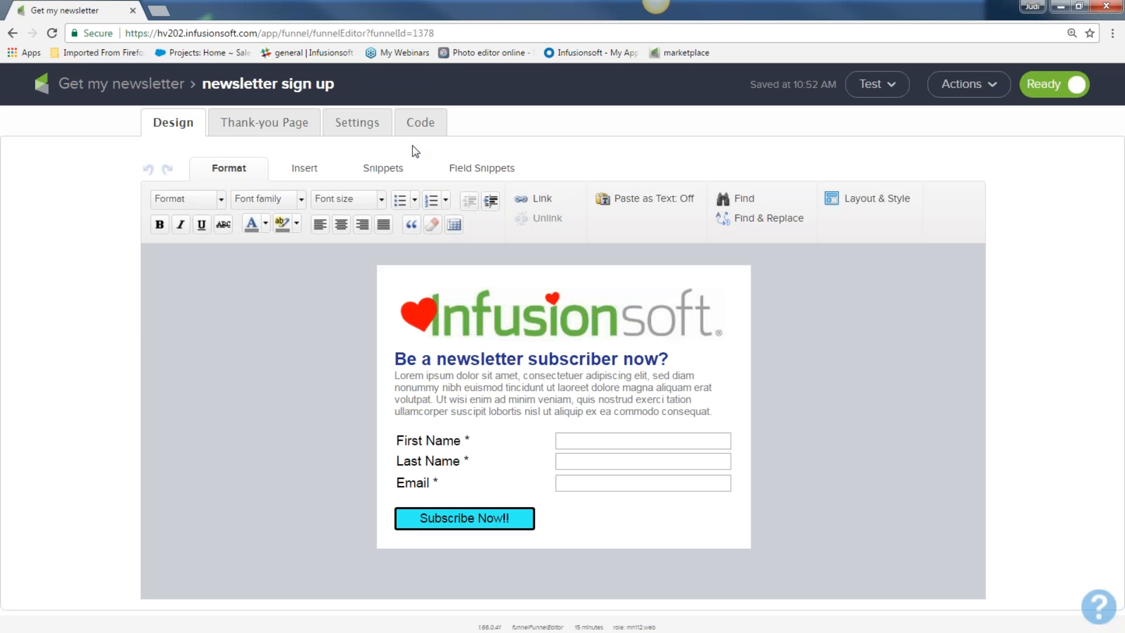
Step: Copy the form's Pretty URL from the Code tab's Use the Hosted Version section
click(430, 124)
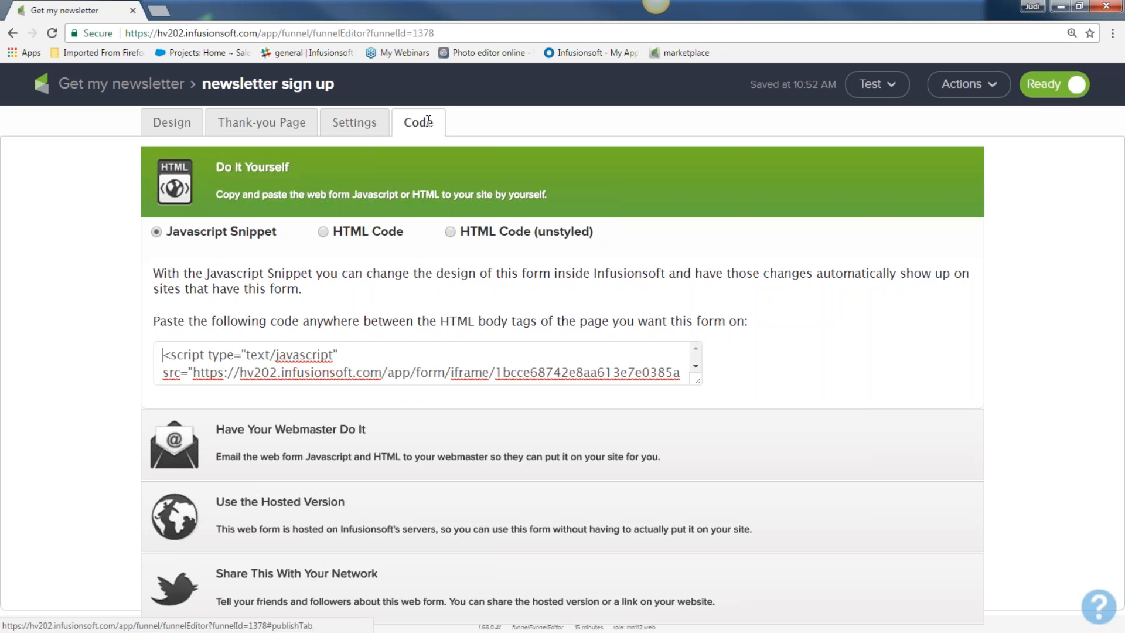
click(284, 502)
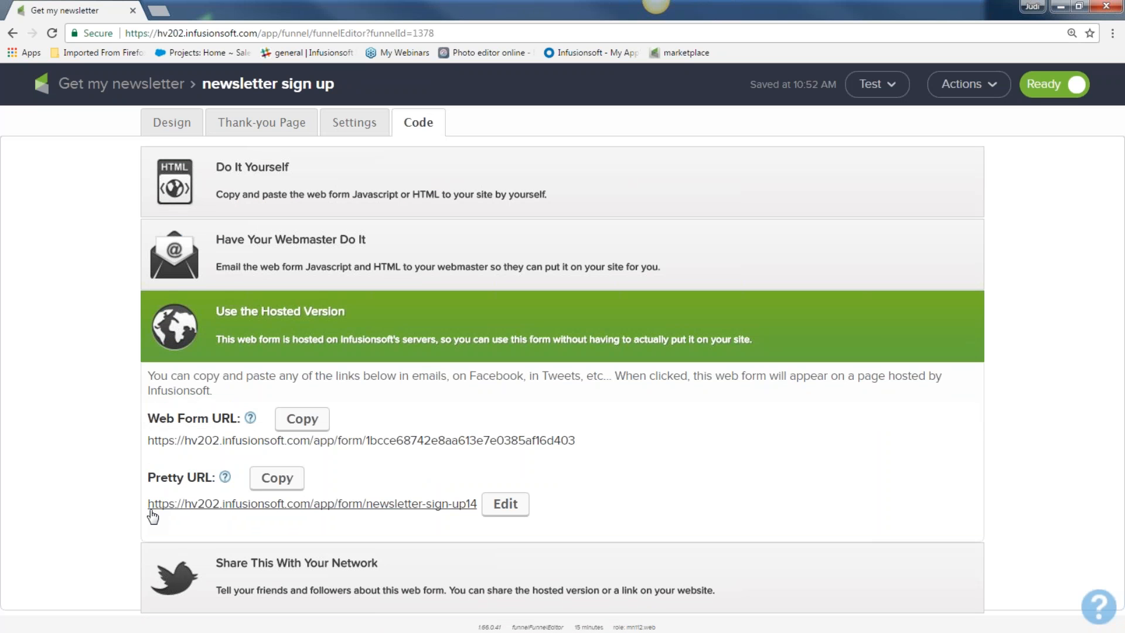
drag(148, 505, 478, 499)
right_click(442, 502)
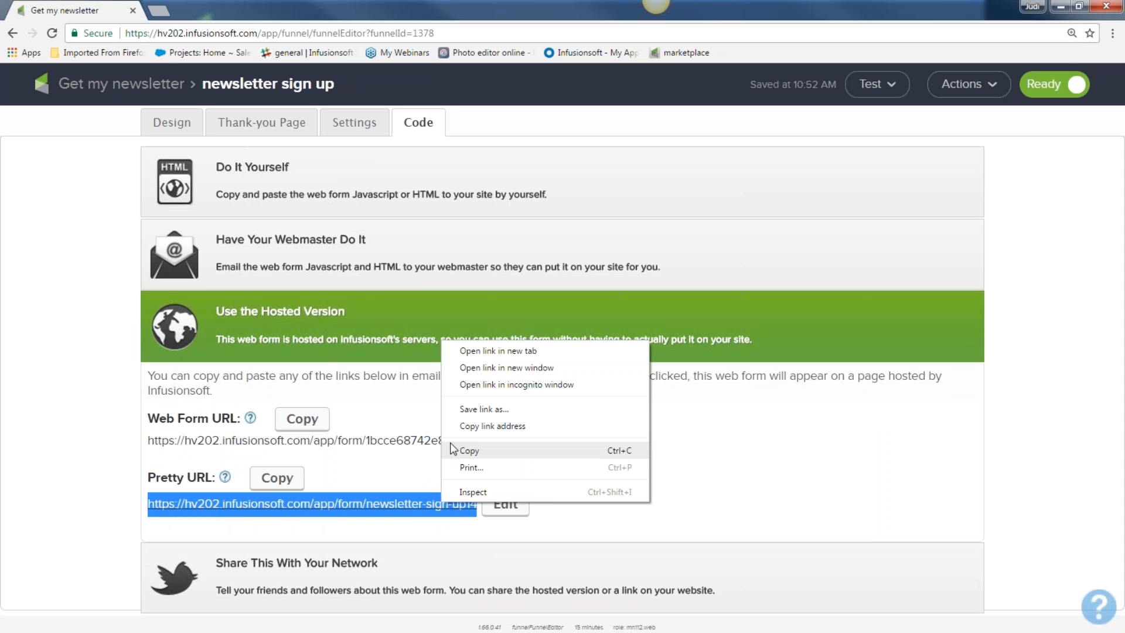
click(468, 451)
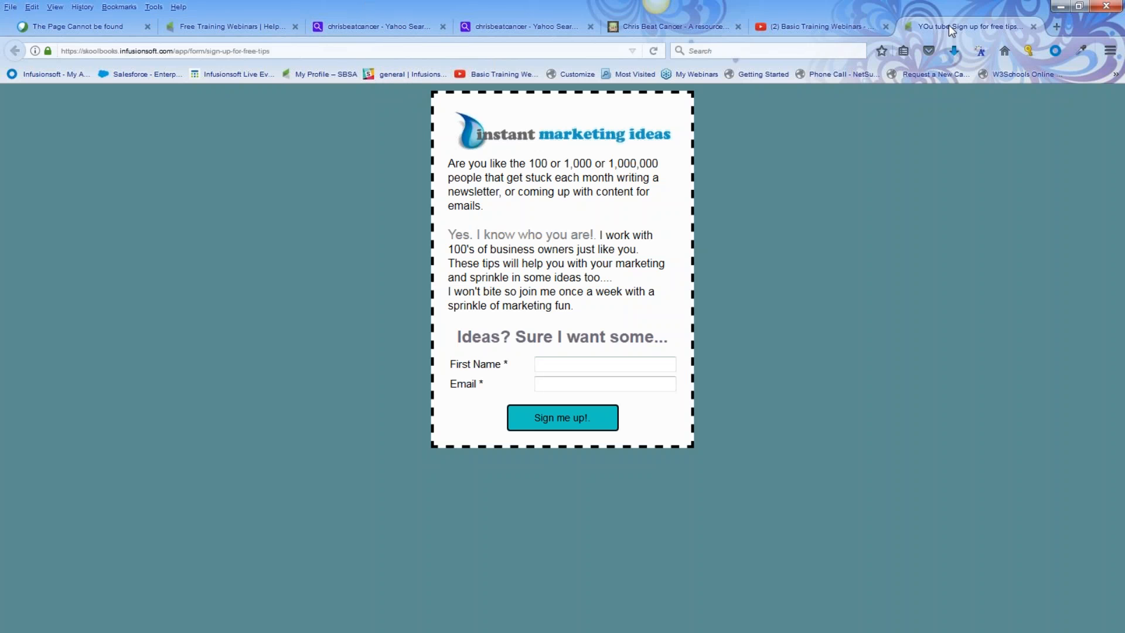
Step: Open Facebook in a new tab and switch to the Instant Marketing Ideas page
key(ctrl+t)
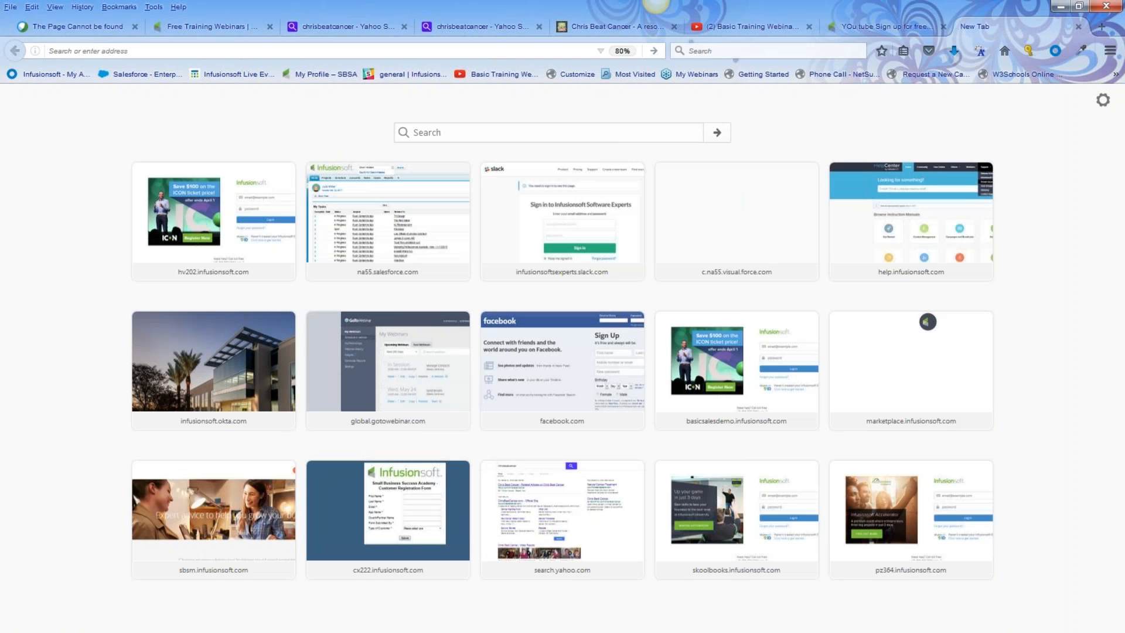
click(592, 359)
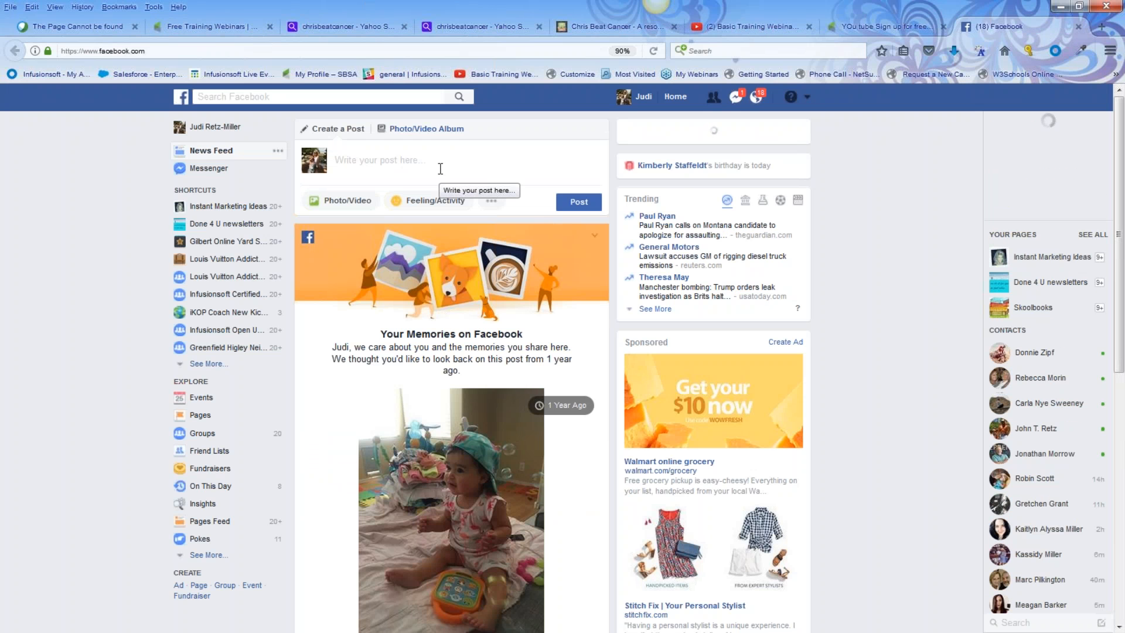
click(807, 100)
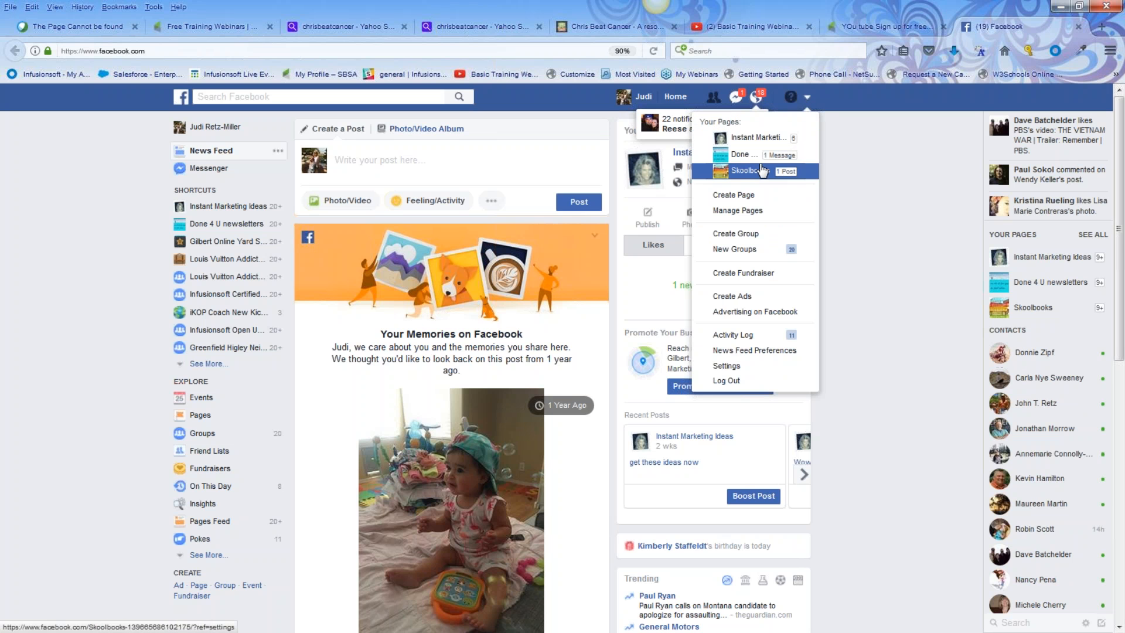
click(757, 138)
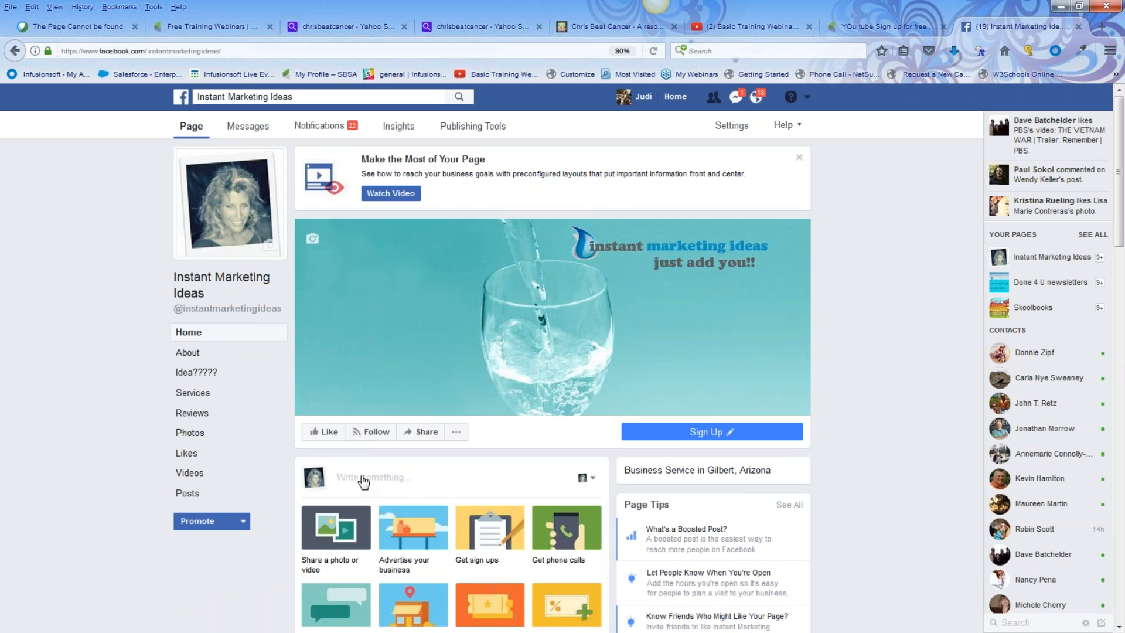
Step: Paste the form link into a new post, with text 'get my ideas now' and preview title 'be one of the first'
click(364, 481)
right_click(363, 478)
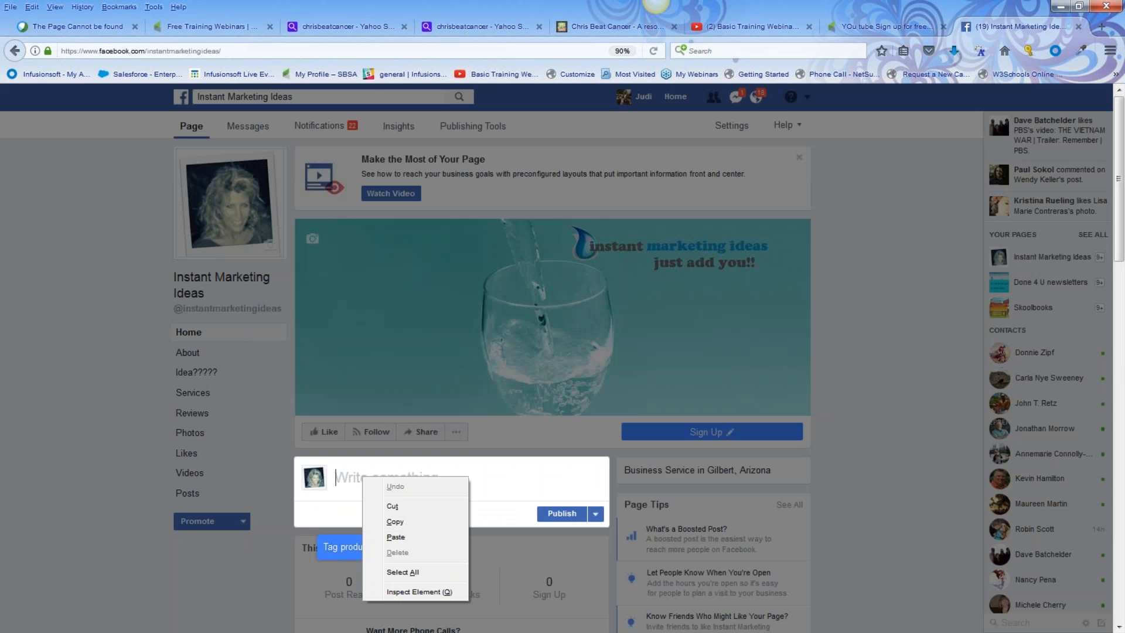
click(395, 538)
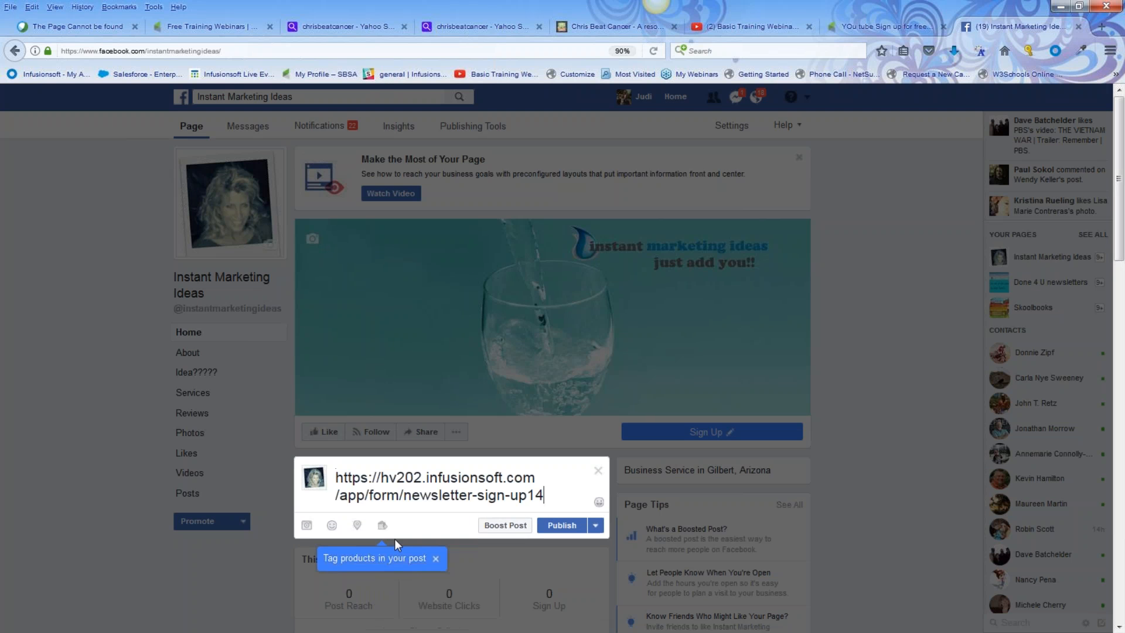
drag(549, 499, 483, 495)
drag(581, 477, 325, 483)
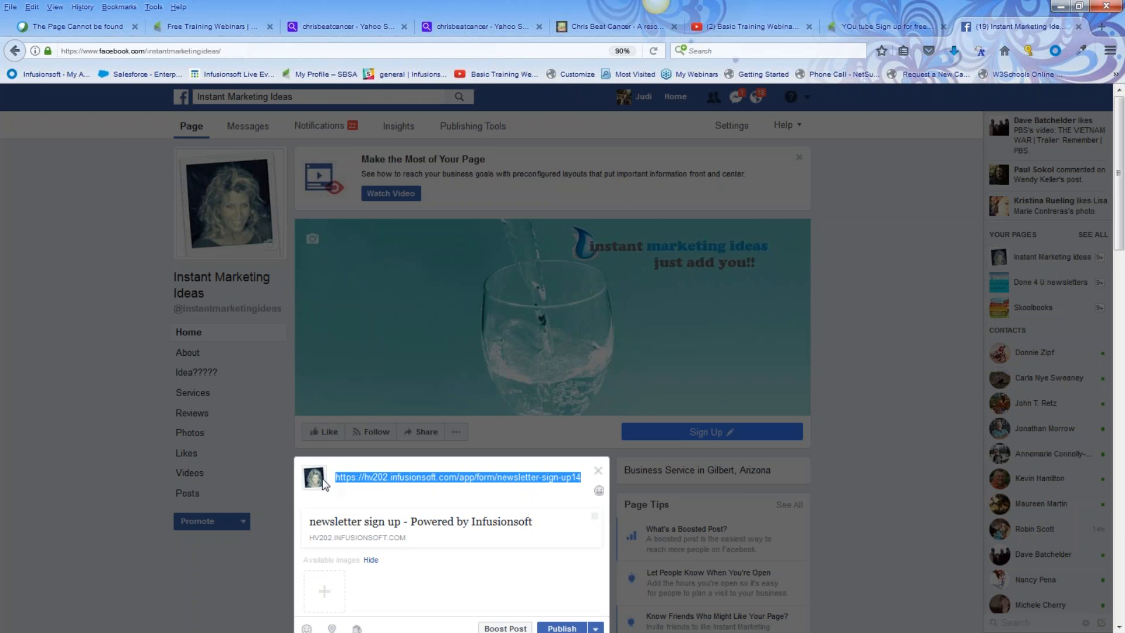
text(get my ideas now)
drag(531, 521, 305, 522)
text(be one of the first)
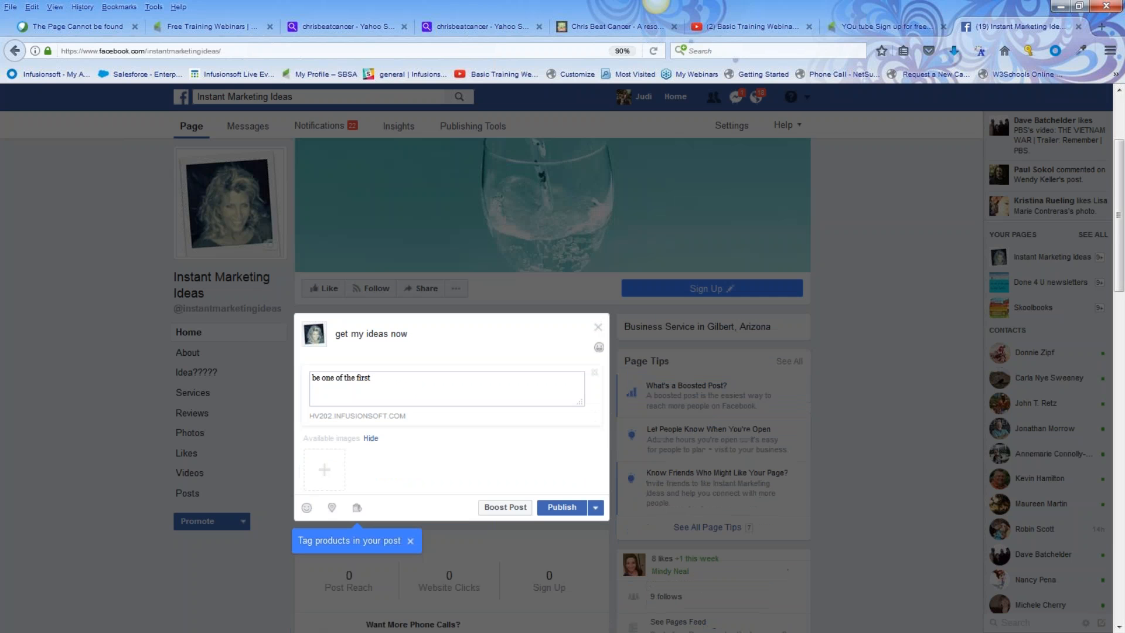
Step: Attach the 2015-10-05_1428 image from the Fun IS stuff folder and publish the post
click(324, 446)
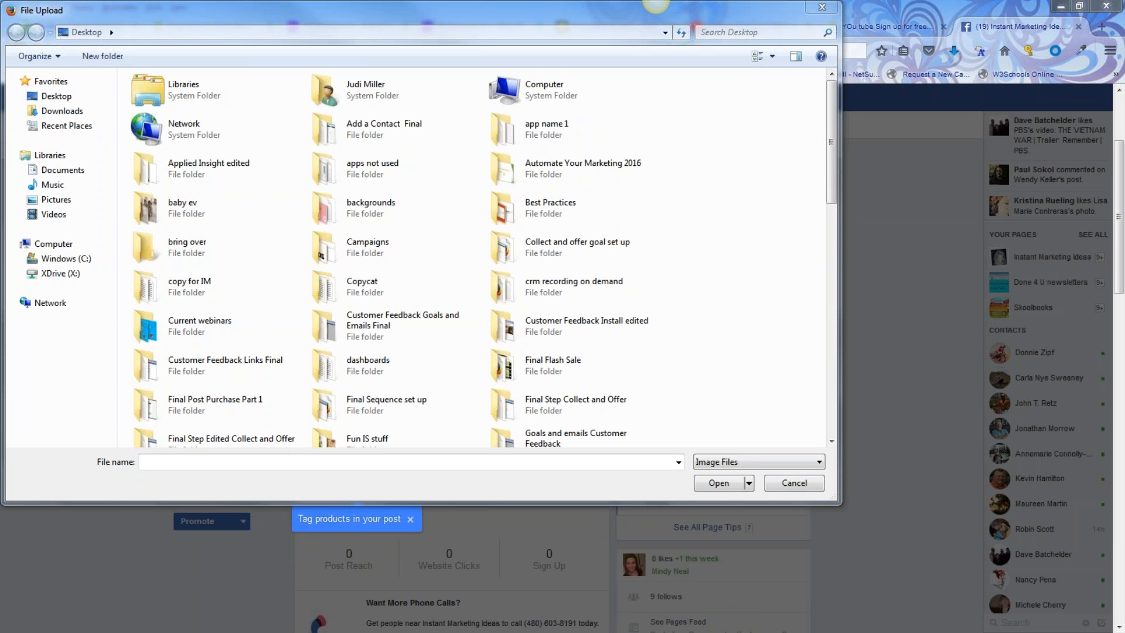
double_click(350, 436)
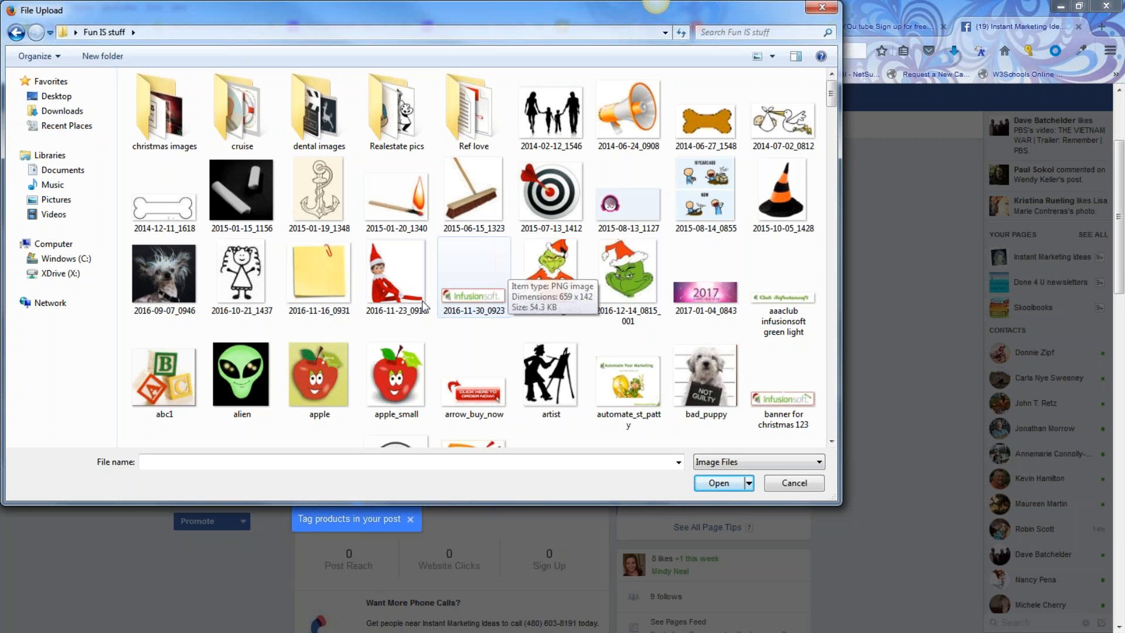
click(791, 200)
click(702, 482)
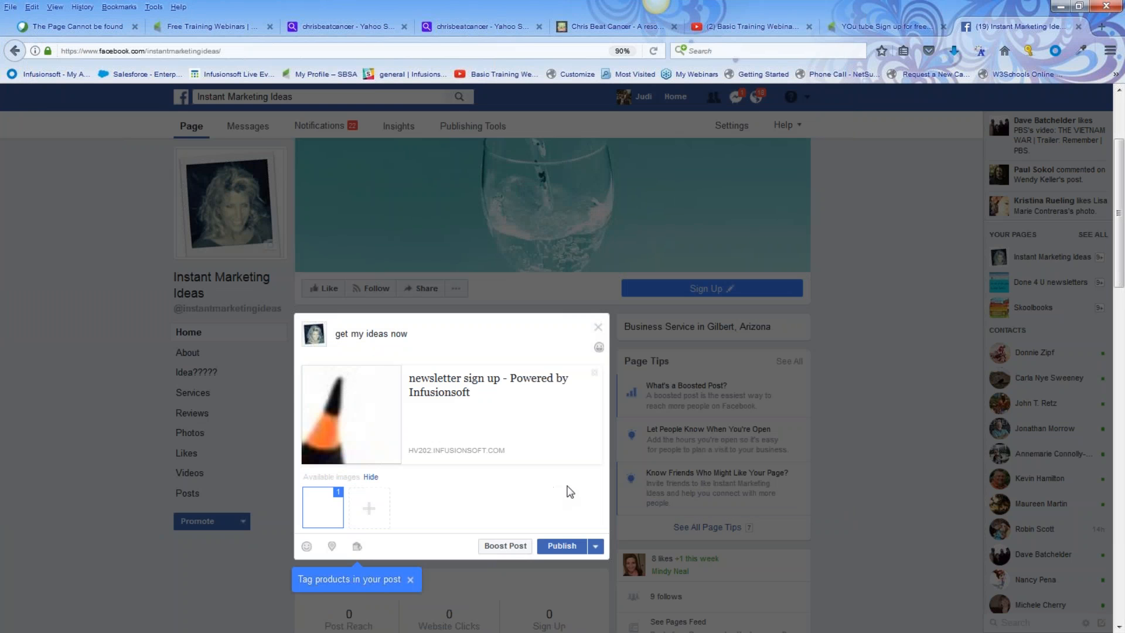
click(564, 546)
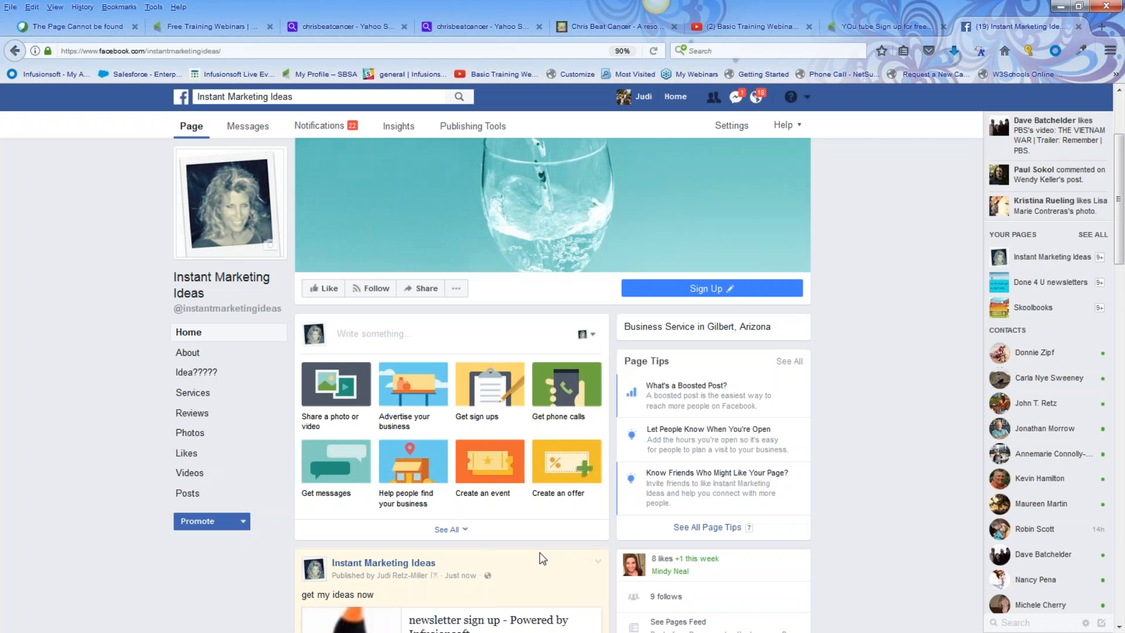
Step: Test the new post's link preview to confirm it opens the sign-up form
scroll(540, 552, down, 3)
scroll(533, 529, down, 1)
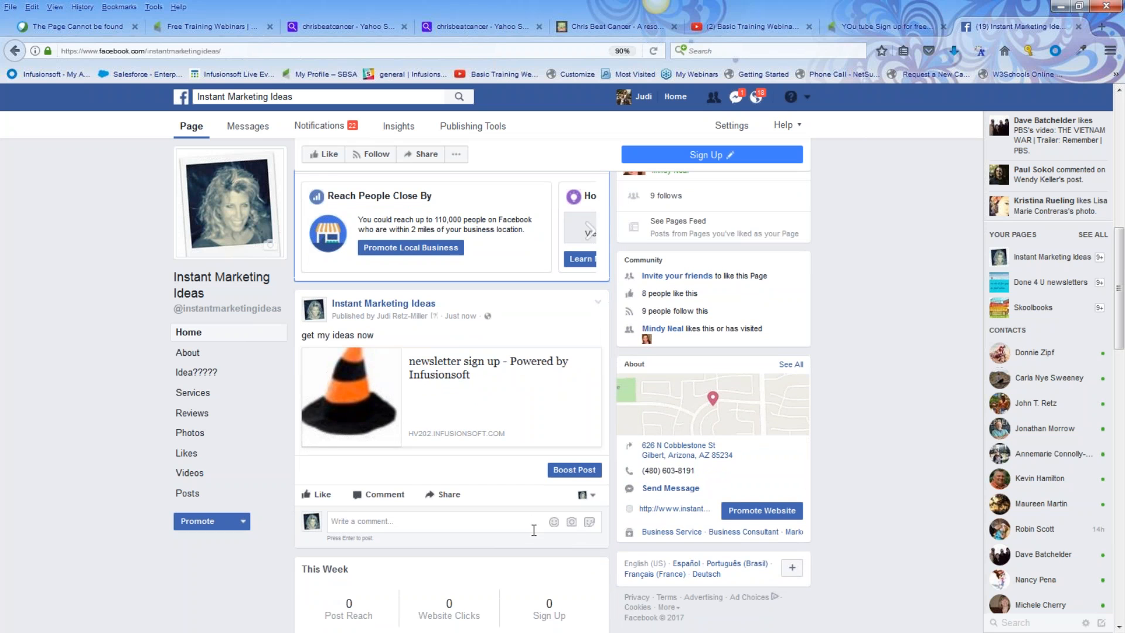
click(451, 377)
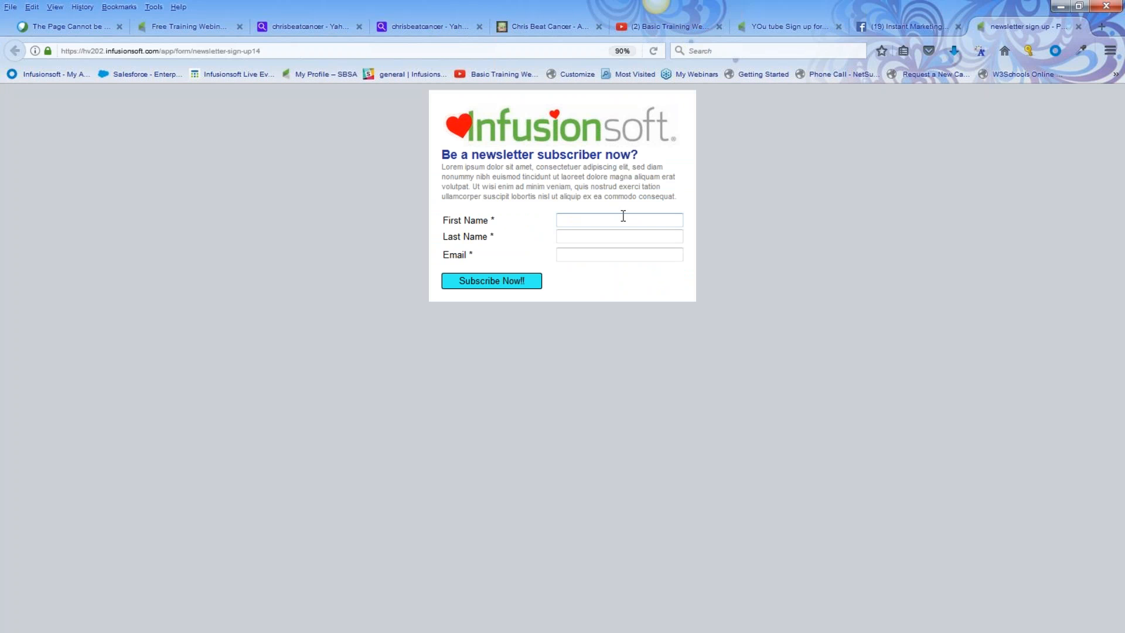
Step: Pin the new sign-up post to the top of the Facebook page
click(897, 26)
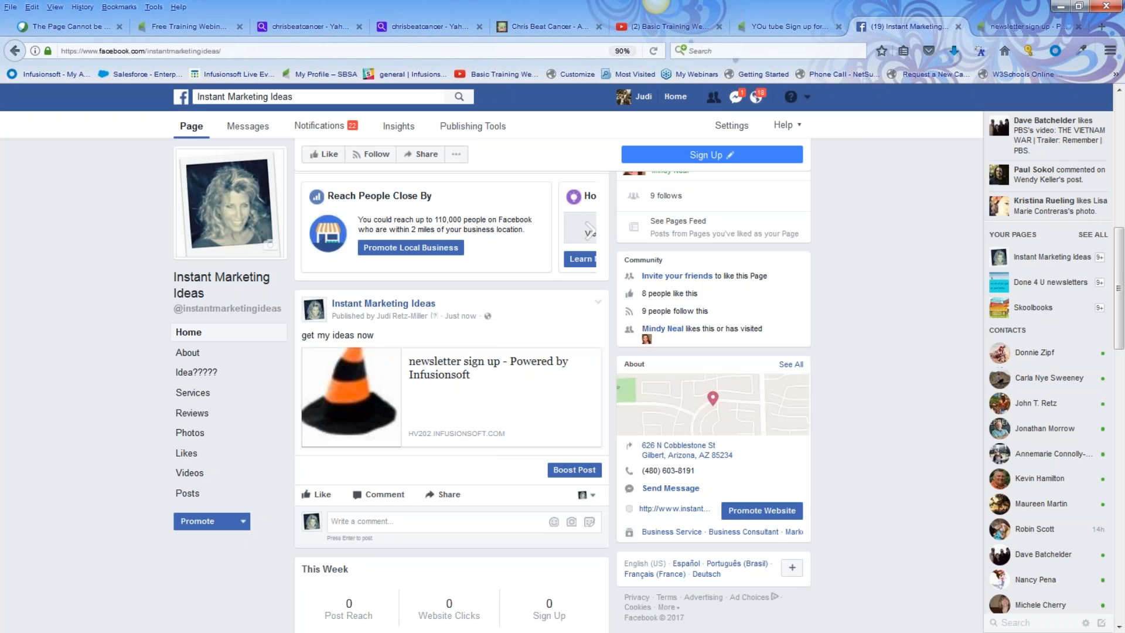
click(599, 306)
click(554, 331)
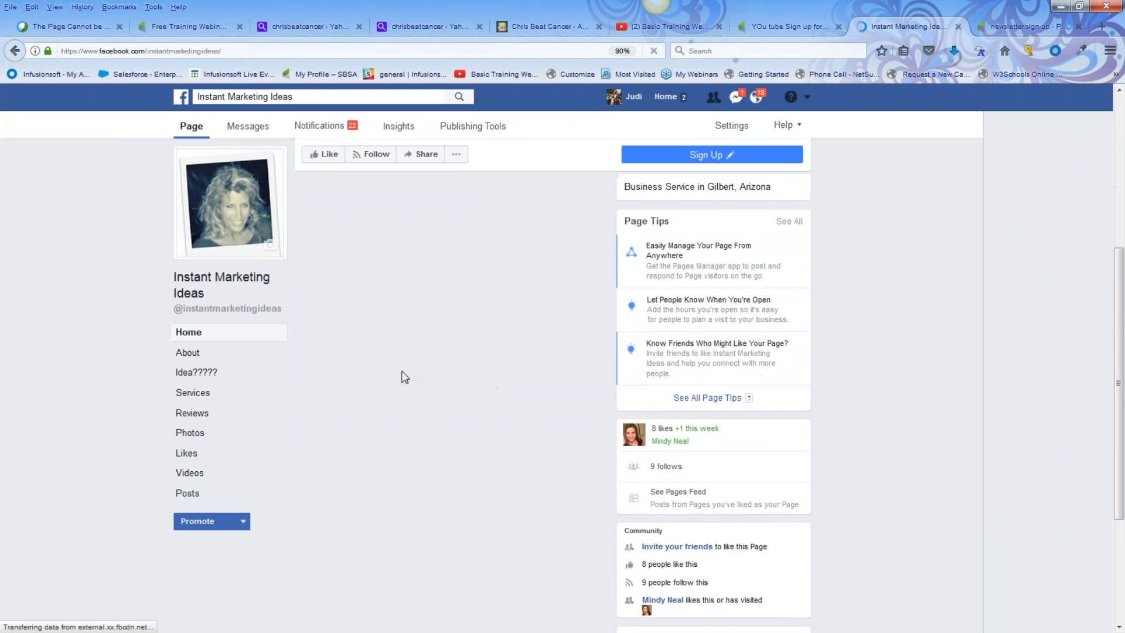
Step: Scroll down and open an older post's tips sign-up form
scroll(403, 430, down, 5)
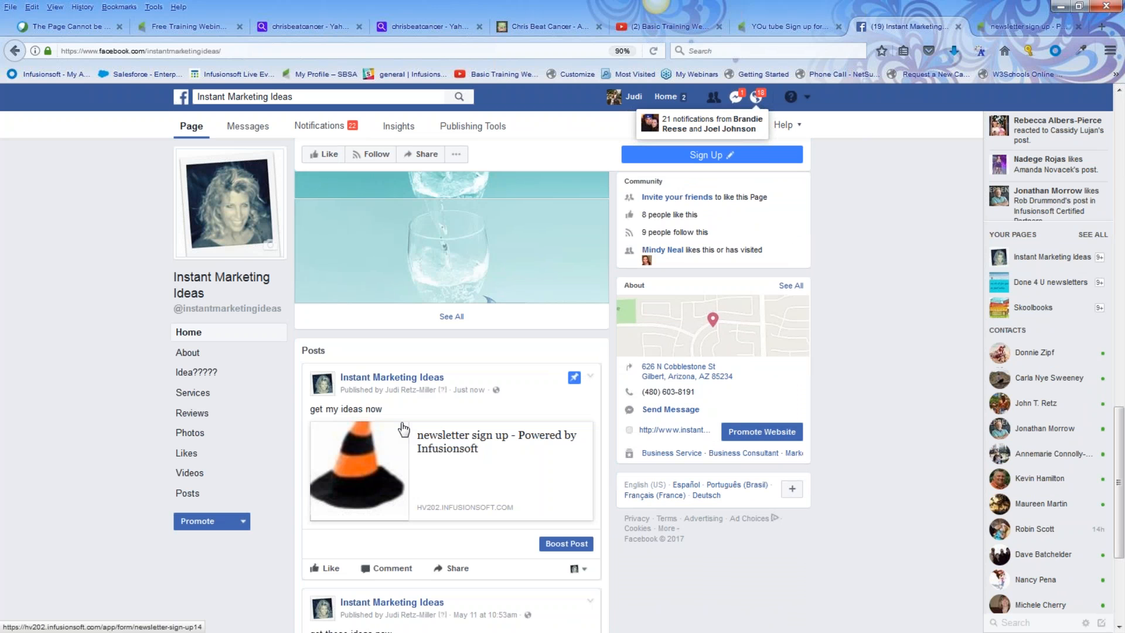
scroll(403, 429, down, 3)
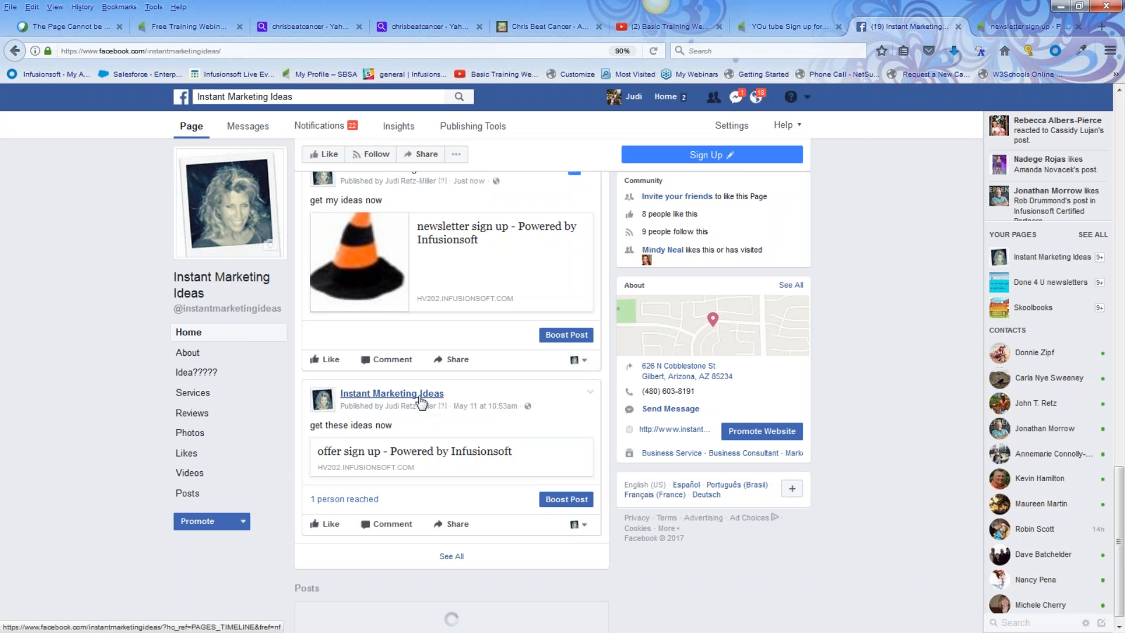
scroll(434, 464, down, 1)
scroll(451, 487, down, 3)
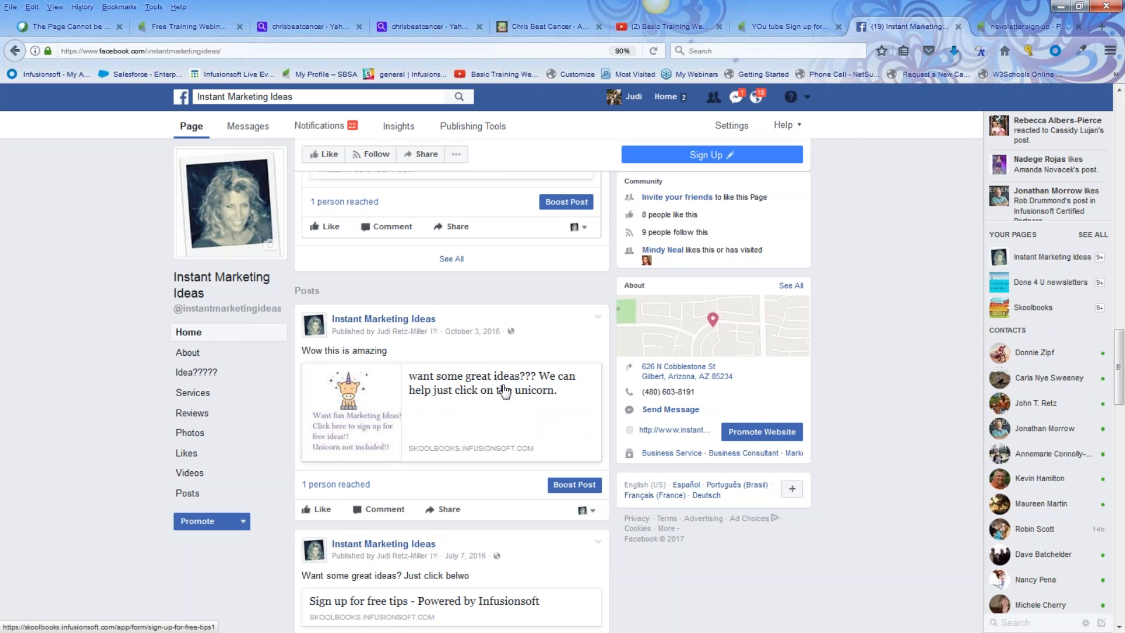
click(442, 392)
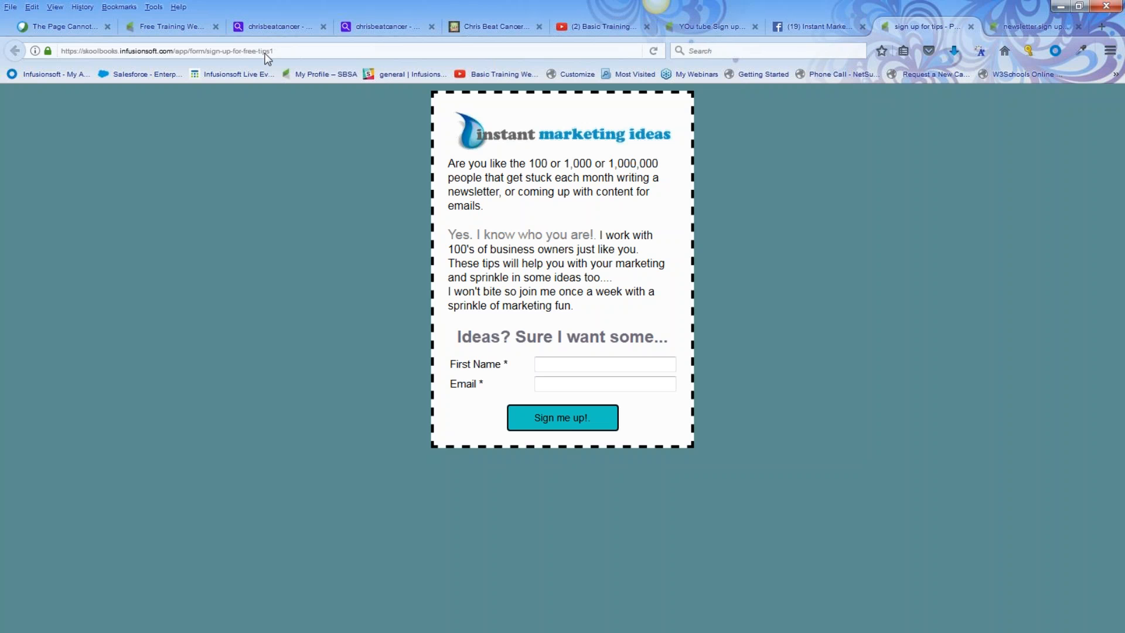
Step: Return to the Get my newsletter campaign and open the 'deliver product and expectations upsell' sequence
click(1061, 7)
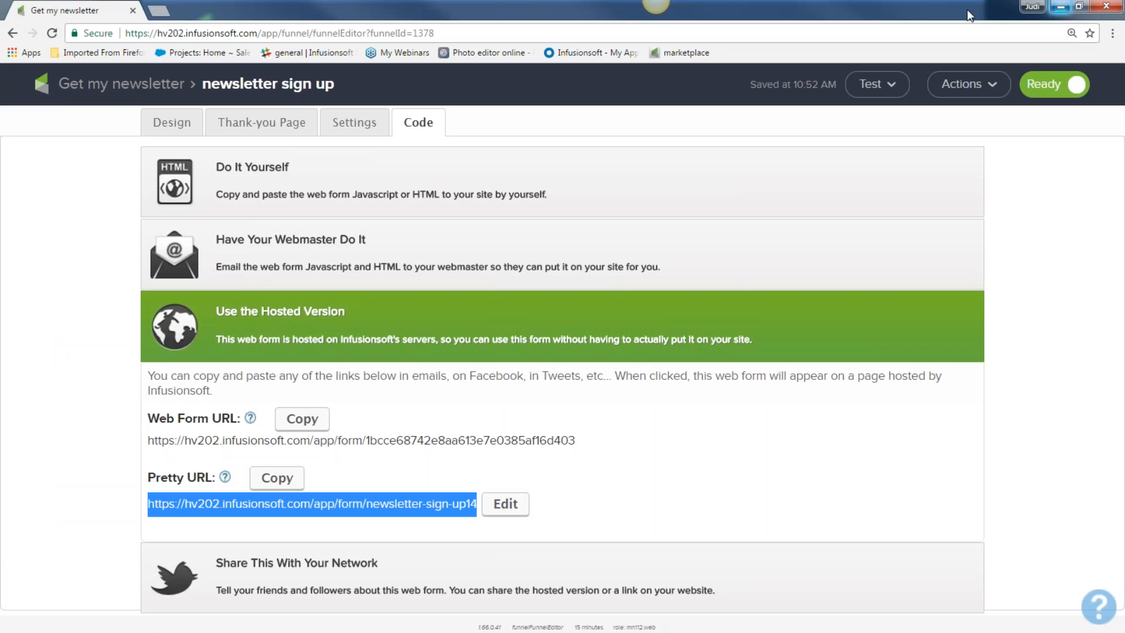
click(144, 91)
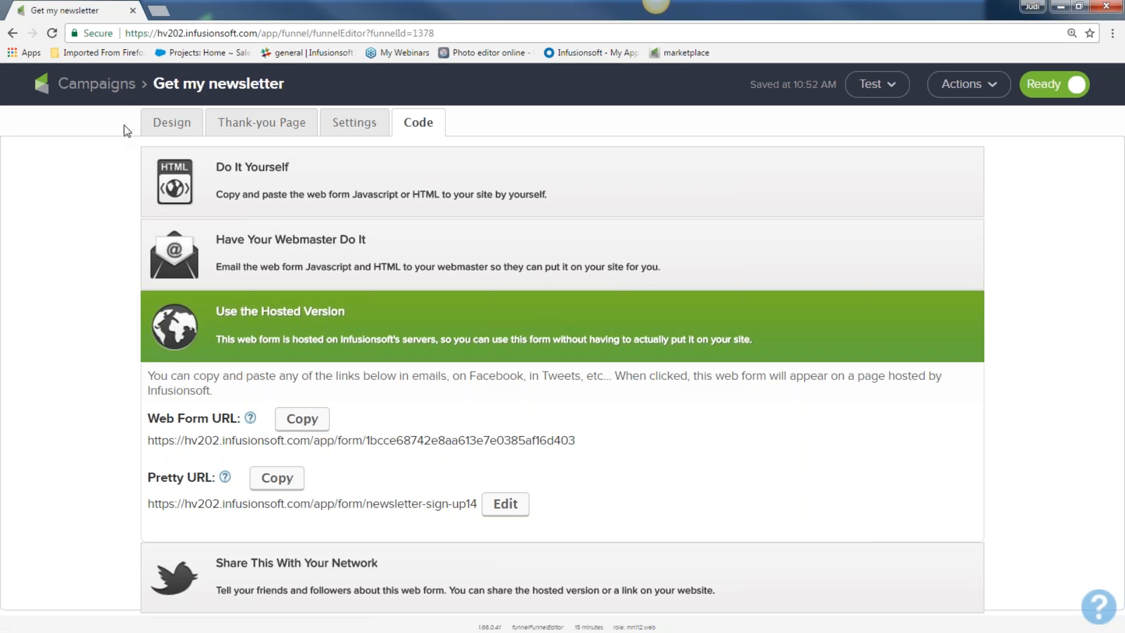
click(119, 92)
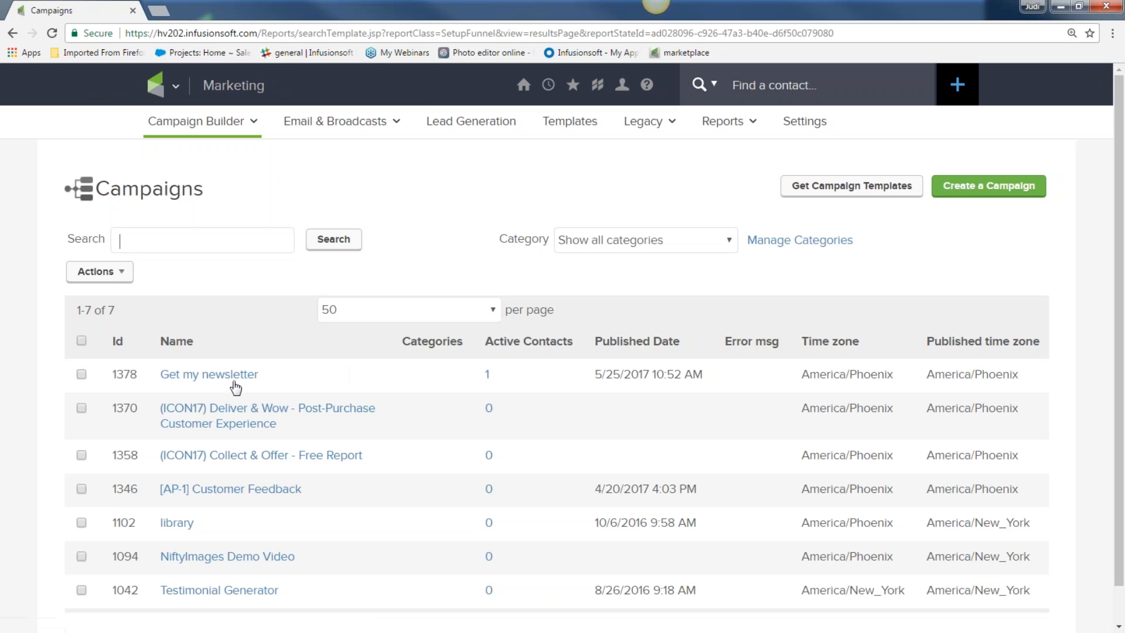
click(233, 382)
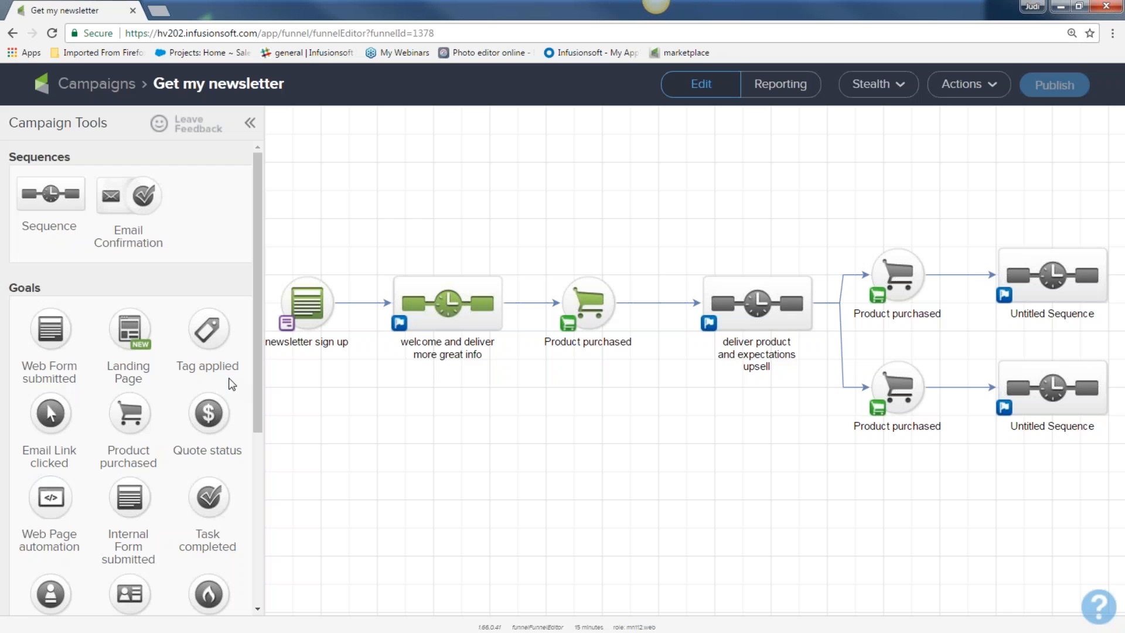
double_click(745, 306)
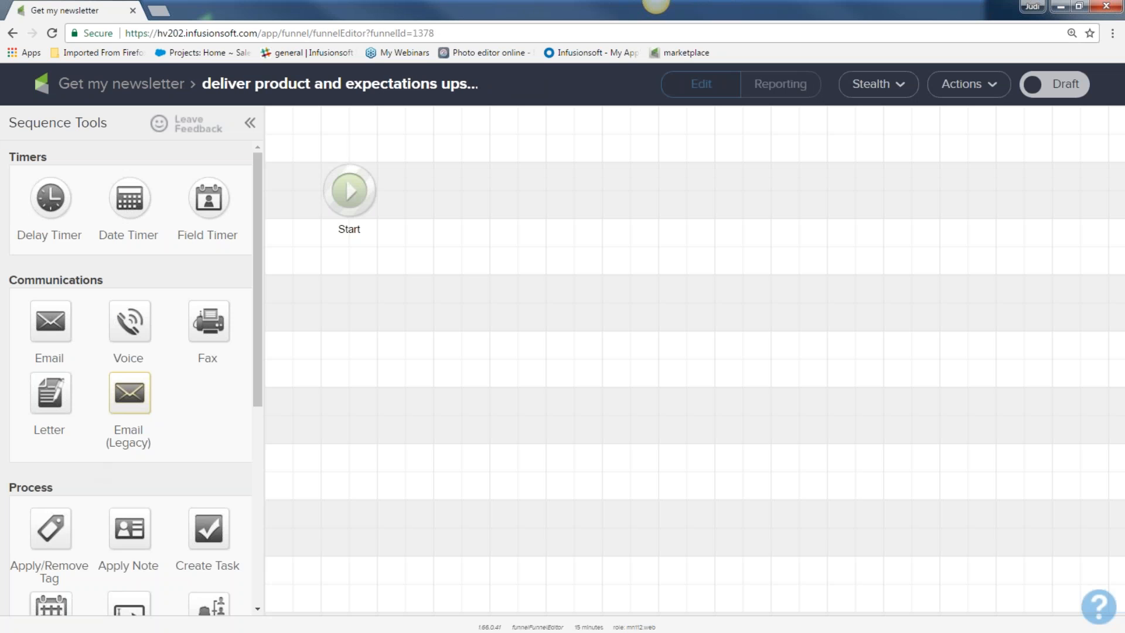
Step: Add a date timer after Start, set to run on 06-10-2017
drag(132, 196, 462, 186)
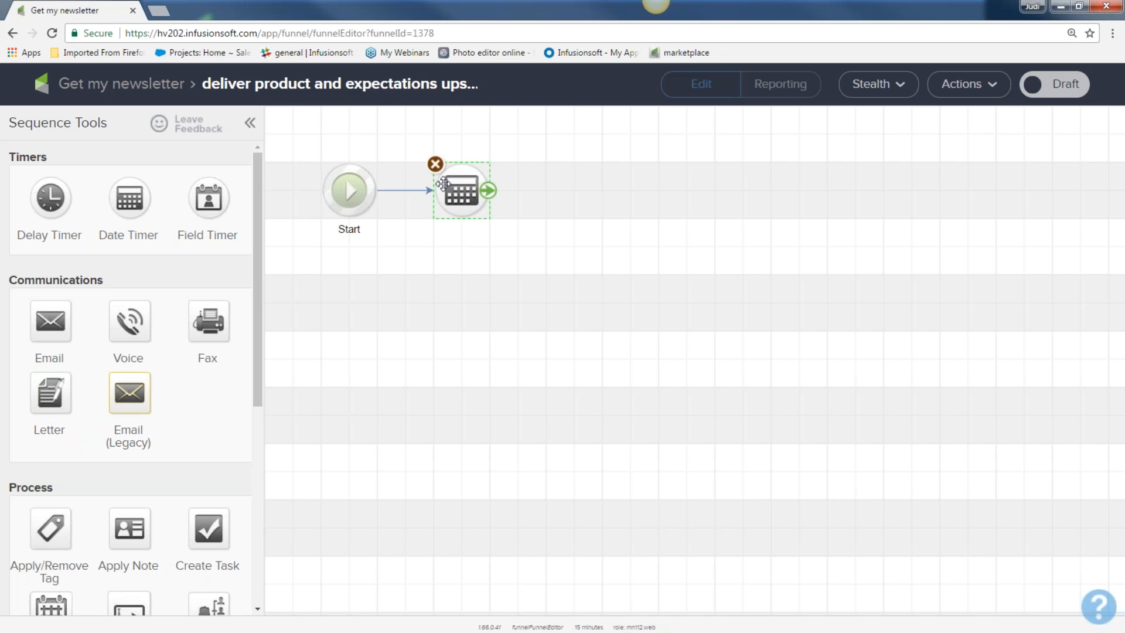
double_click(463, 187)
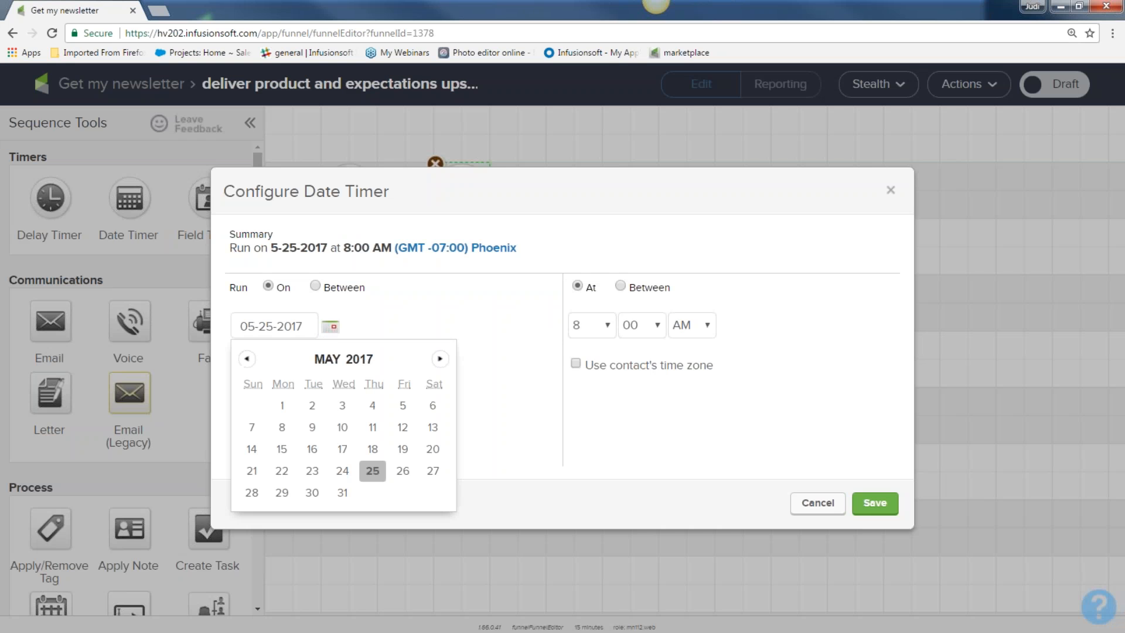
click(438, 360)
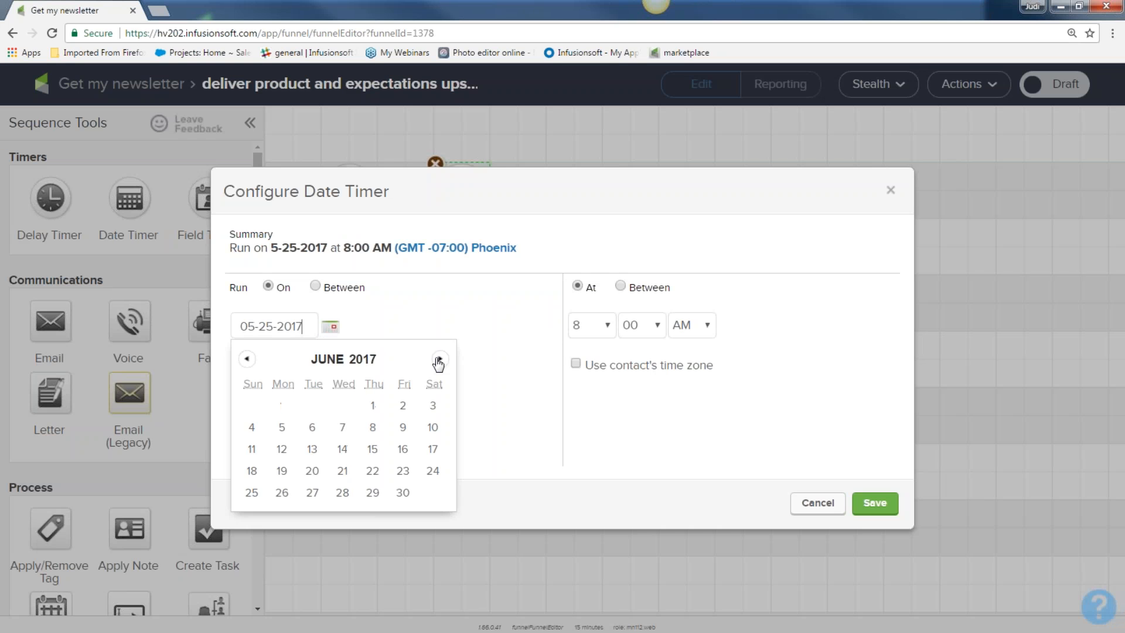
click(432, 427)
click(874, 503)
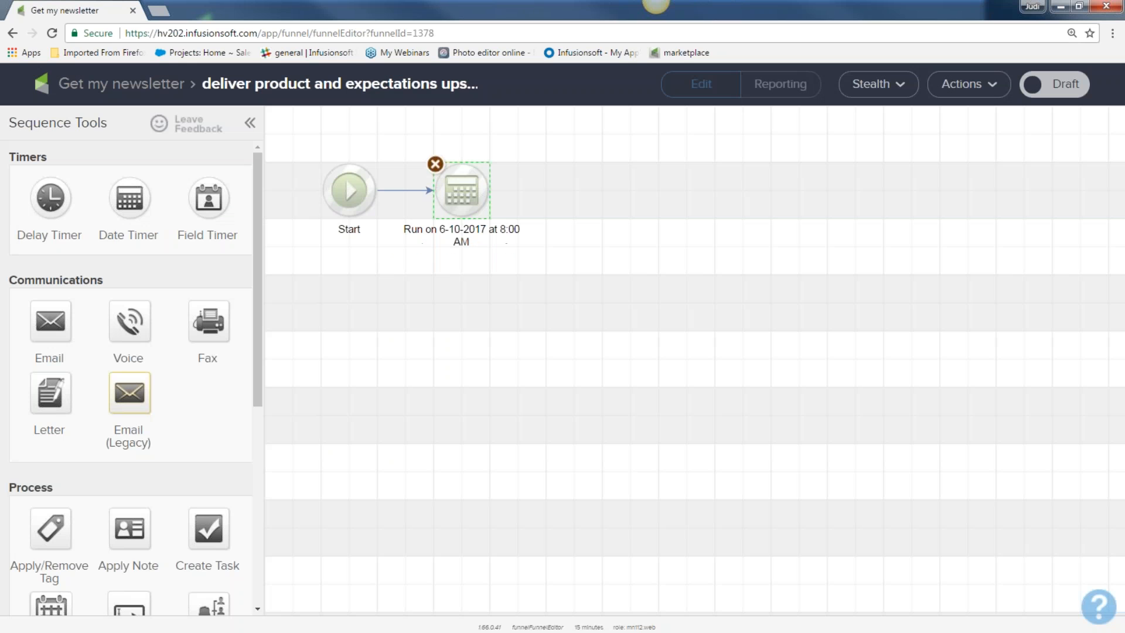
Step: Add an email step after the date timer and select the sequence steps
drag(42, 320, 595, 199)
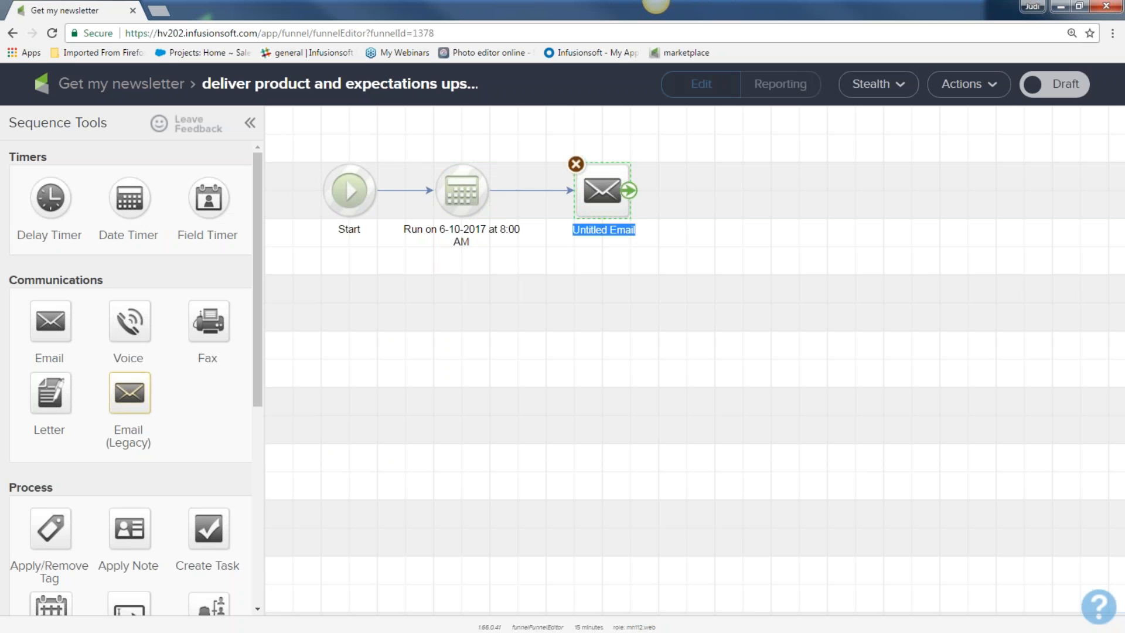
drag(554, 142, 681, 253)
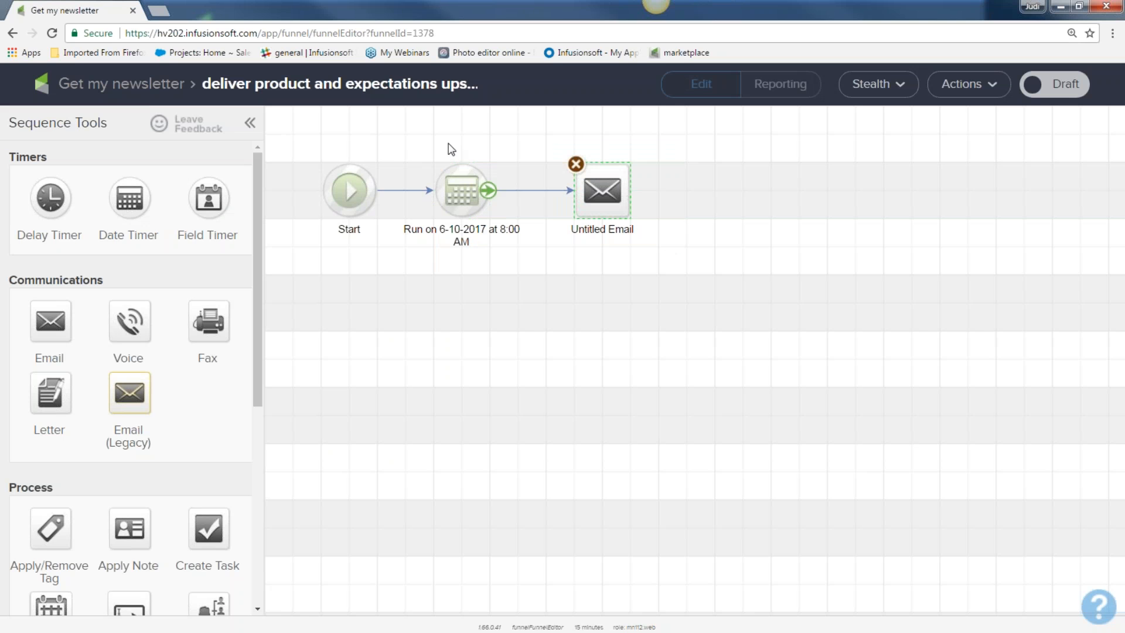
drag(421, 152, 488, 242)
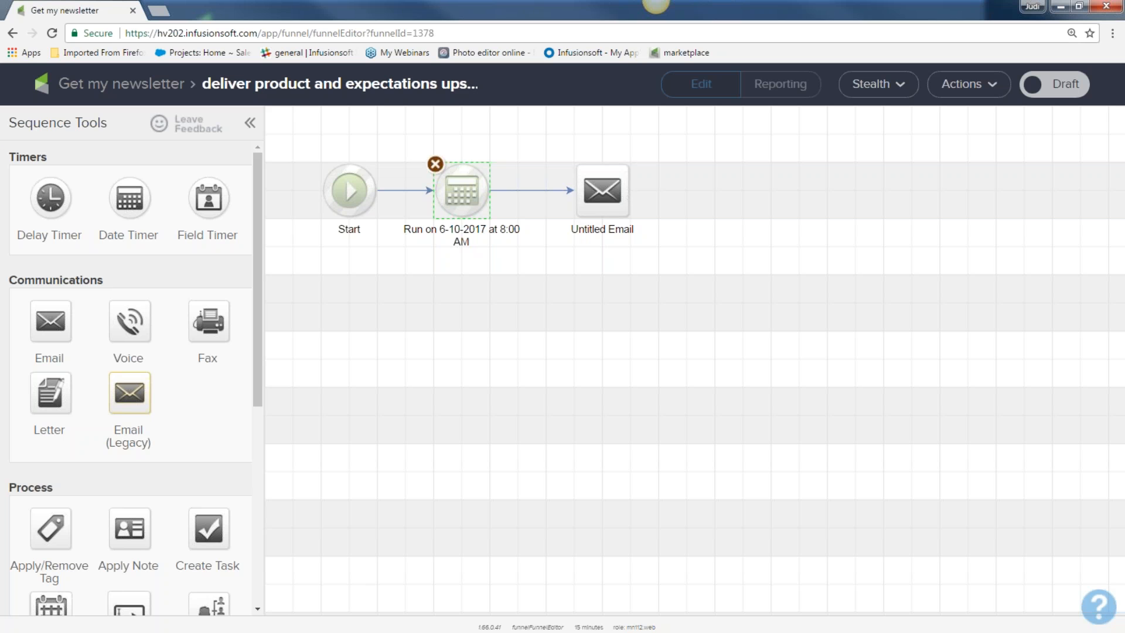
click(400, 192)
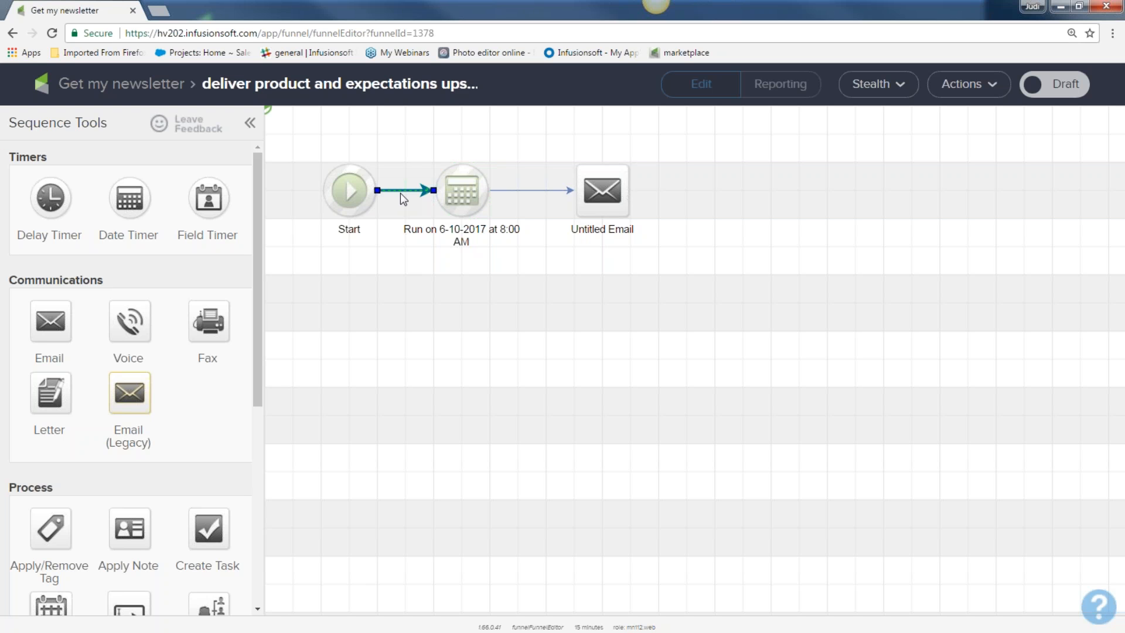
Step: Reconnect Start to the date timer, select both steps, then minimize the browser
mouse_move(385, 193)
drag(381, 192, 454, 181)
drag(307, 141, 498, 277)
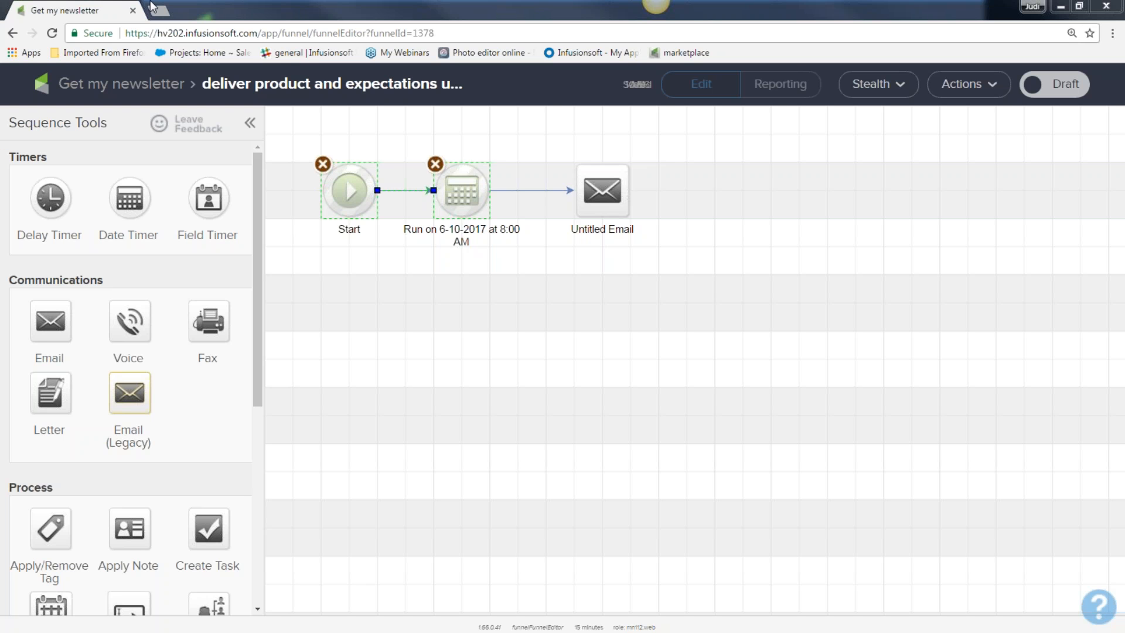
click(1061, 7)
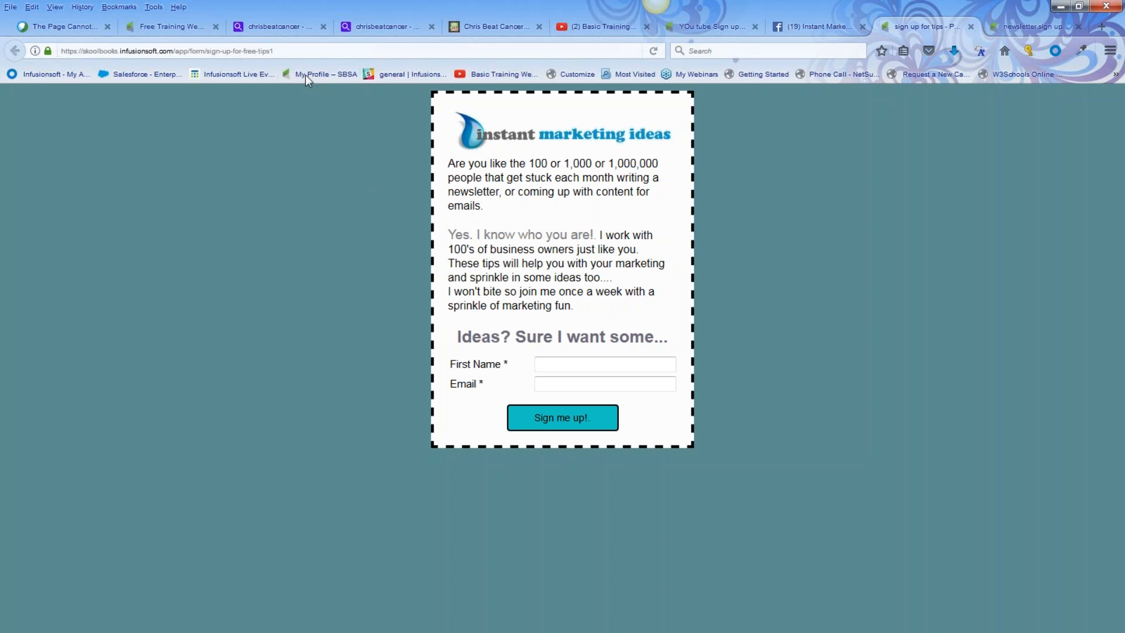
Step: Select the signup form's web address in Firefox, minimize Firefox, and return to the sequence editor
click(199, 51)
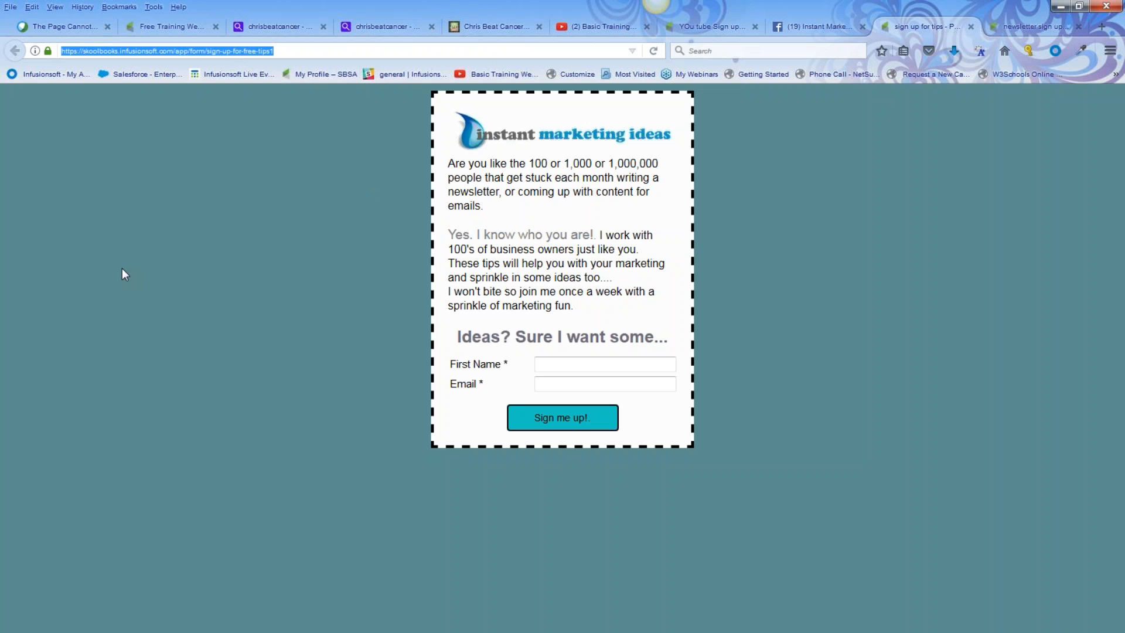
click(1060, 8)
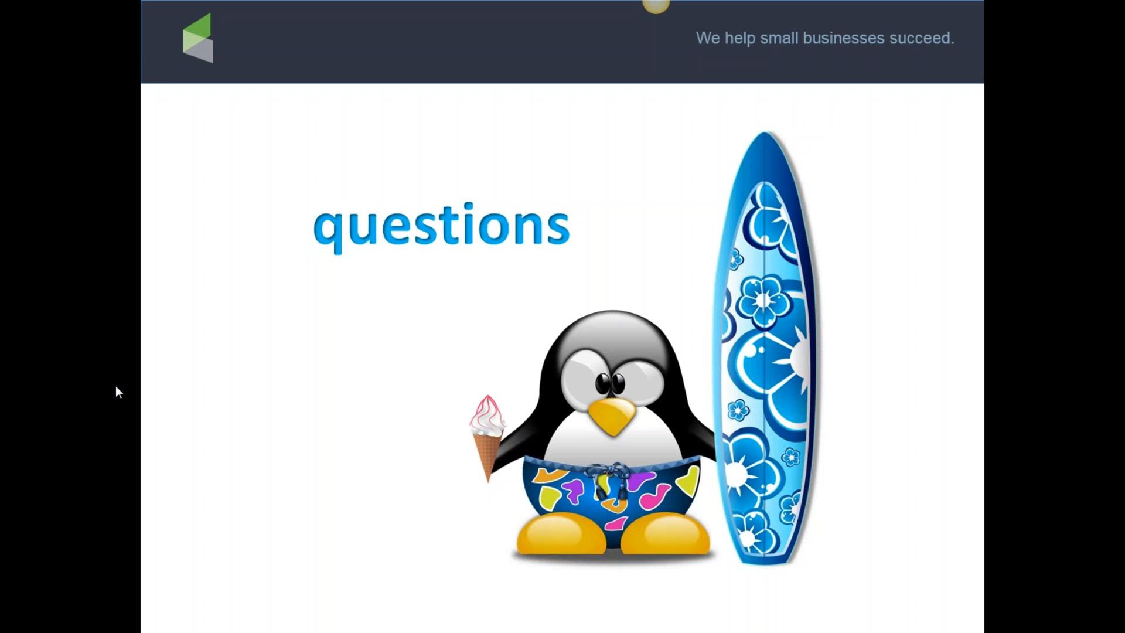
key(alt+Tab)
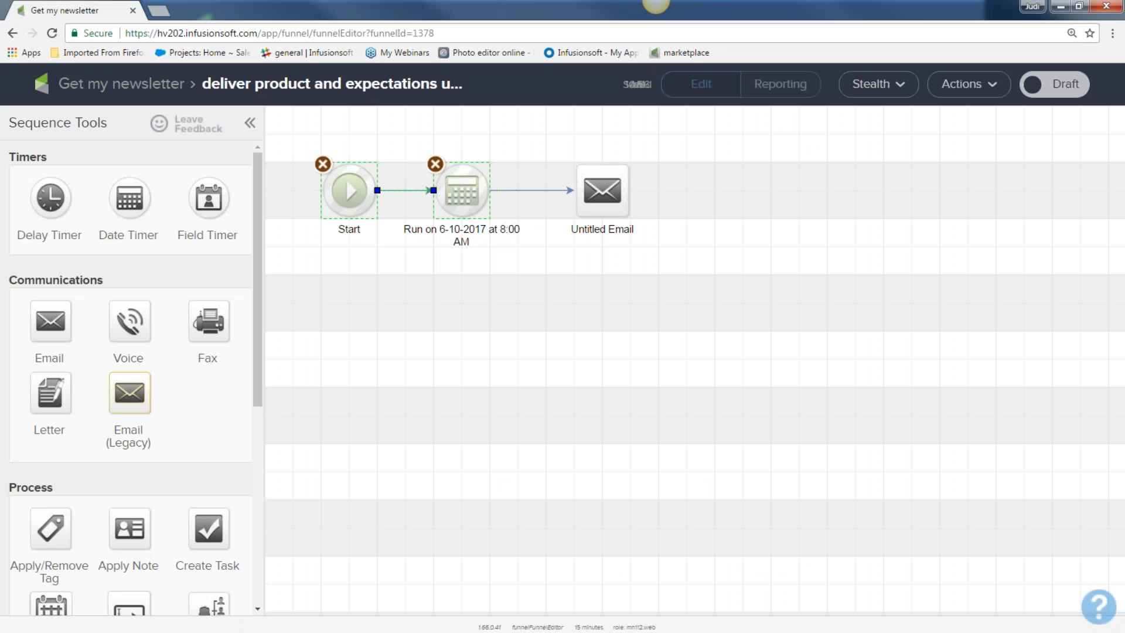
Step: Delete the 6-10-2017 date timer and the Untitled Email from the sequence
scroll(100, 496, down, 5)
click(462, 190)
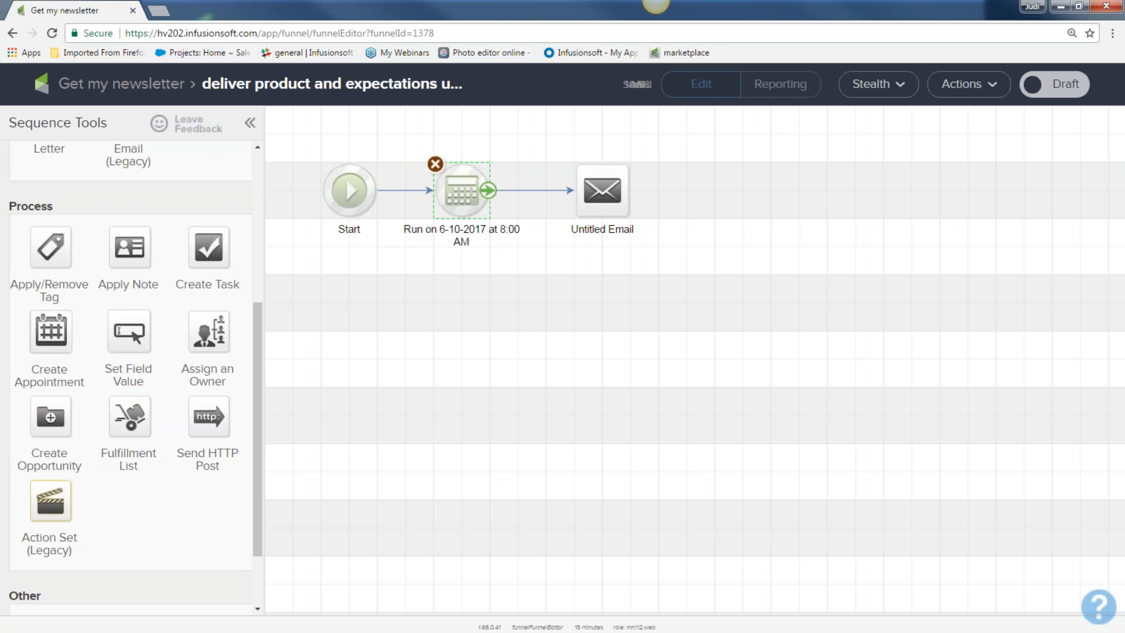
click(435, 164)
click(619, 125)
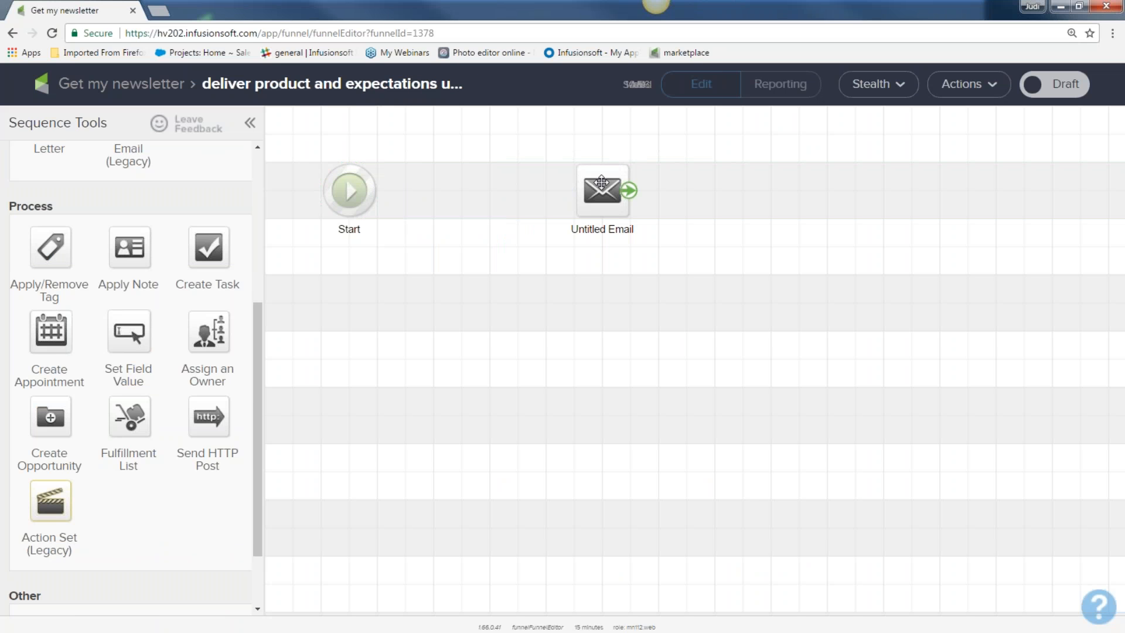
click(575, 165)
scroll(224, 308, up, 5)
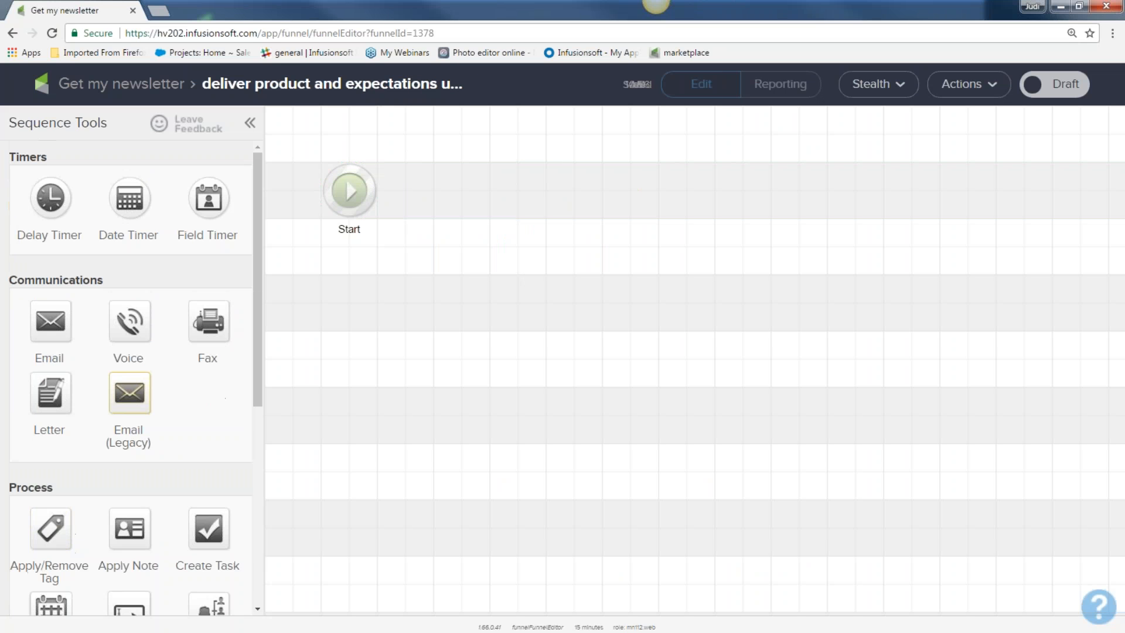
Step: Add a field timer after Start, followed by an email named 'birthday'
drag(204, 202, 452, 198)
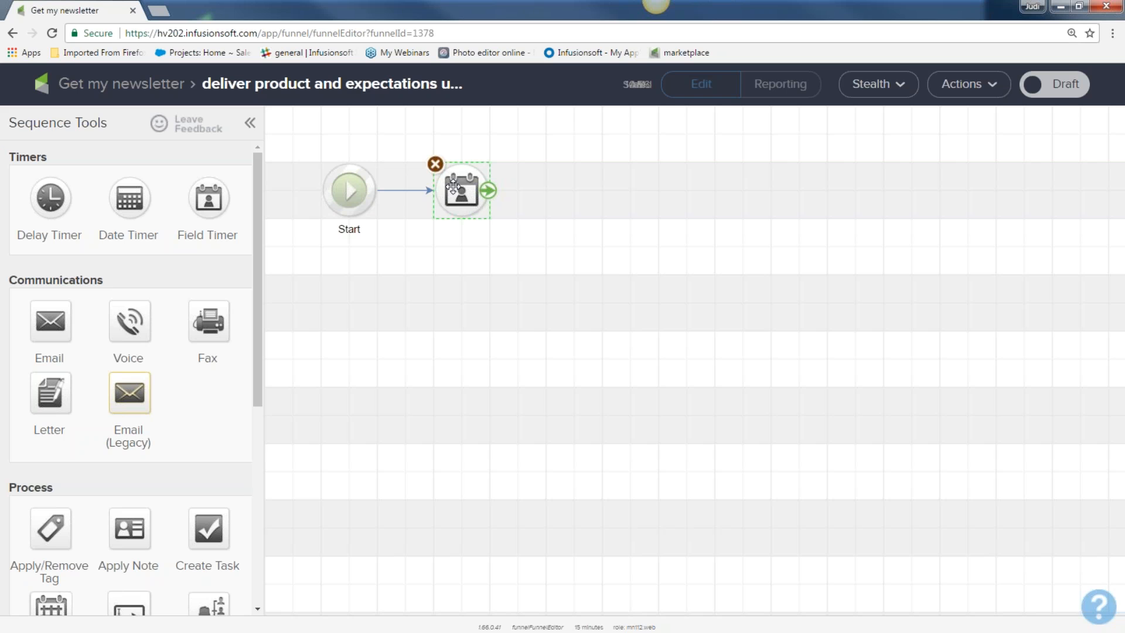
drag(50, 320, 585, 220)
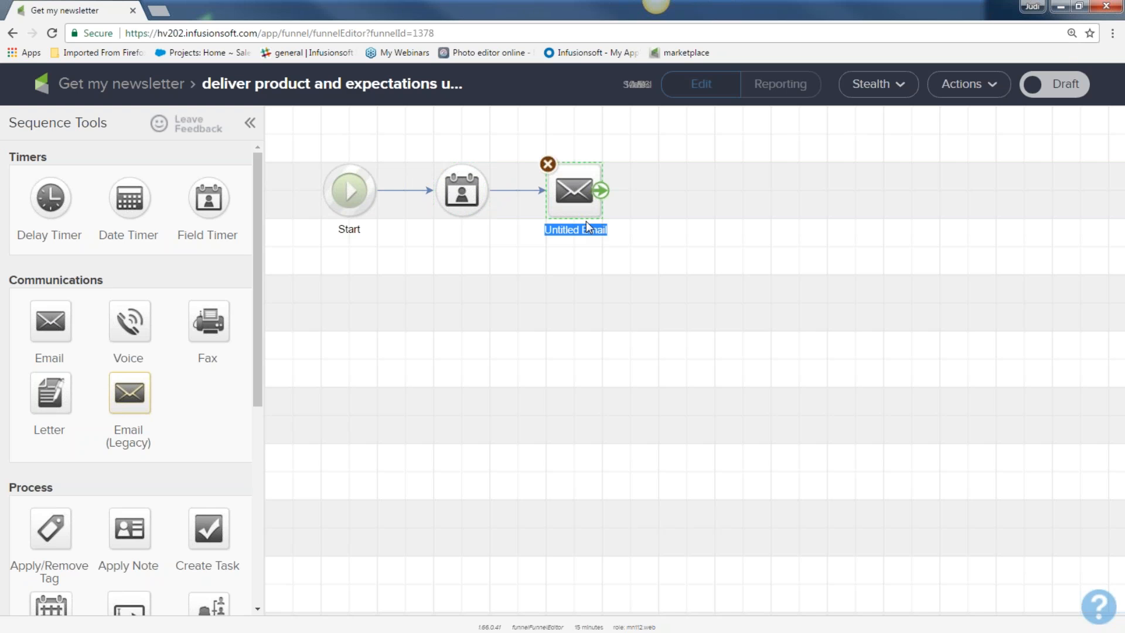
text(birthday)
click(509, 135)
Step: Make the field timer wait until 3 days before the contact's date of appointment, and save
click(462, 187)
double_click(463, 187)
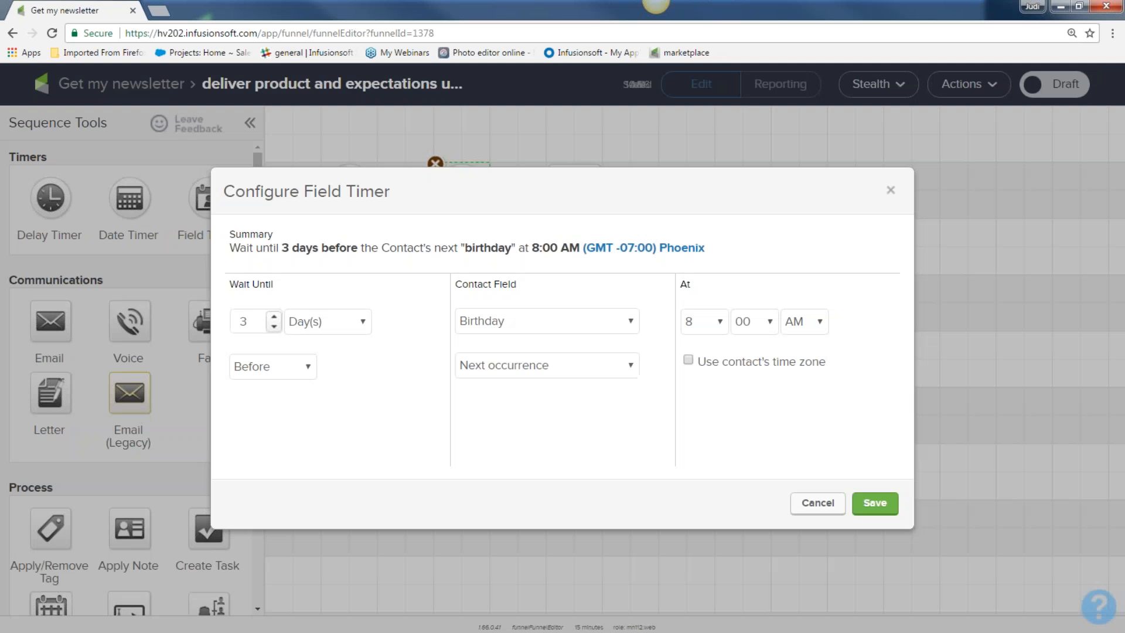
click(275, 326)
click(630, 322)
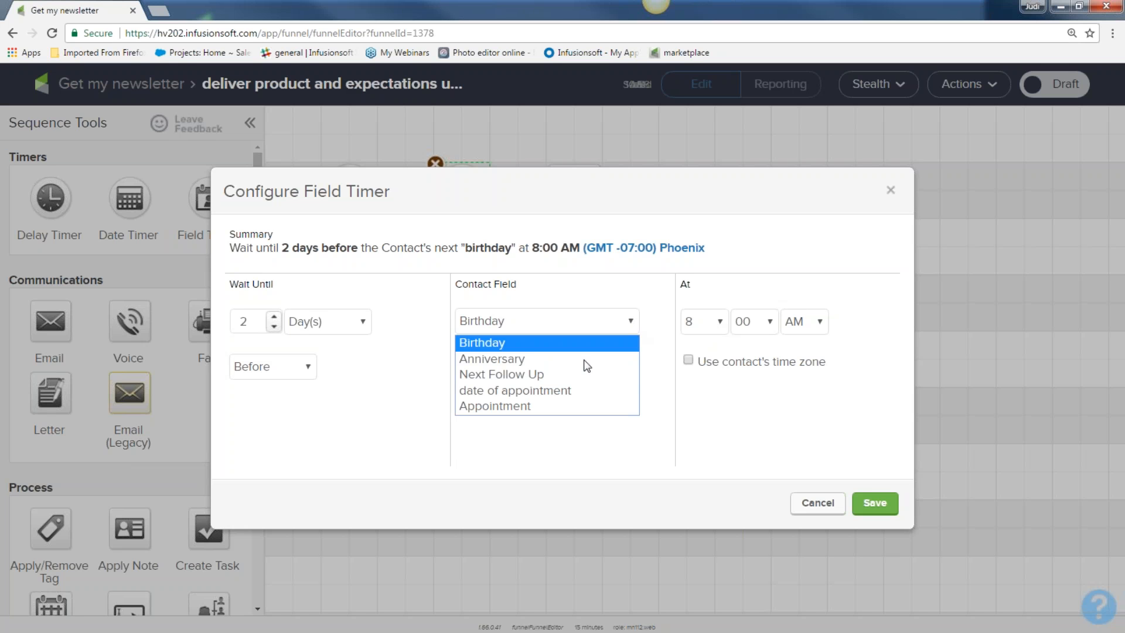
click(556, 390)
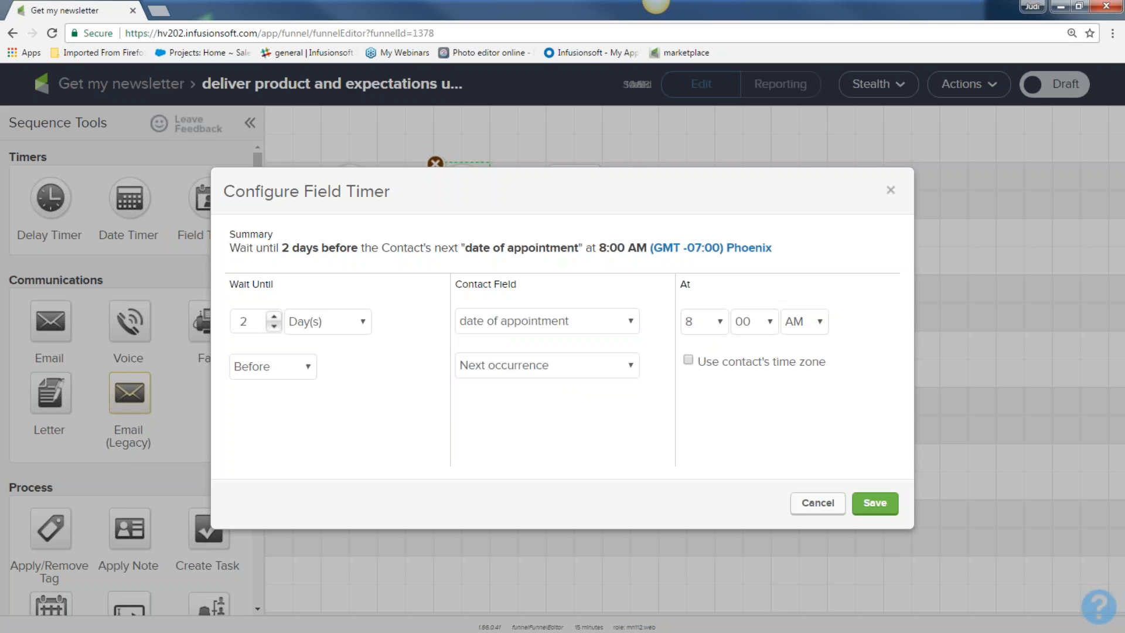
click(274, 327)
double_click(273, 318)
click(875, 502)
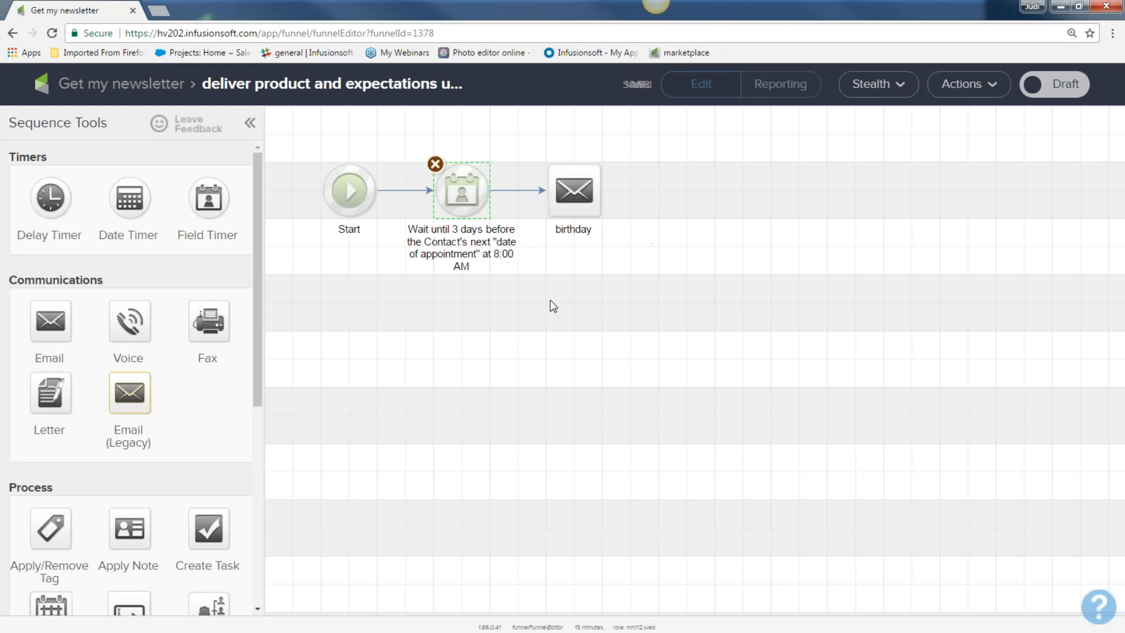
double_click(580, 230)
Step: Rename the email 'appt reminder' and add a second field timer set to 2 days before
text(appt reminder)
drag(206, 198, 702, 191)
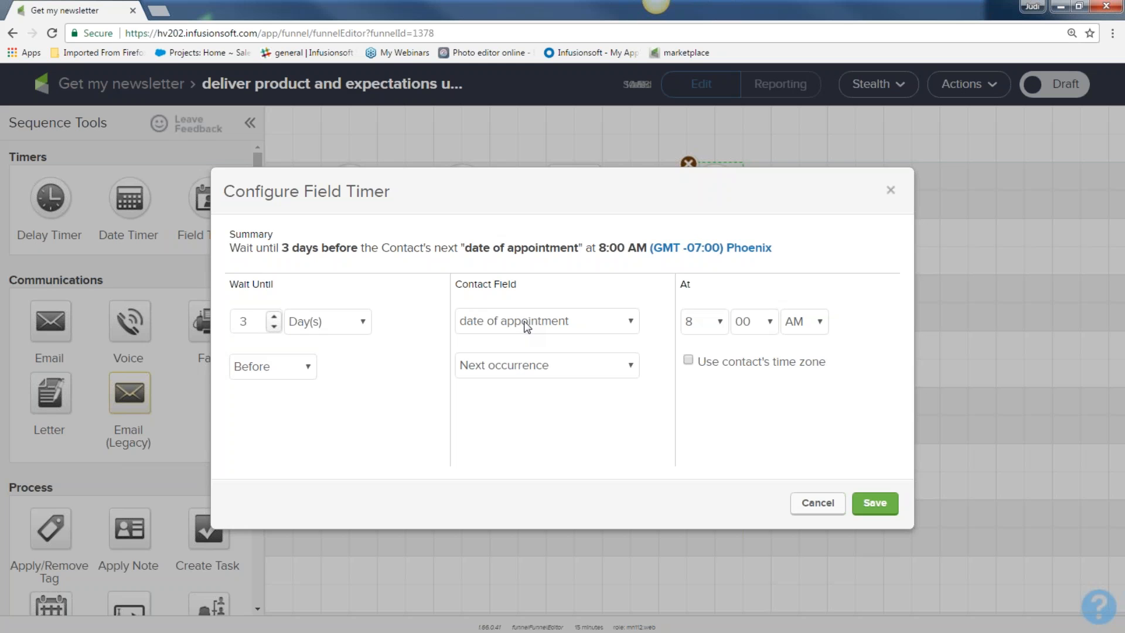
click(275, 327)
click(874, 504)
Step: Duplicate the appt reminder email, place it after the second timer, and connect them
right_click(562, 198)
click(592, 212)
mouse_move(591, 212)
mouse_down()
mouse_move(895, 183)
mouse_move(882, 189)
mouse_up()
drag(742, 189, 867, 190)
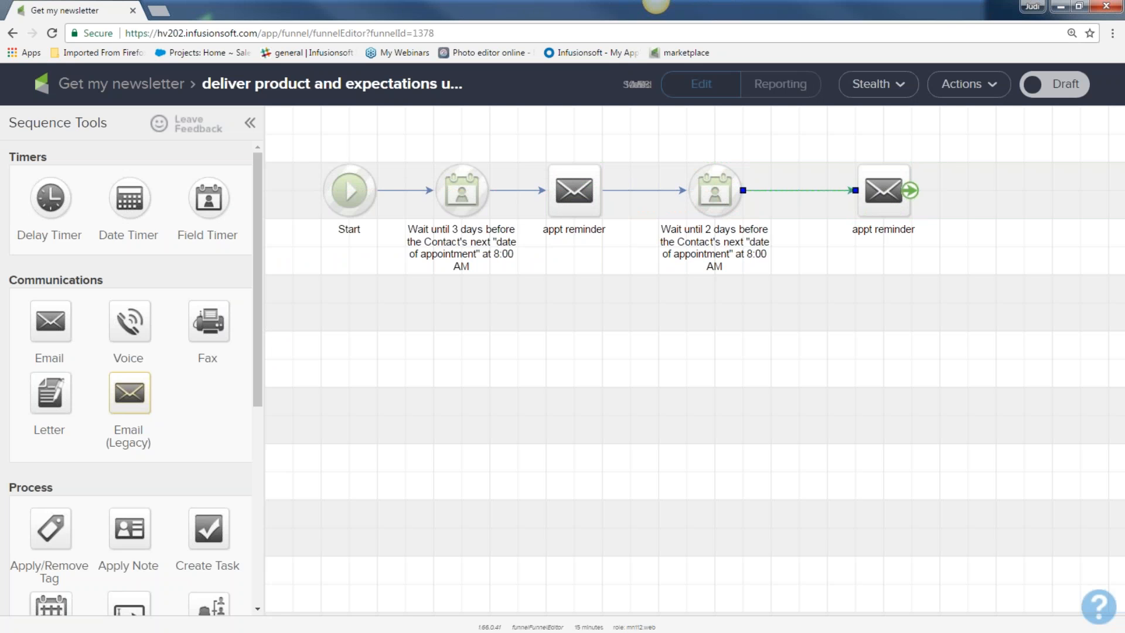
drag(421, 161, 509, 237)
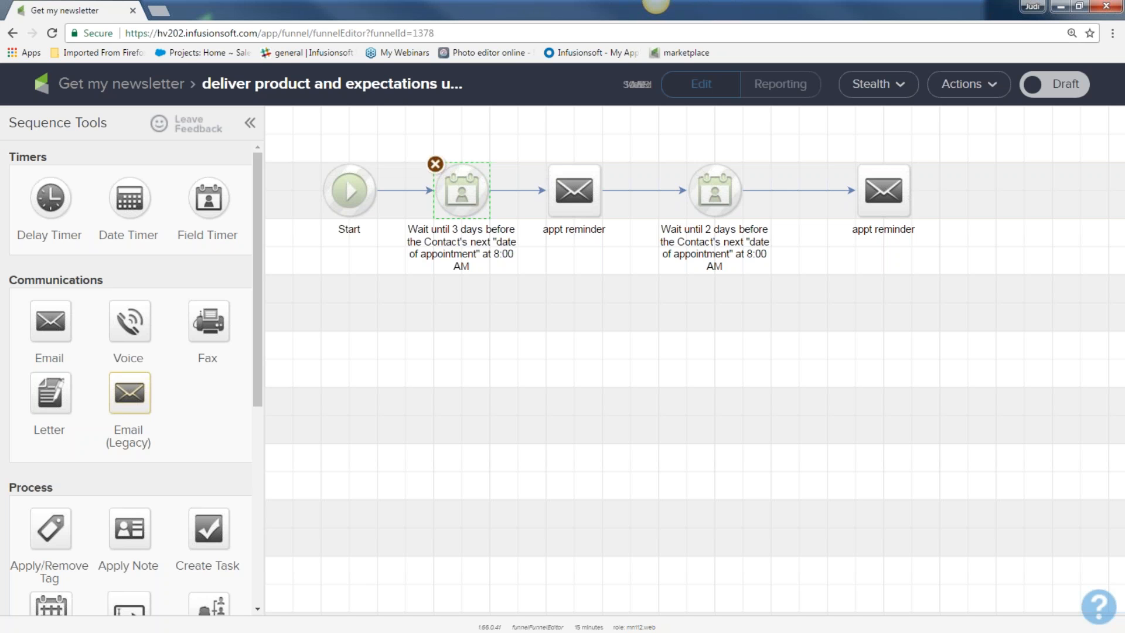
Step: Leave the campaign and start a new contact search in CRM Contacts
click(114, 87)
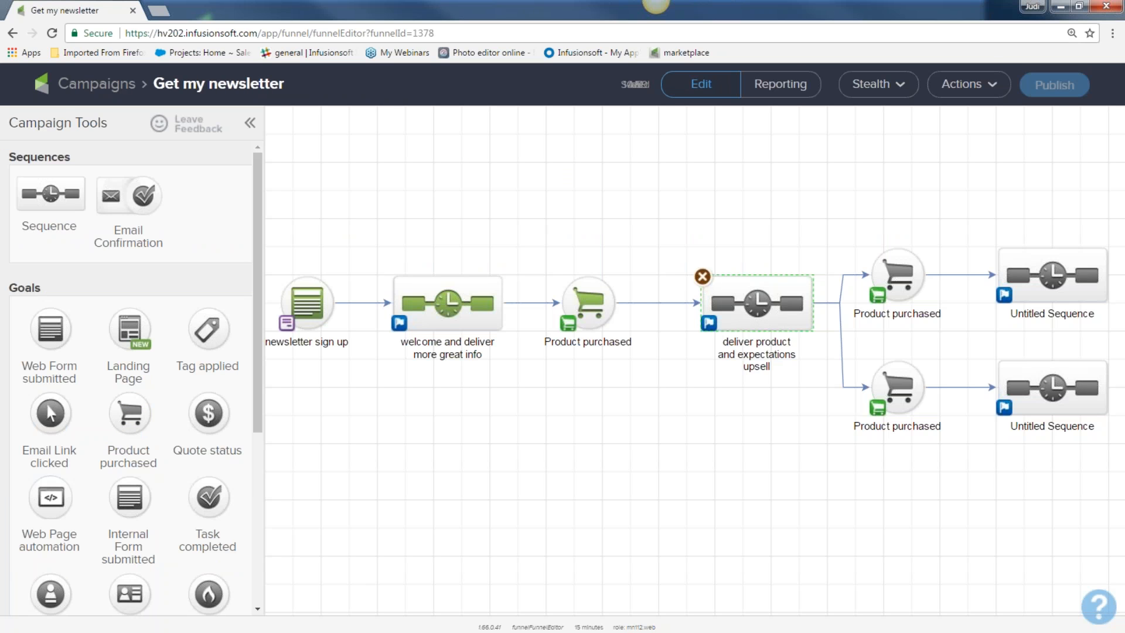
click(116, 87)
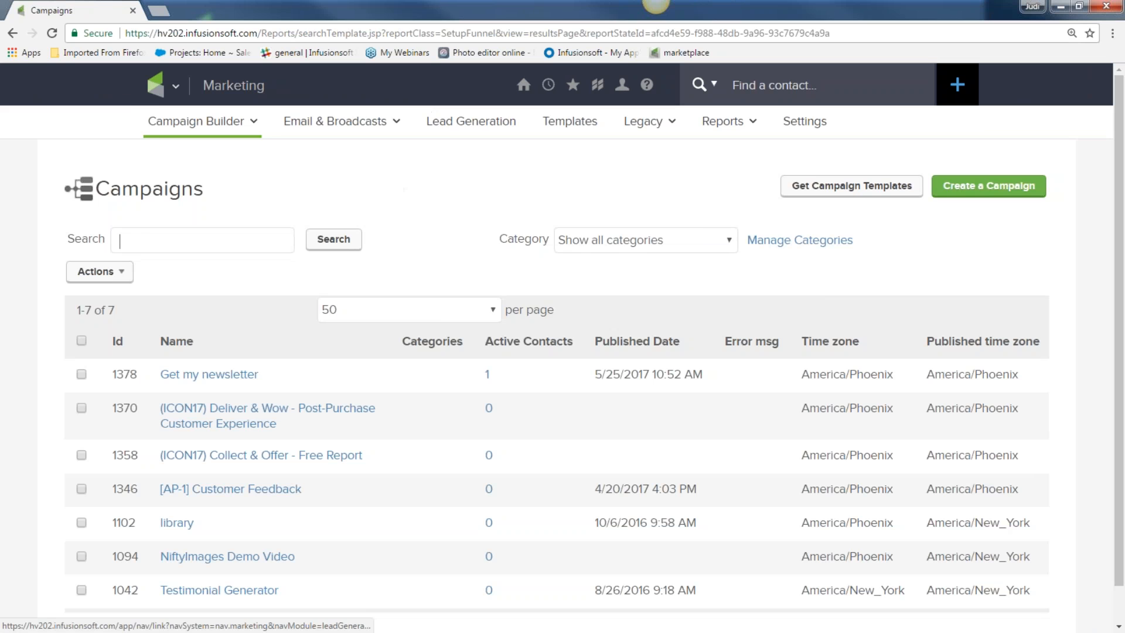
mouse_move(167, 86)
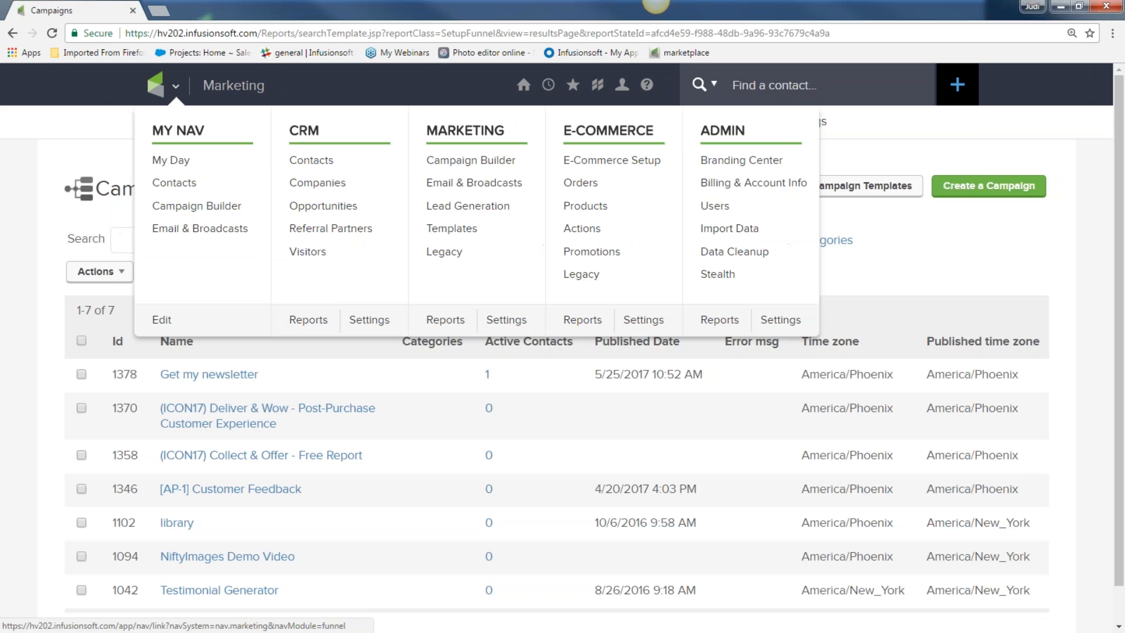
click(316, 166)
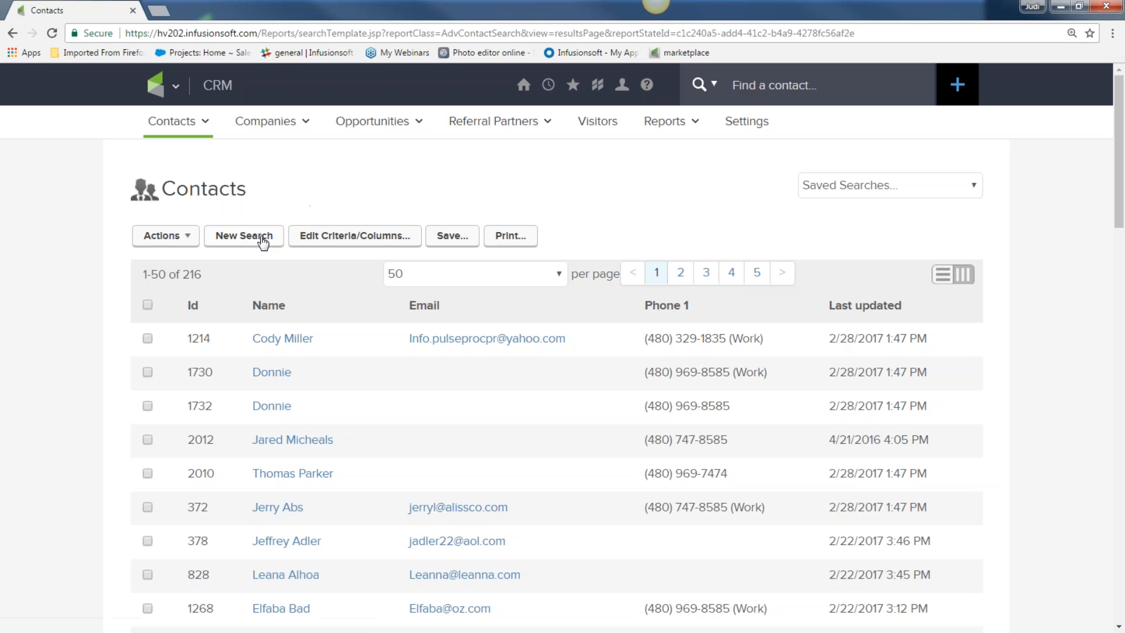
click(263, 238)
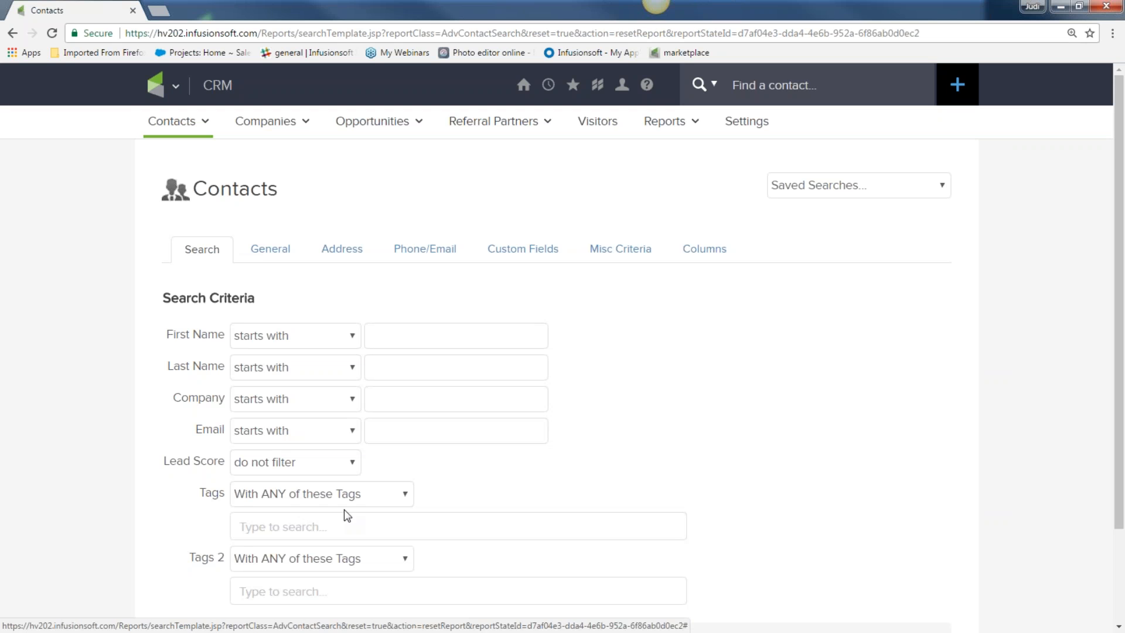
Step: Search contacts tagged 'Awesome NL subscriber' and choose Send a Broadcast for the results
click(345, 525)
text(awe)
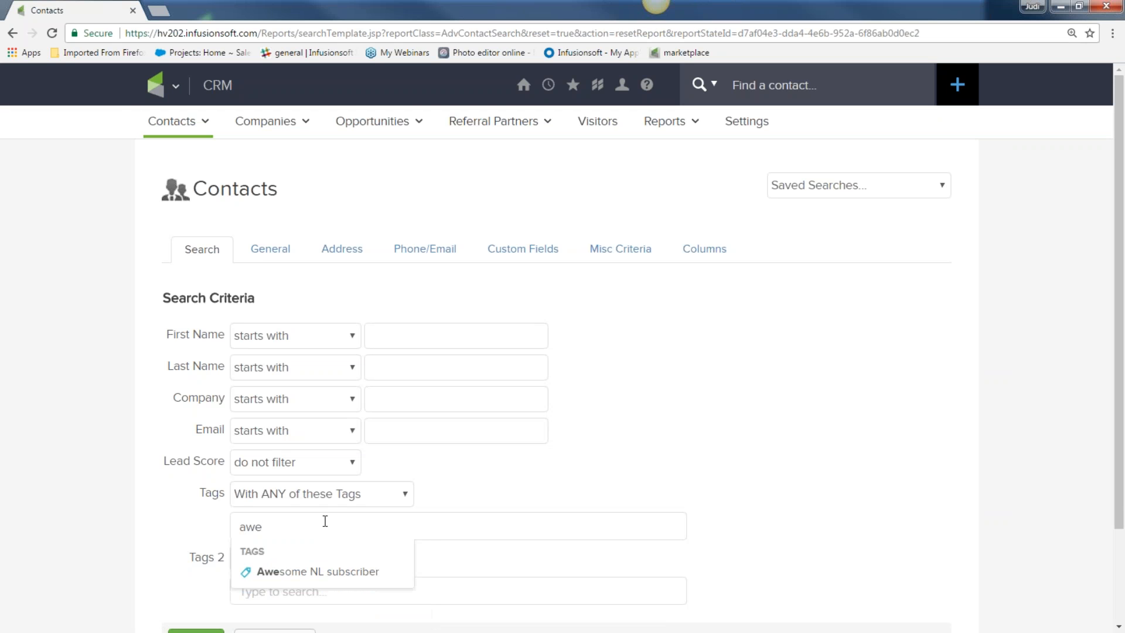
click(319, 573)
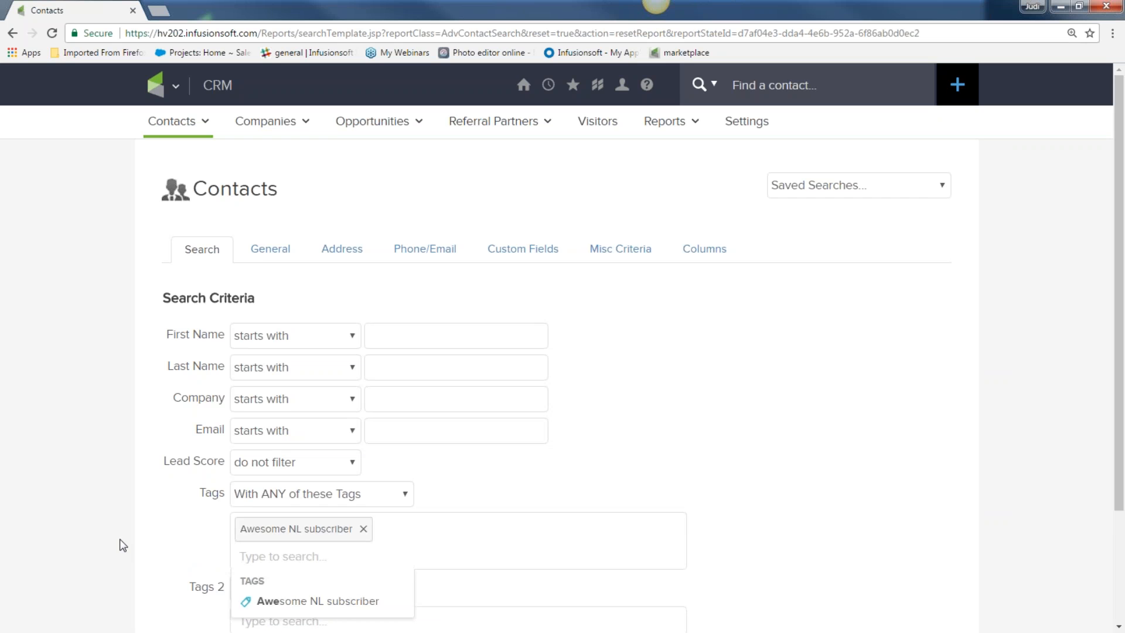
scroll(120, 539, down, 3)
click(213, 527)
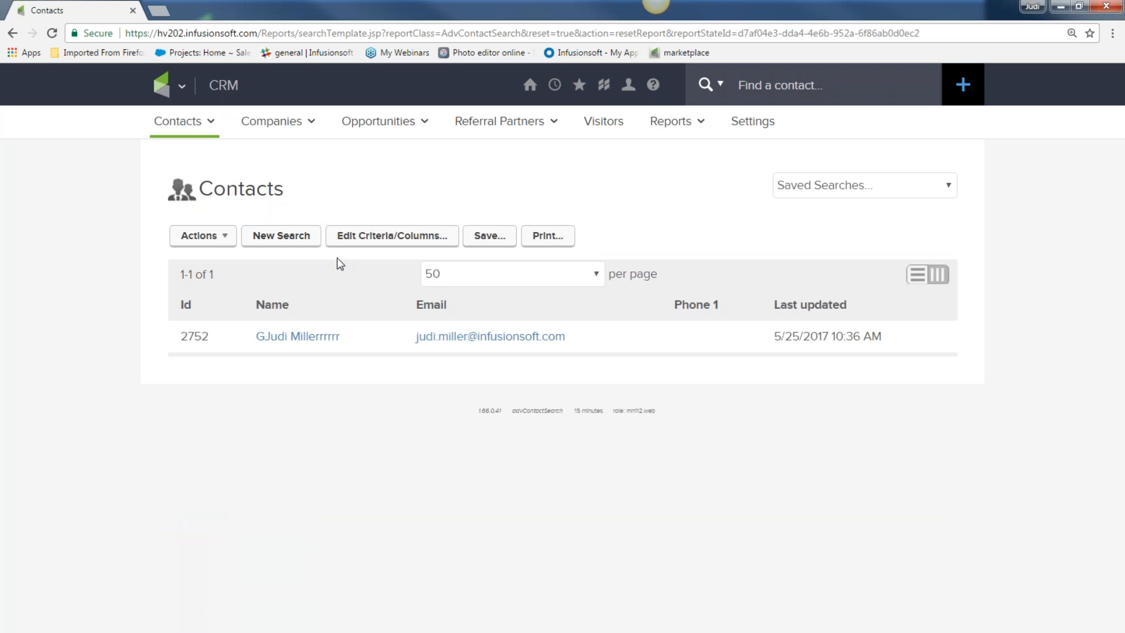
click(222, 238)
click(218, 586)
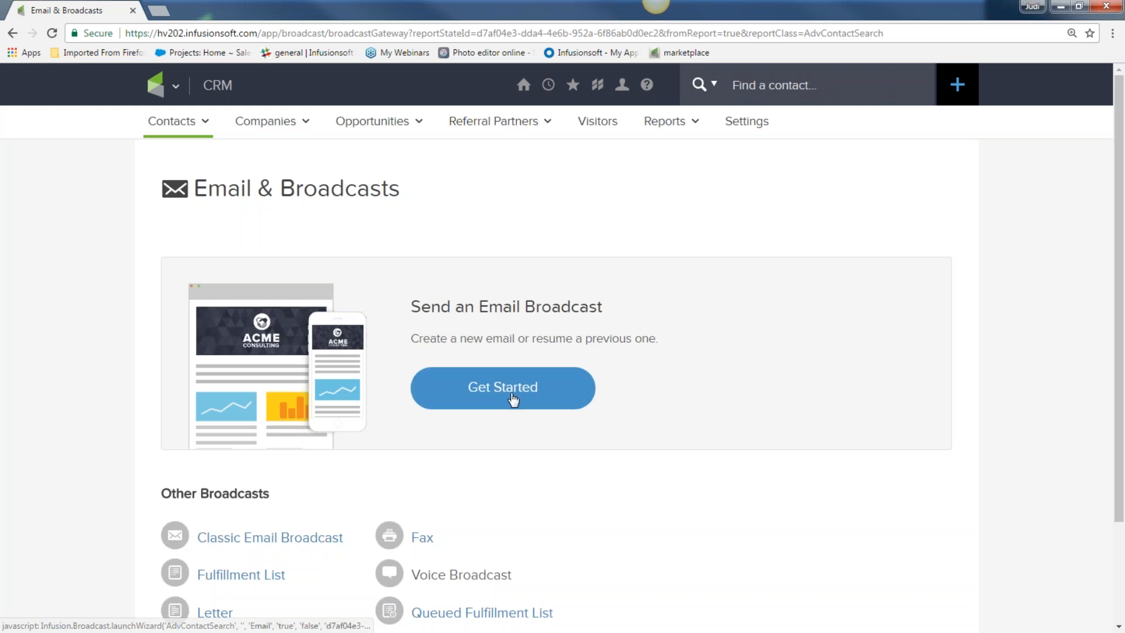
Step: Start a new email broadcast from the saved 'May 2017' template
click(512, 398)
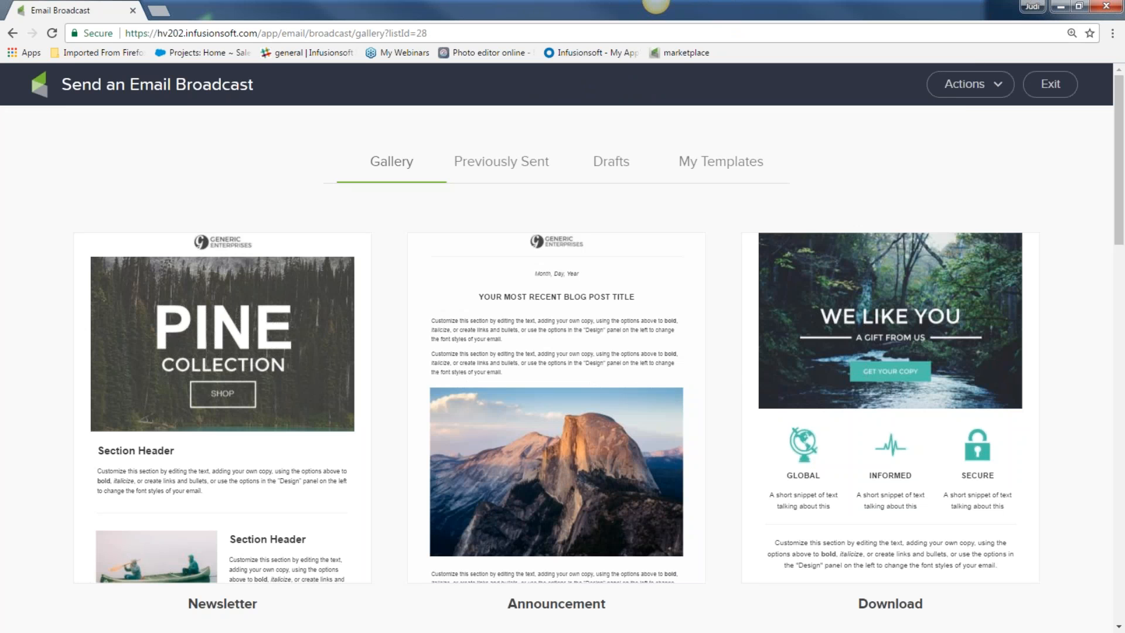
click(702, 167)
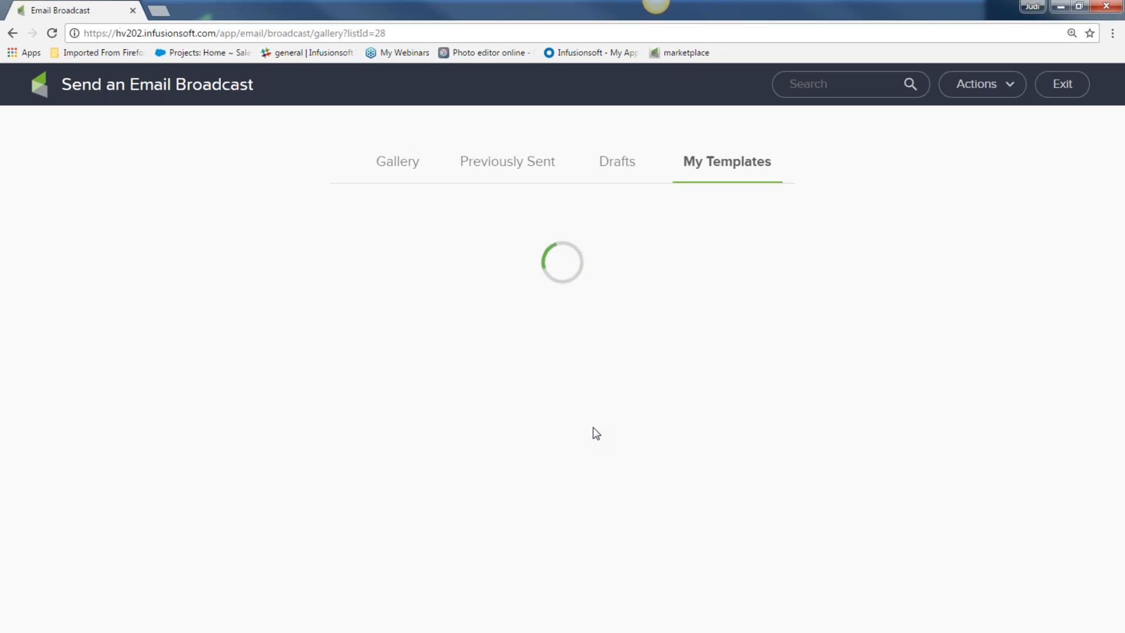
mouse_move(262, 387)
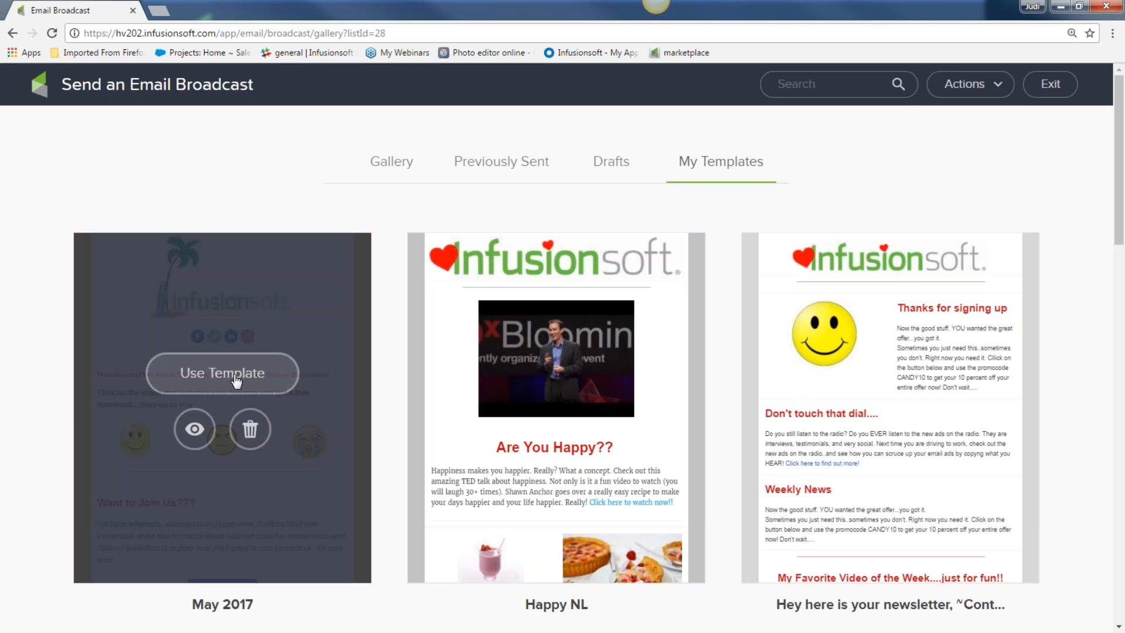
click(236, 380)
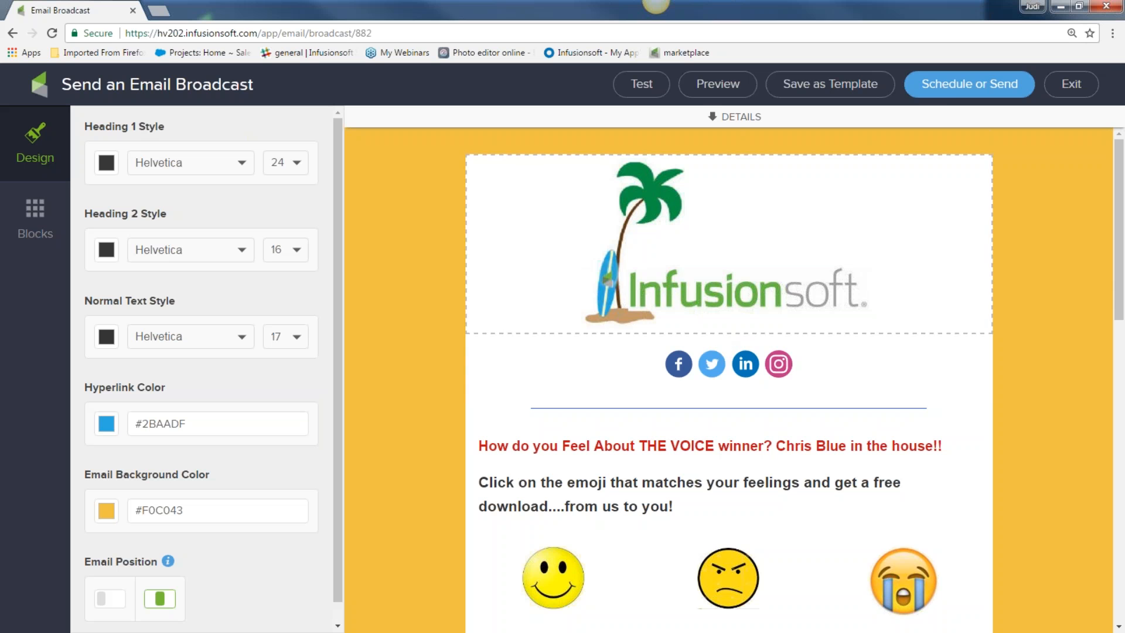
Step: Give the broadcast the subject 'here you go' and send it now
click(947, 89)
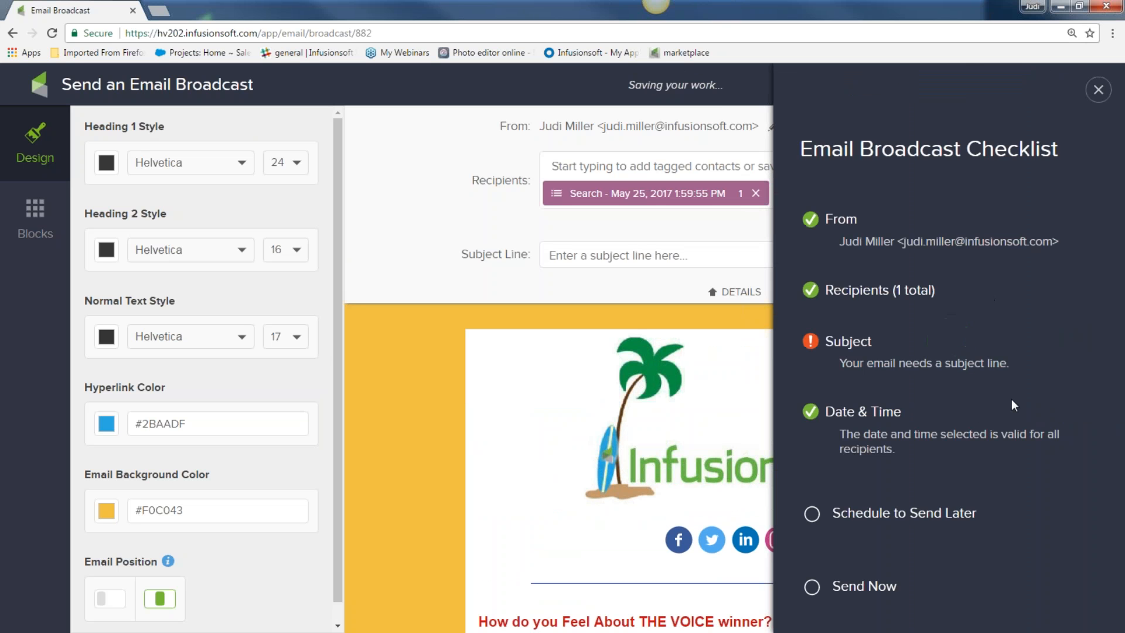
click(664, 264)
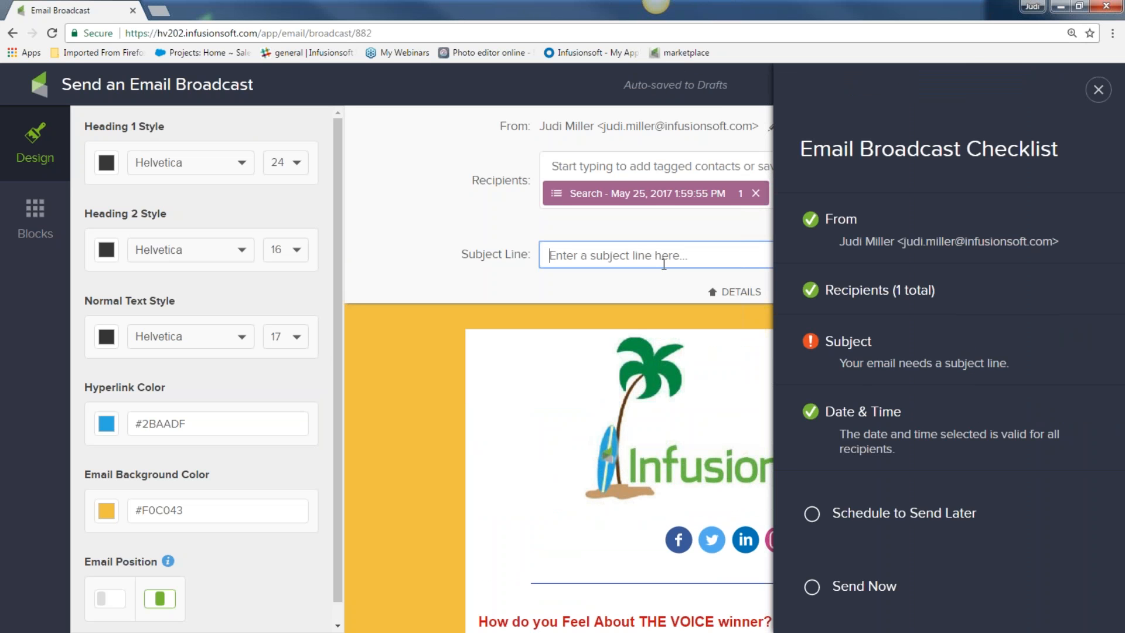
text(here you go)
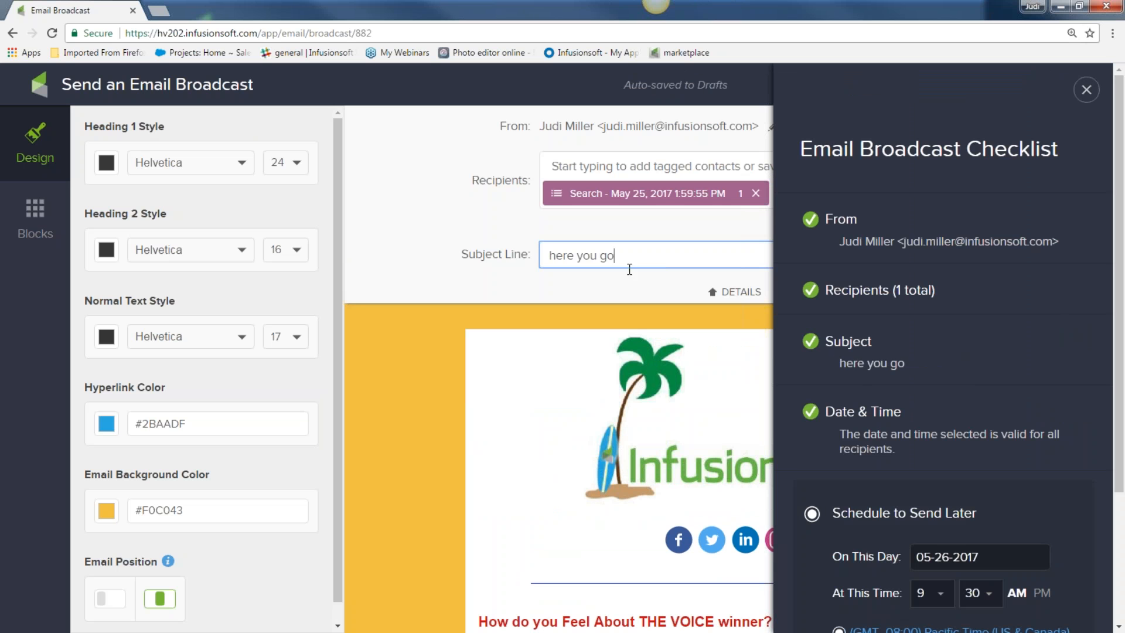
scroll(844, 401, down, 3)
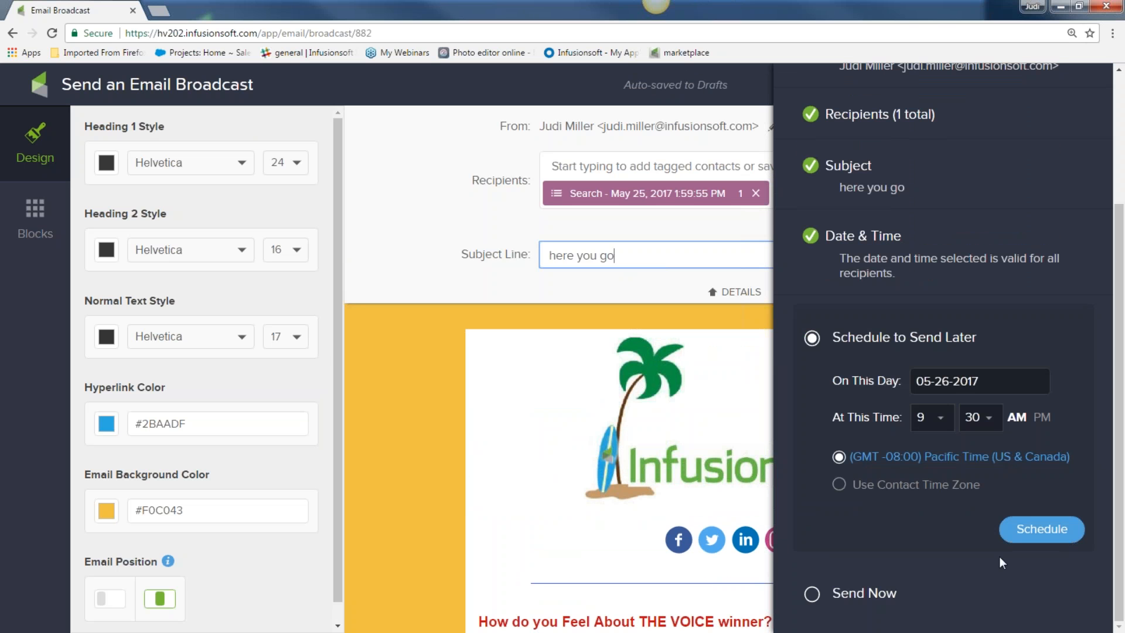
click(812, 595)
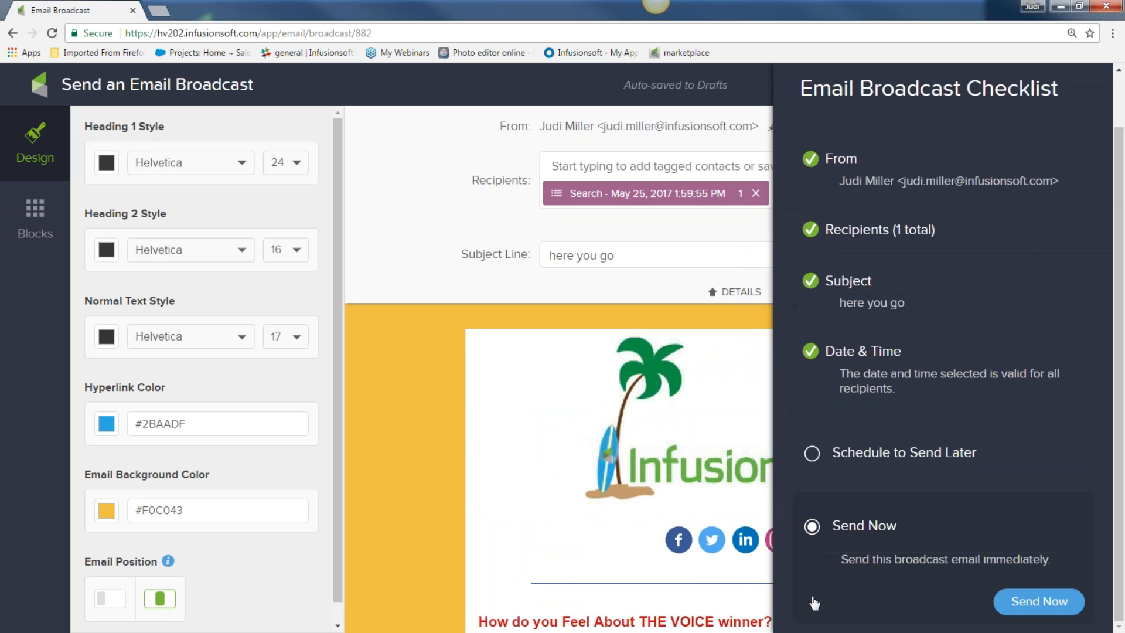
click(1056, 603)
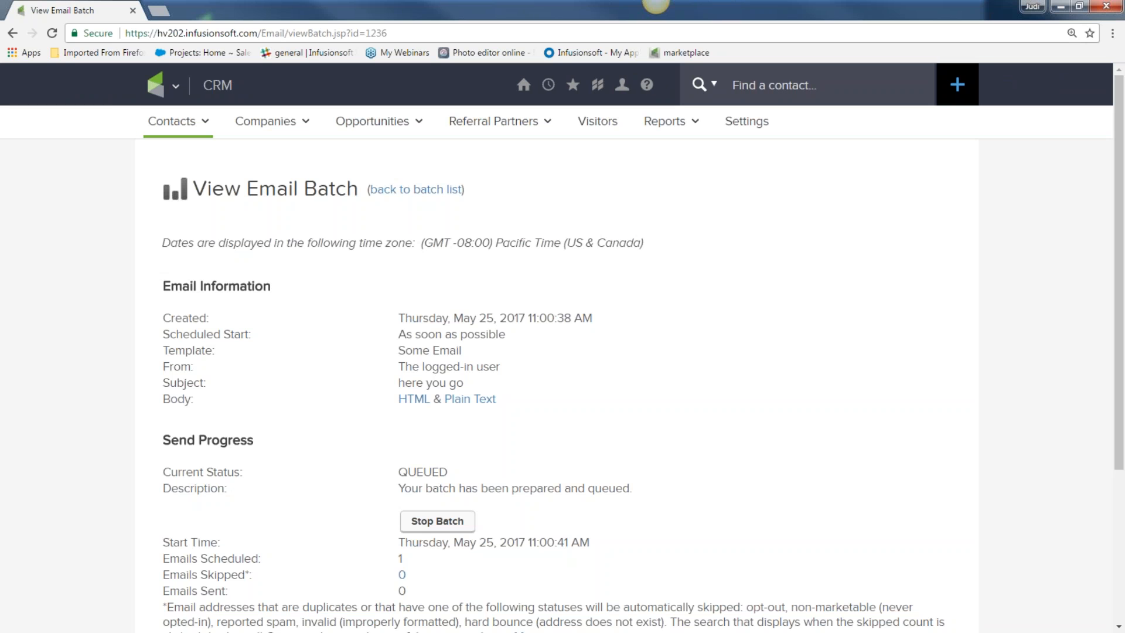
Step: Open the Get my newsletter campaign in Campaign Builder and select the welcome sequence
click(168, 85)
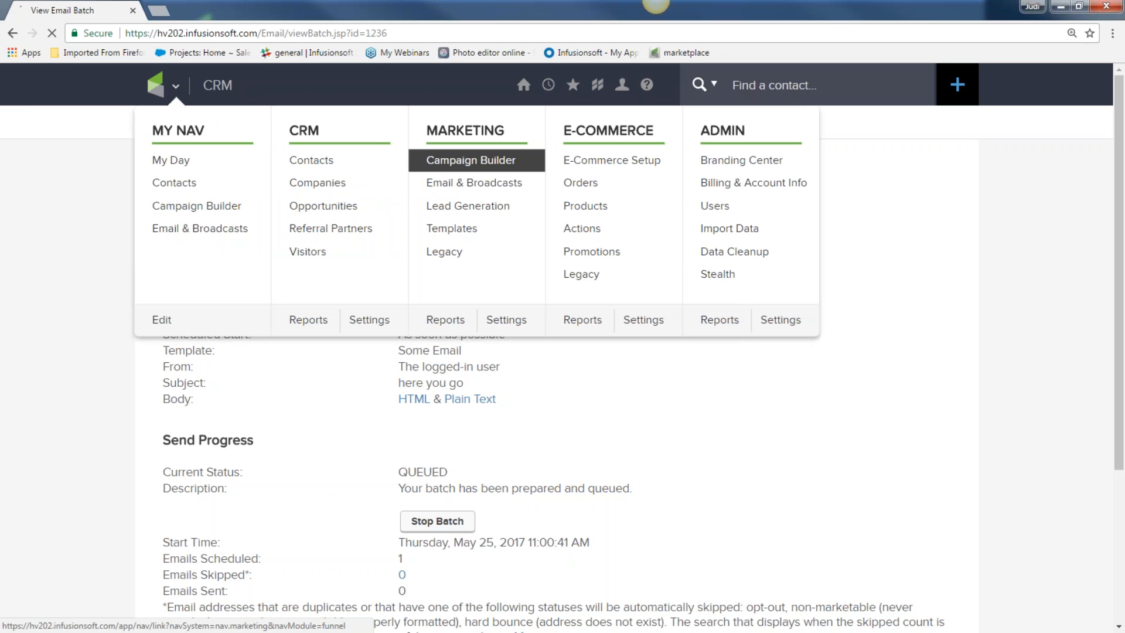
click(531, 162)
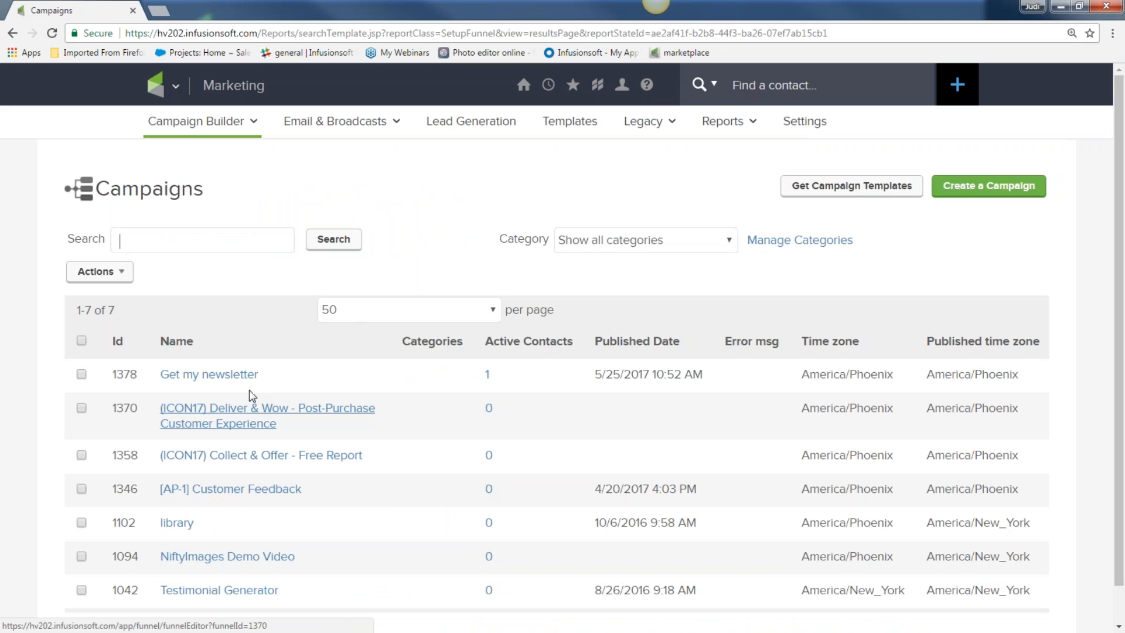
click(237, 380)
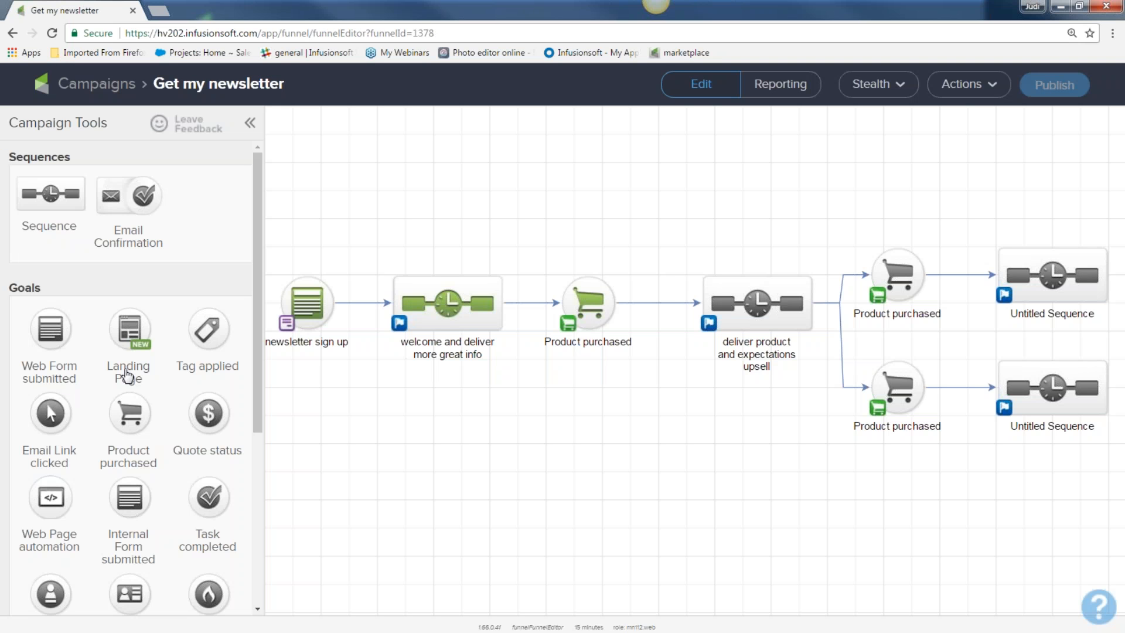
click(447, 297)
Step: Add a letter step after the Untitled Email in the welcome sequence and open it
double_click(447, 297)
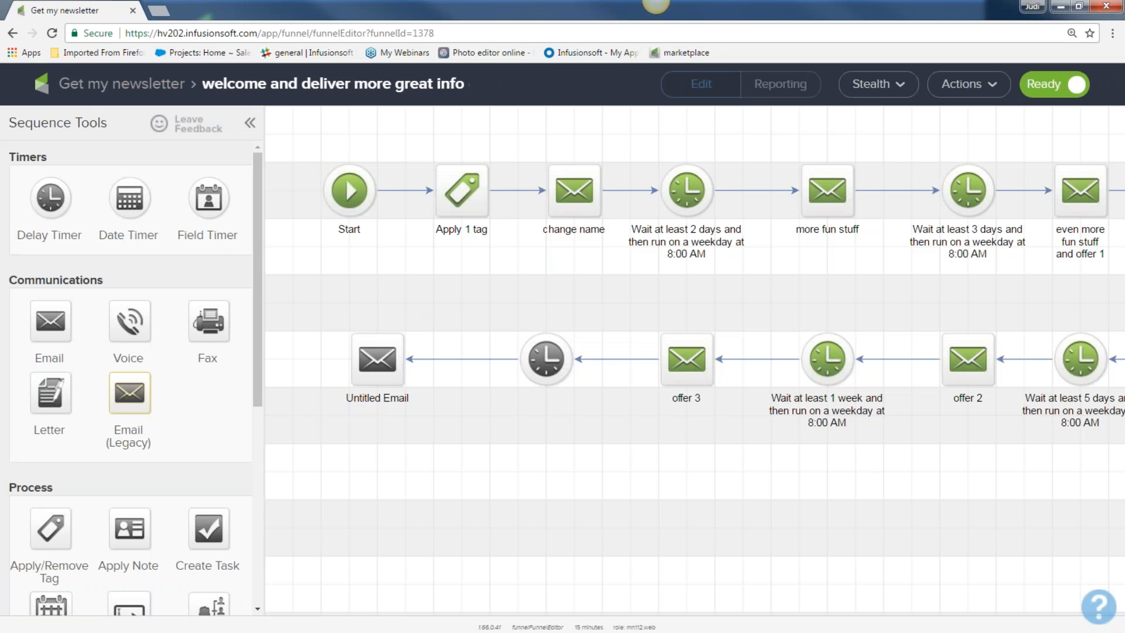
drag(50, 394, 374, 468)
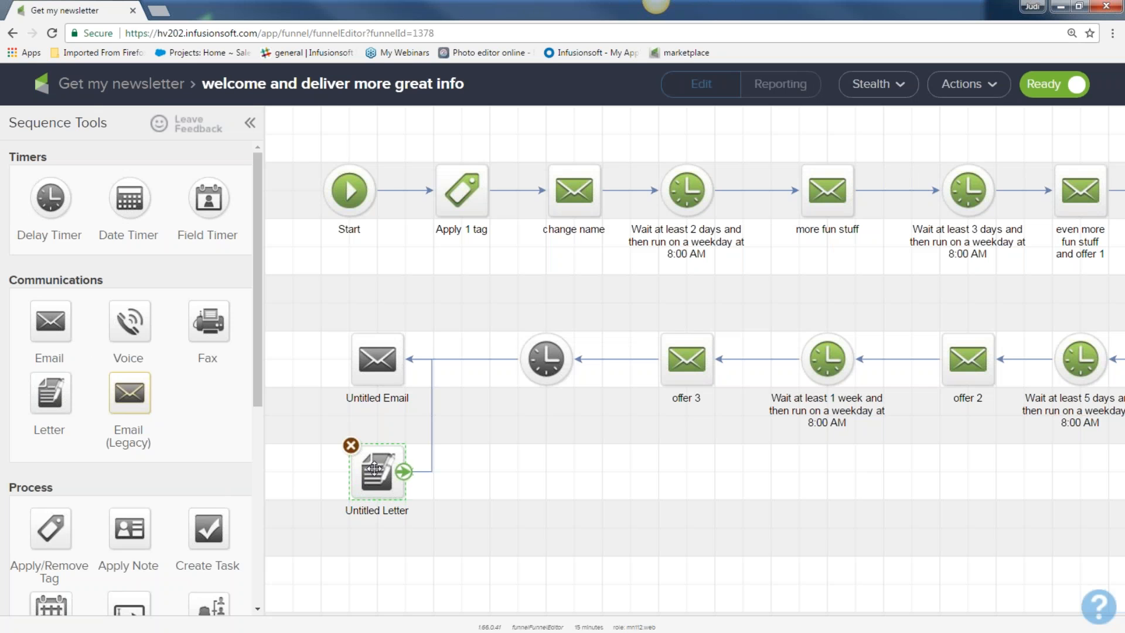
double_click(374, 468)
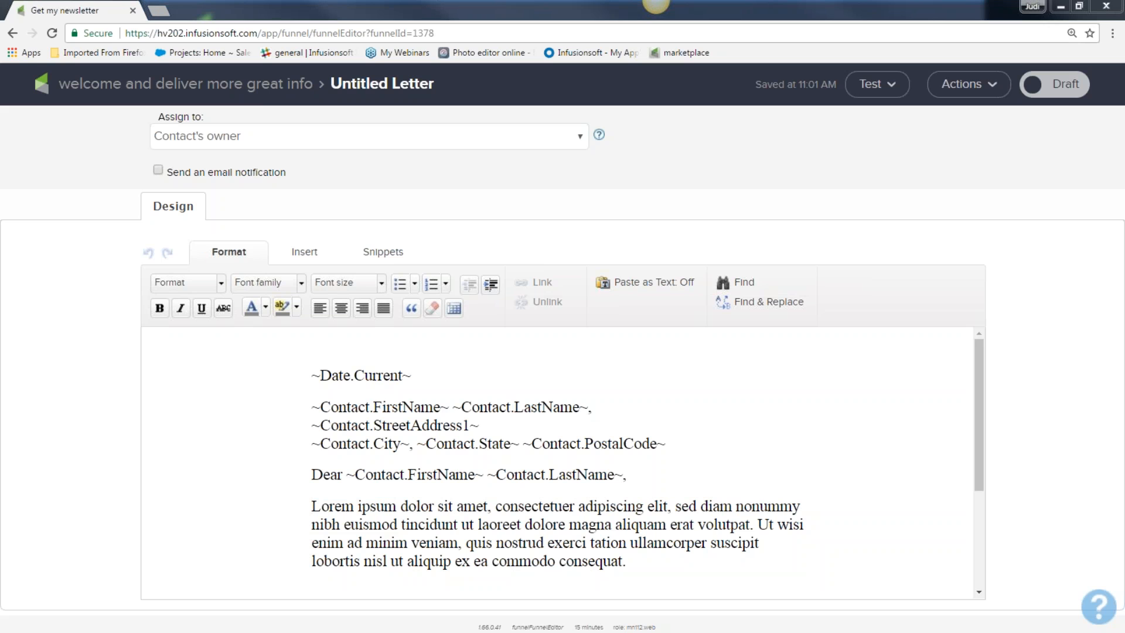
Step: Back on the campaign canvas, move the newsletter sign up goal up, disconnecting it from the welcome sequence
click(155, 88)
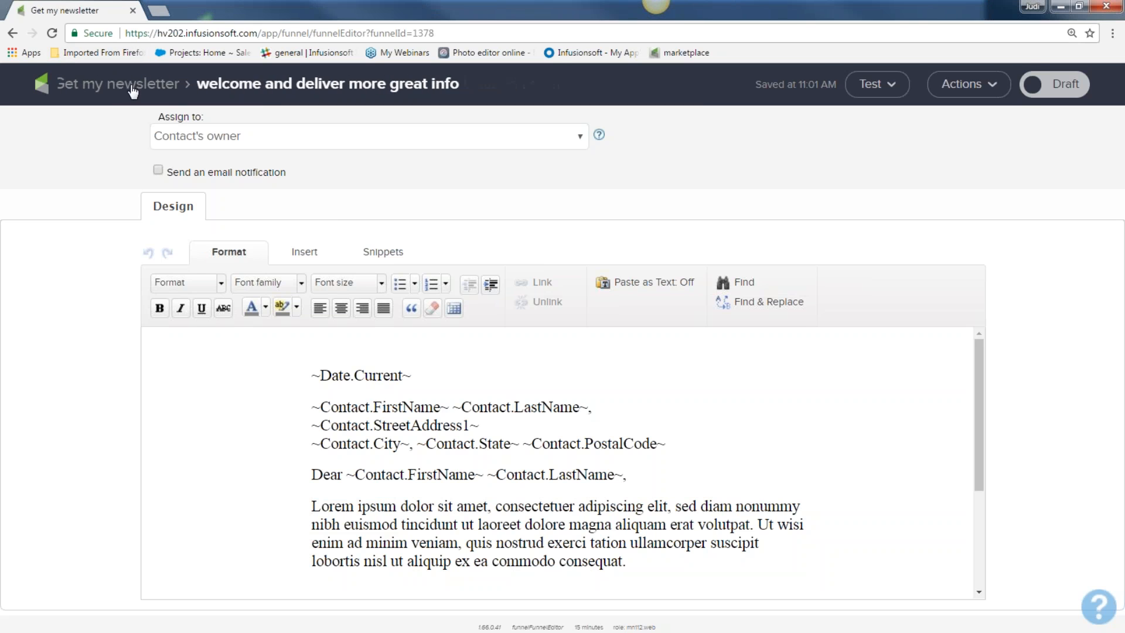
click(116, 87)
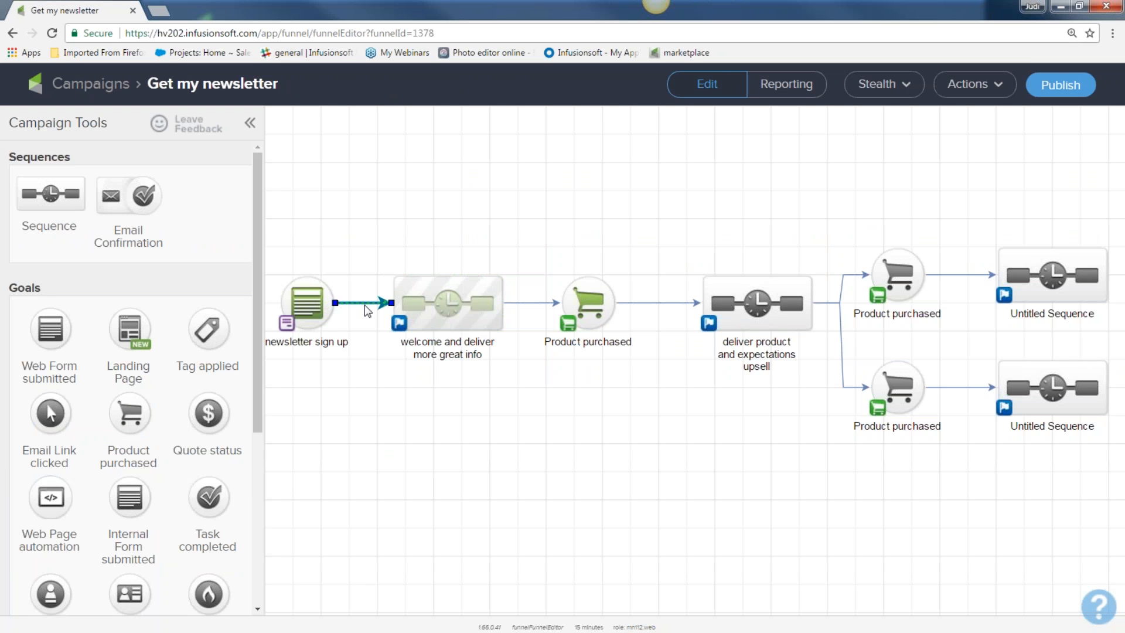
drag(309, 302, 337, 185)
drag(364, 257, 530, 392)
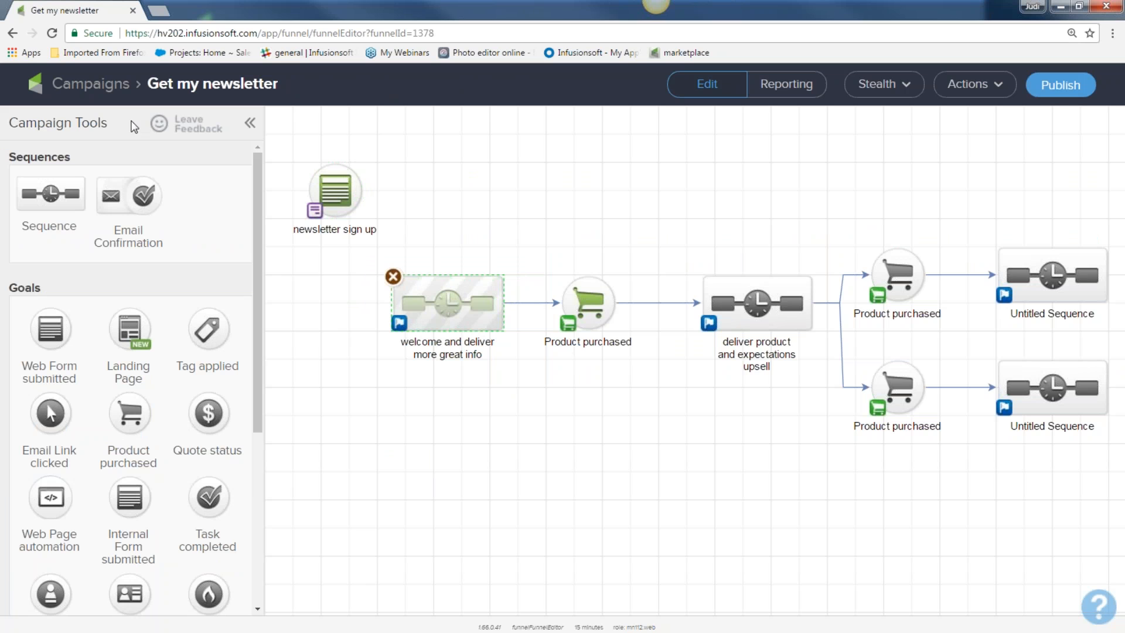
drag(363, 251, 534, 399)
drag(371, 251, 529, 394)
click(120, 88)
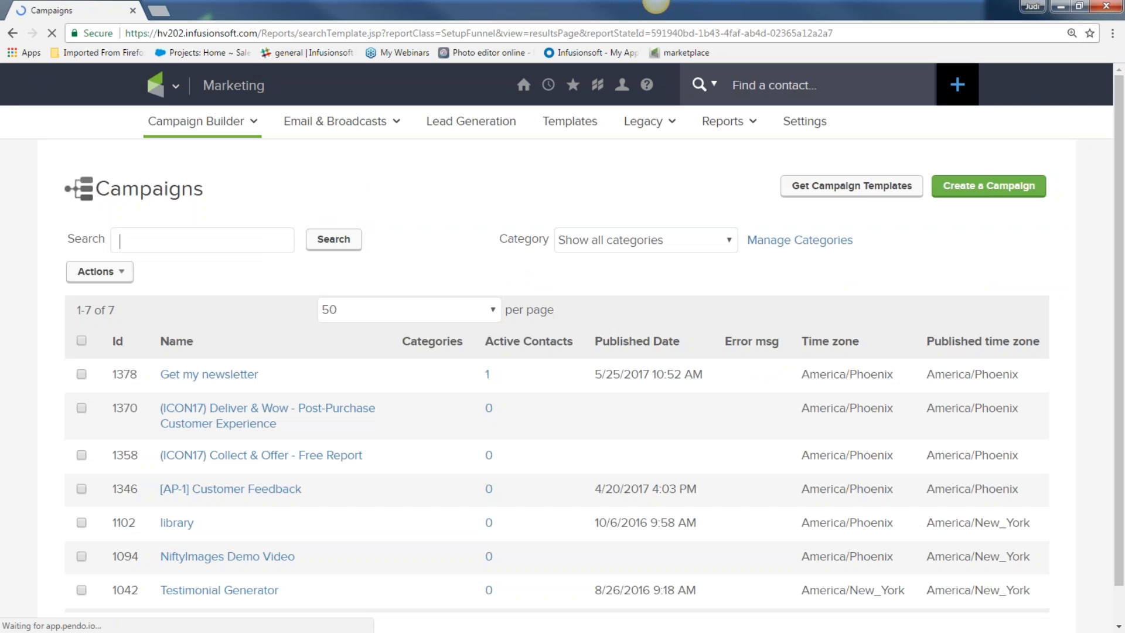
Step: Select two contacts in the CRM contacts list
click(157, 85)
click(343, 168)
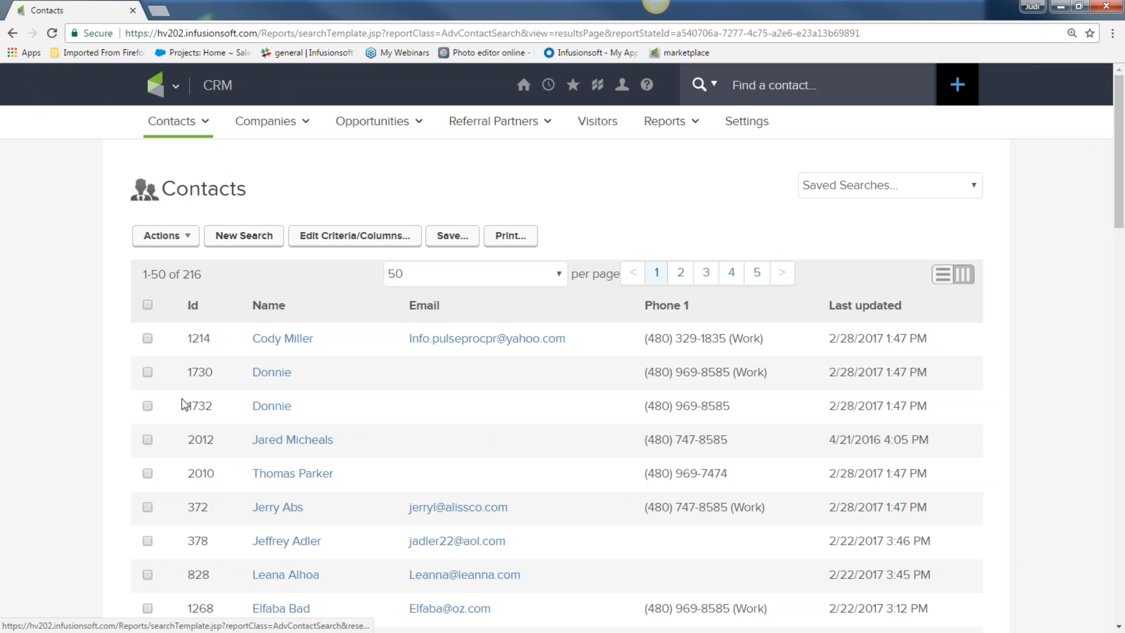
click(148, 507)
click(147, 540)
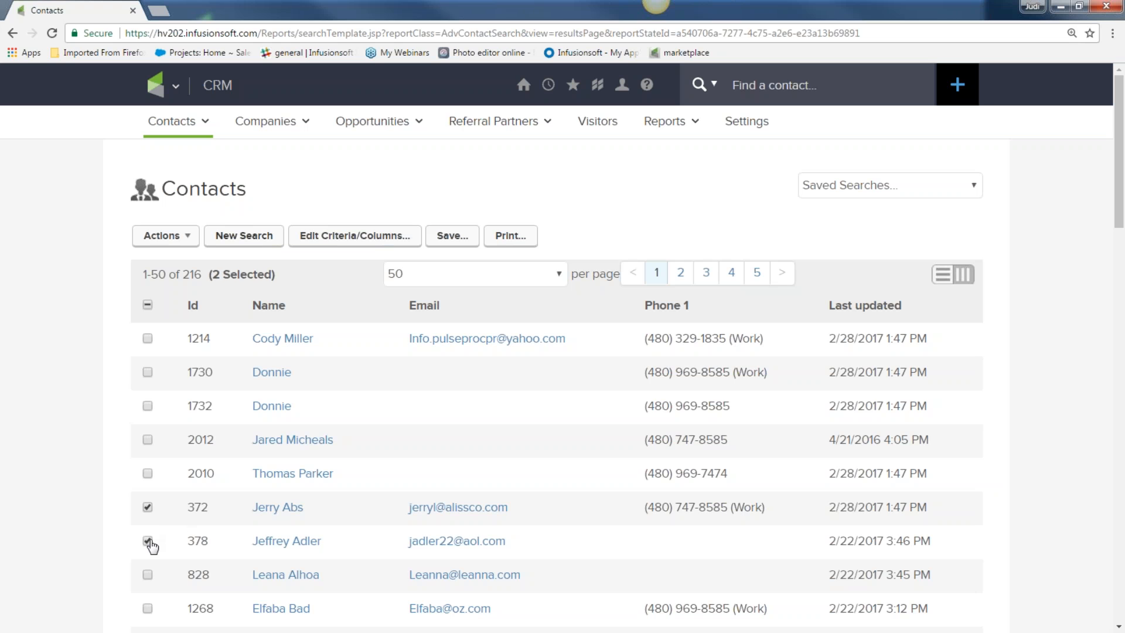
Step: Start the selected contacts on the Get my newsletter campaign's welcome and deliver more great info sequence
click(157, 237)
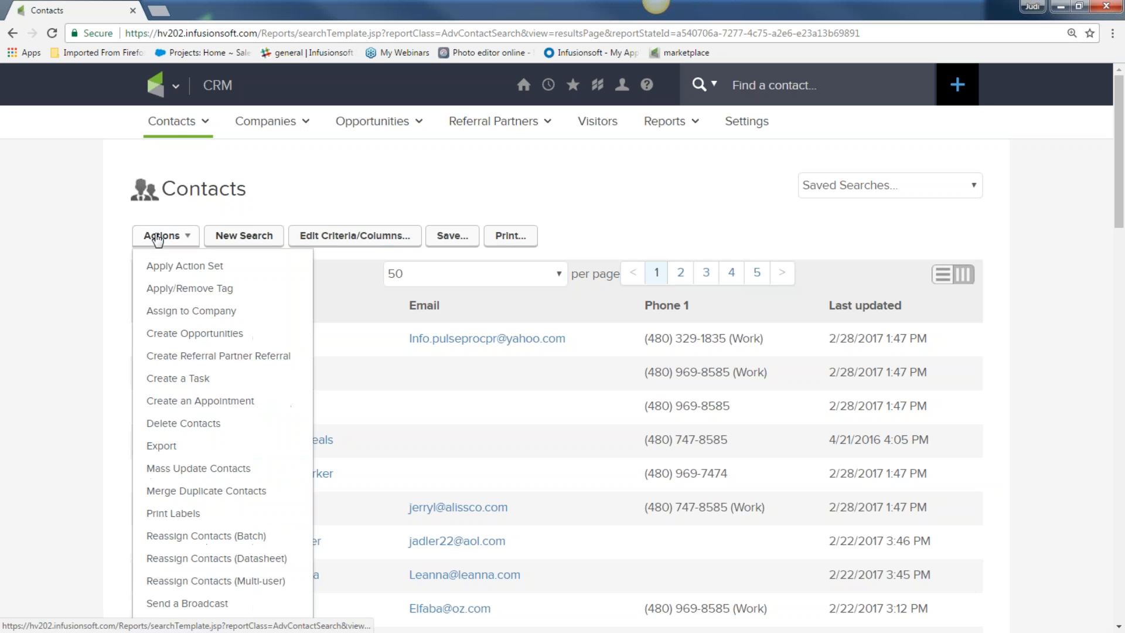
scroll(158, 409, down, 5)
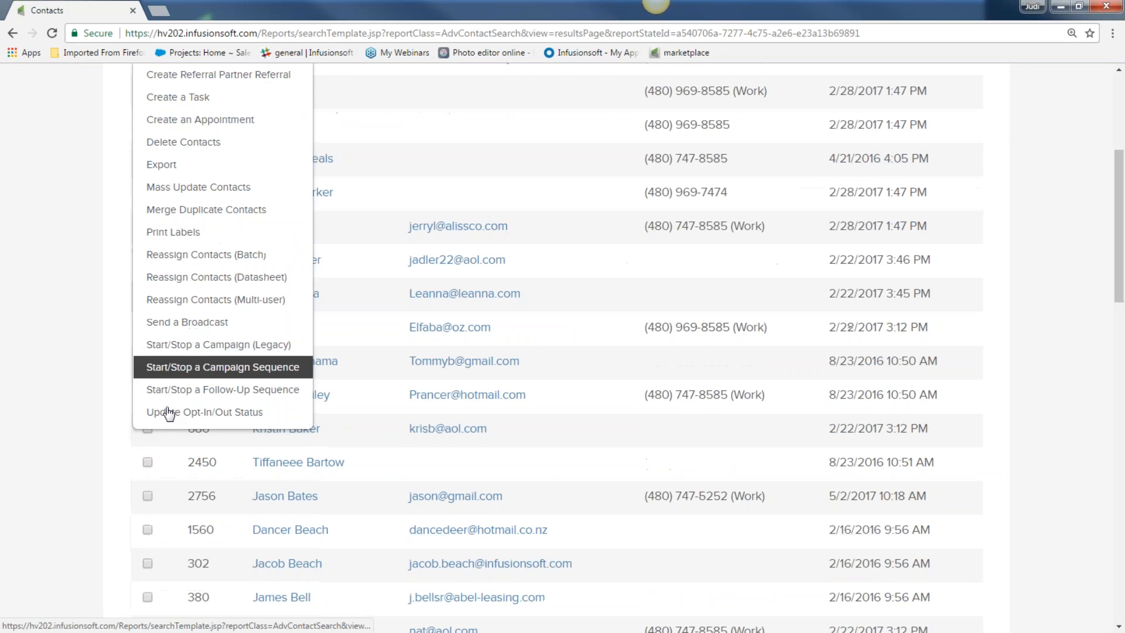
click(175, 369)
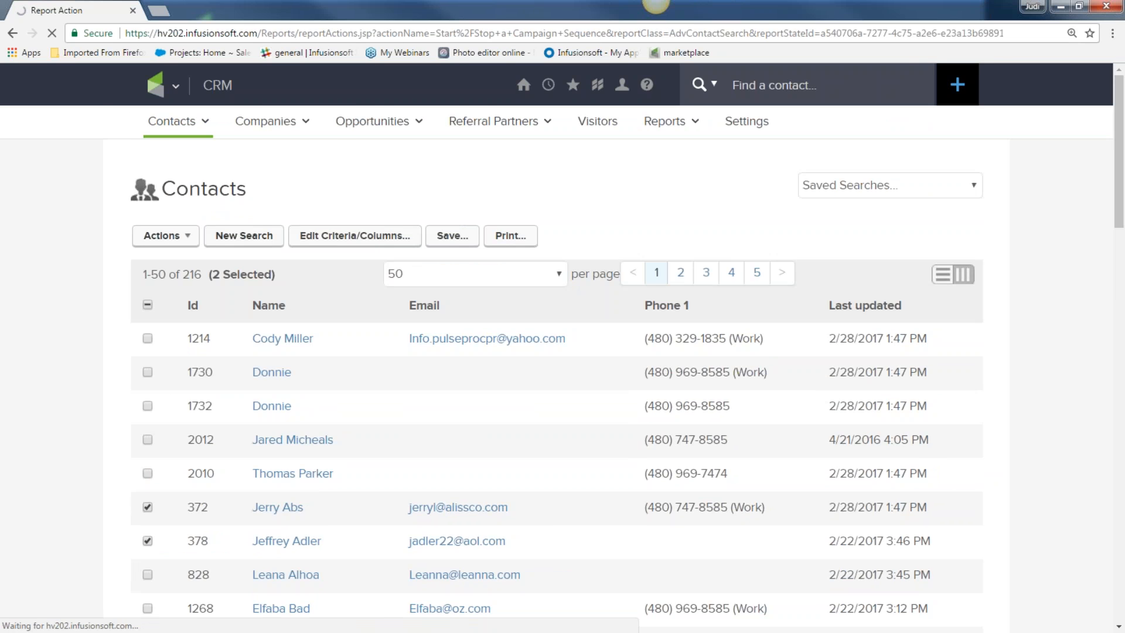
click(528, 272)
click(499, 327)
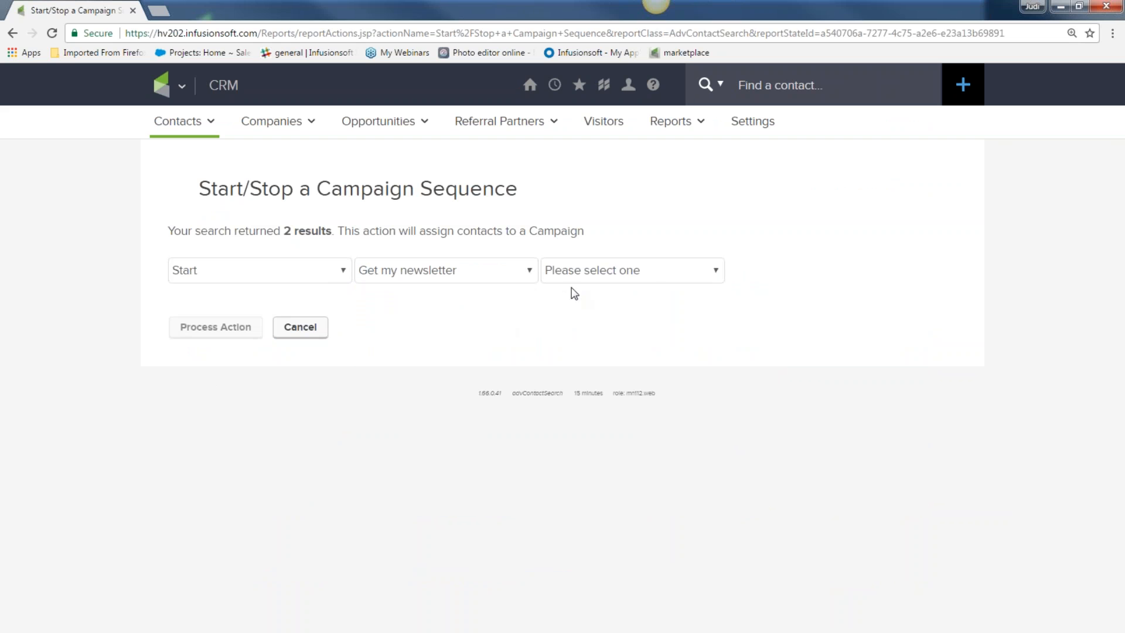
click(647, 273)
click(634, 309)
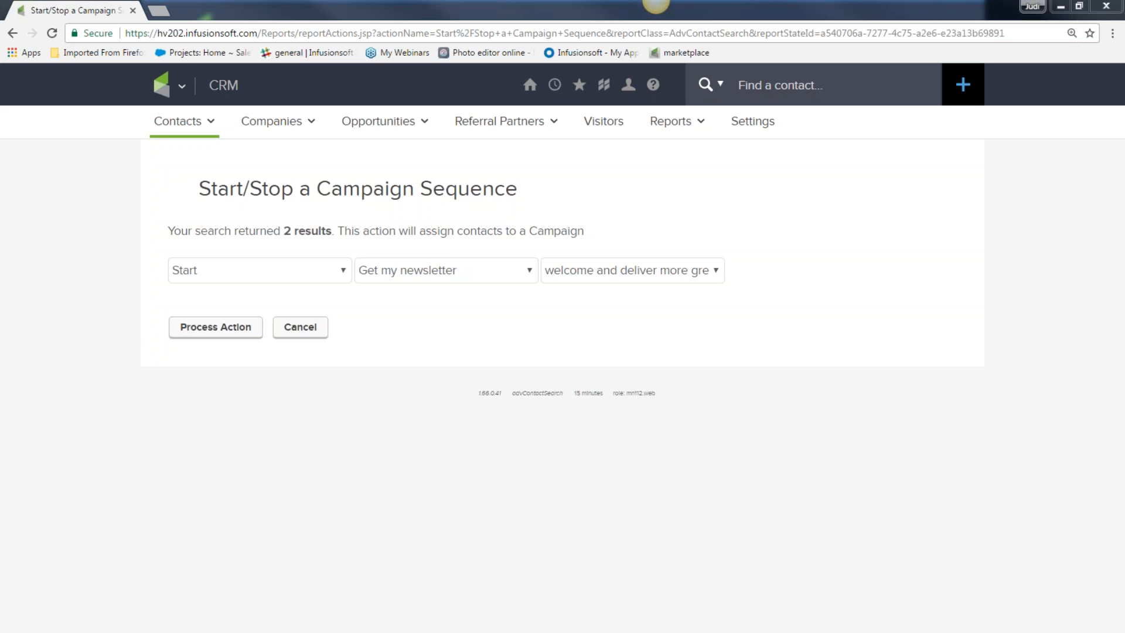
mouse_move(187, 100)
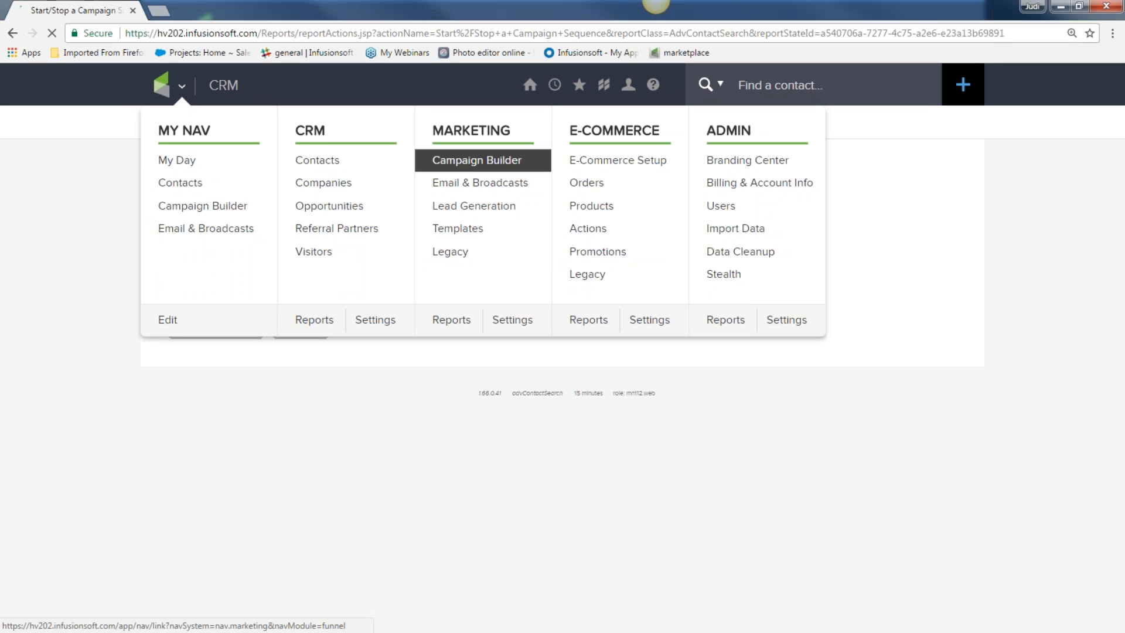
Step: Open the Get my newsletter campaign and its newsletter sign up web form for editing
click(428, 162)
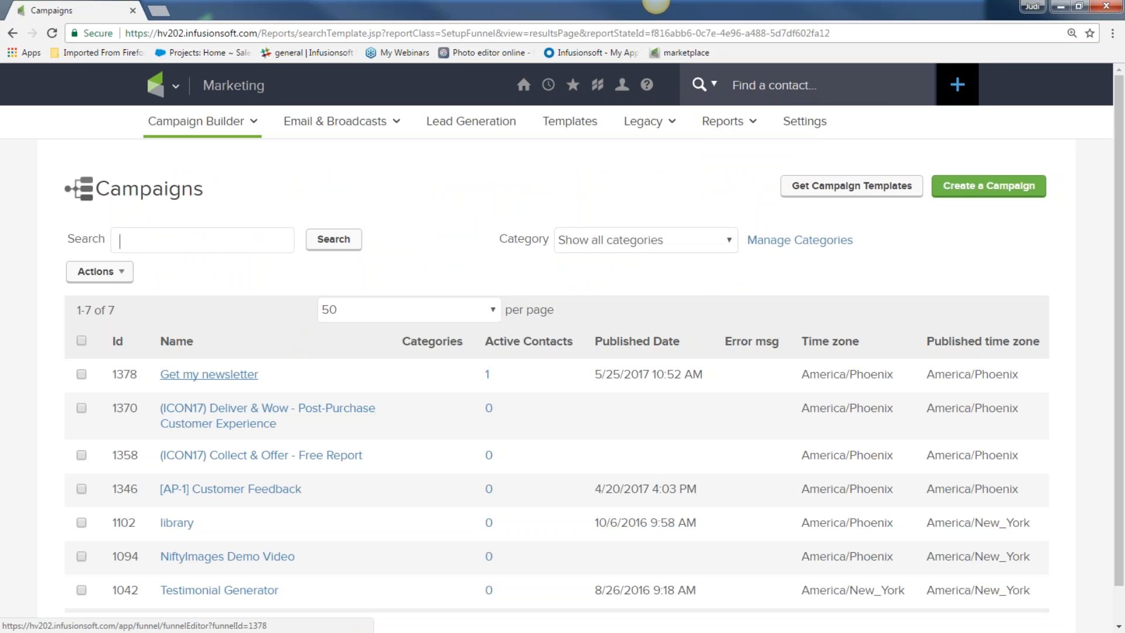
click(208, 379)
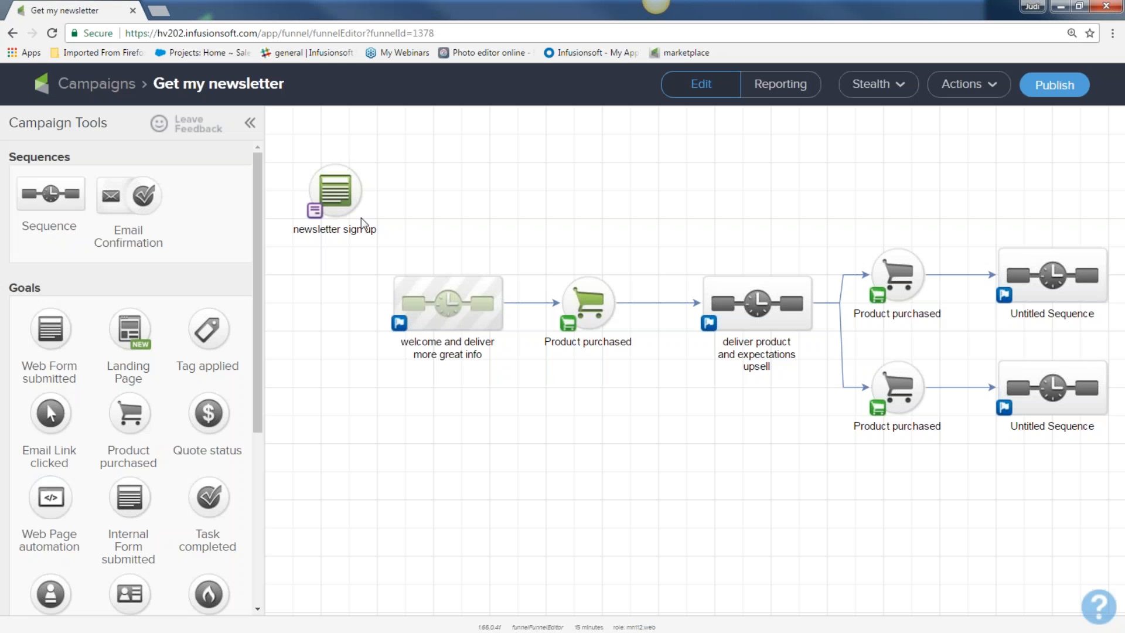
double_click(338, 198)
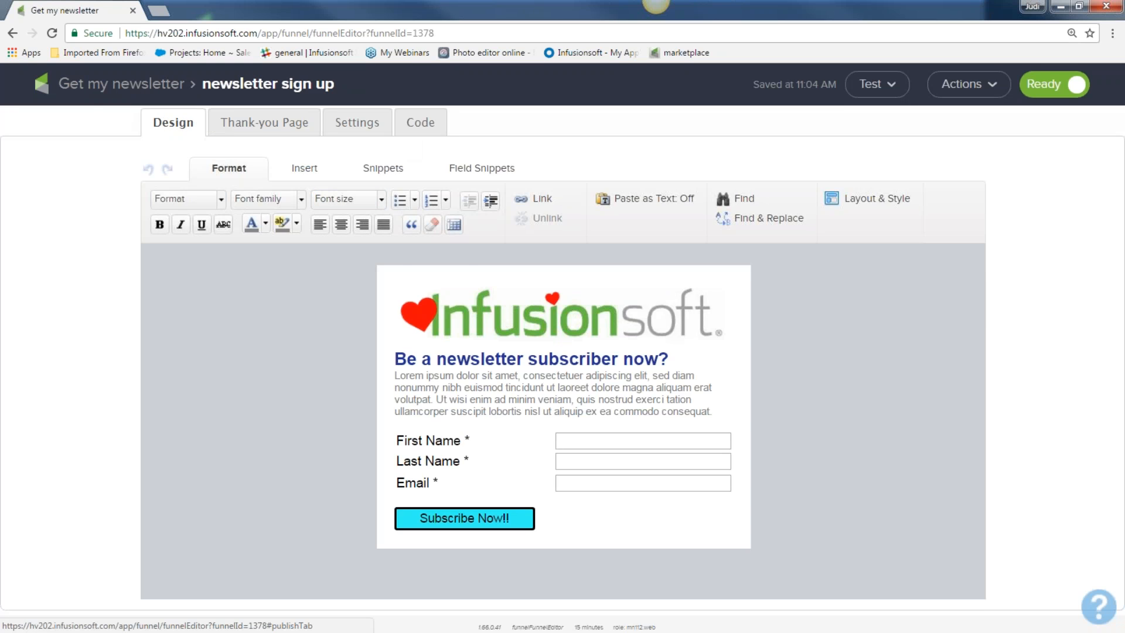
Step: Show the form's Code tab at 110% zoom with Share This With Your Network expanded
click(418, 123)
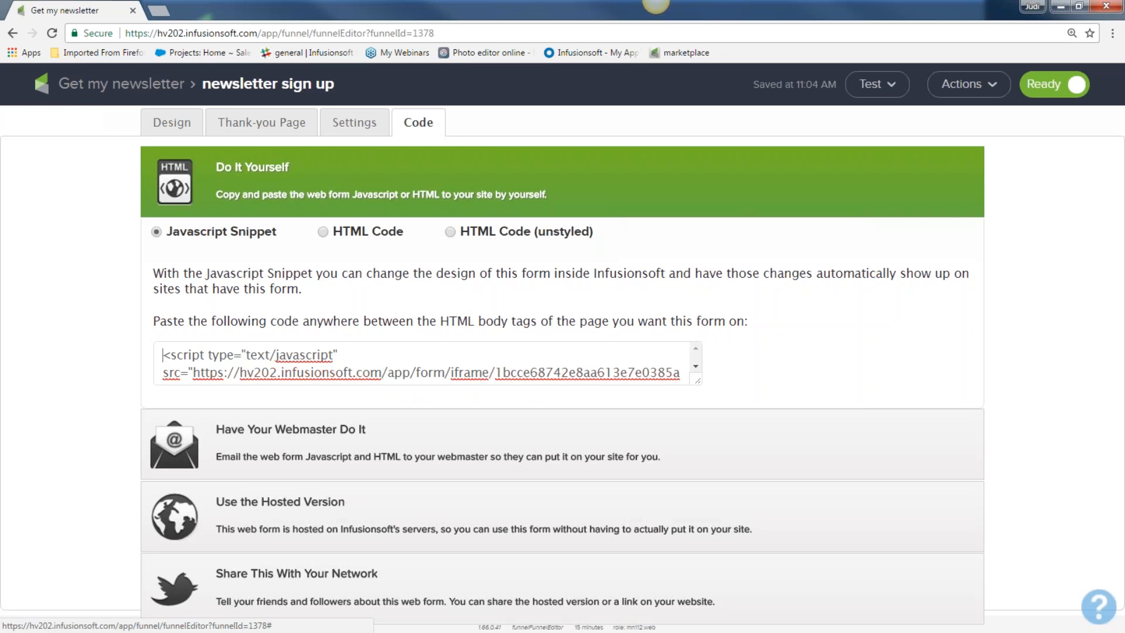
scroll(331, 355, down, 1)
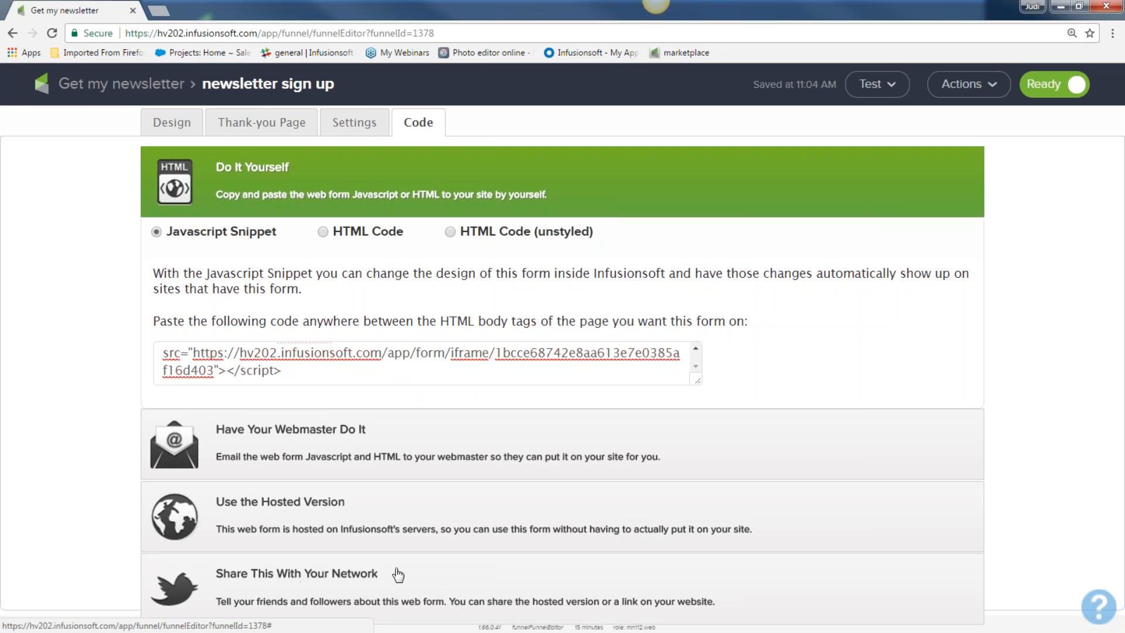
key(ctrl+minus)
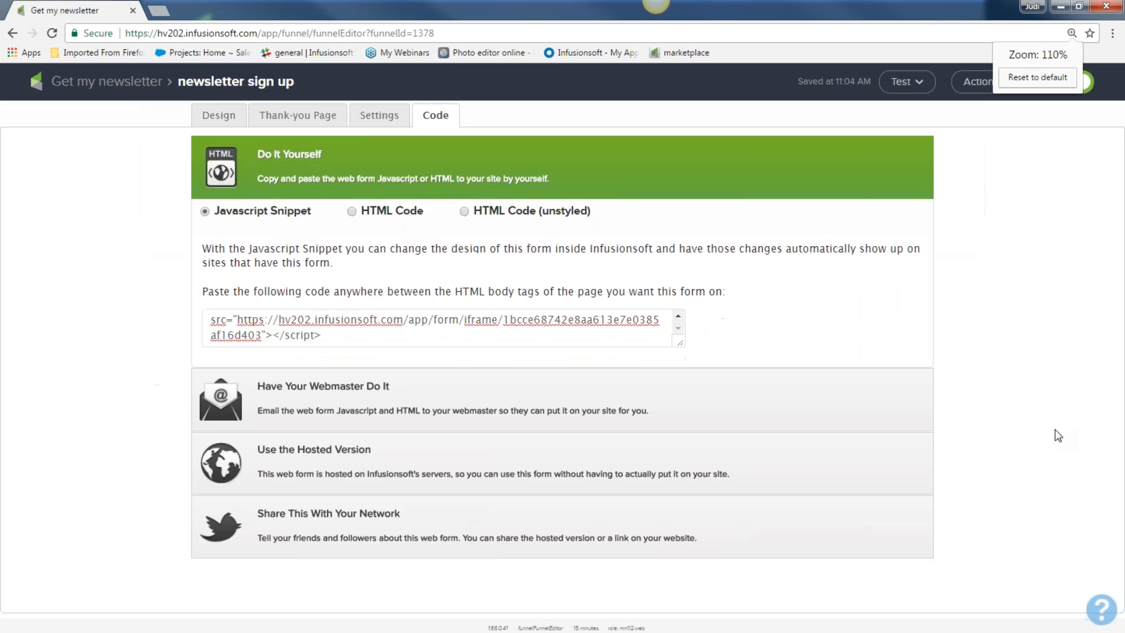
click(329, 515)
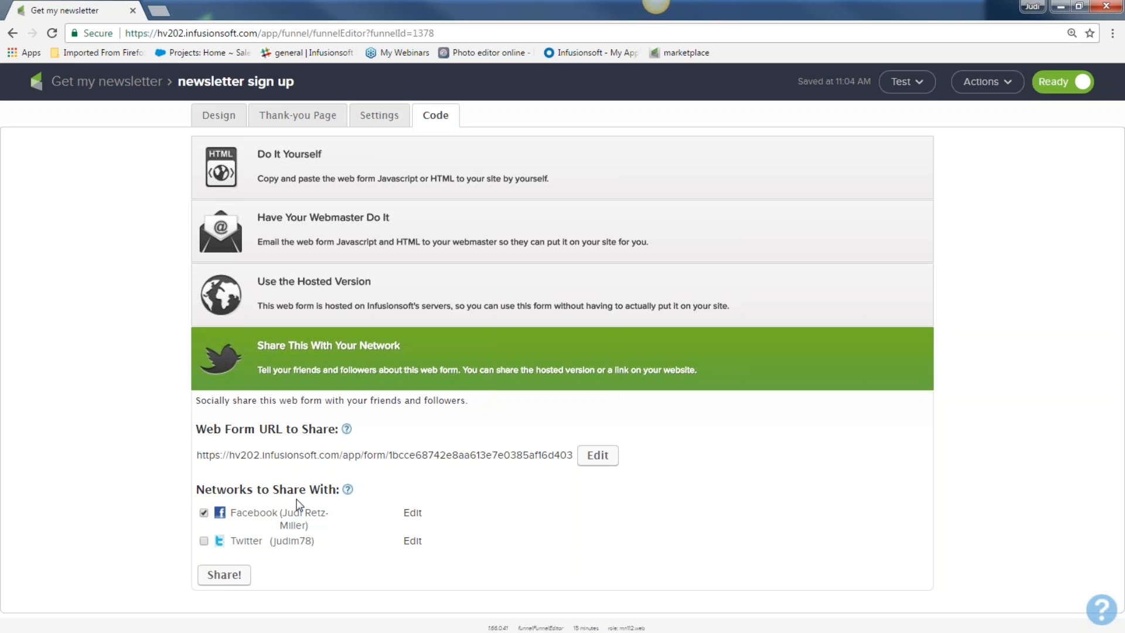
Step: Leave both Facebook and Twitter unticked, then return to the Get my newsletter campaign
click(204, 540)
drag(308, 526, 233, 518)
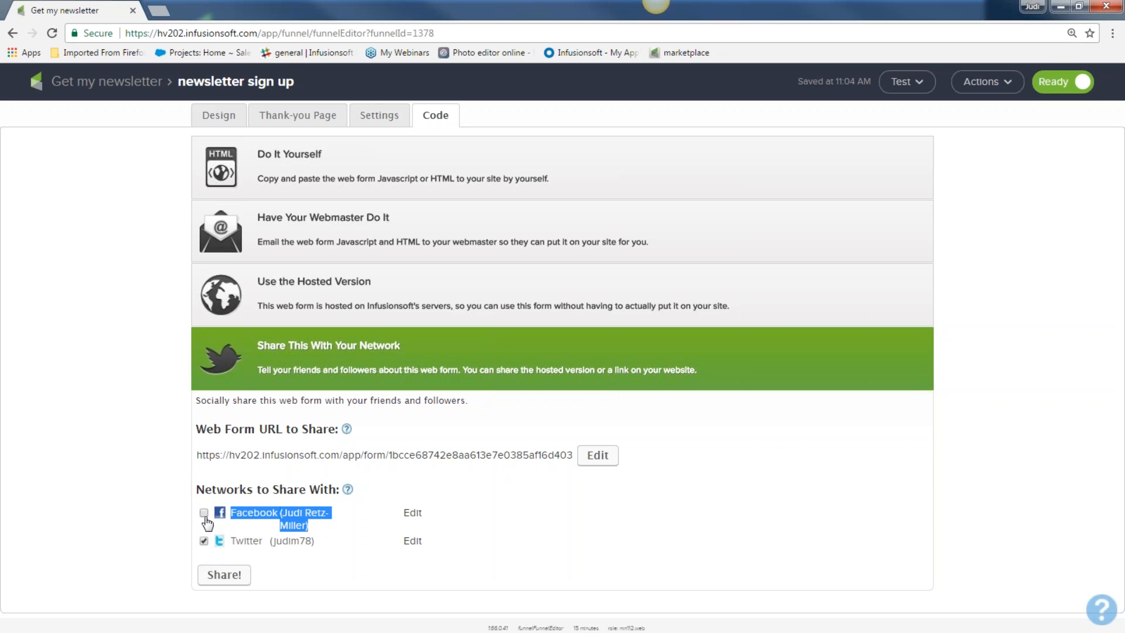
click(204, 540)
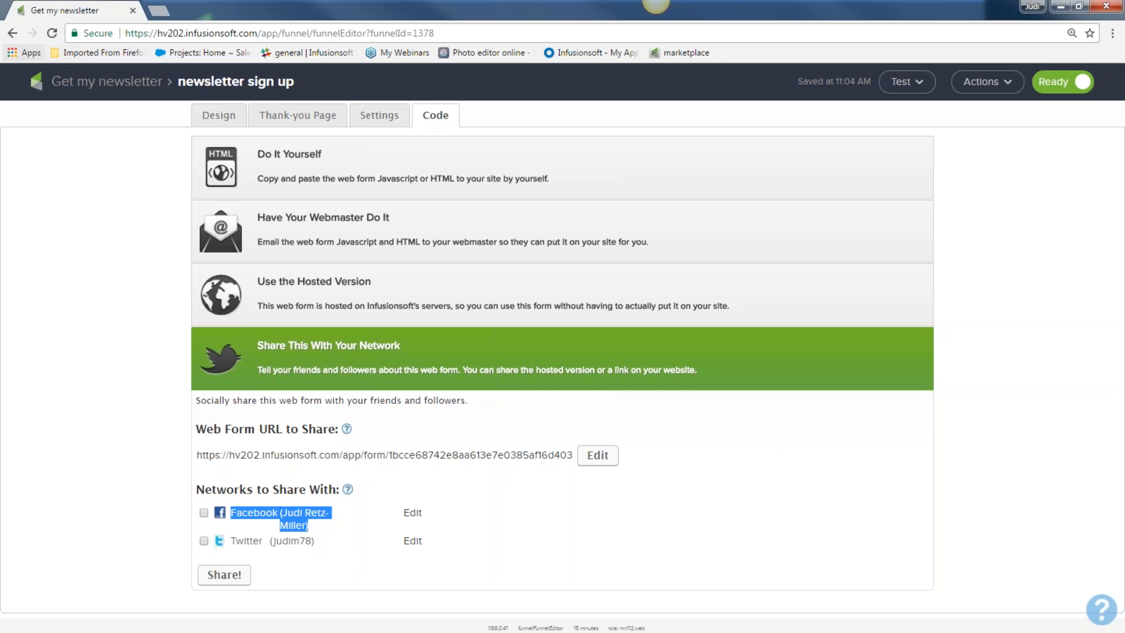
click(86, 84)
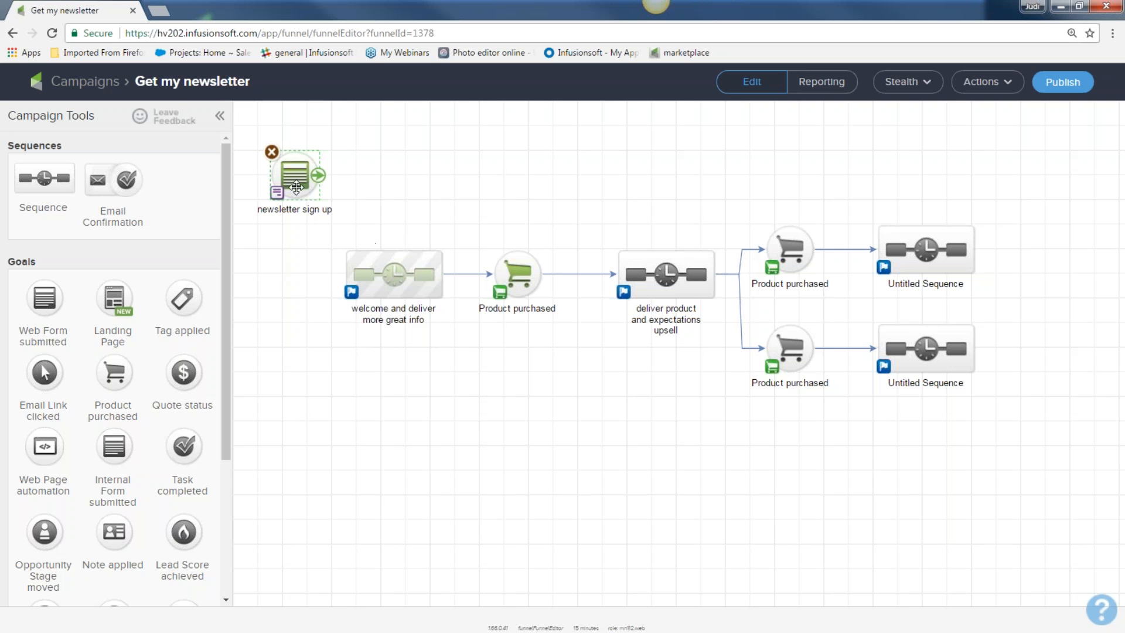
Step: Set the timer after offer 3 to wait at least 1 week, then a weekday at 8:00 AM
mouse_move(294, 177)
mouse_down()
mouse_move(275, 281)
mouse_move(328, 253)
mouse_move(459, 336)
mouse_move(413, 275)
mouse_up()
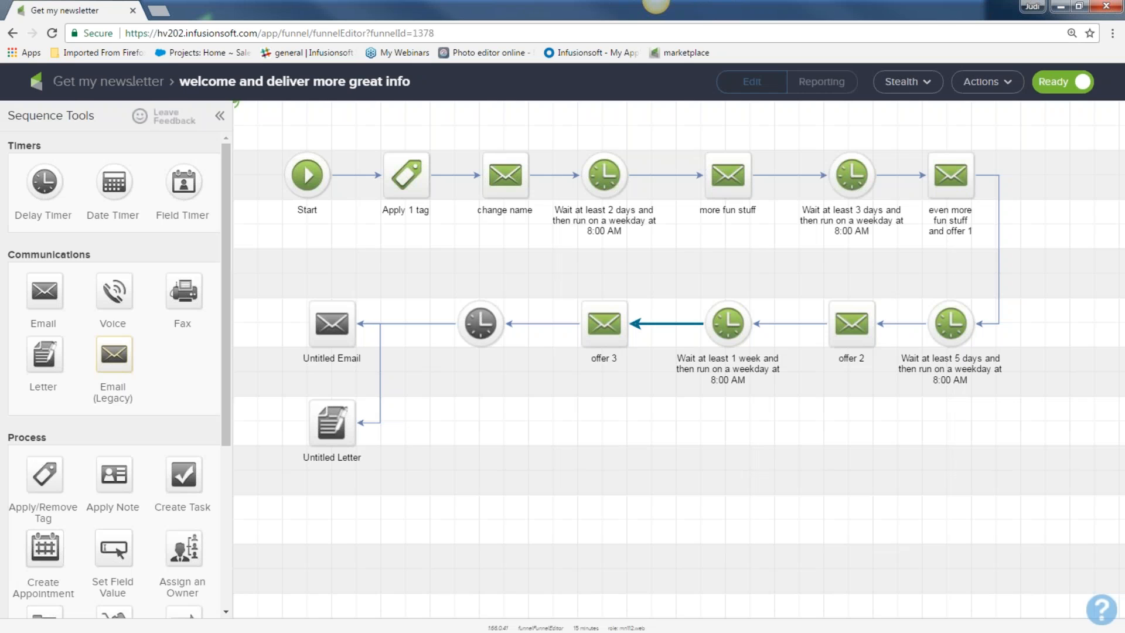
double_click(480, 323)
click(309, 330)
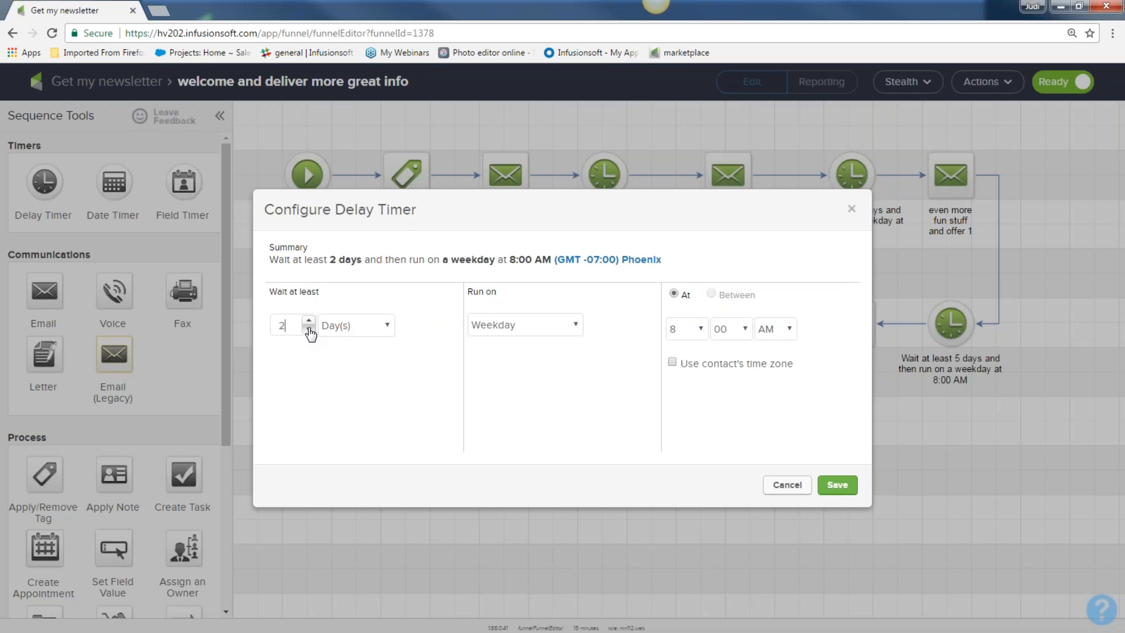
click(382, 325)
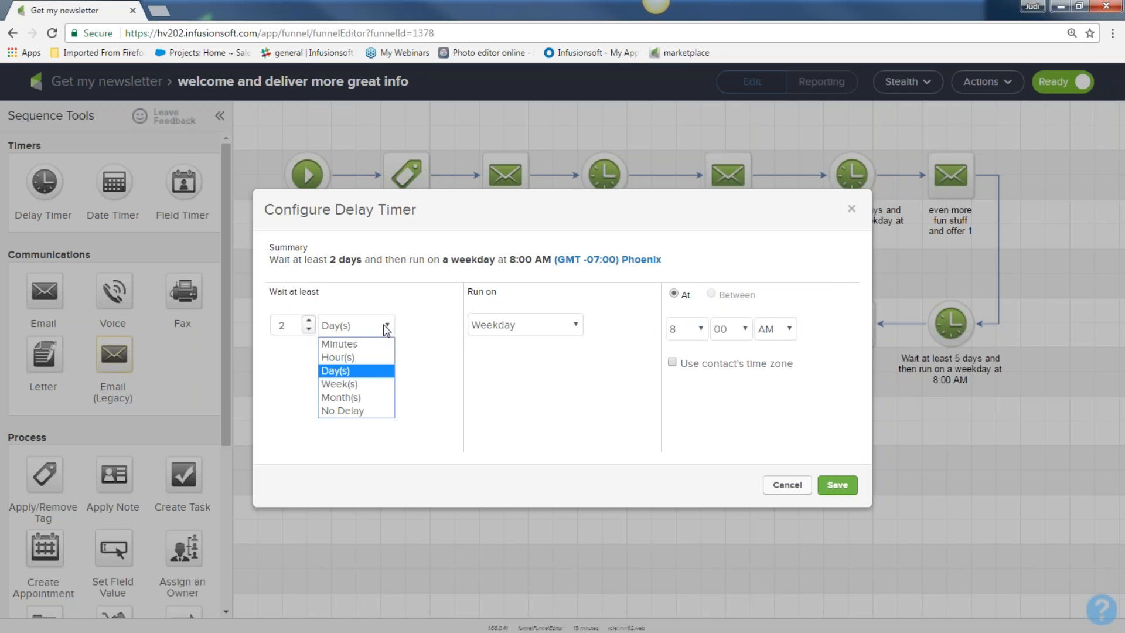
click(364, 383)
click(837, 485)
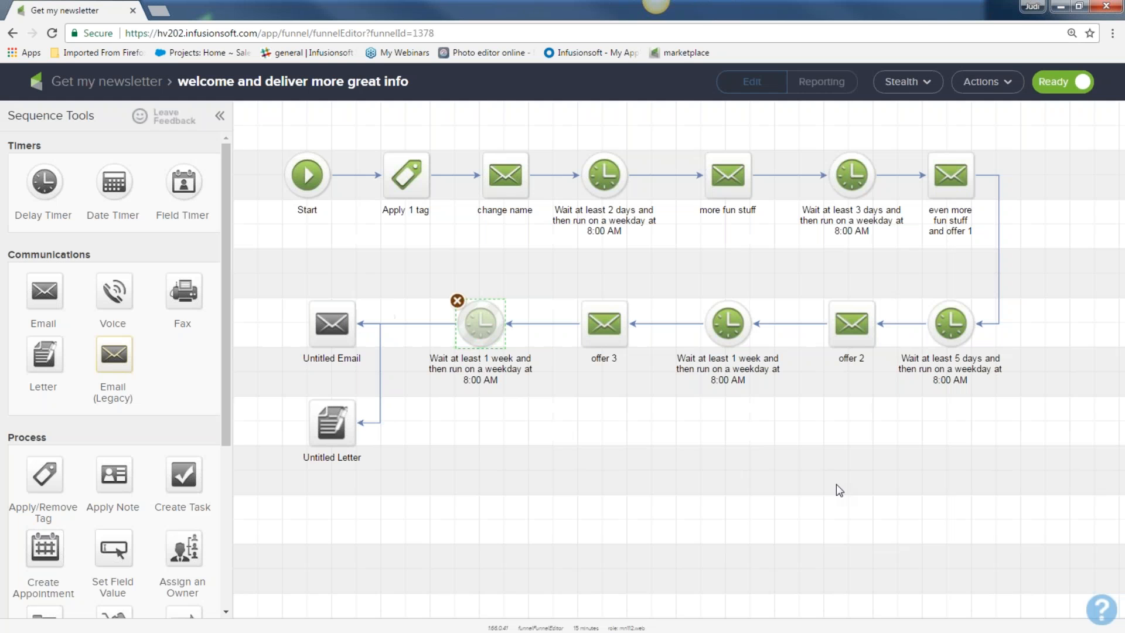
Step: Select and deselect sequence steps on the canvas, ending with the 1-week timer selected
drag(276, 314, 414, 410)
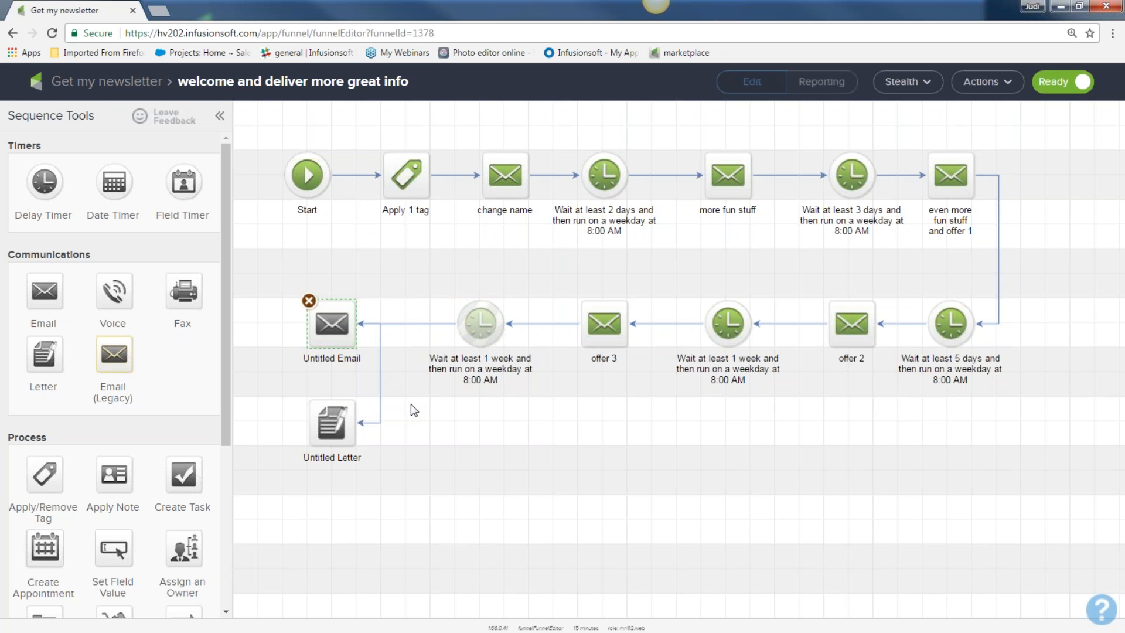
drag(573, 282, 664, 387)
drag(440, 285, 547, 391)
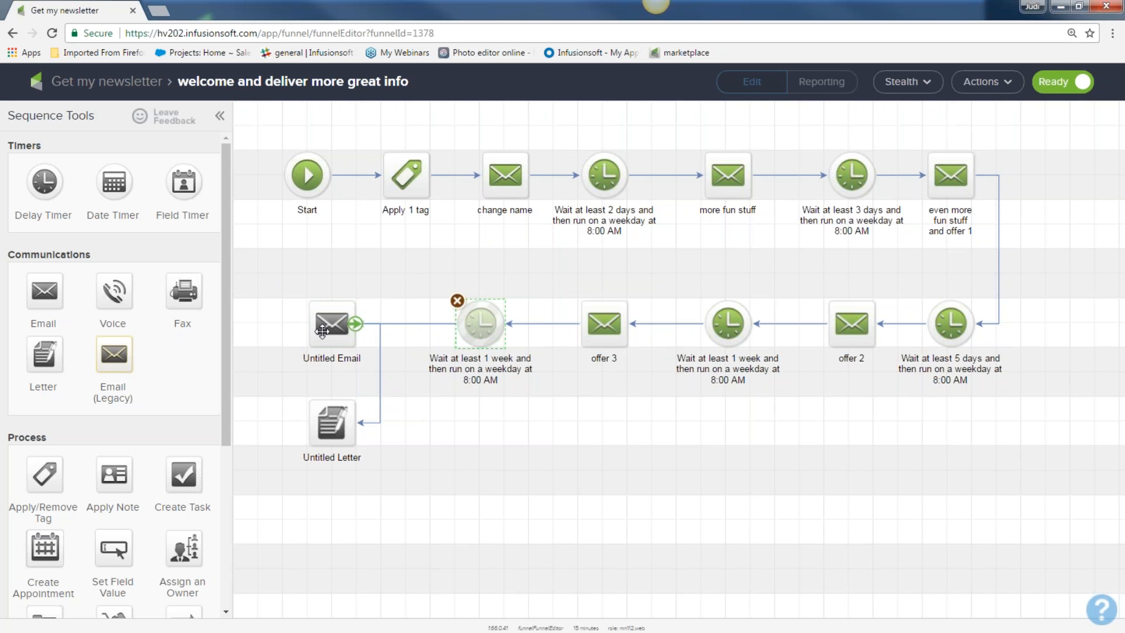